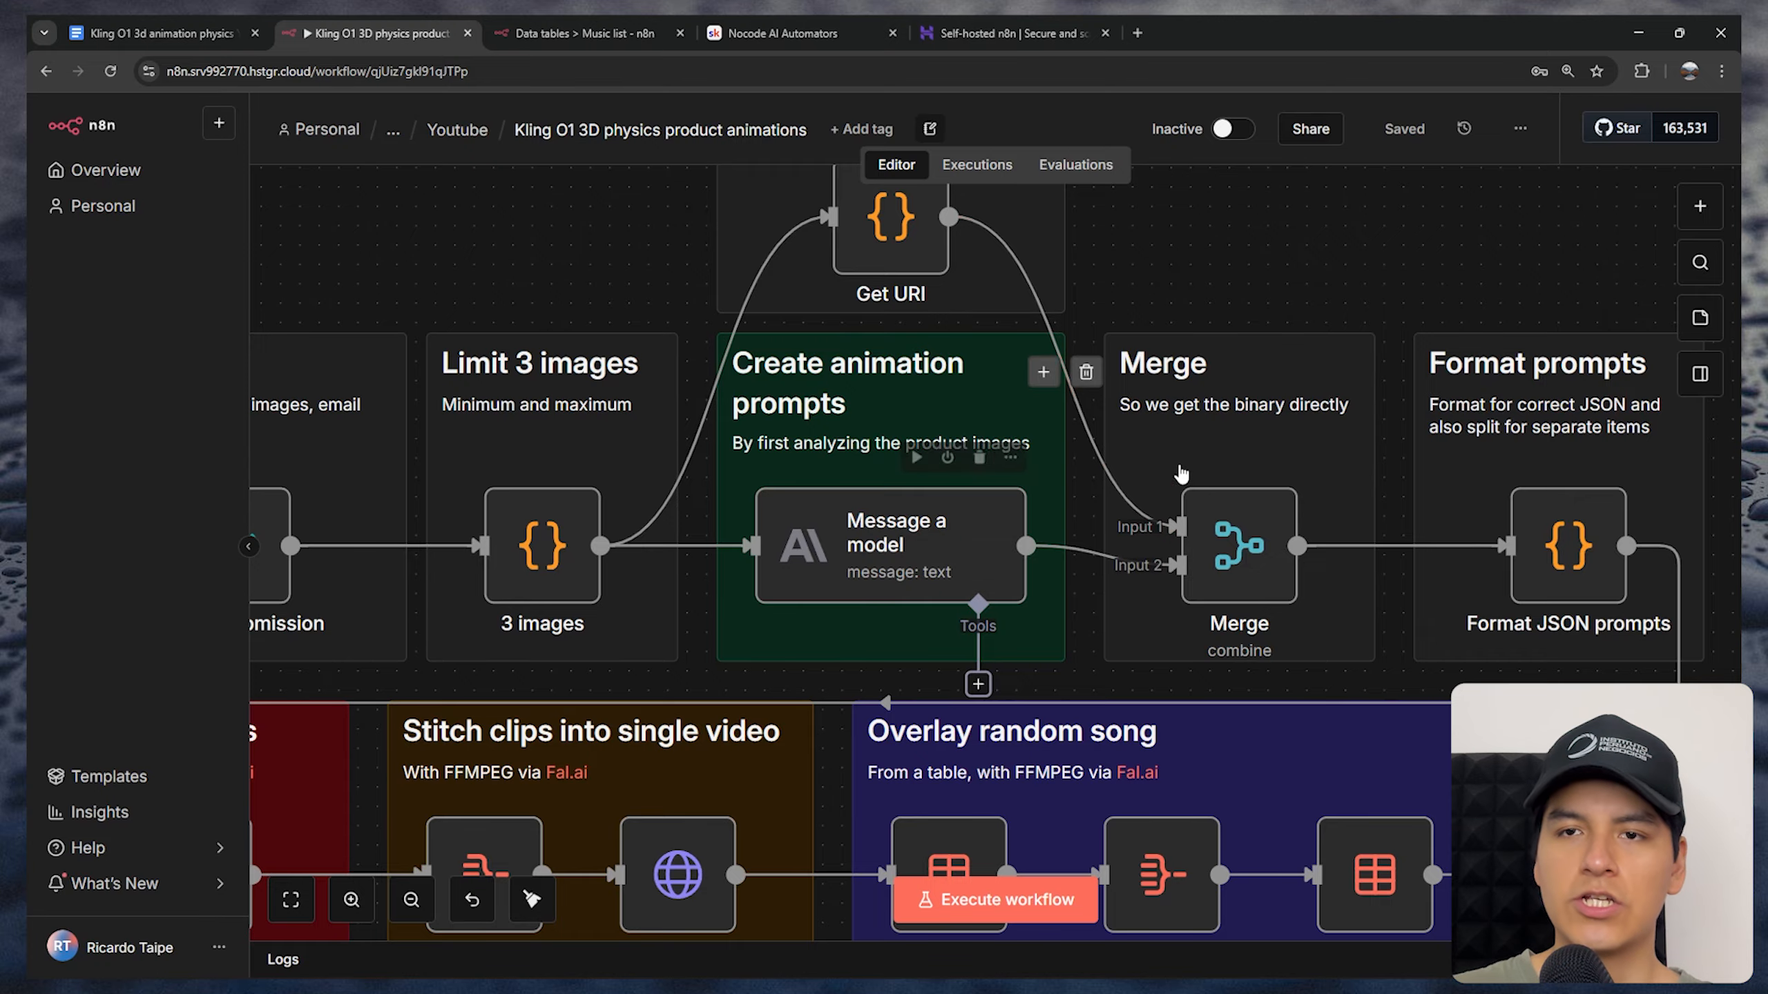
Examine the workflow's node groups, from prompt creation and formatting through clip animation, stitching and the random song overlay
scroll(904, 488, right, 5)
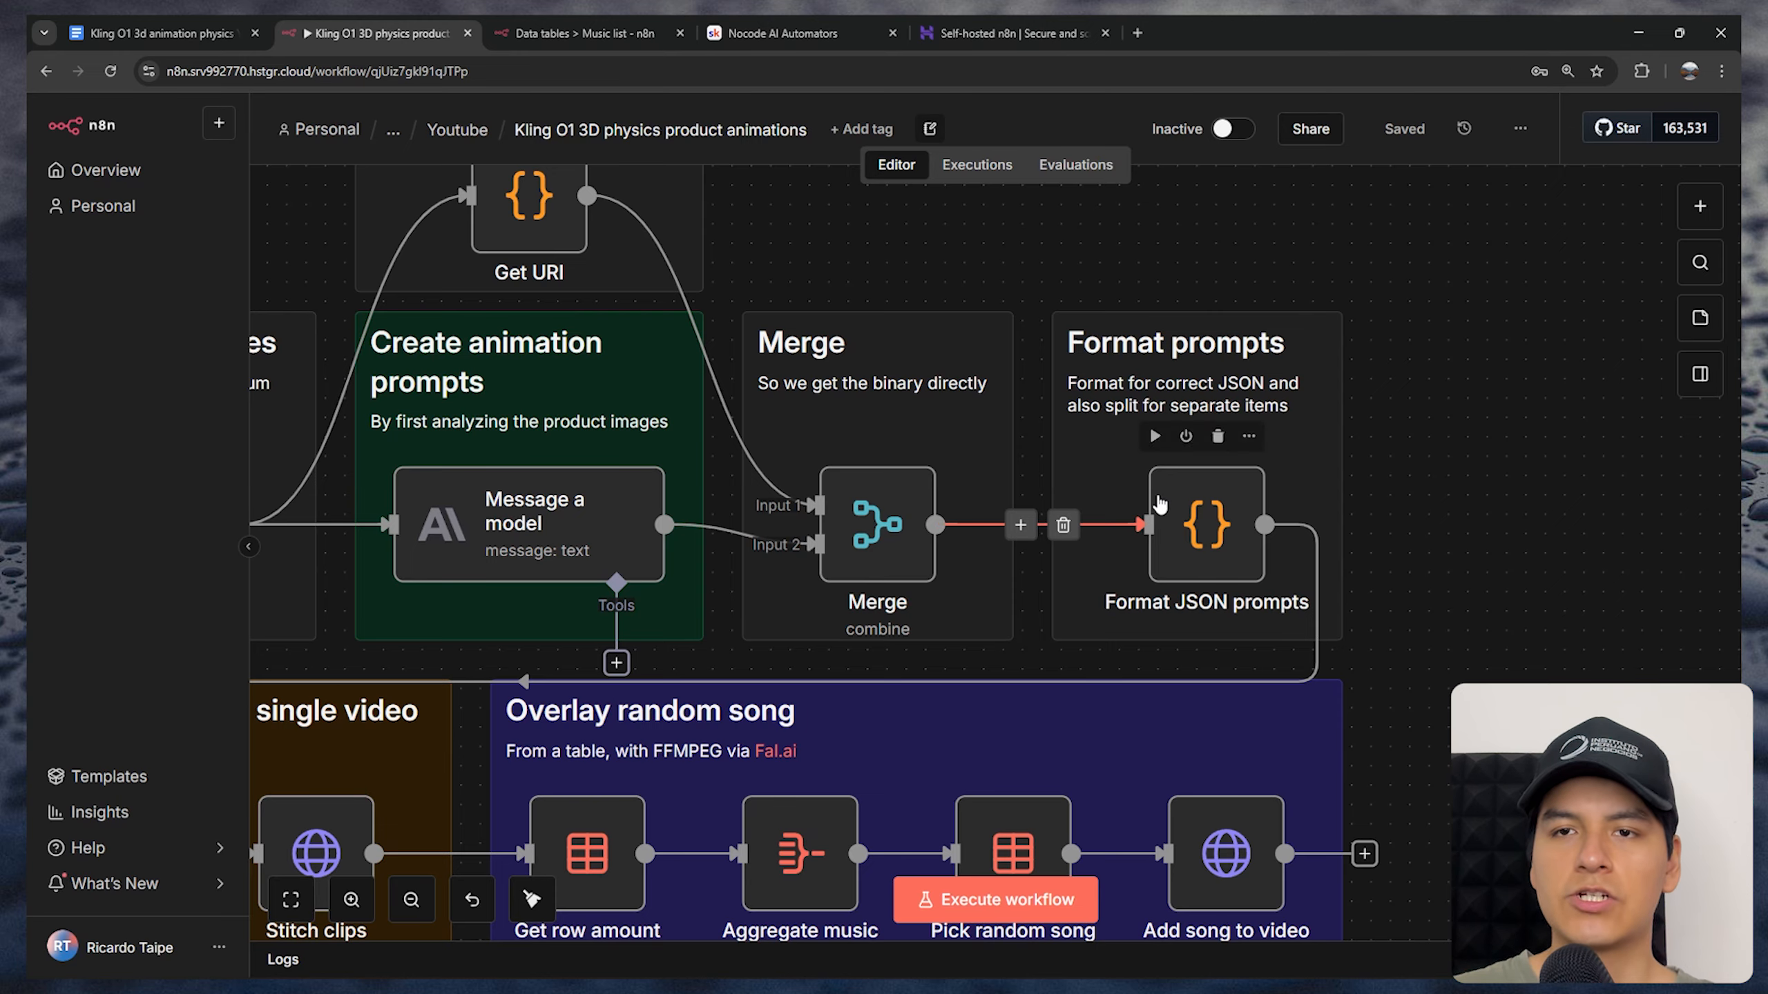
scroll(1026, 603, down, 2)
scroll(912, 587, left, 7)
scroll(912, 587, left, 3)
scroll(912, 587, down, 3)
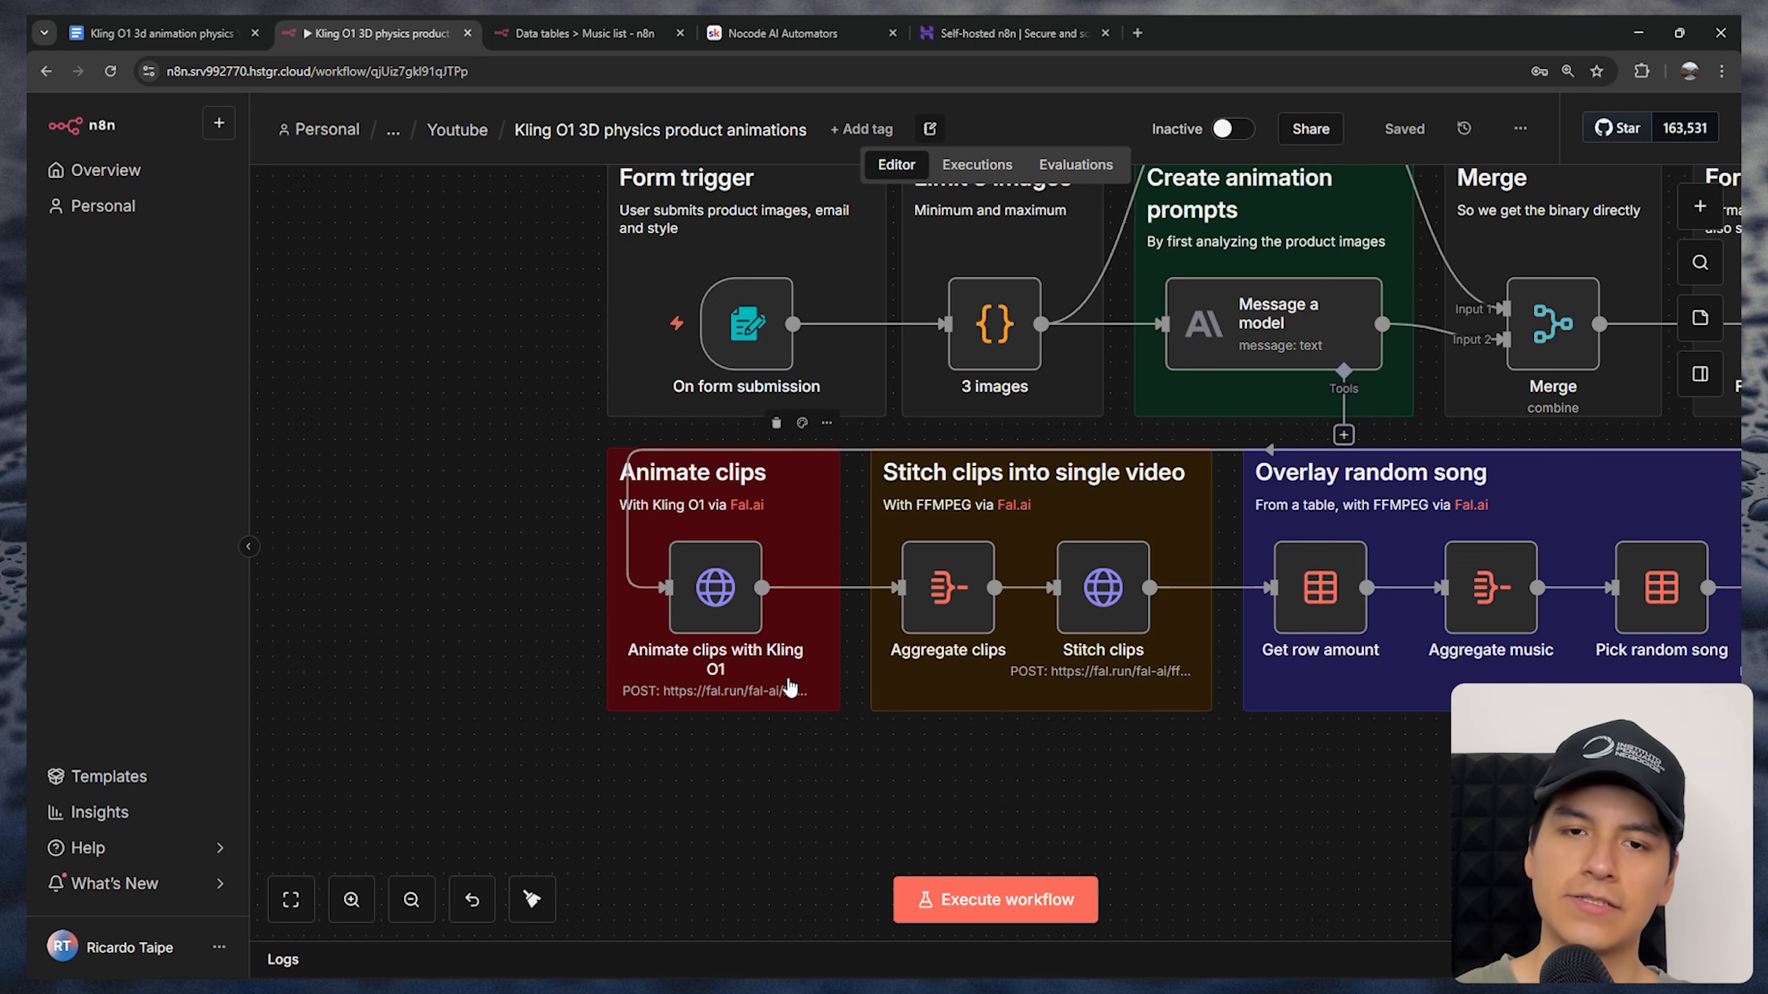
scroll(730, 711, down, 1)
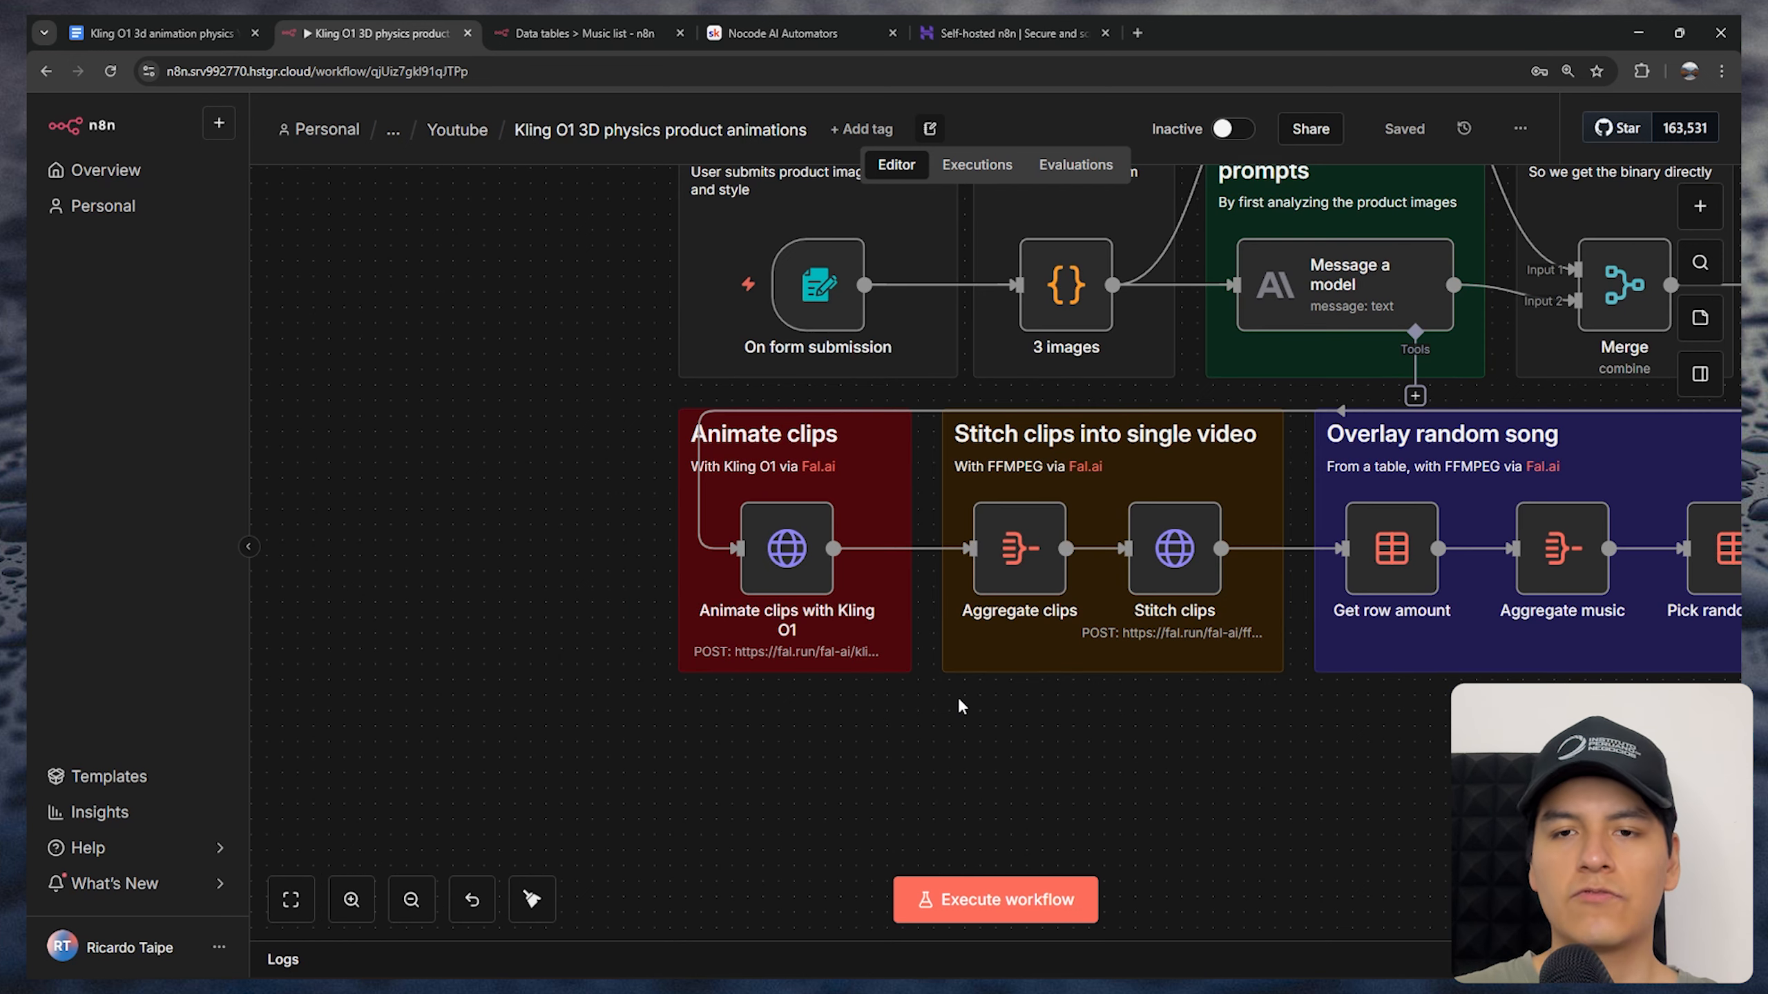
scroll(974, 703, up, 3)
drag(995, 696, 585, 750)
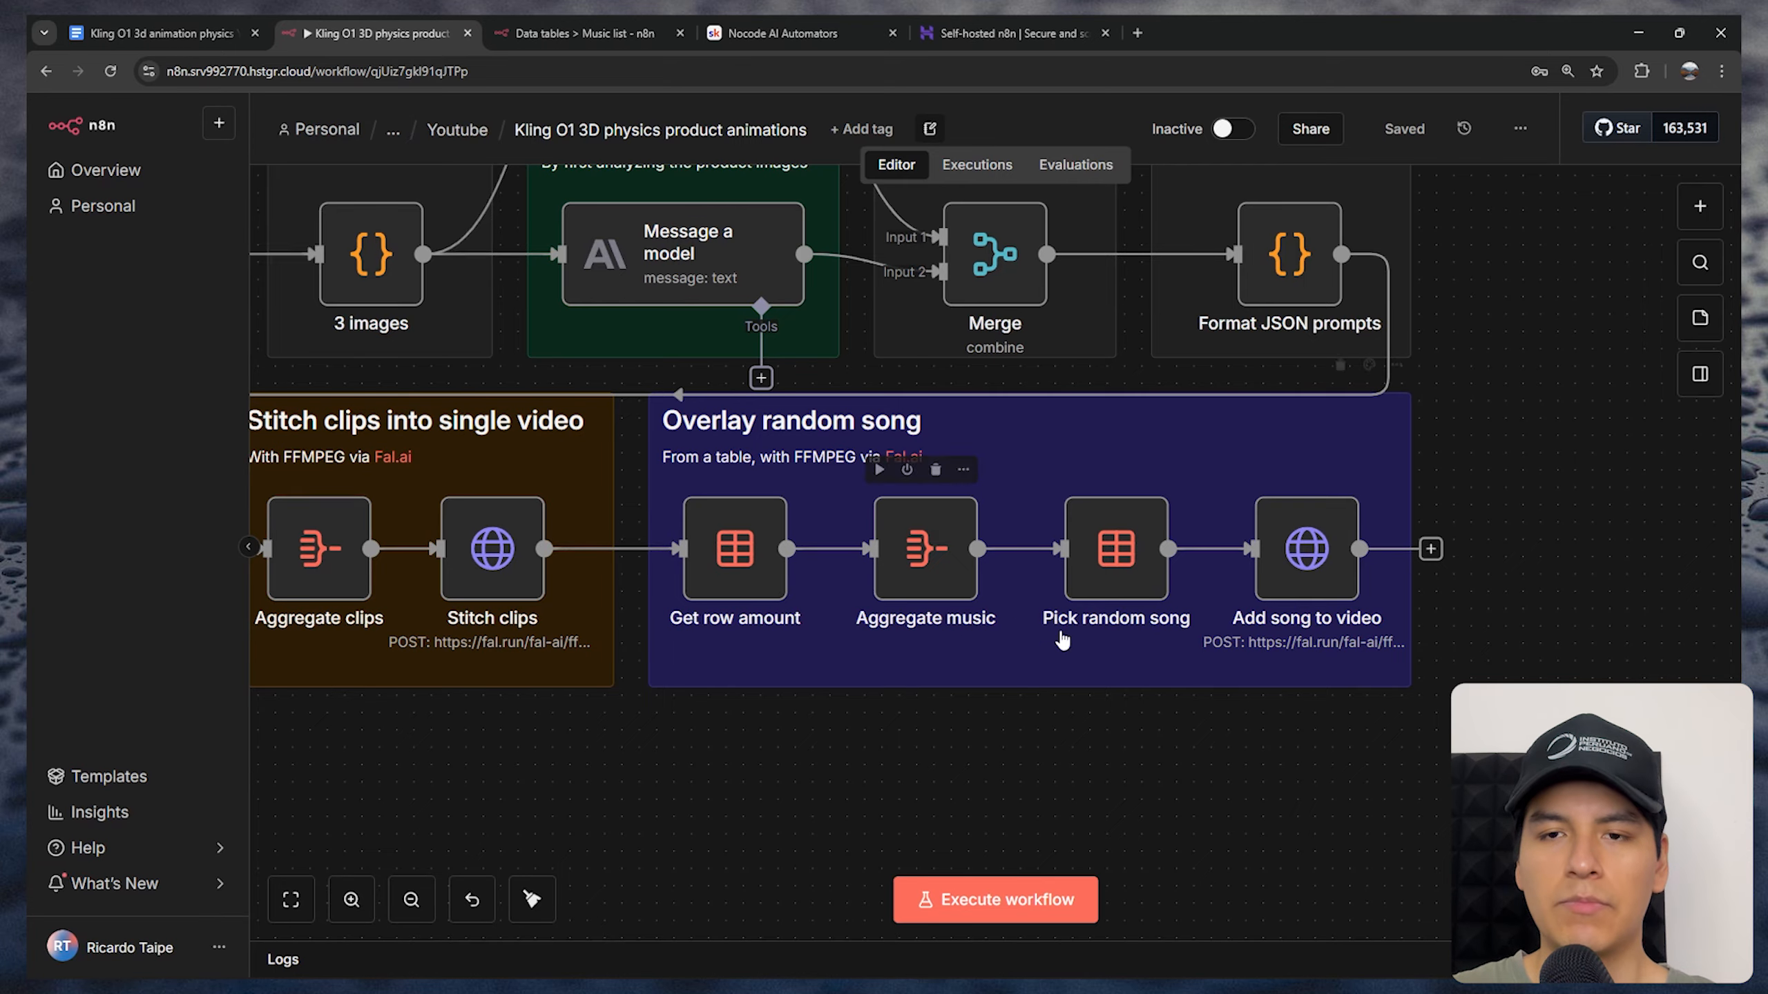
scroll(1058, 634, right, 5)
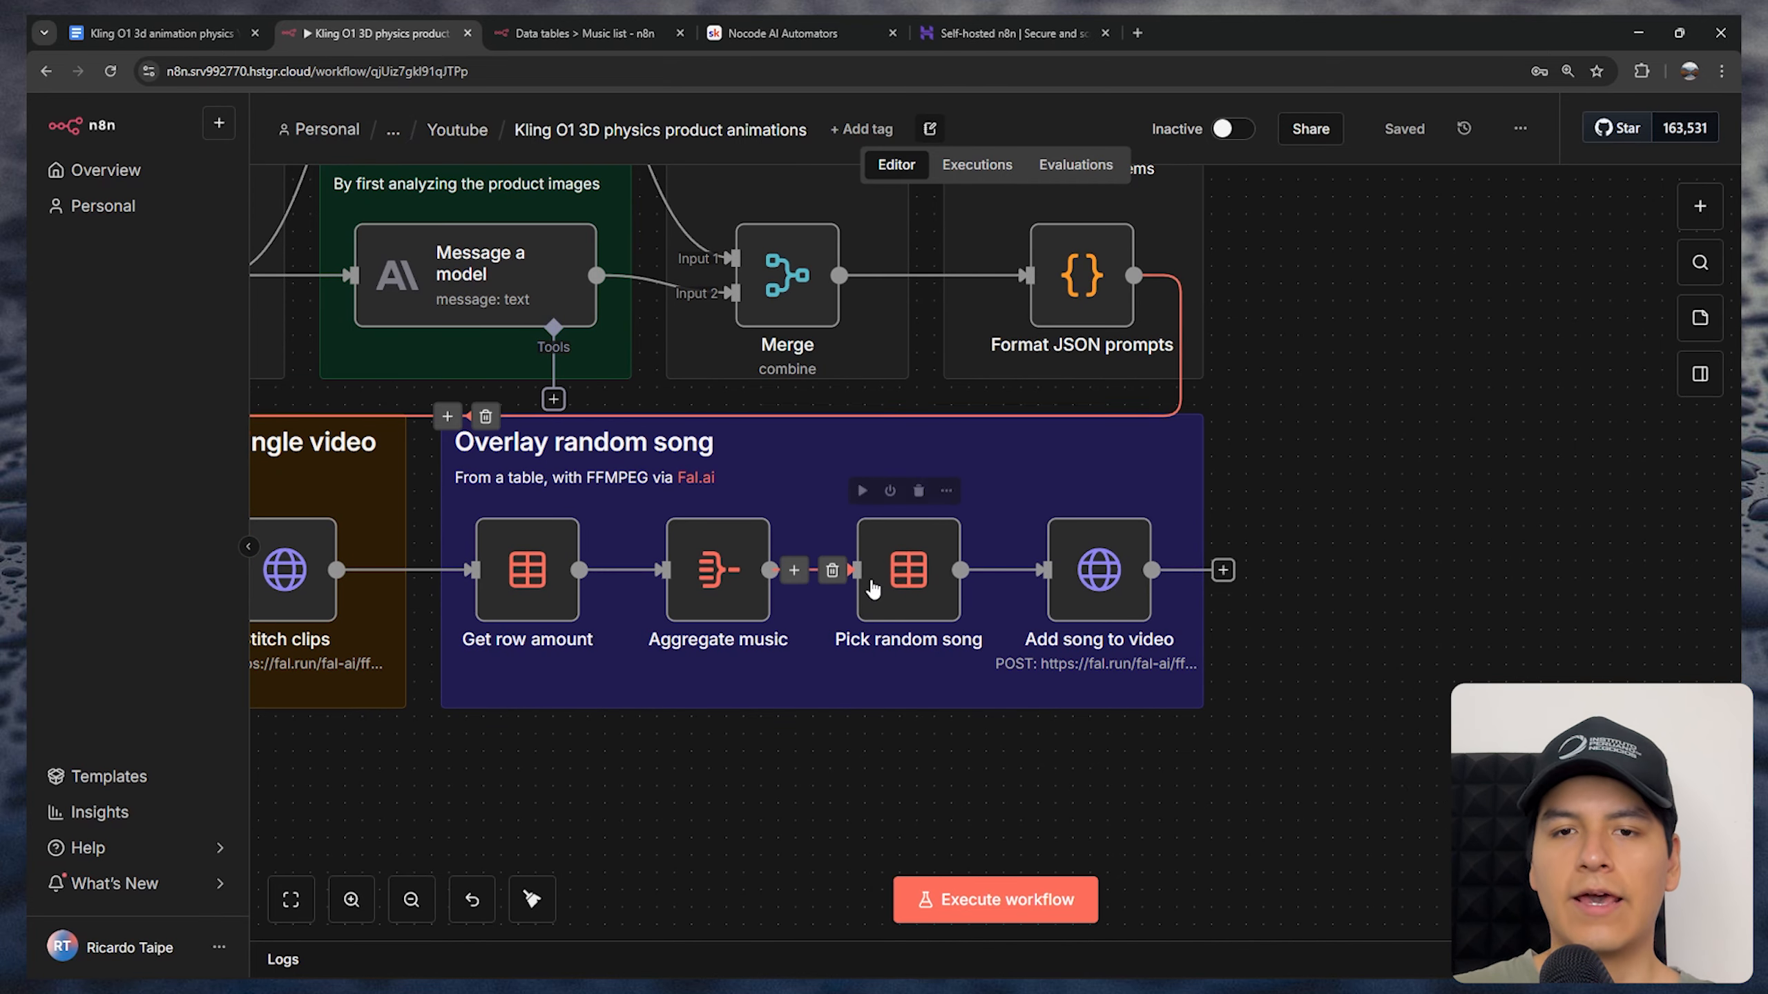
Check the SongURL rows in the Music list data table, and return to the Kling O1 3D physics product animations workflow
click(585, 32)
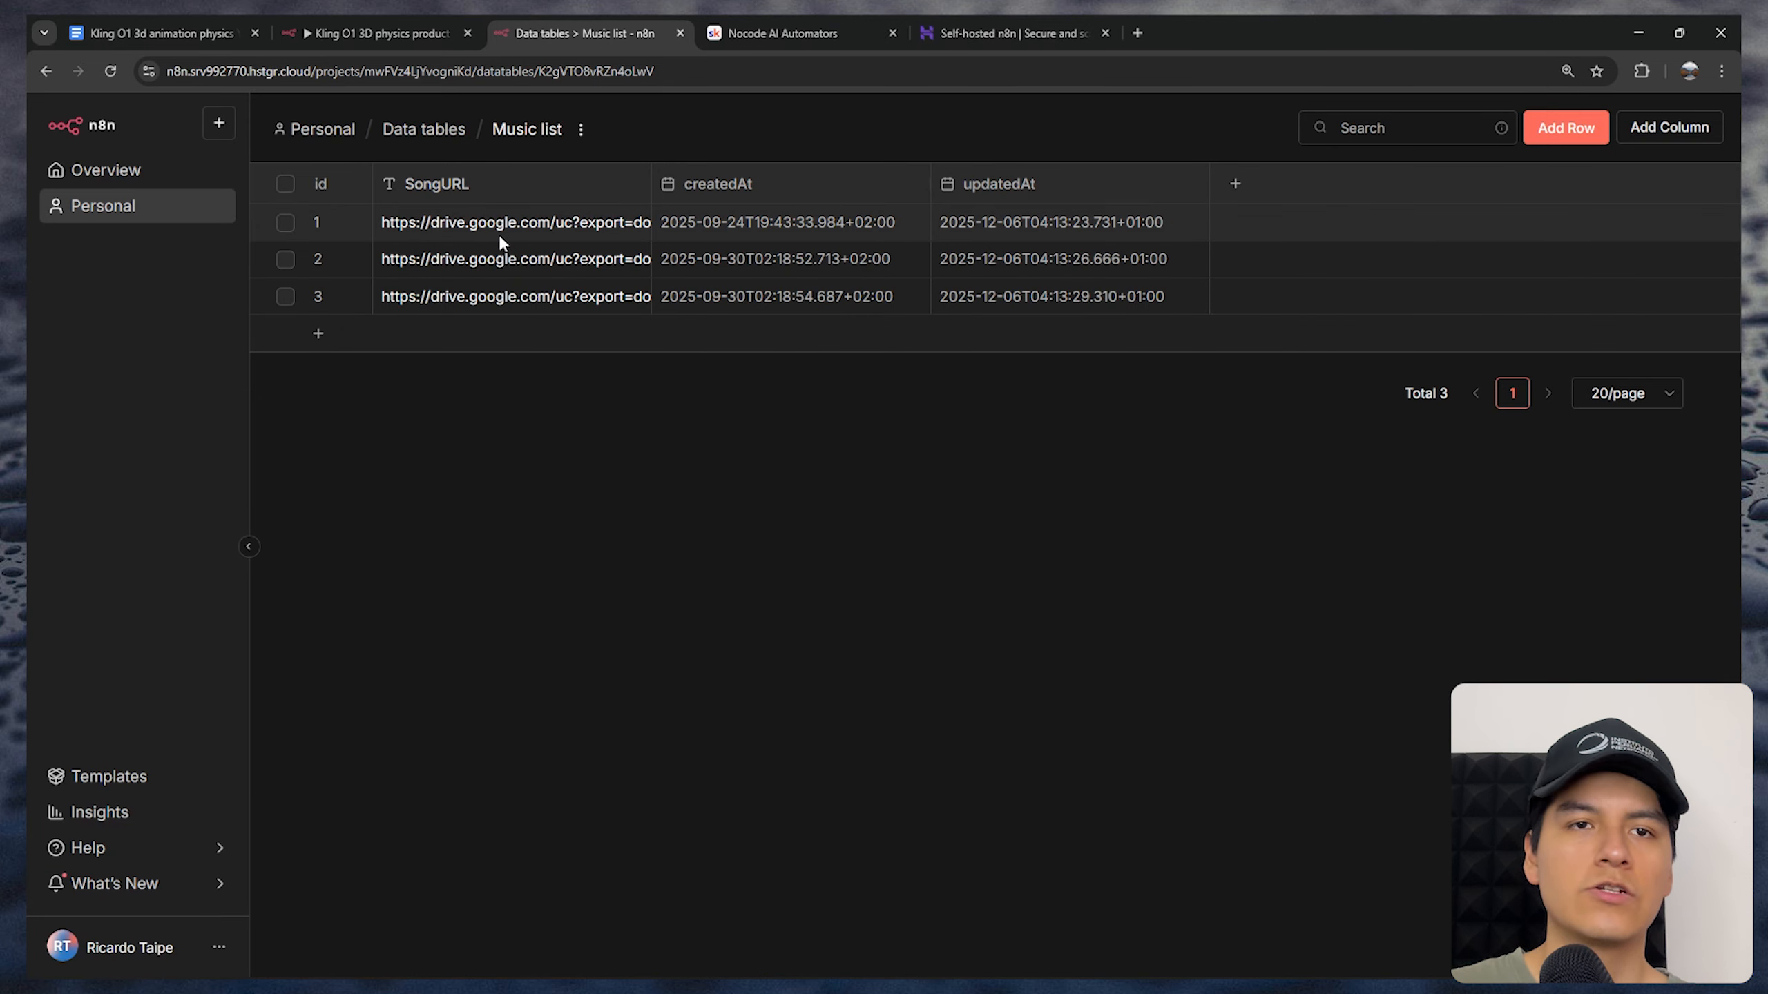
click(379, 32)
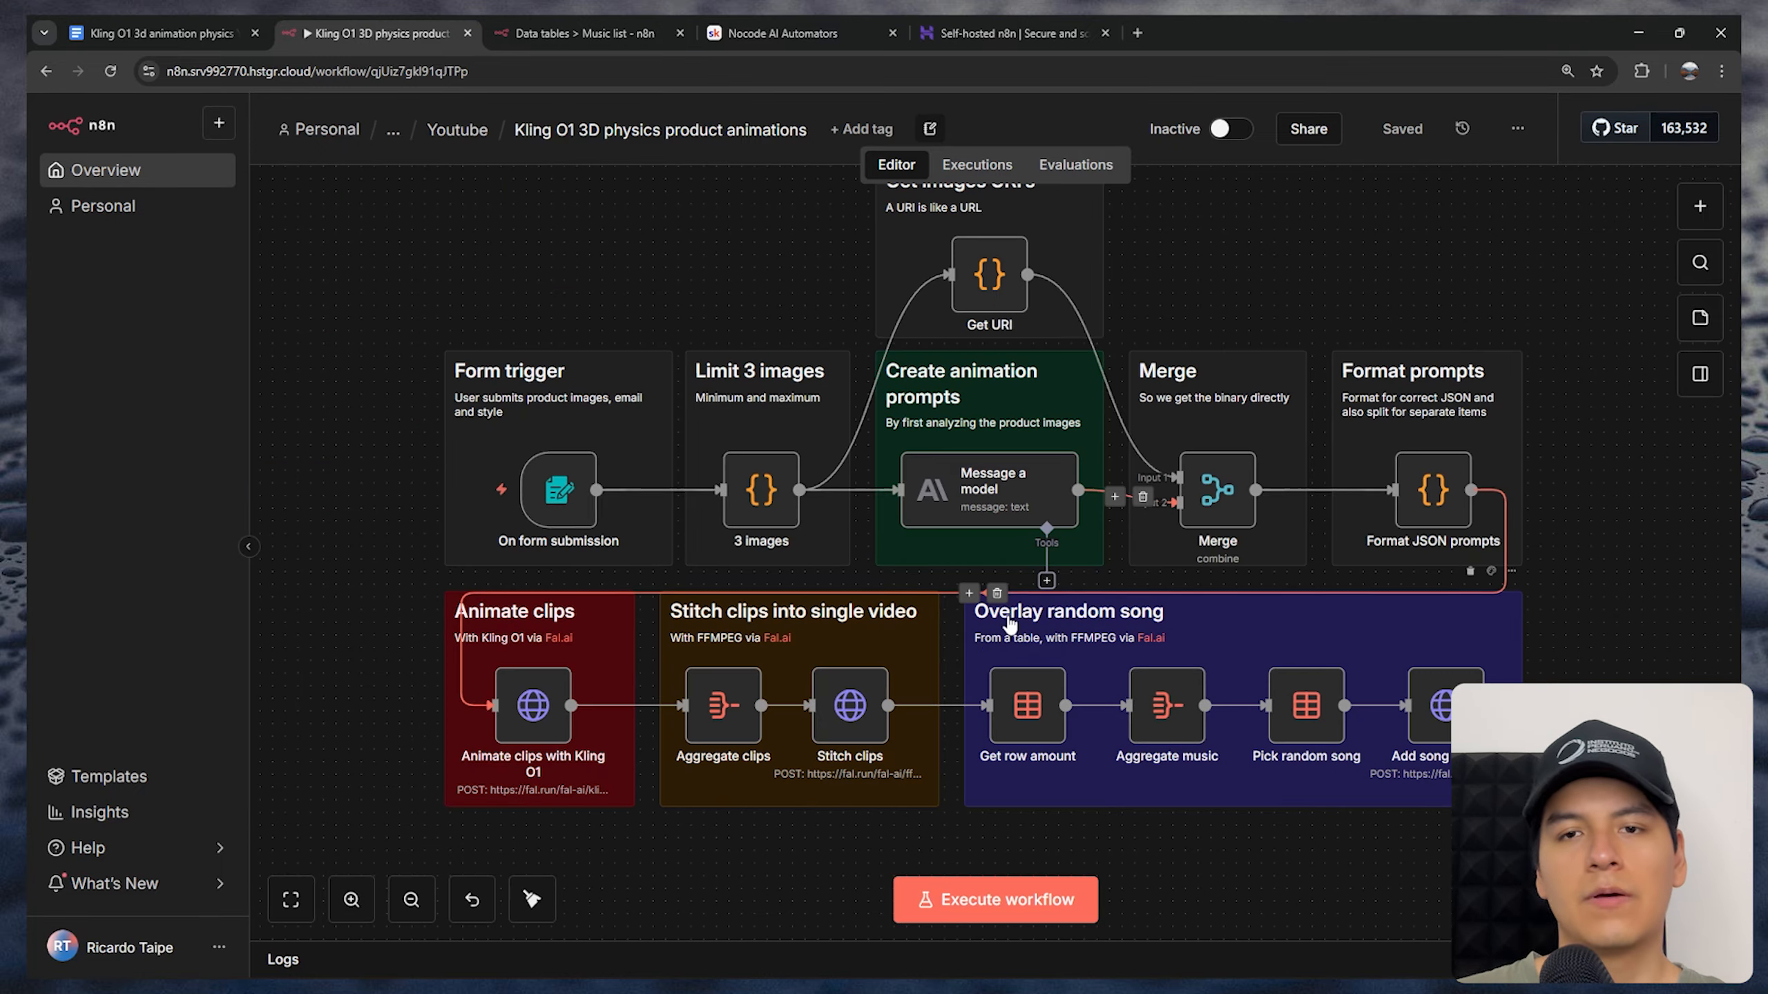
drag(911, 654, 855, 659)
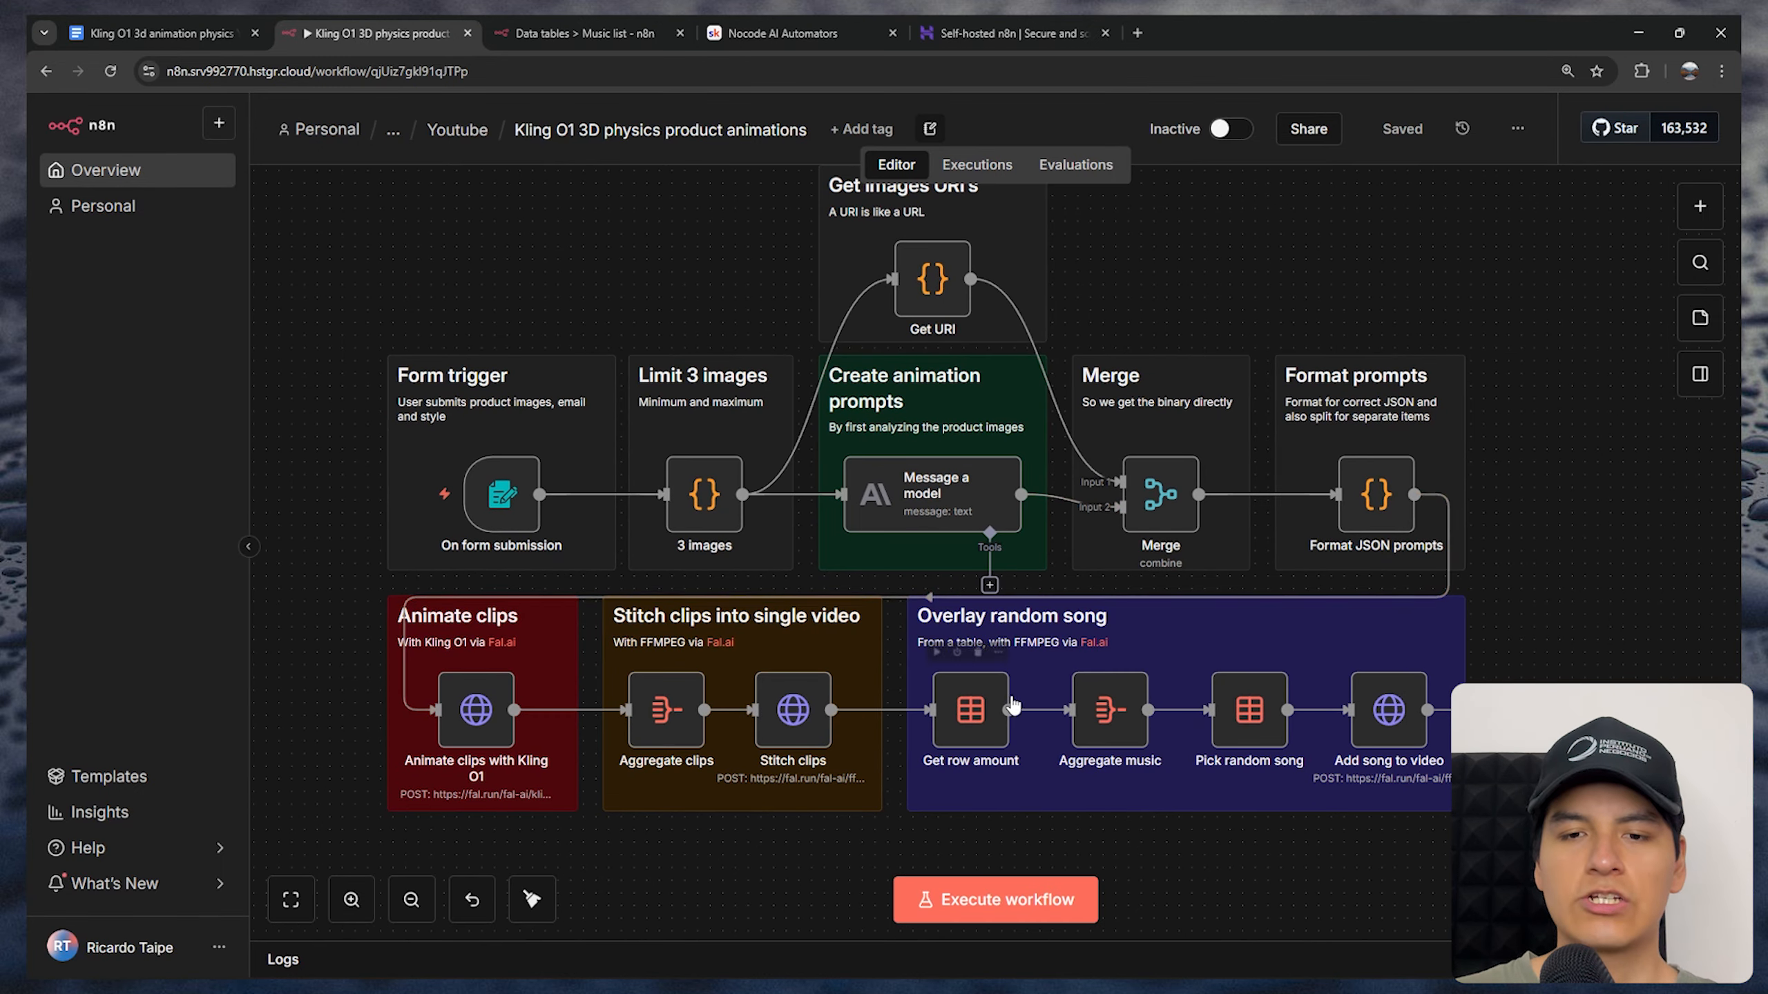
Execute the workflow and add the three product images from the testimages folder to the test form's upload field
click(985, 902)
drag(611, 86, 769, 200)
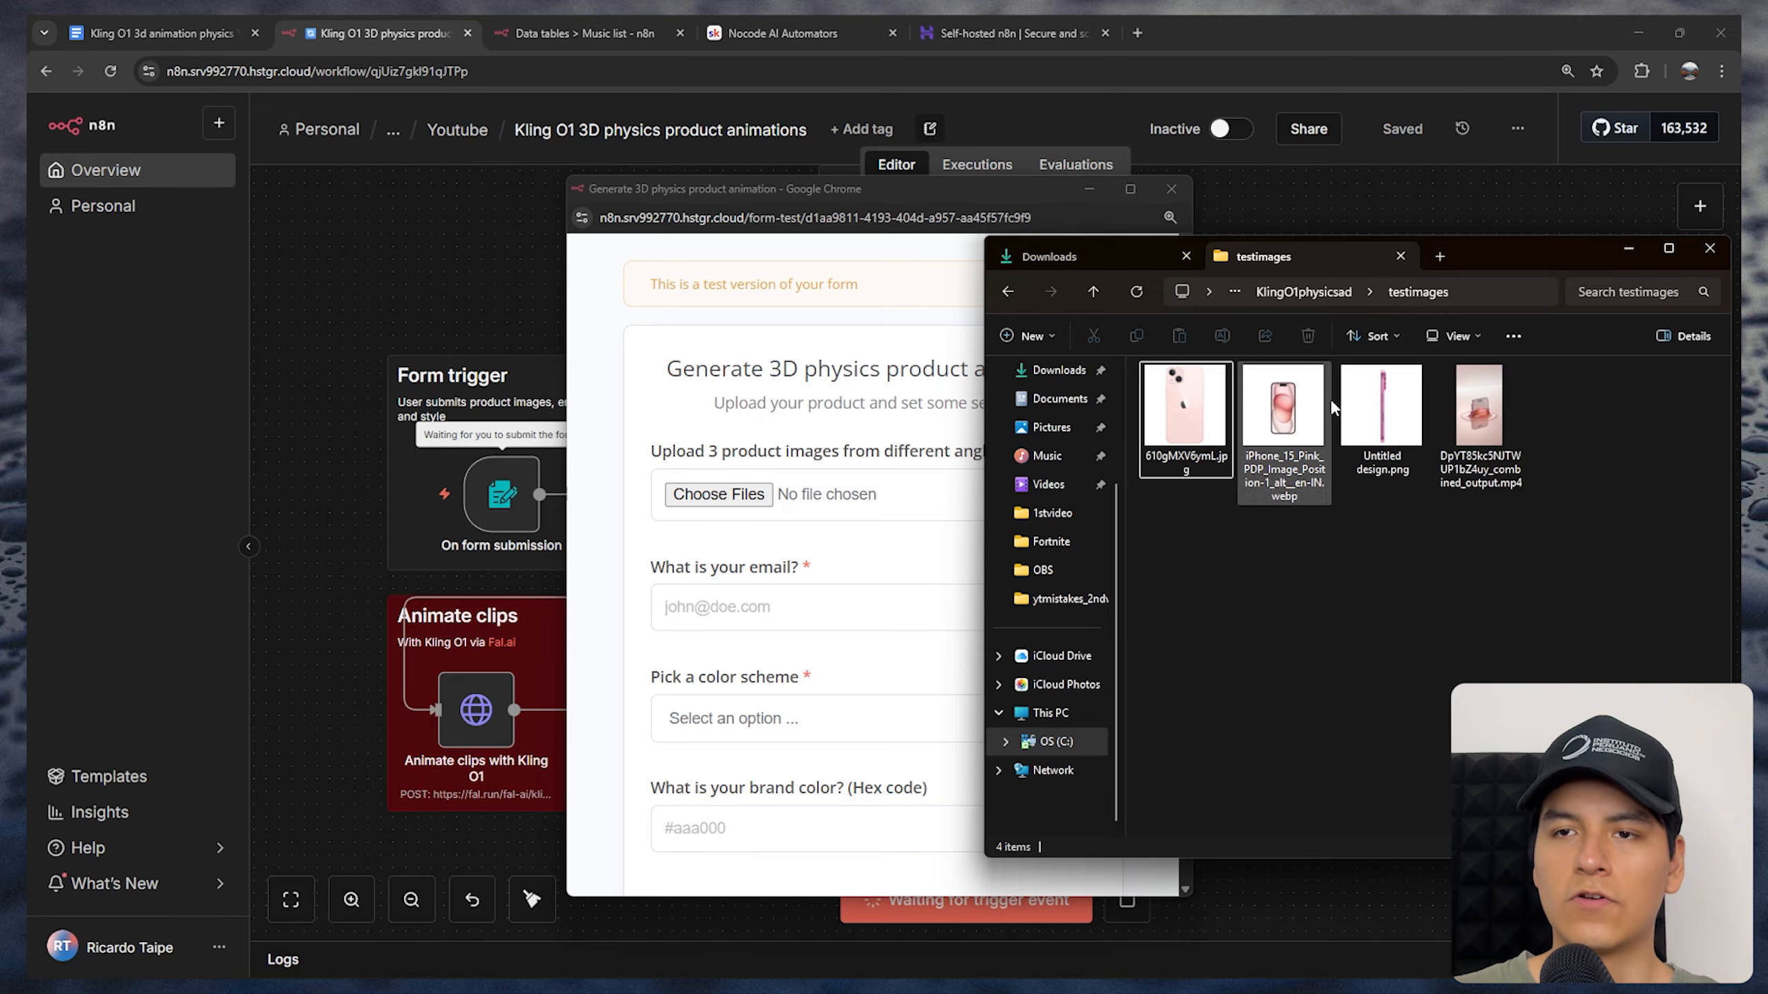
shift+click(1364, 412)
drag(1169, 452, 738, 491)
scroll(737, 515, down, 1)
Fill in the contact's e-mail in the product animation form
click(705, 524)
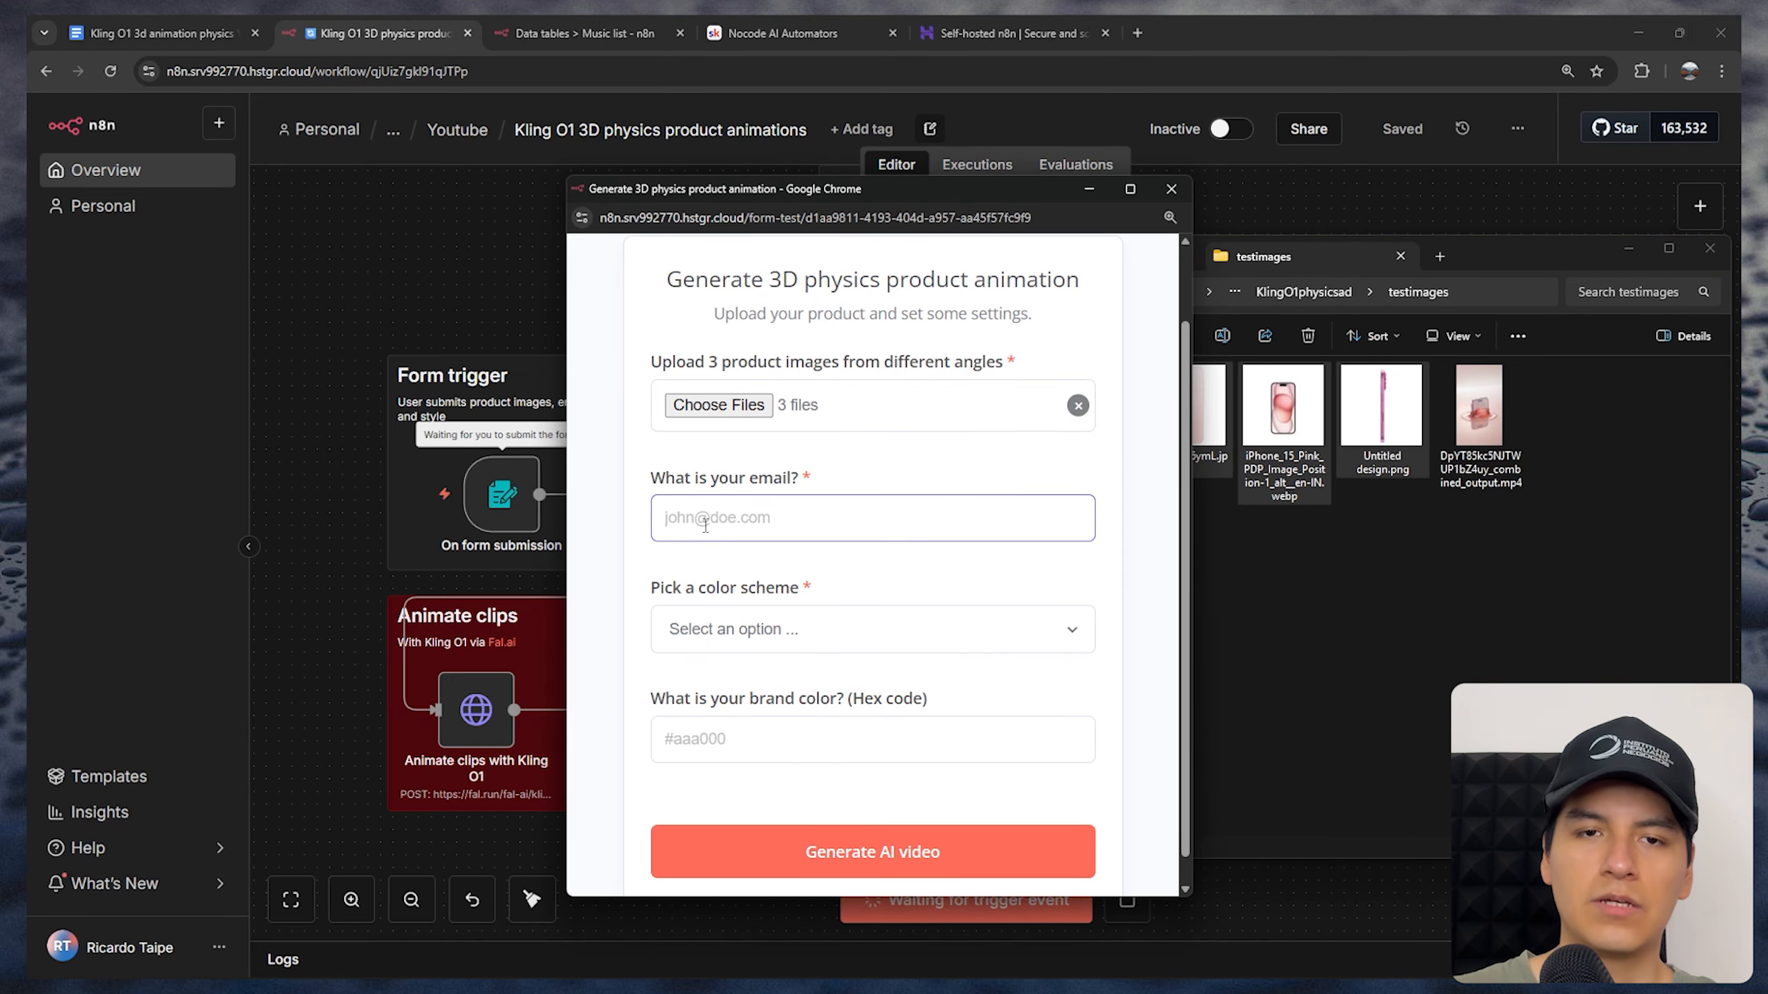
text(example@)
text(gmail.com)
key(Tab)
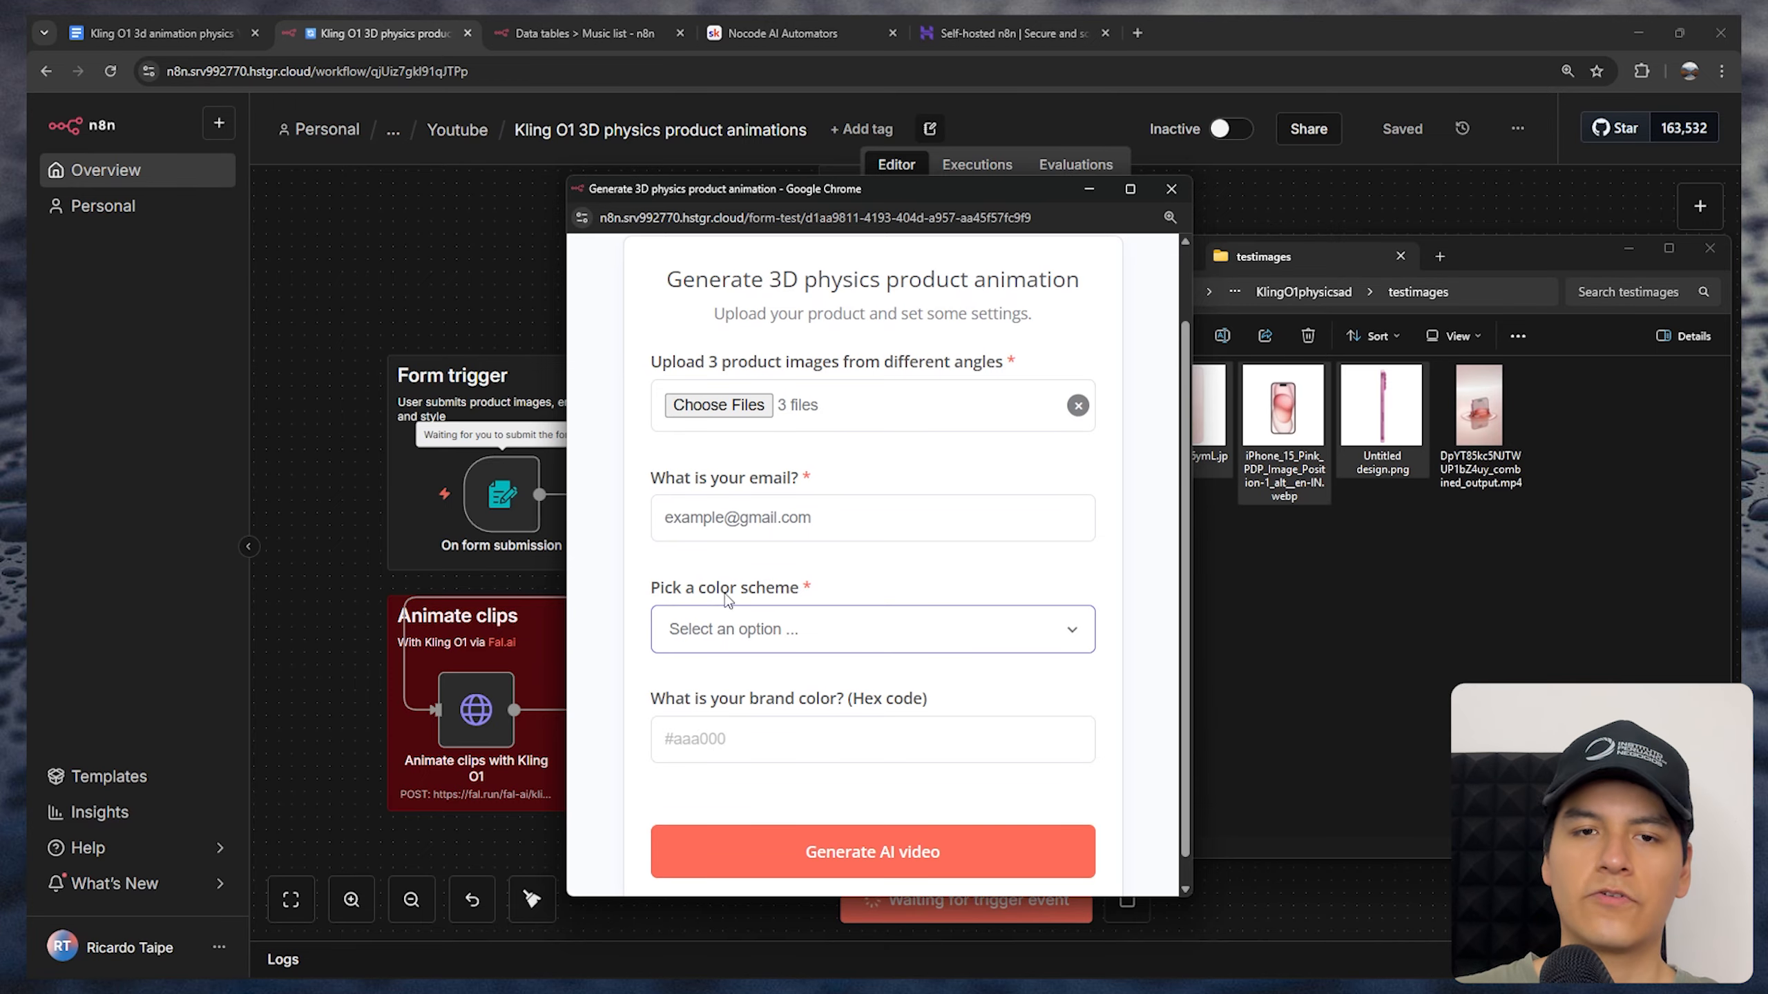
Set the form's color scheme to Warm tones and submit it to generate the AI video
click(835, 632)
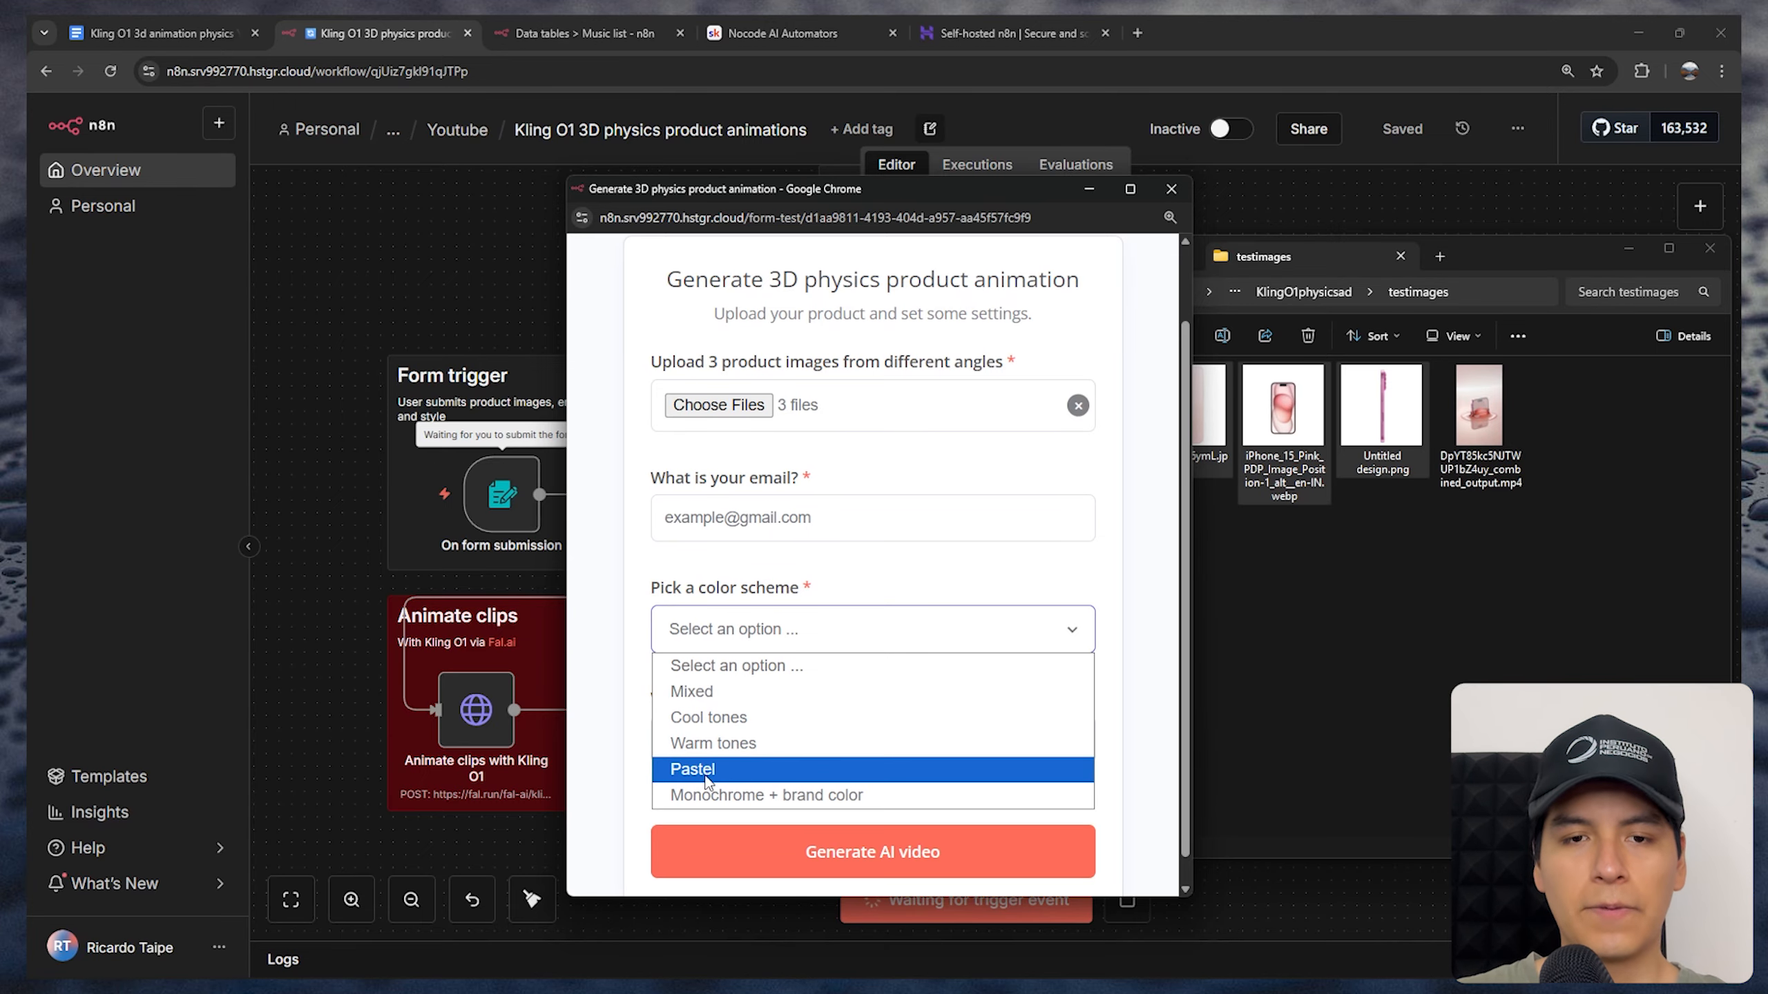
click(740, 746)
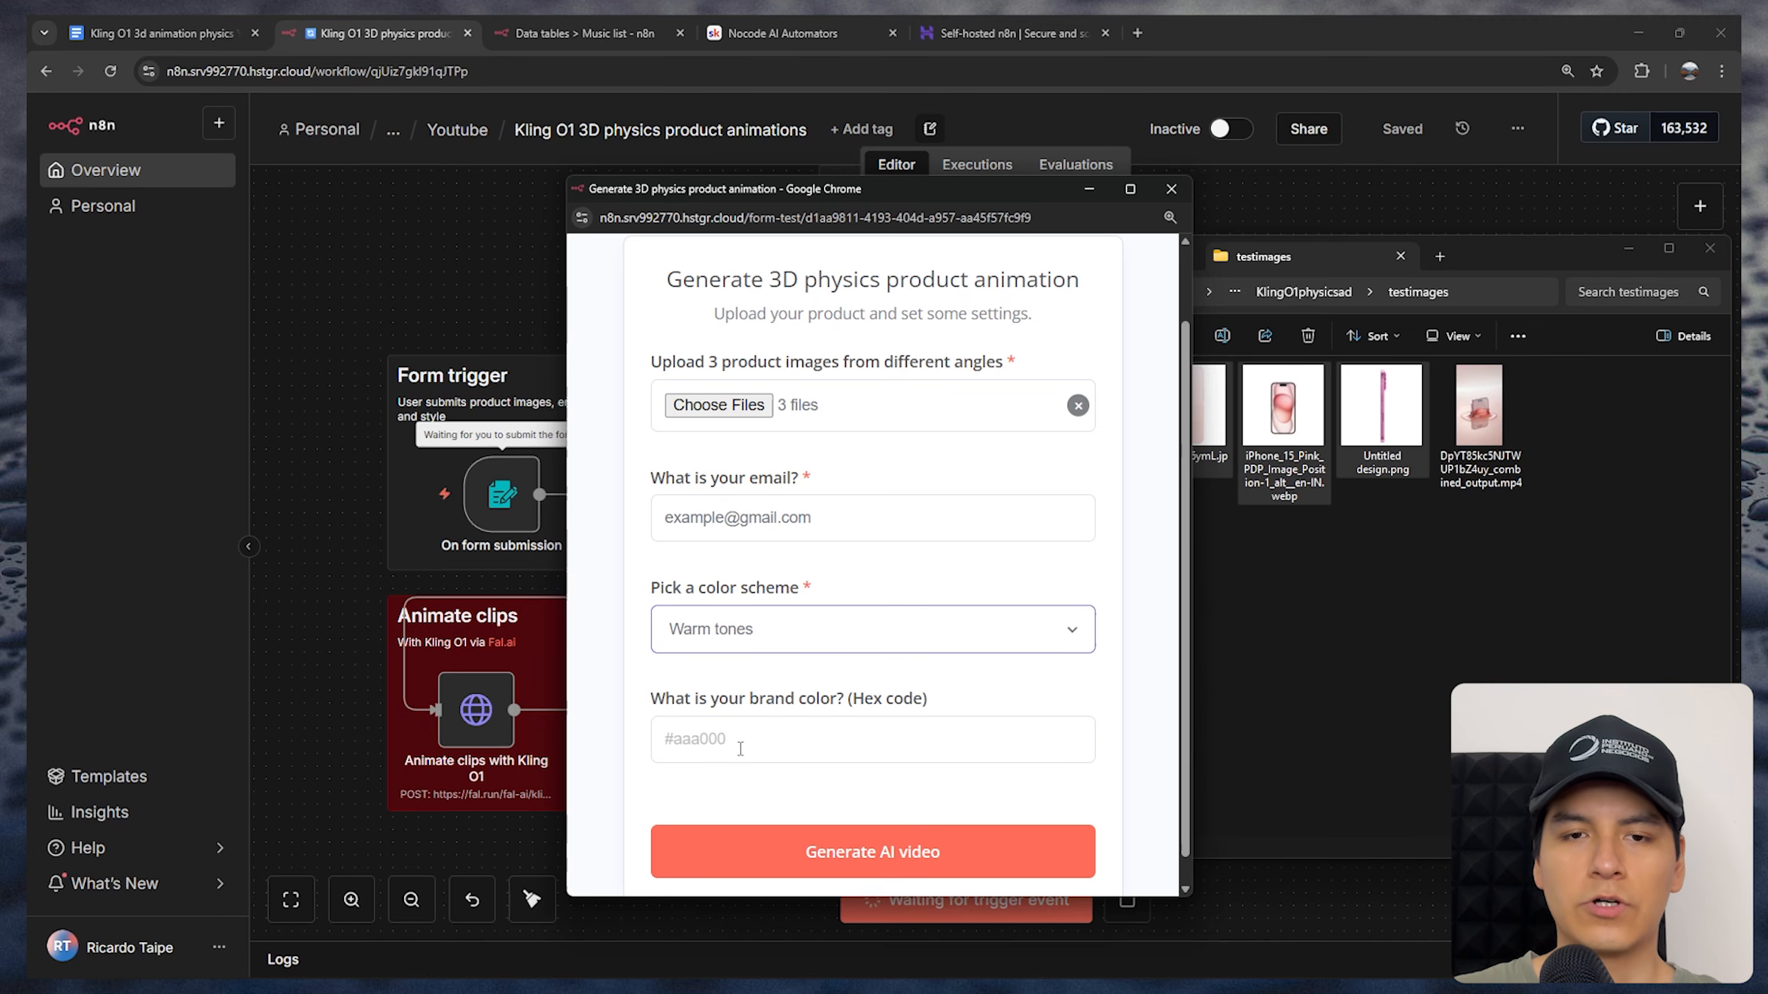
click(785, 631)
click(861, 575)
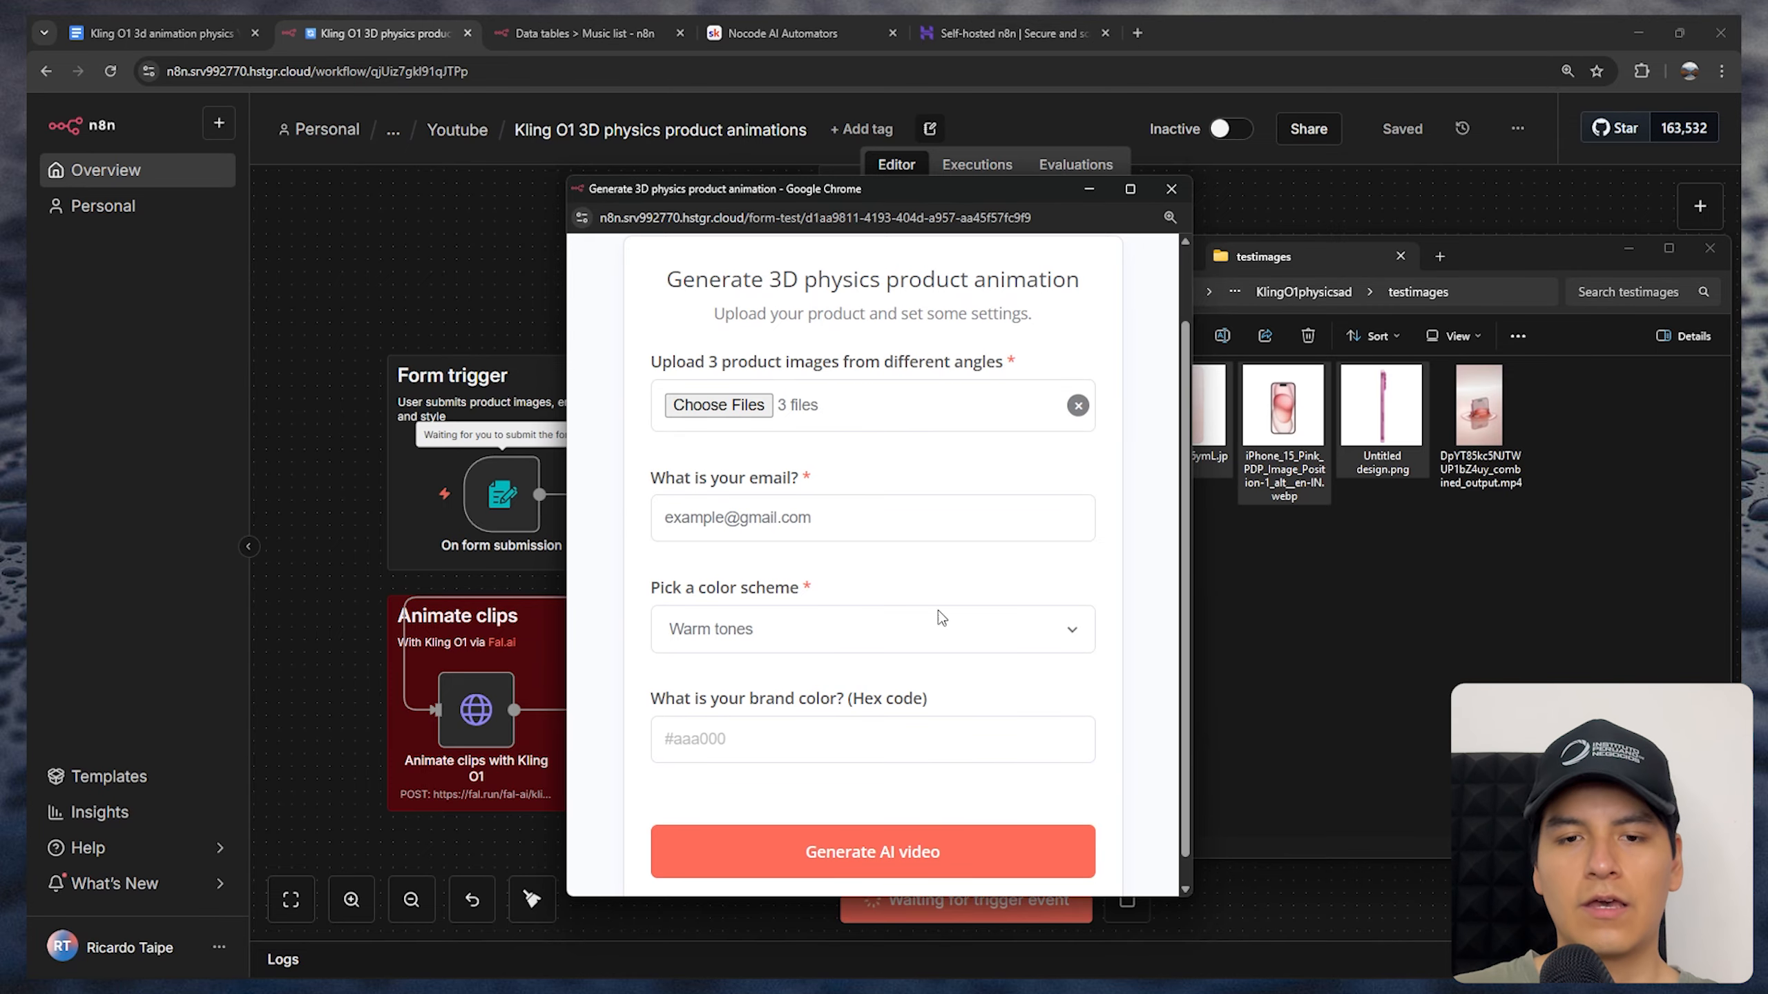
click(831, 851)
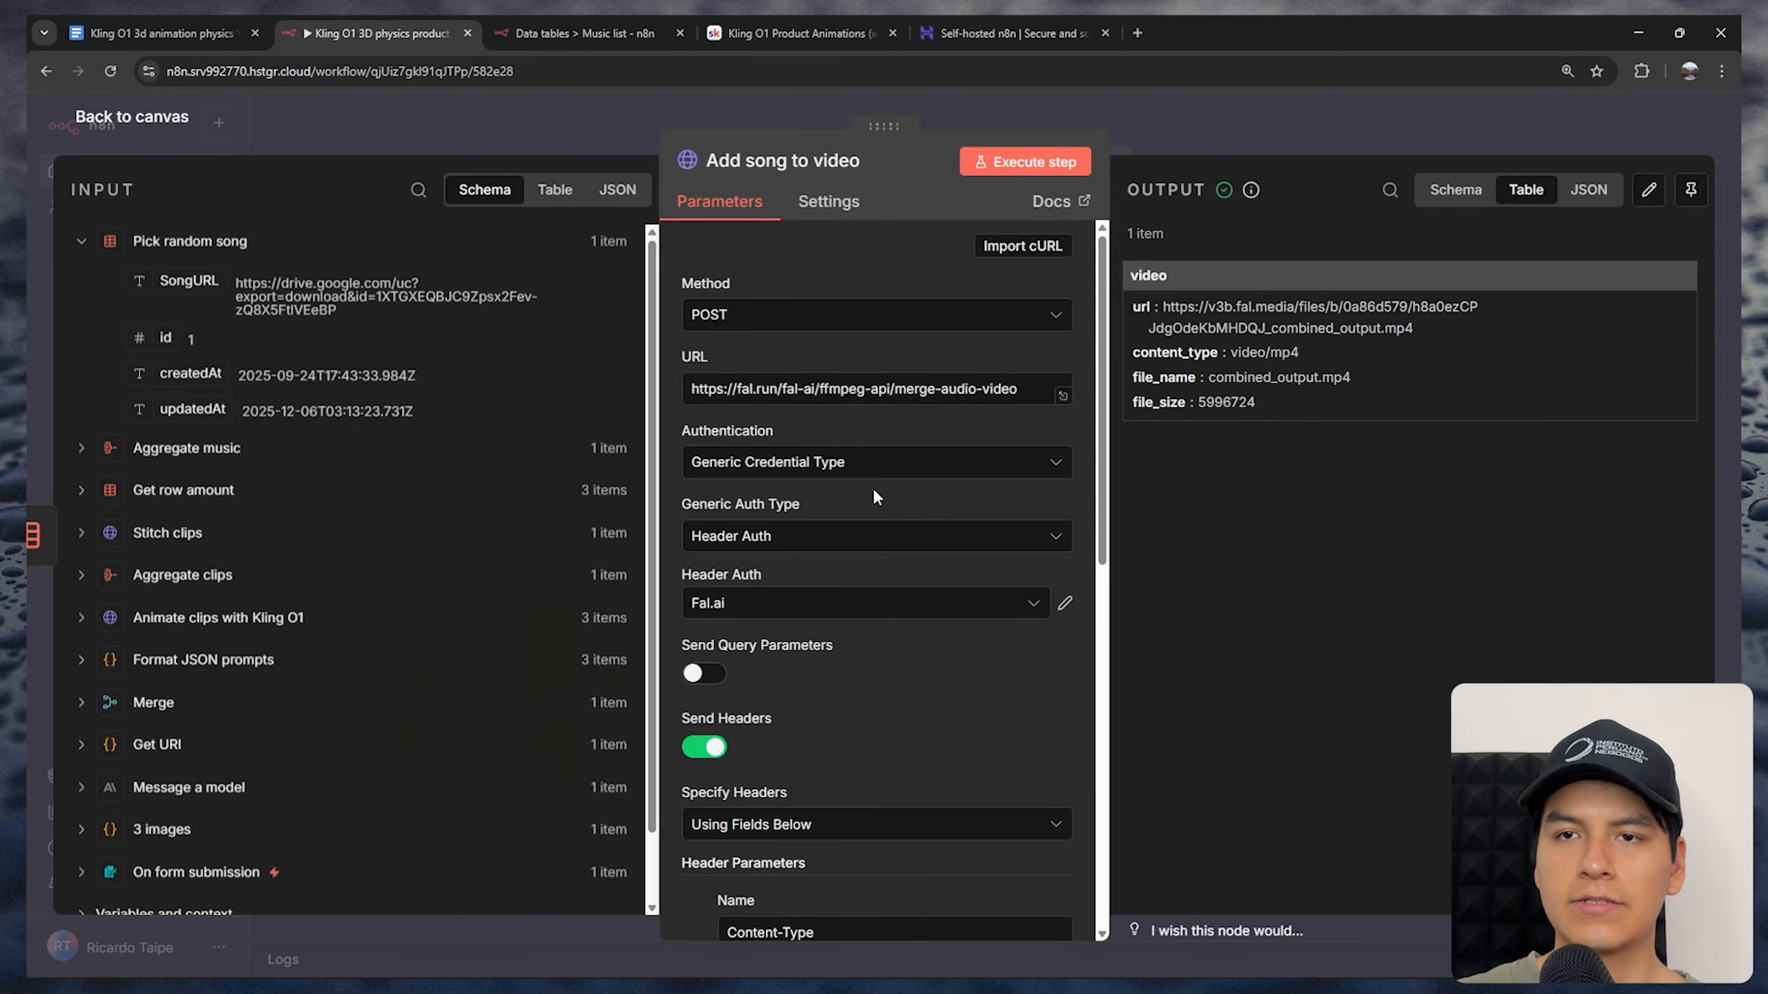
View the combined output video from the Add song to video node and compare it with the source images in testimages
drag(1421, 335, 1163, 308)
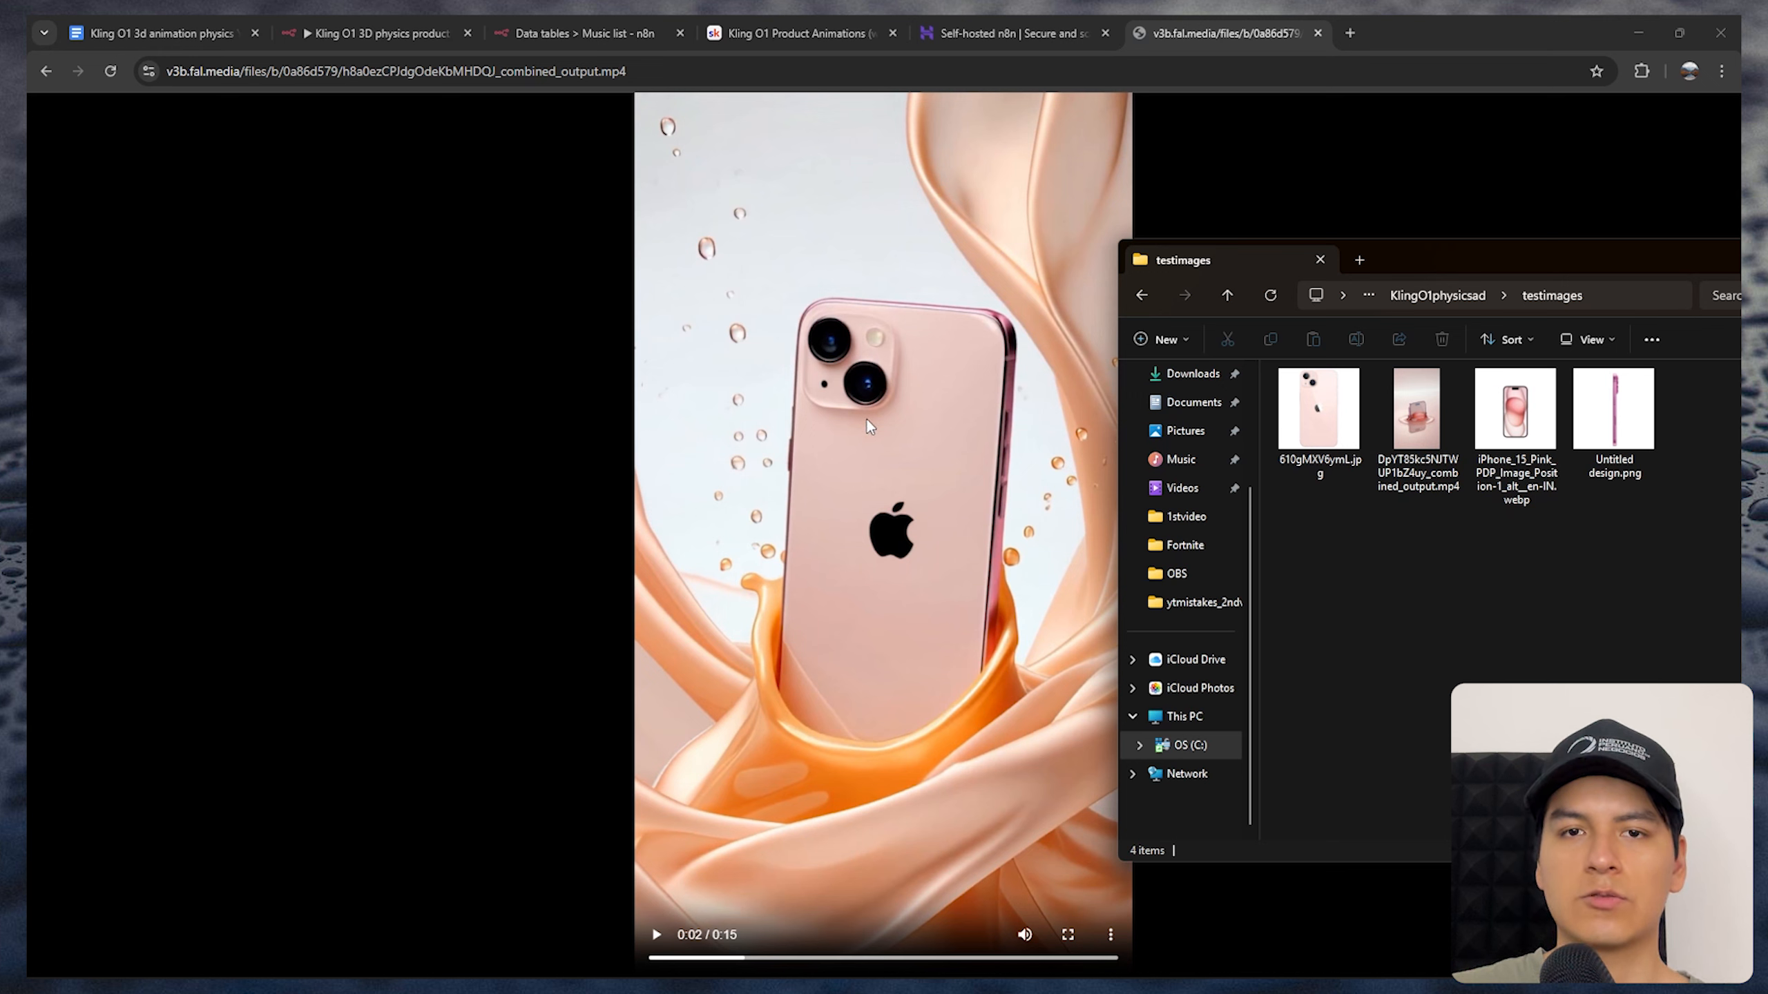
click(1508, 426)
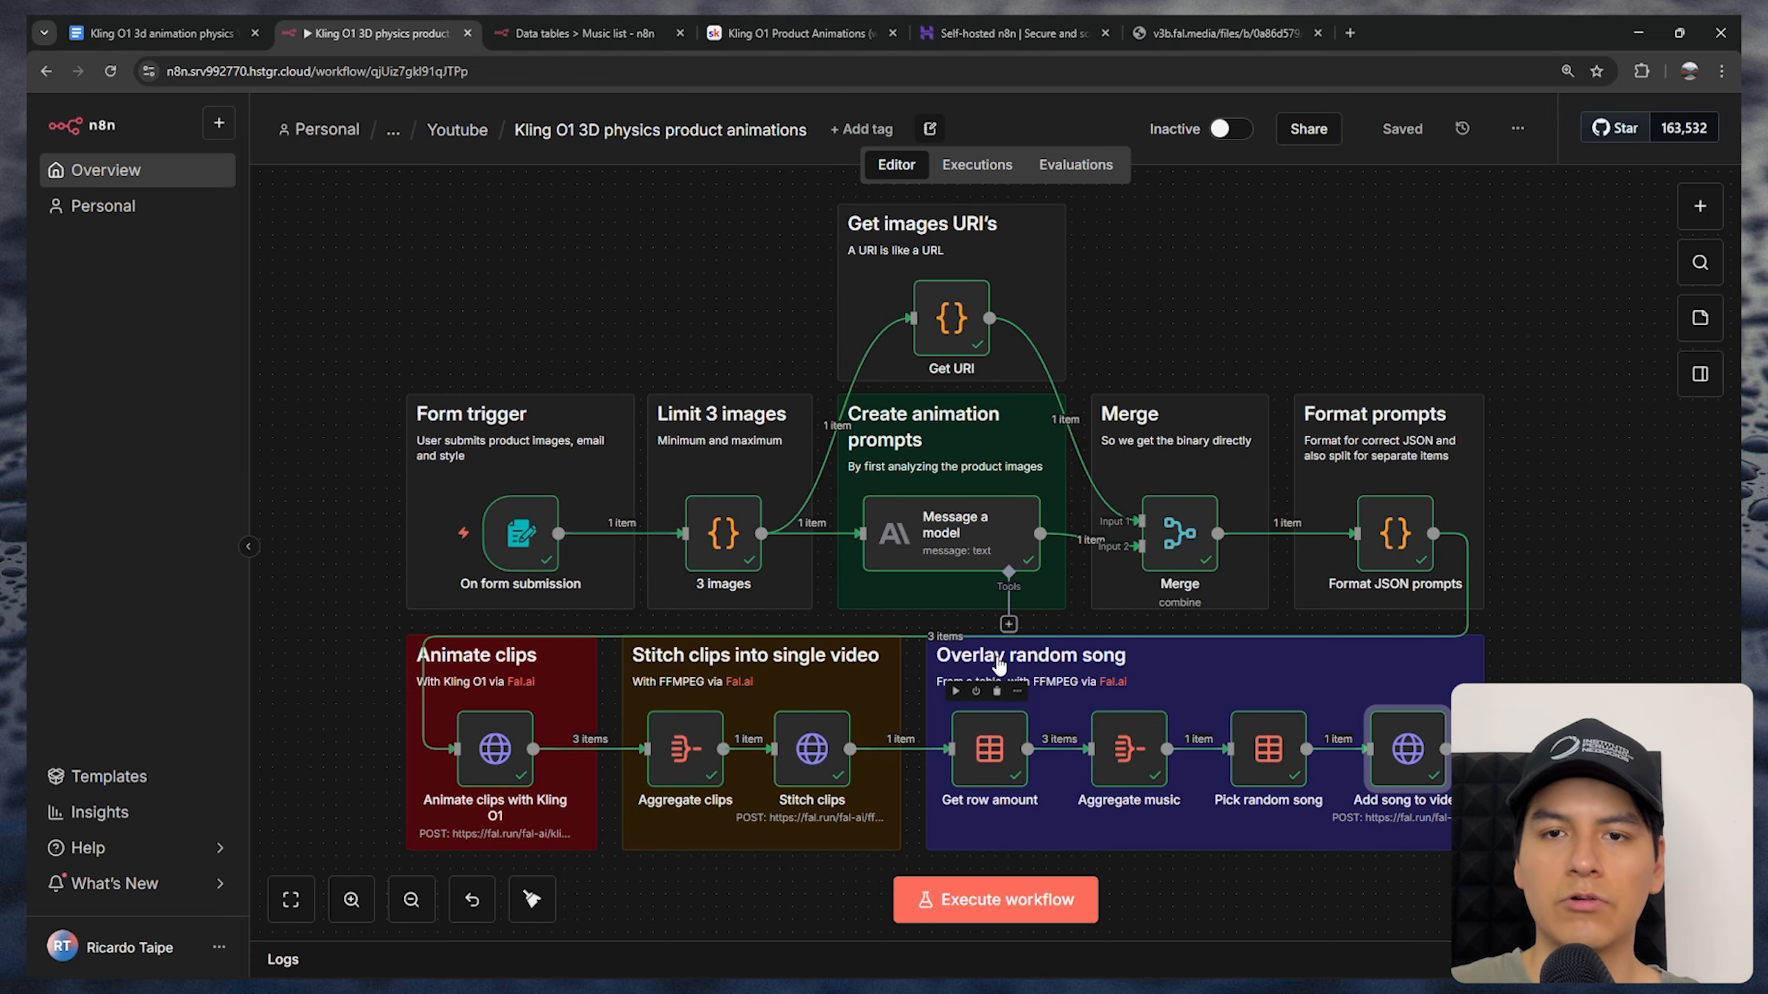
In the Nocode AI Automators classroom on Skool, look through the automation library and the Website RAG Agent with Webscraping lesson
click(800, 33)
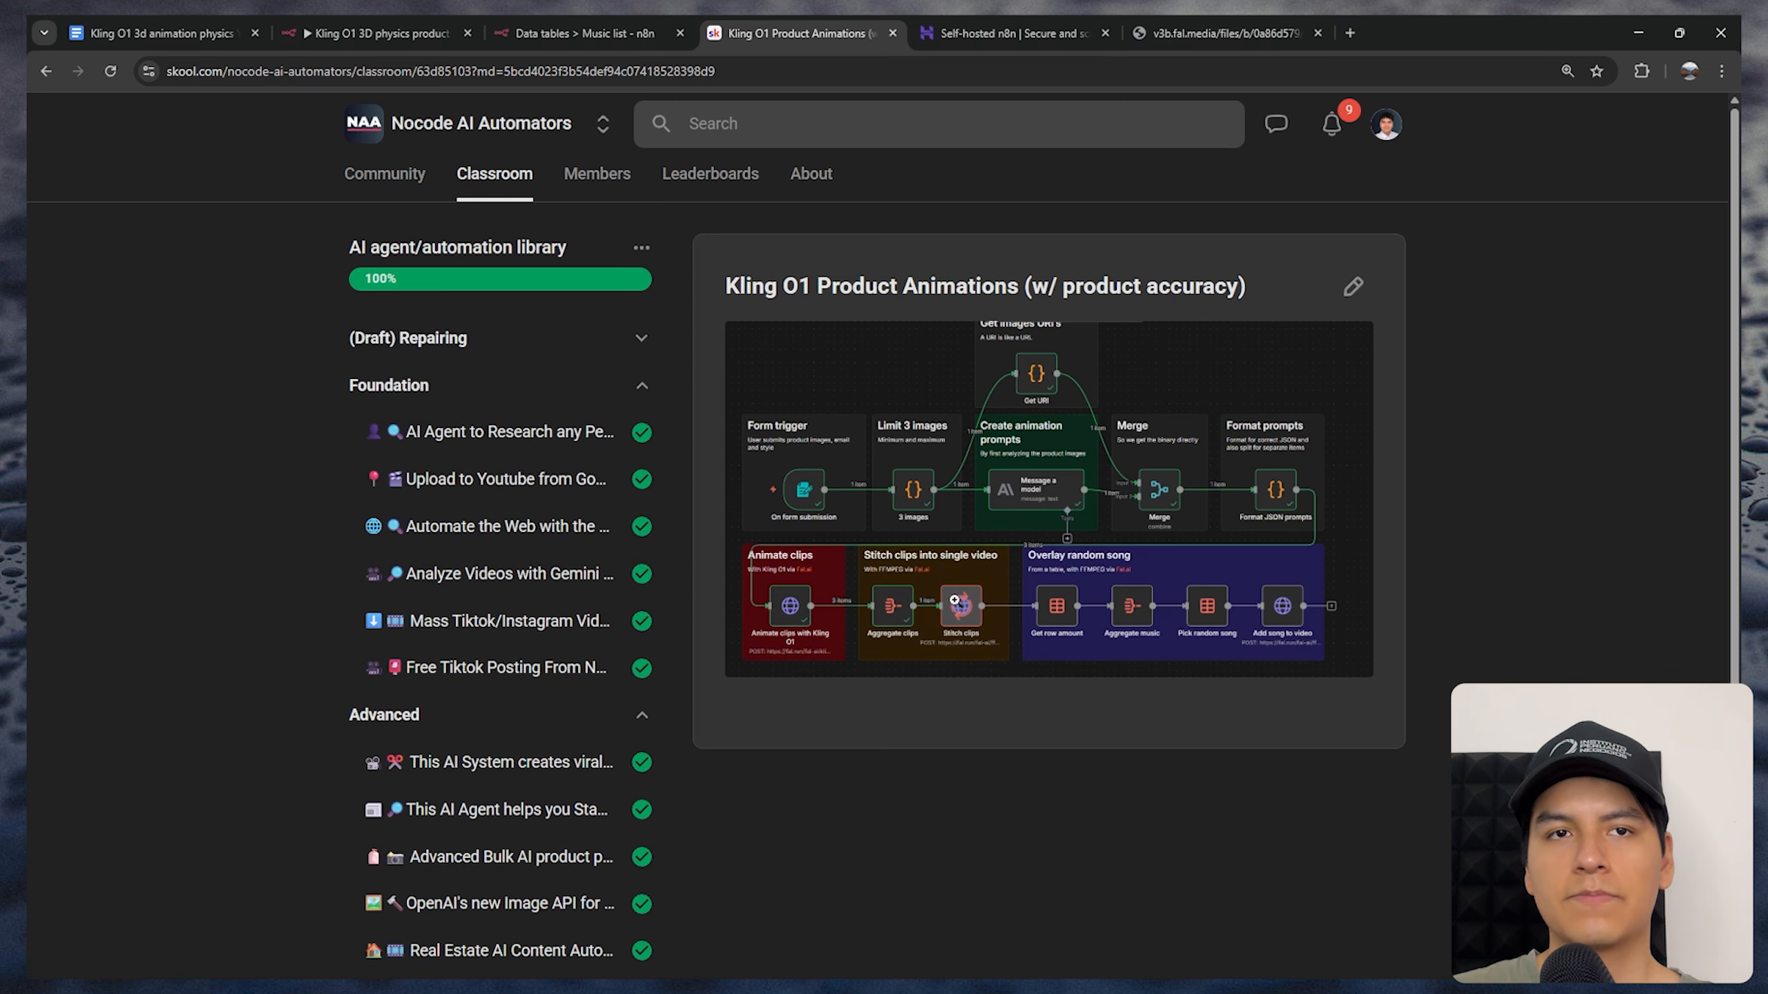
scroll(939, 565, down, 3)
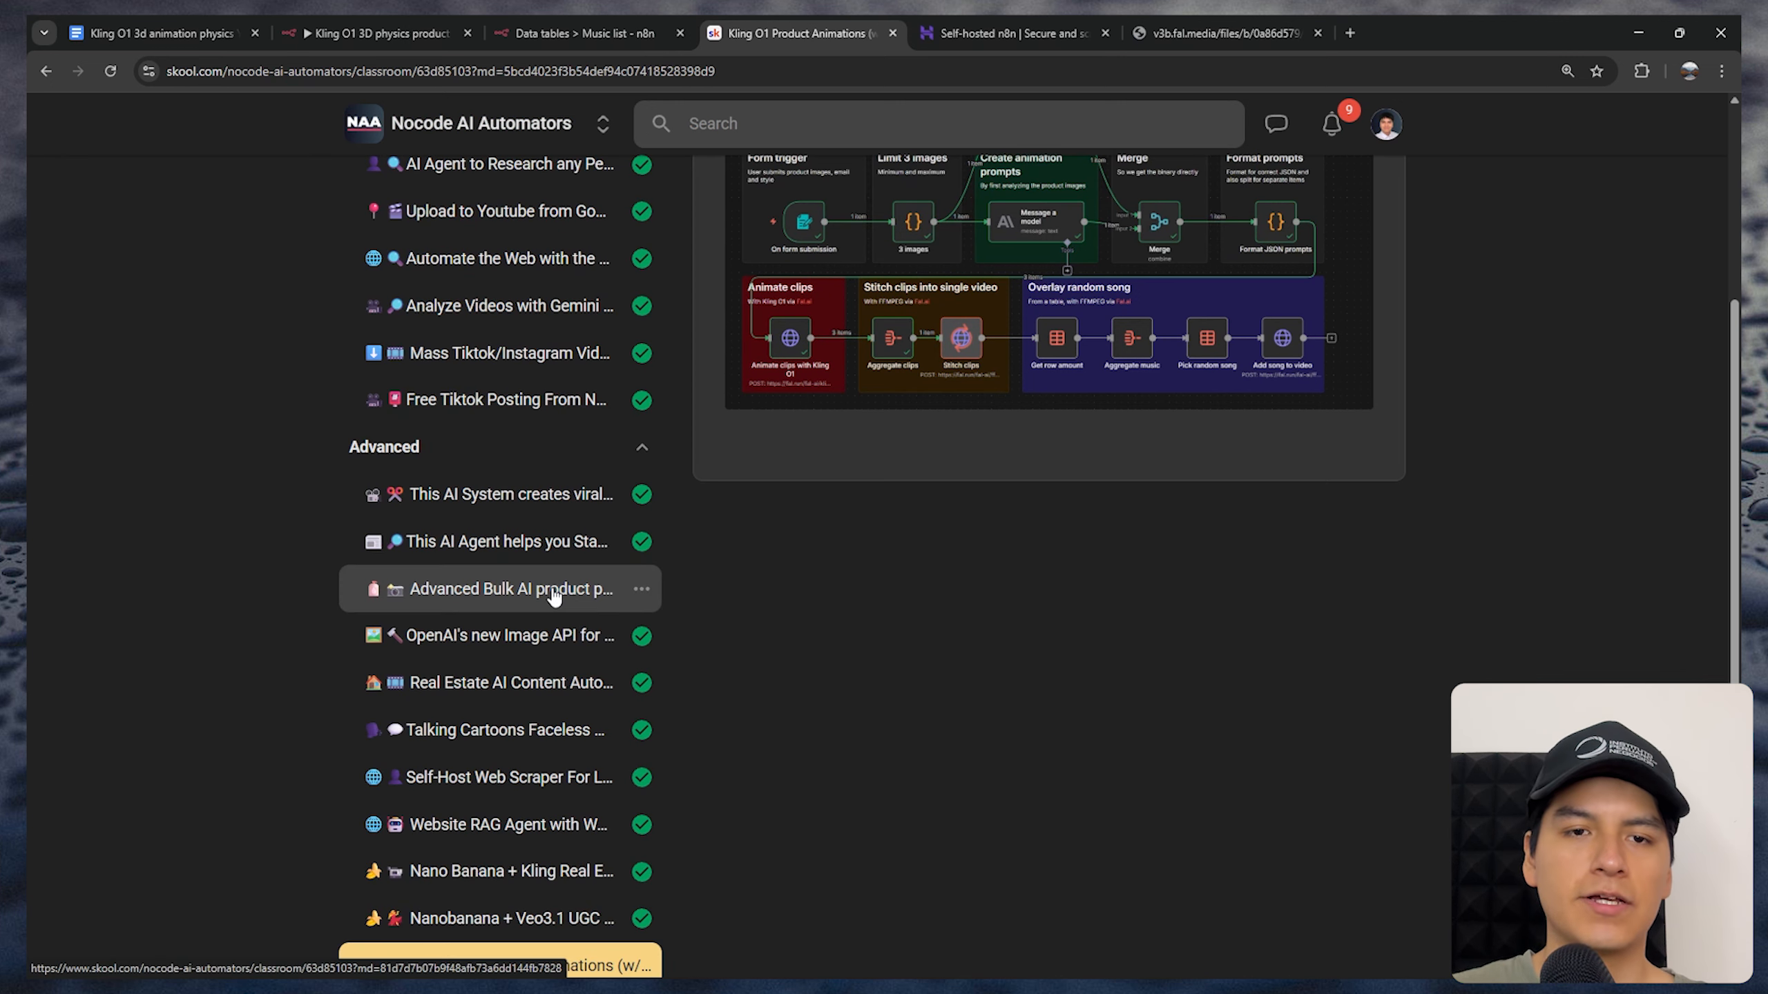
click(446, 590)
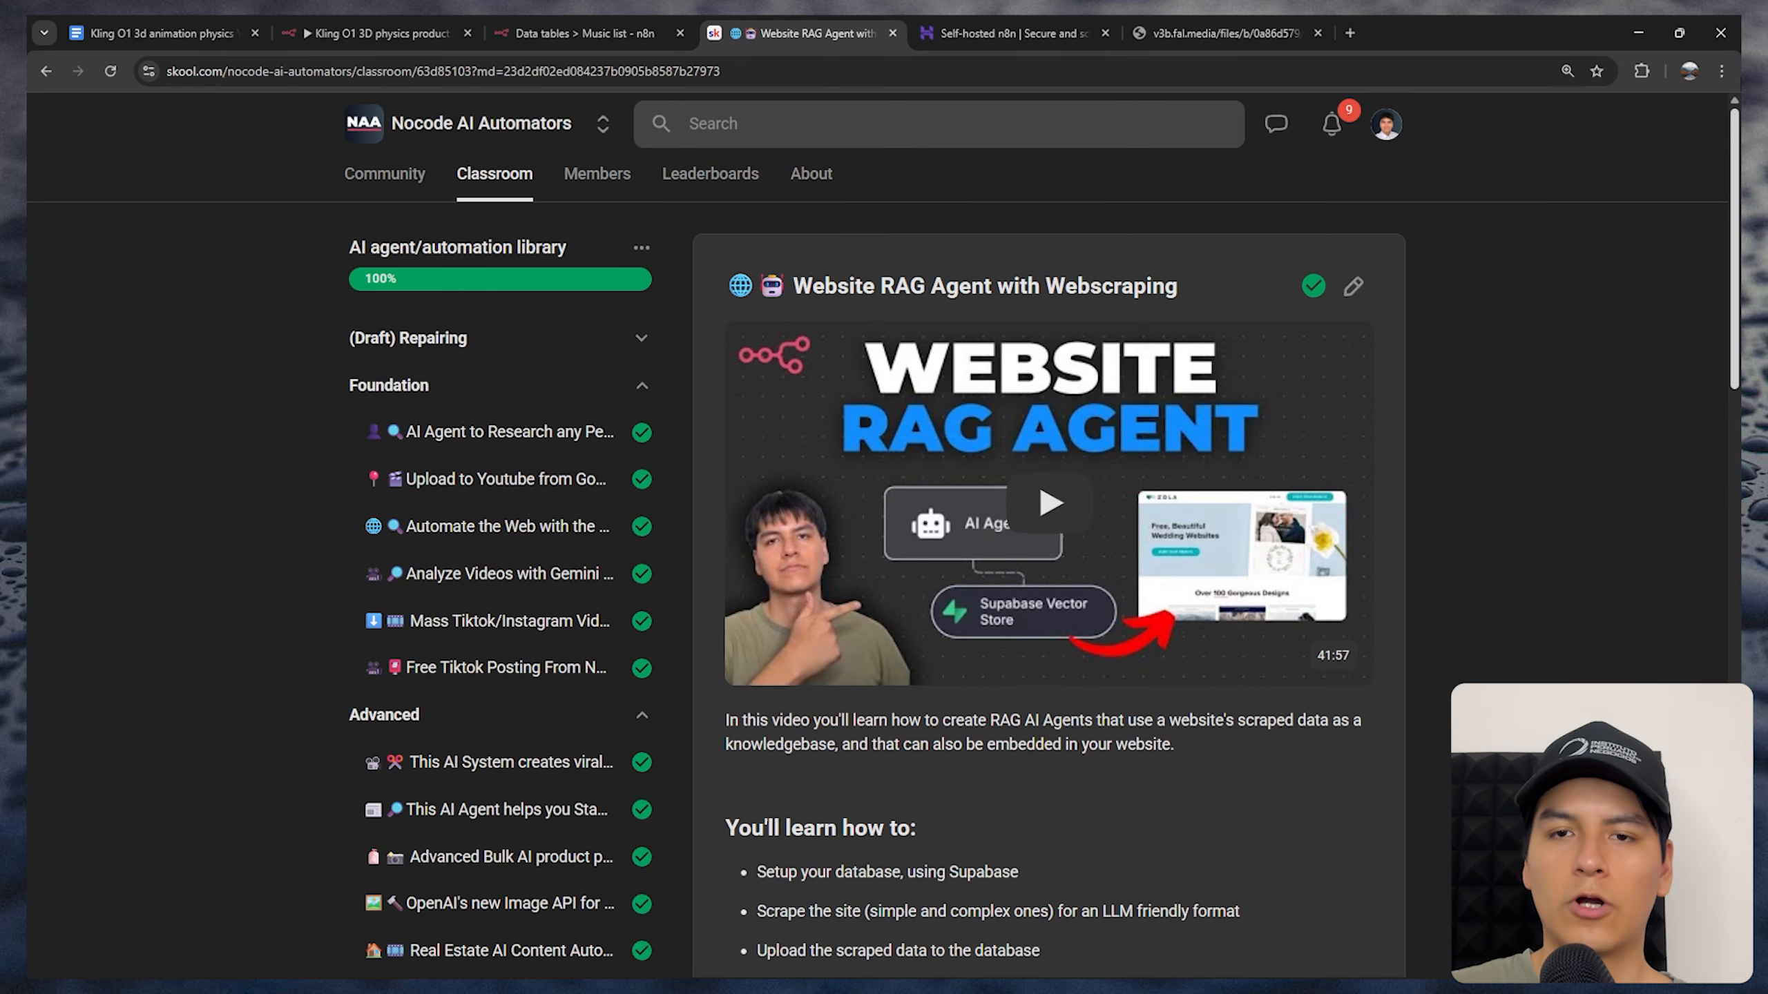
scroll(1043, 544, down, 20)
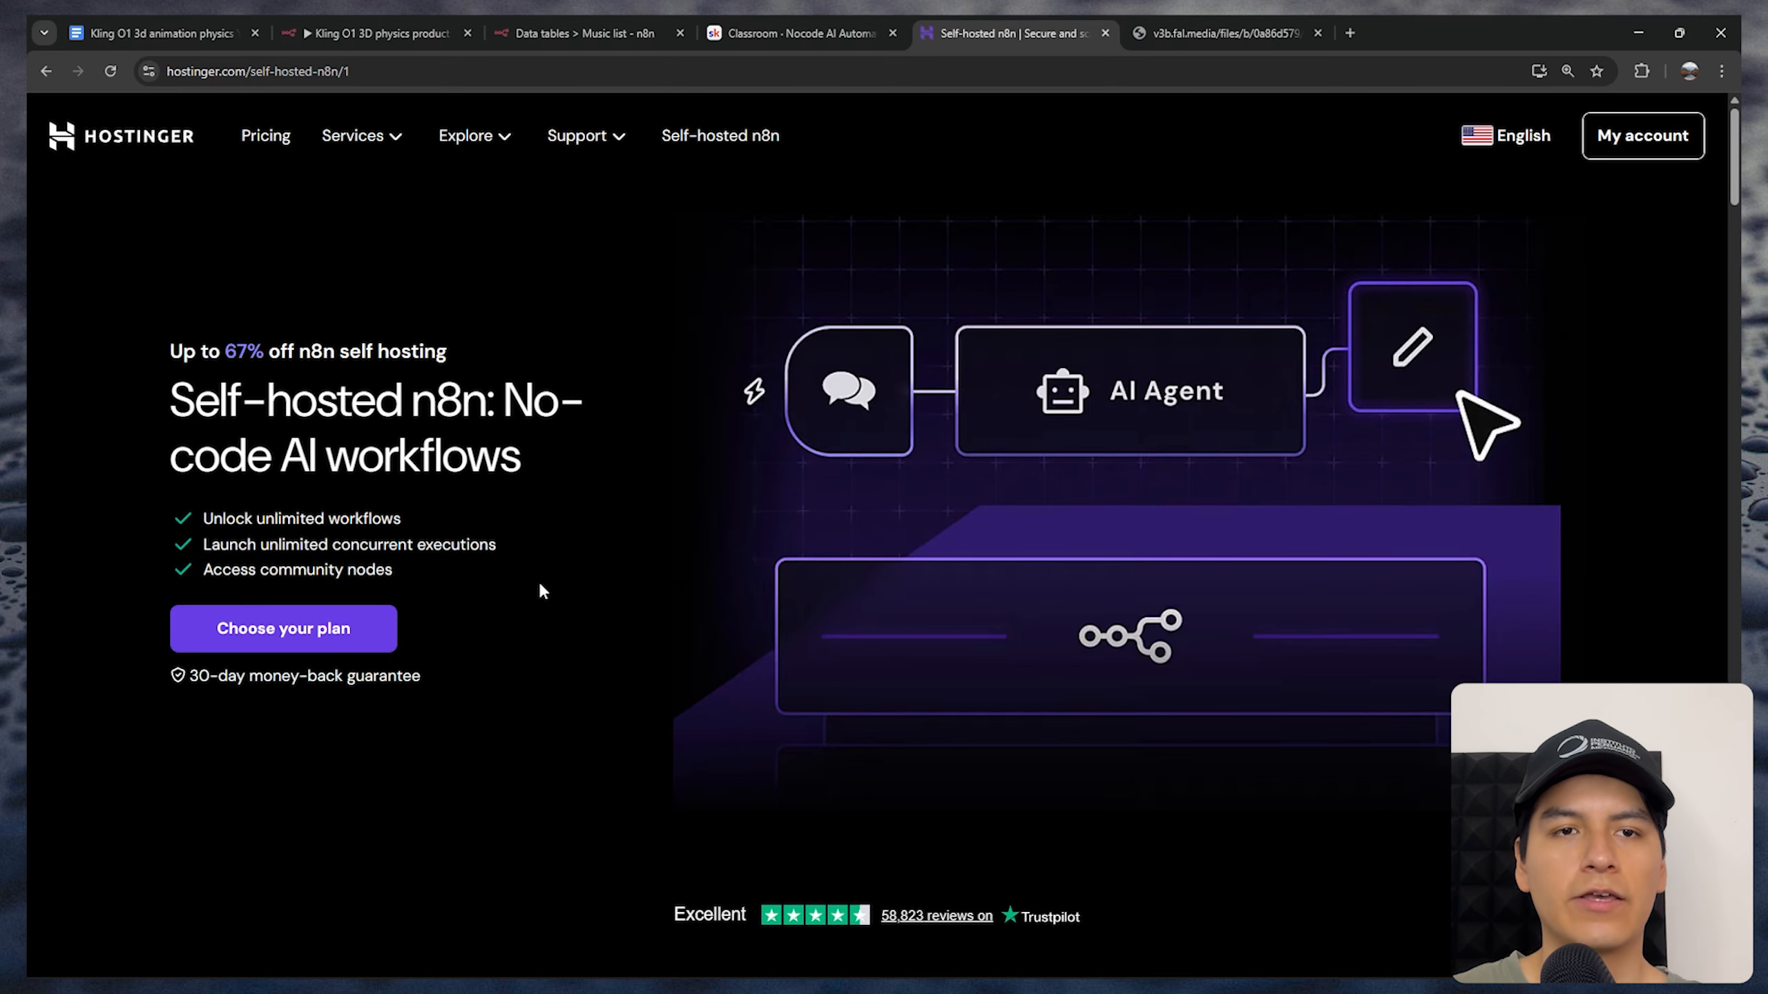
Choose the KVM 2 plan on Hostinger's self-hosted n8n page, and check the period options while keeping 24 months
scroll(542, 590, down, 1)
scroll(479, 537, down, 5)
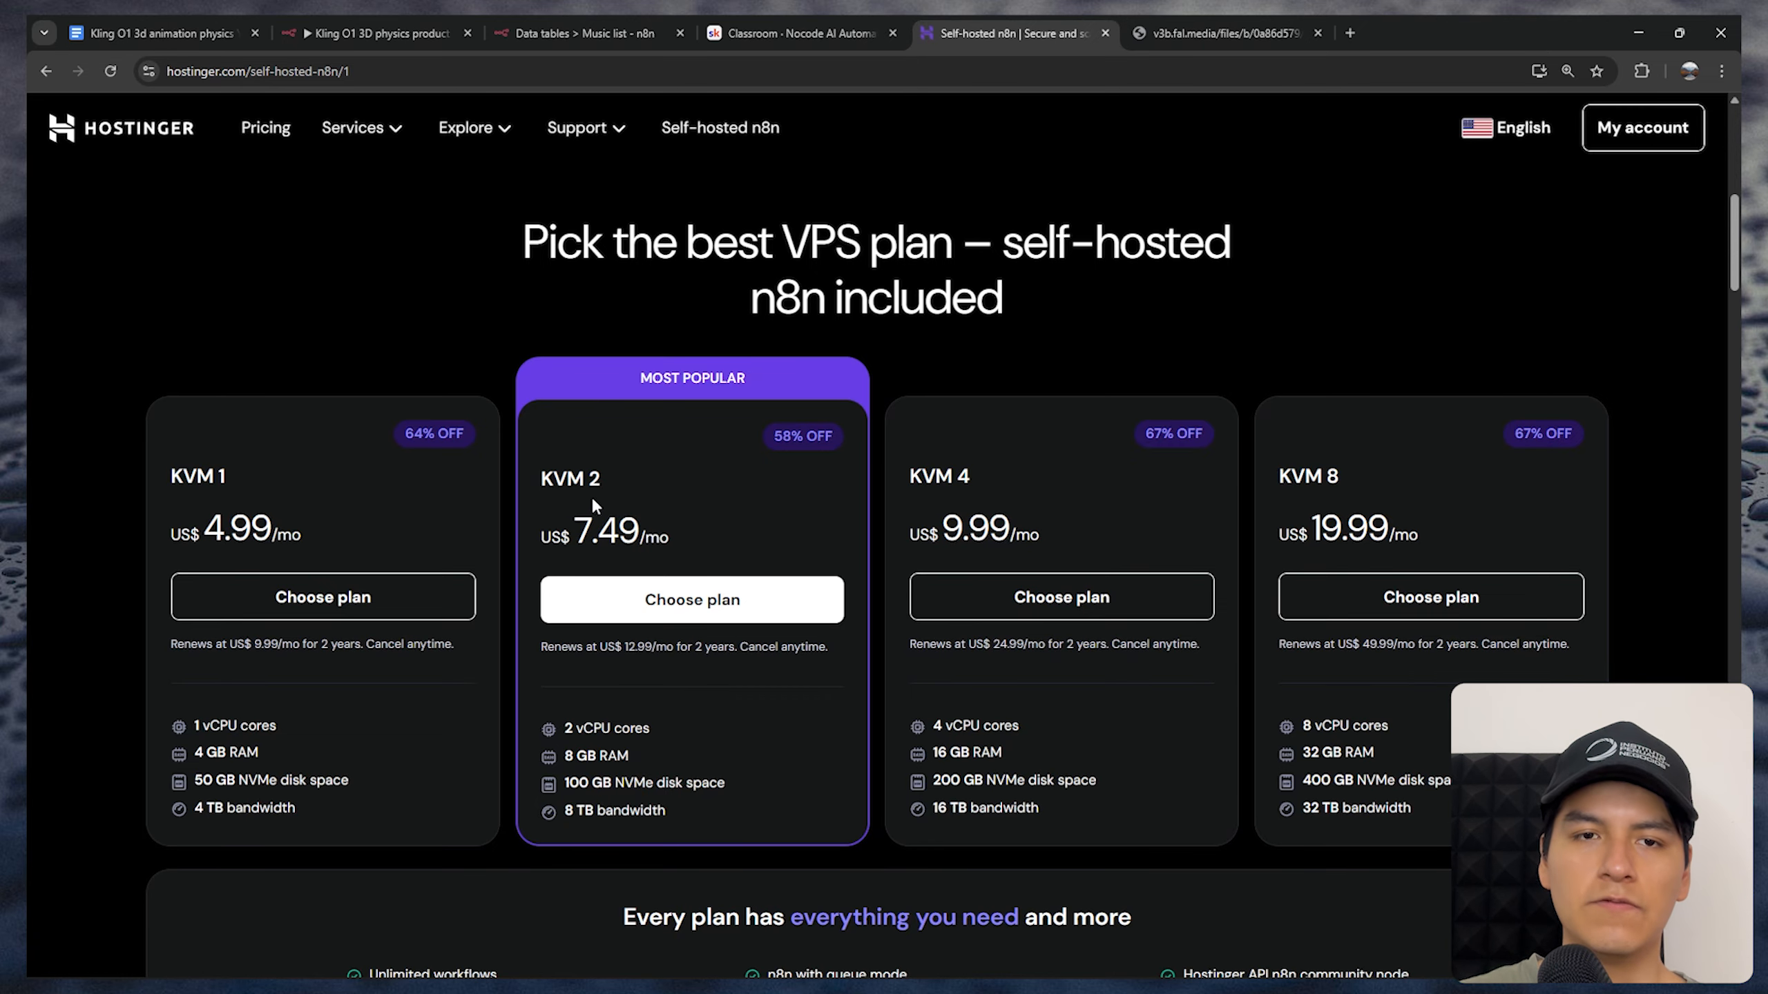
click(681, 605)
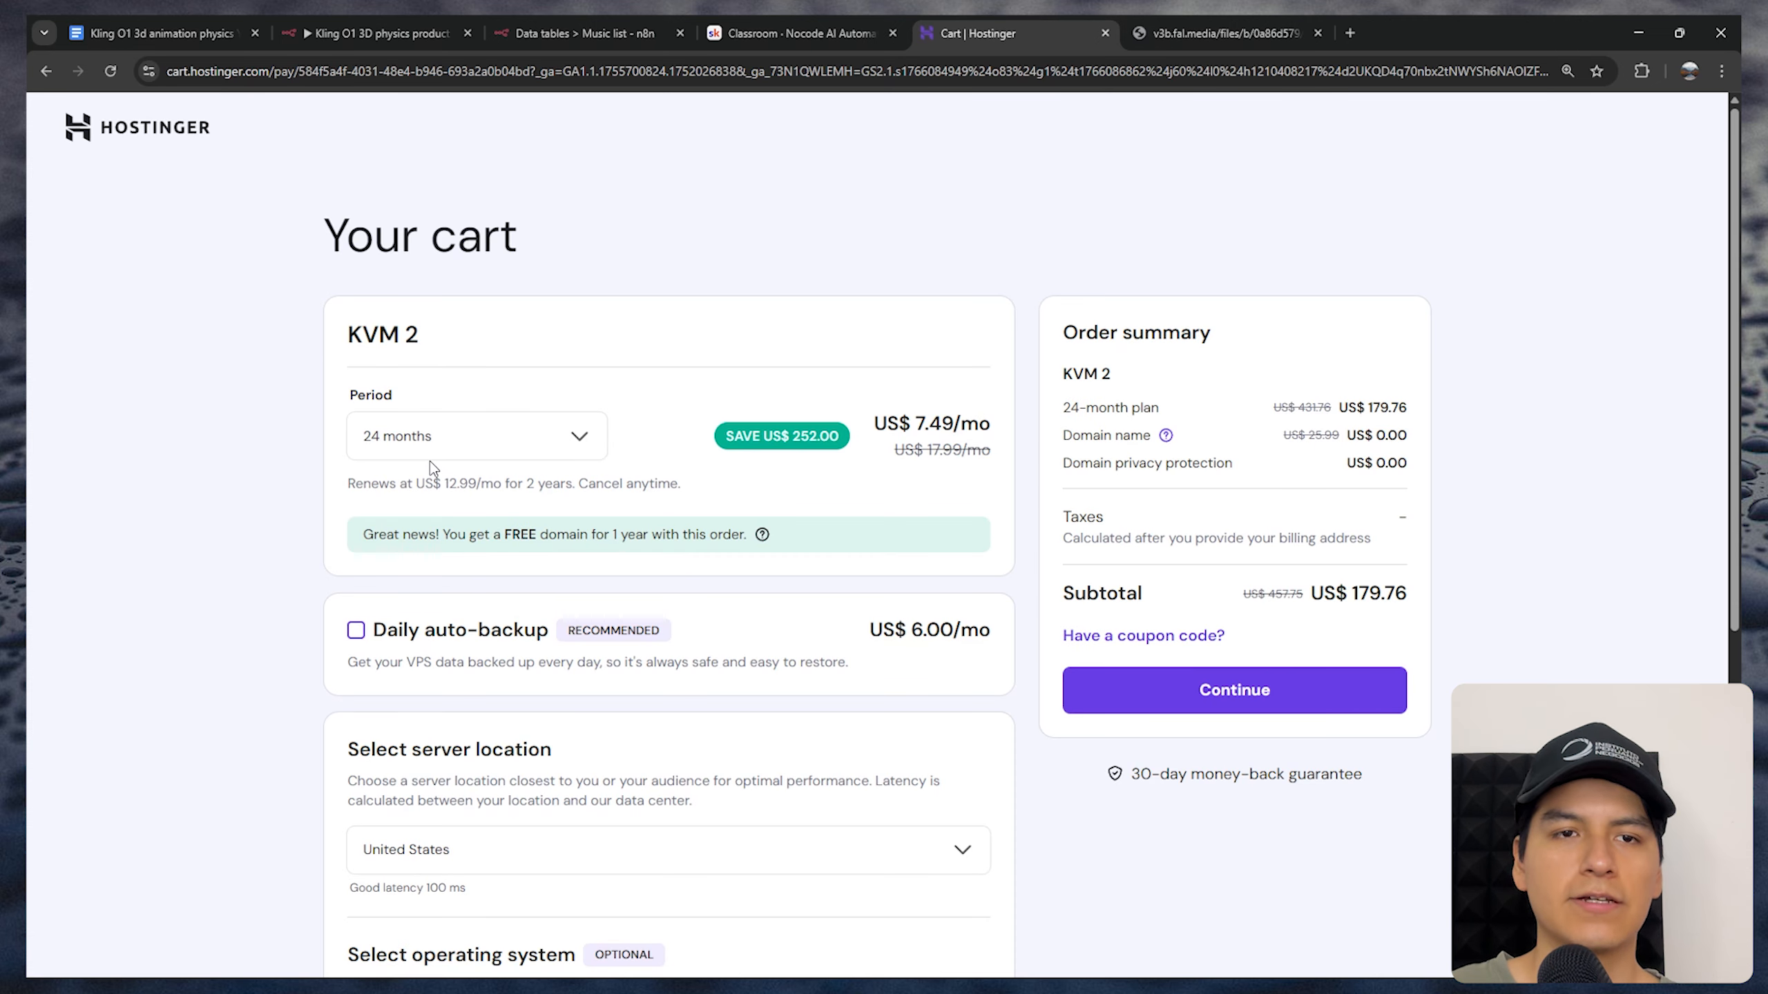
click(525, 438)
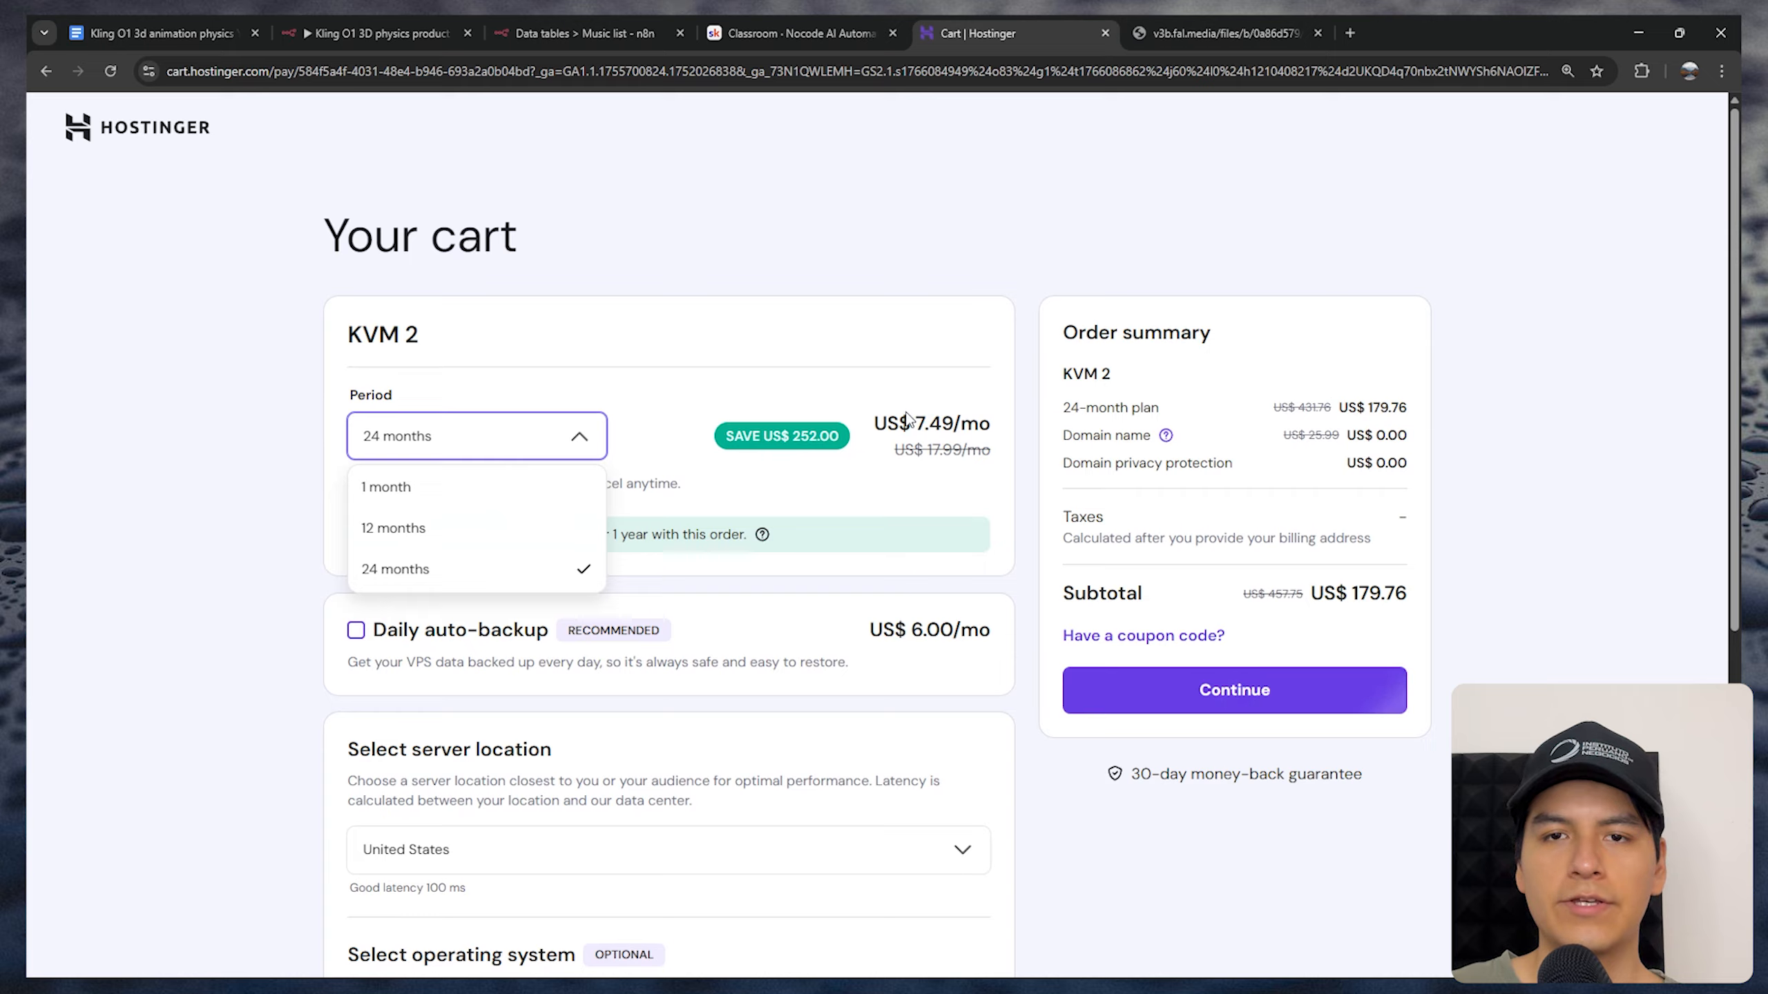
click(829, 285)
Select n8n (+100 workflows) as the application to install on the server and confirm it
scroll(470, 474, down, 8)
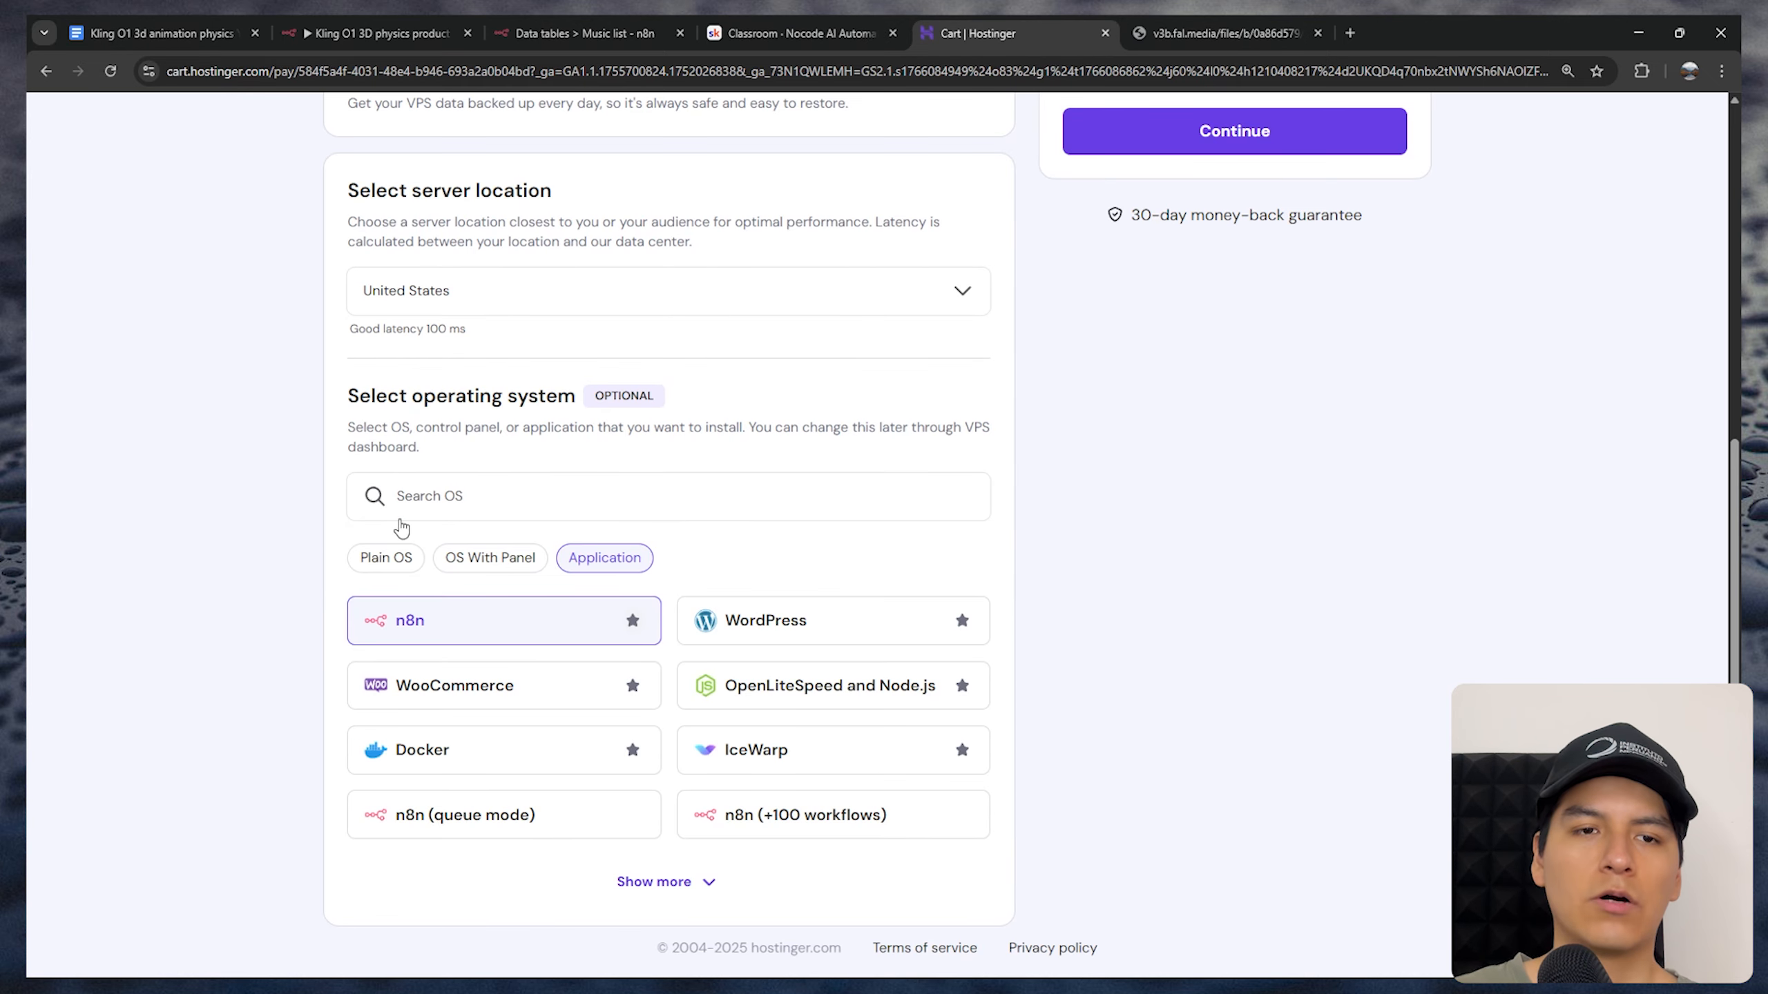
click(790, 830)
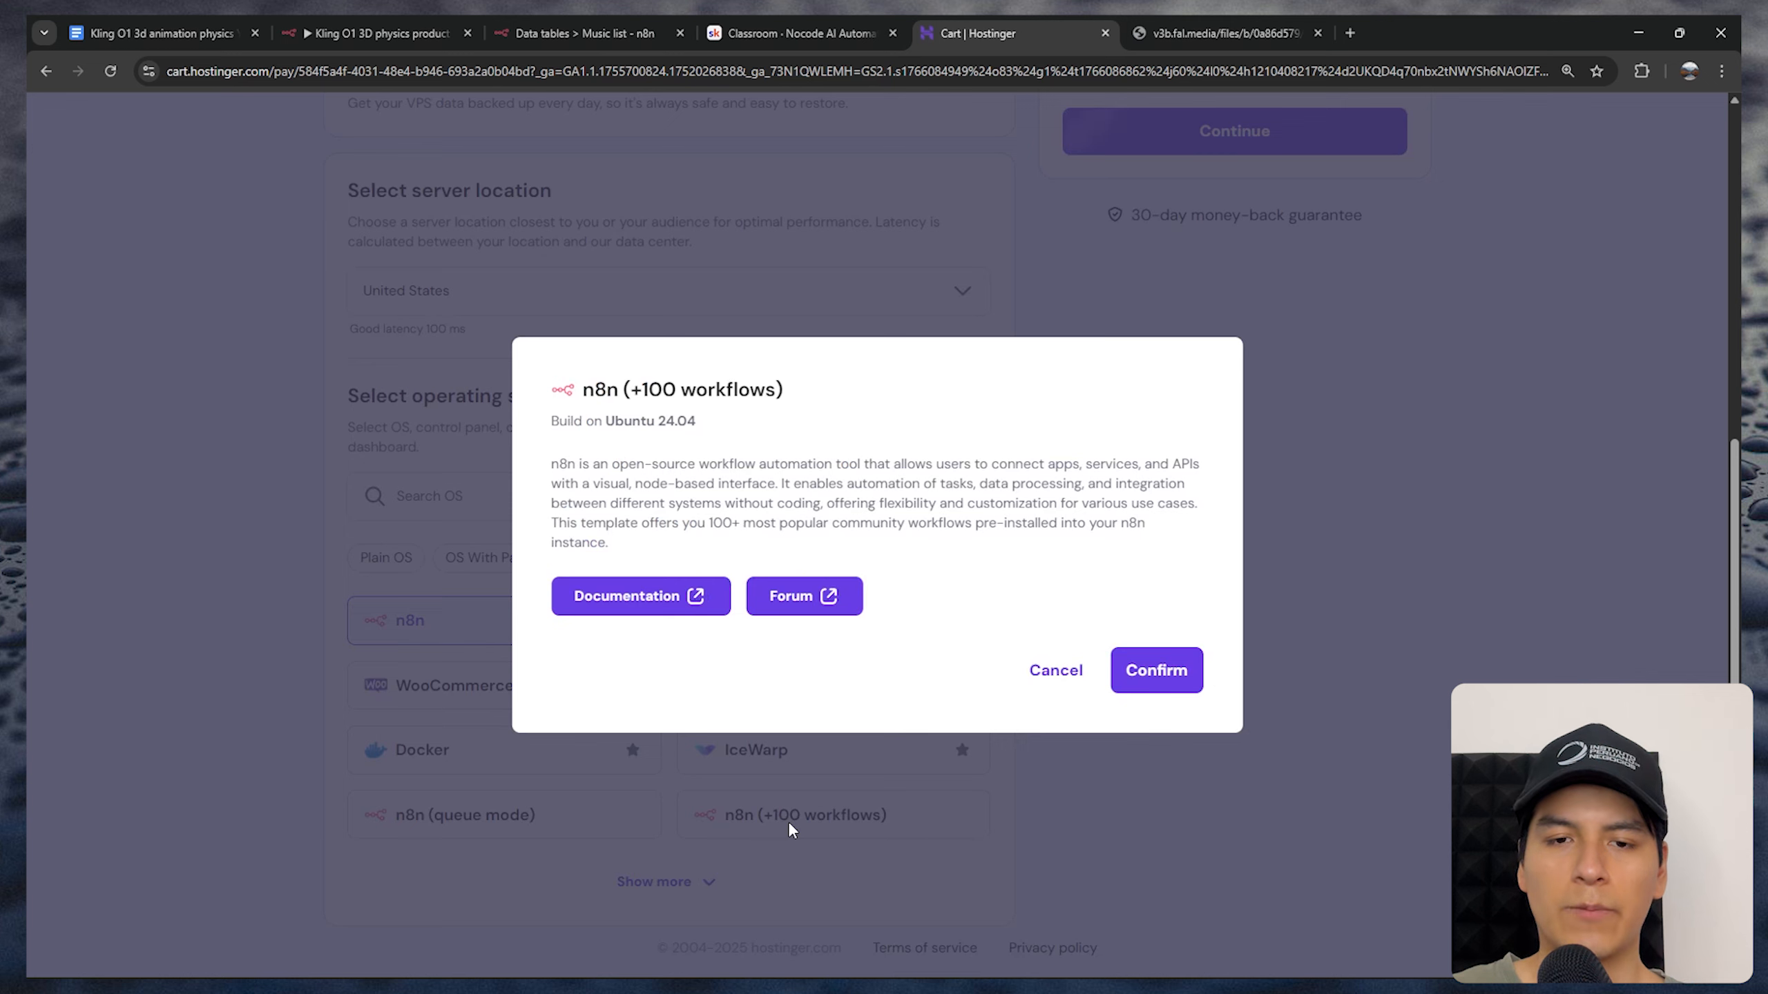
click(1141, 674)
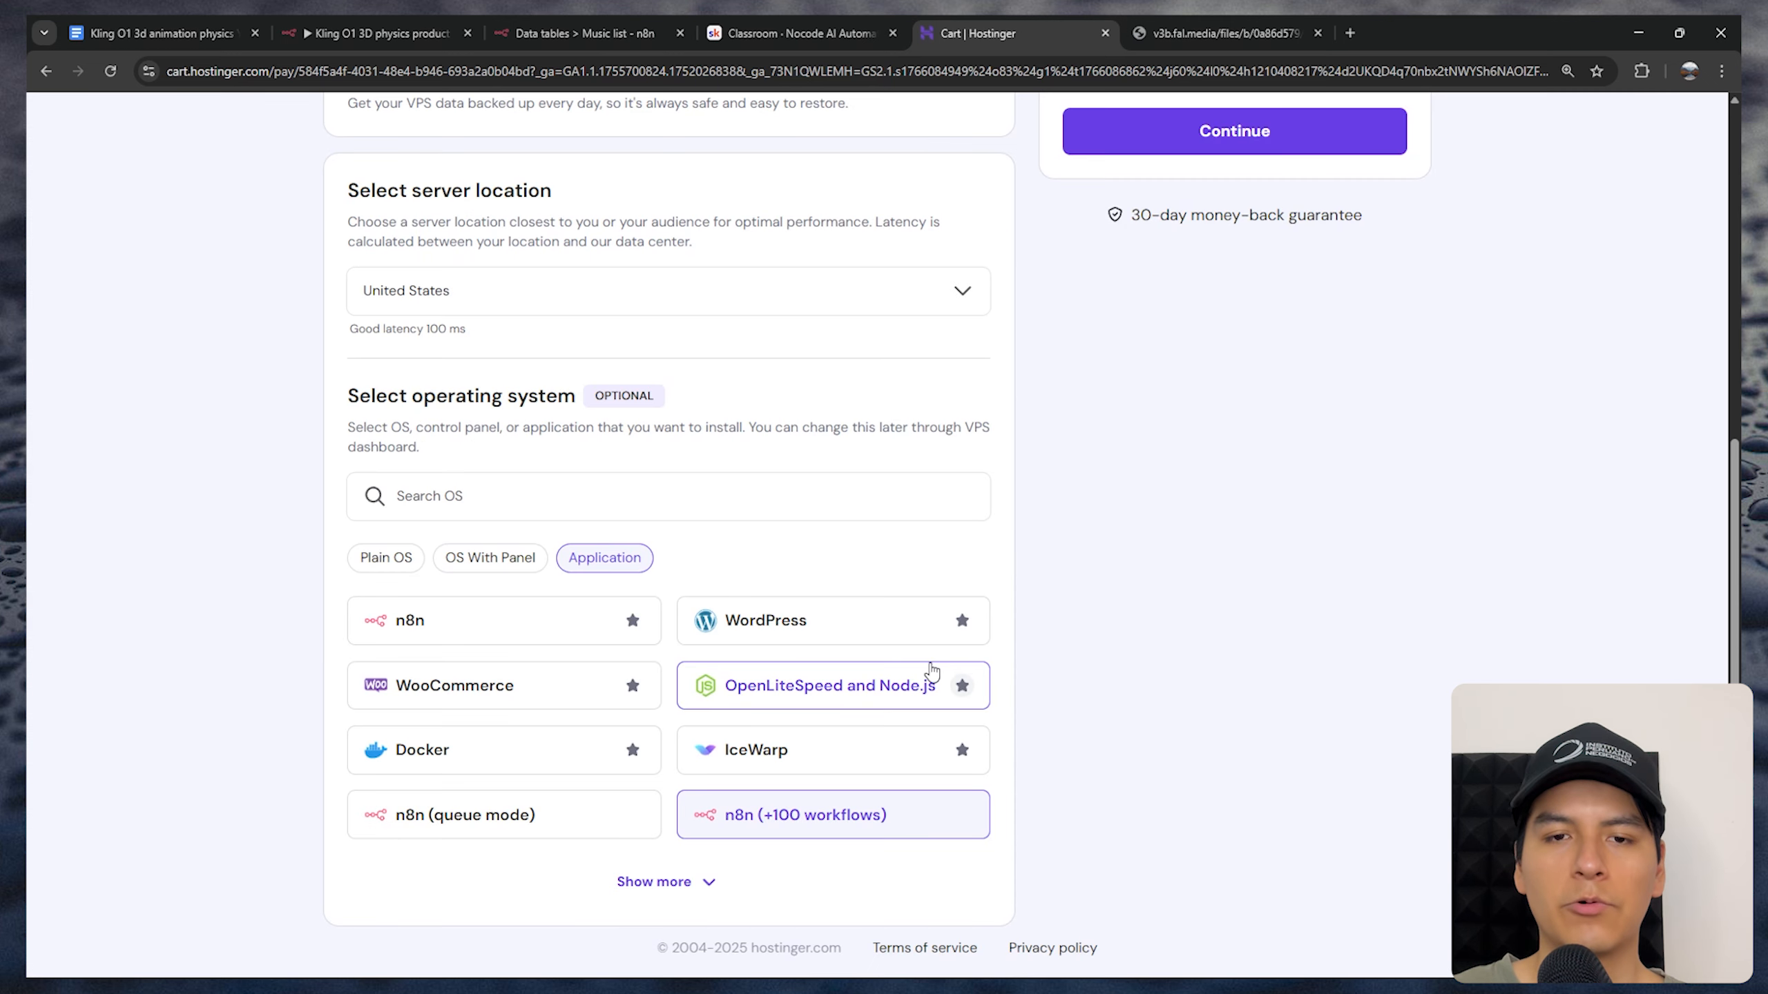
Apply the discount coupon code to the KVM 2 order and continue with the purchase
scroll(930, 670, up, 8)
click(1277, 670)
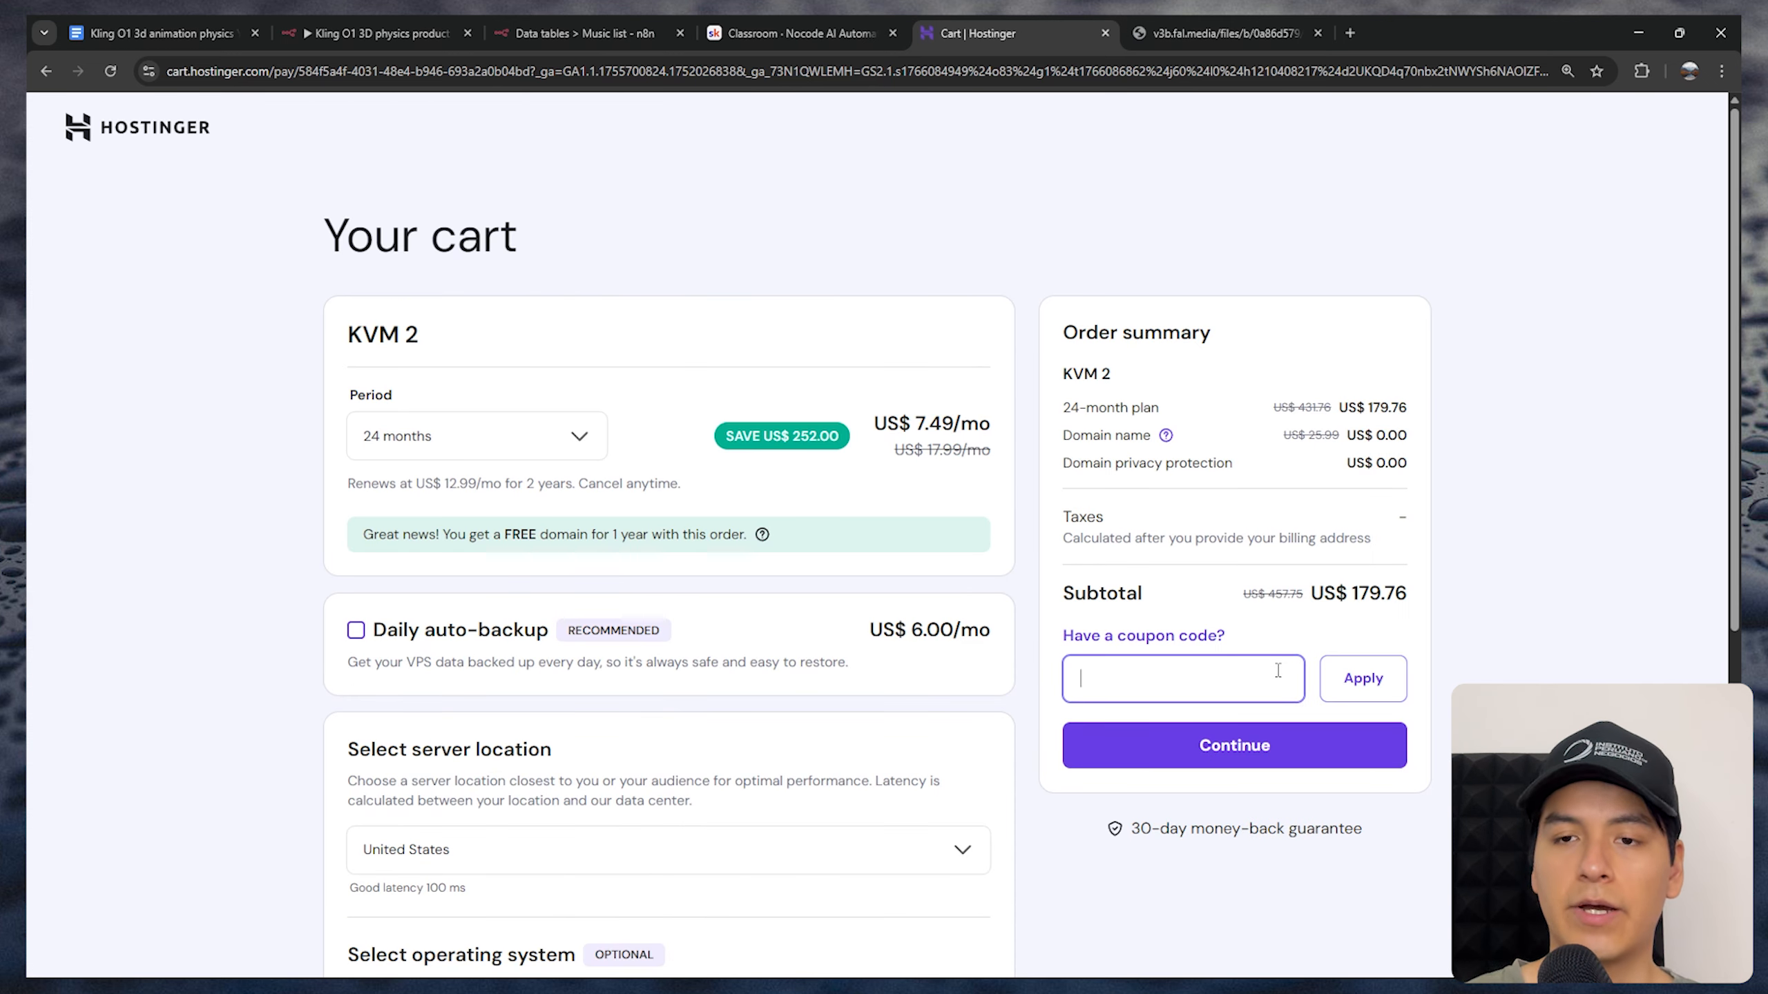
text(RICARDO)
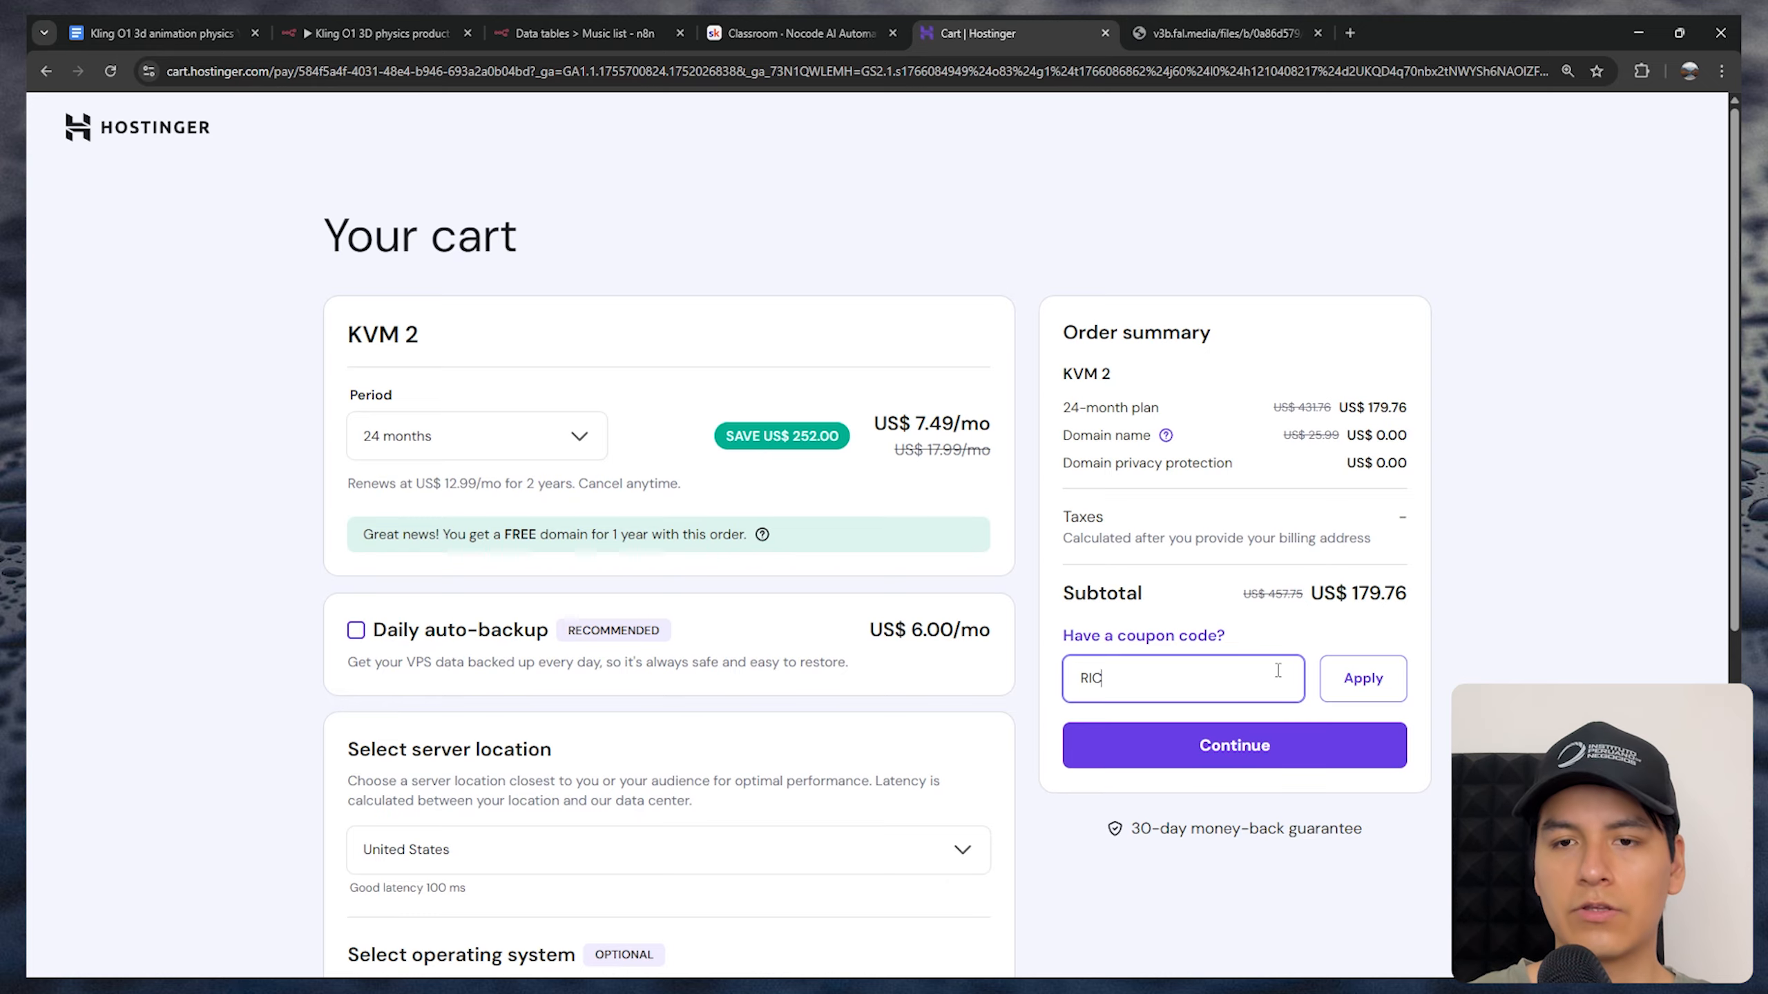
key(Return)
drag(1189, 581, 1087, 578)
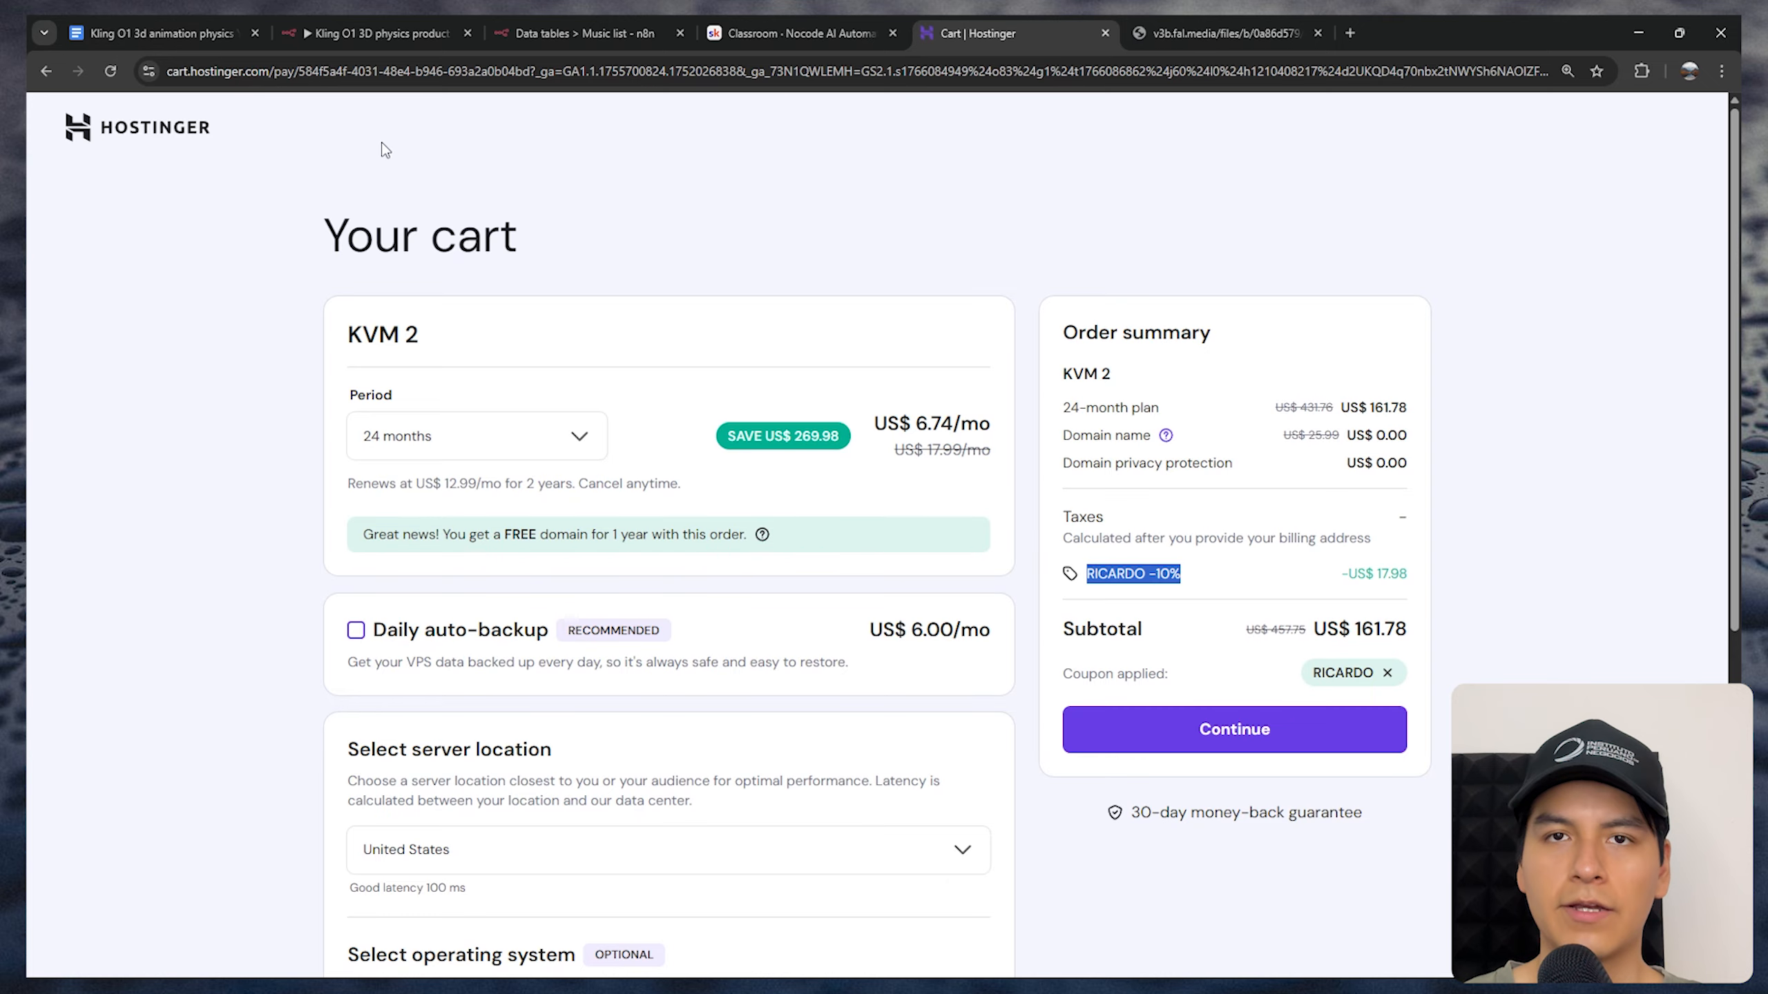
click(1259, 731)
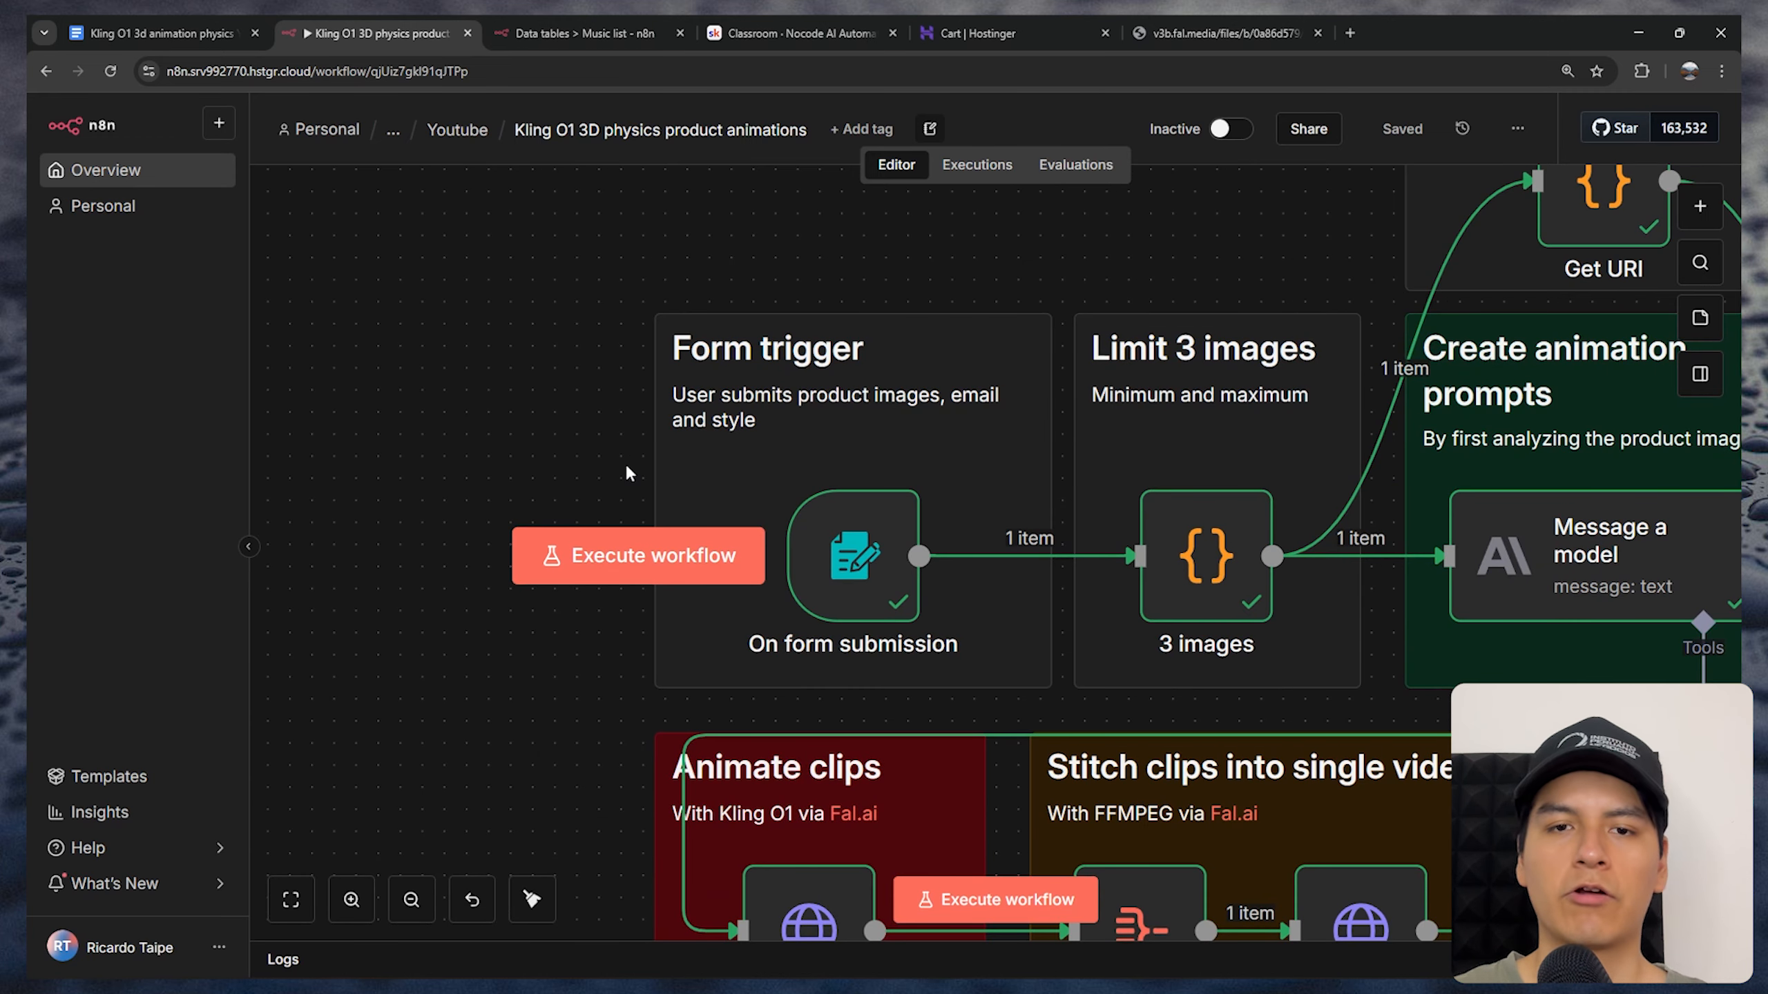
In the n8n workflow, review the On form submission node's title, description and product image field, keeping File as its element type
double_click(870, 559)
scroll(878, 343, down, 3)
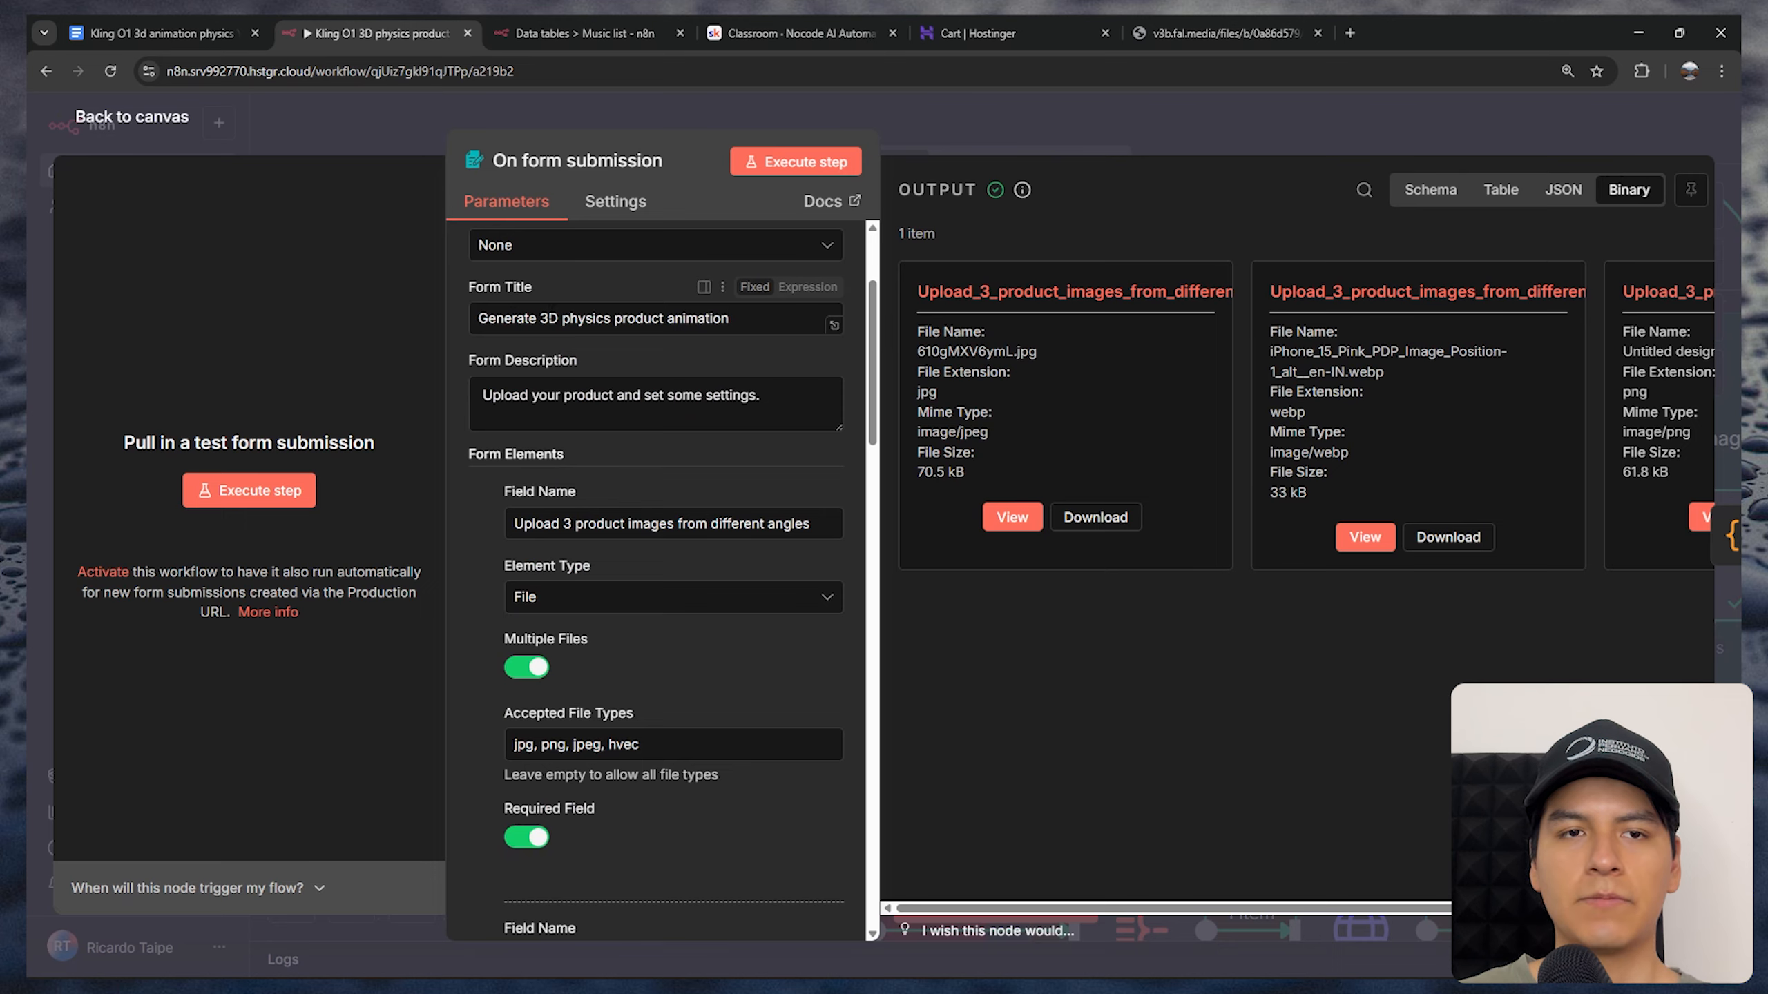
scroll(851, 374, down, 1)
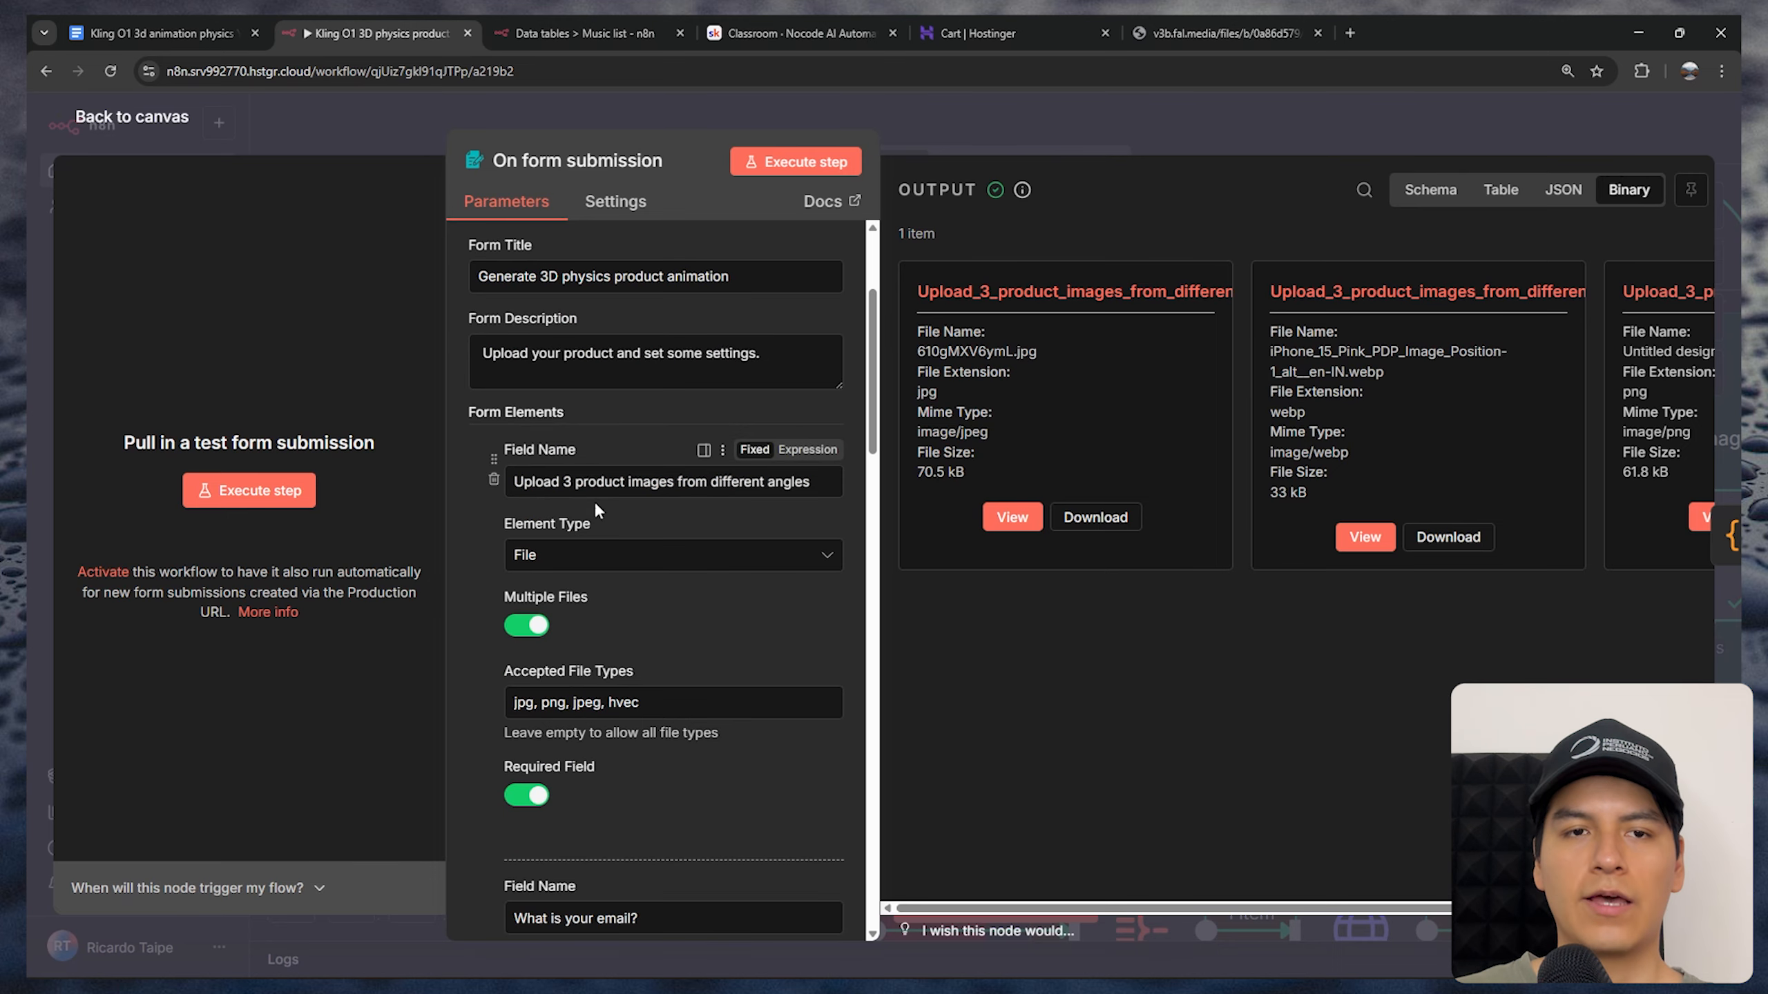
scroll(876, 372, down, 2)
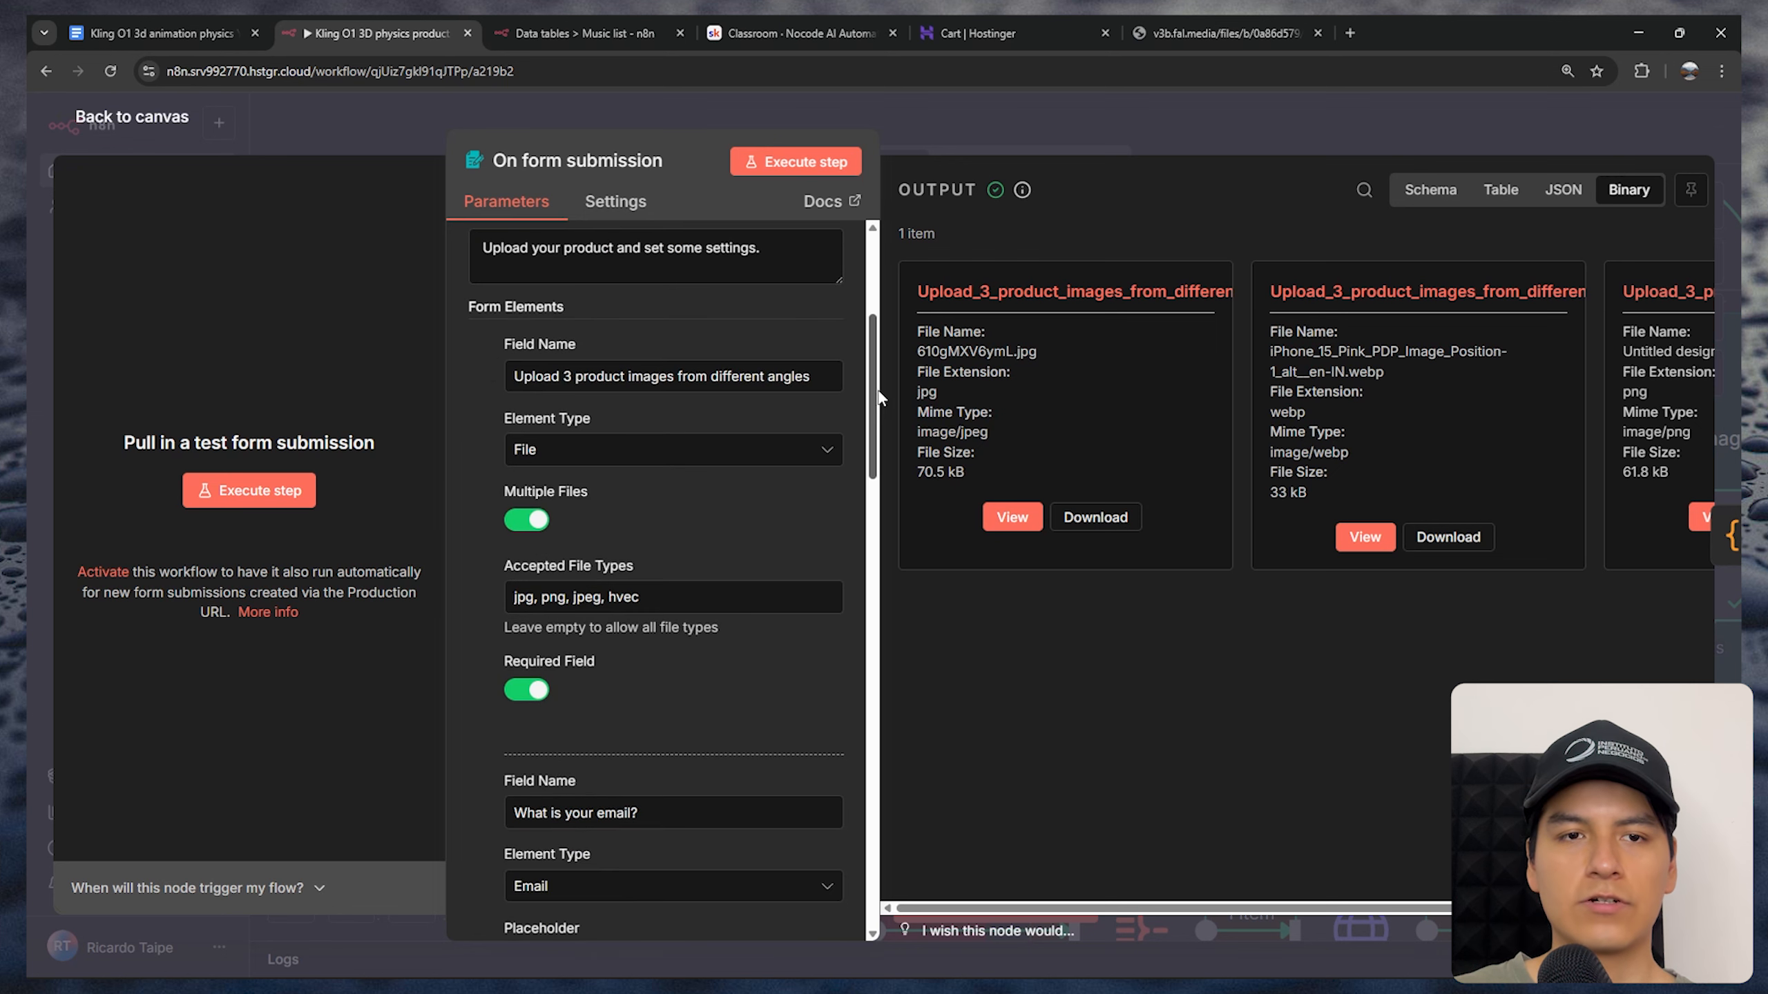
click(578, 449)
click(592, 695)
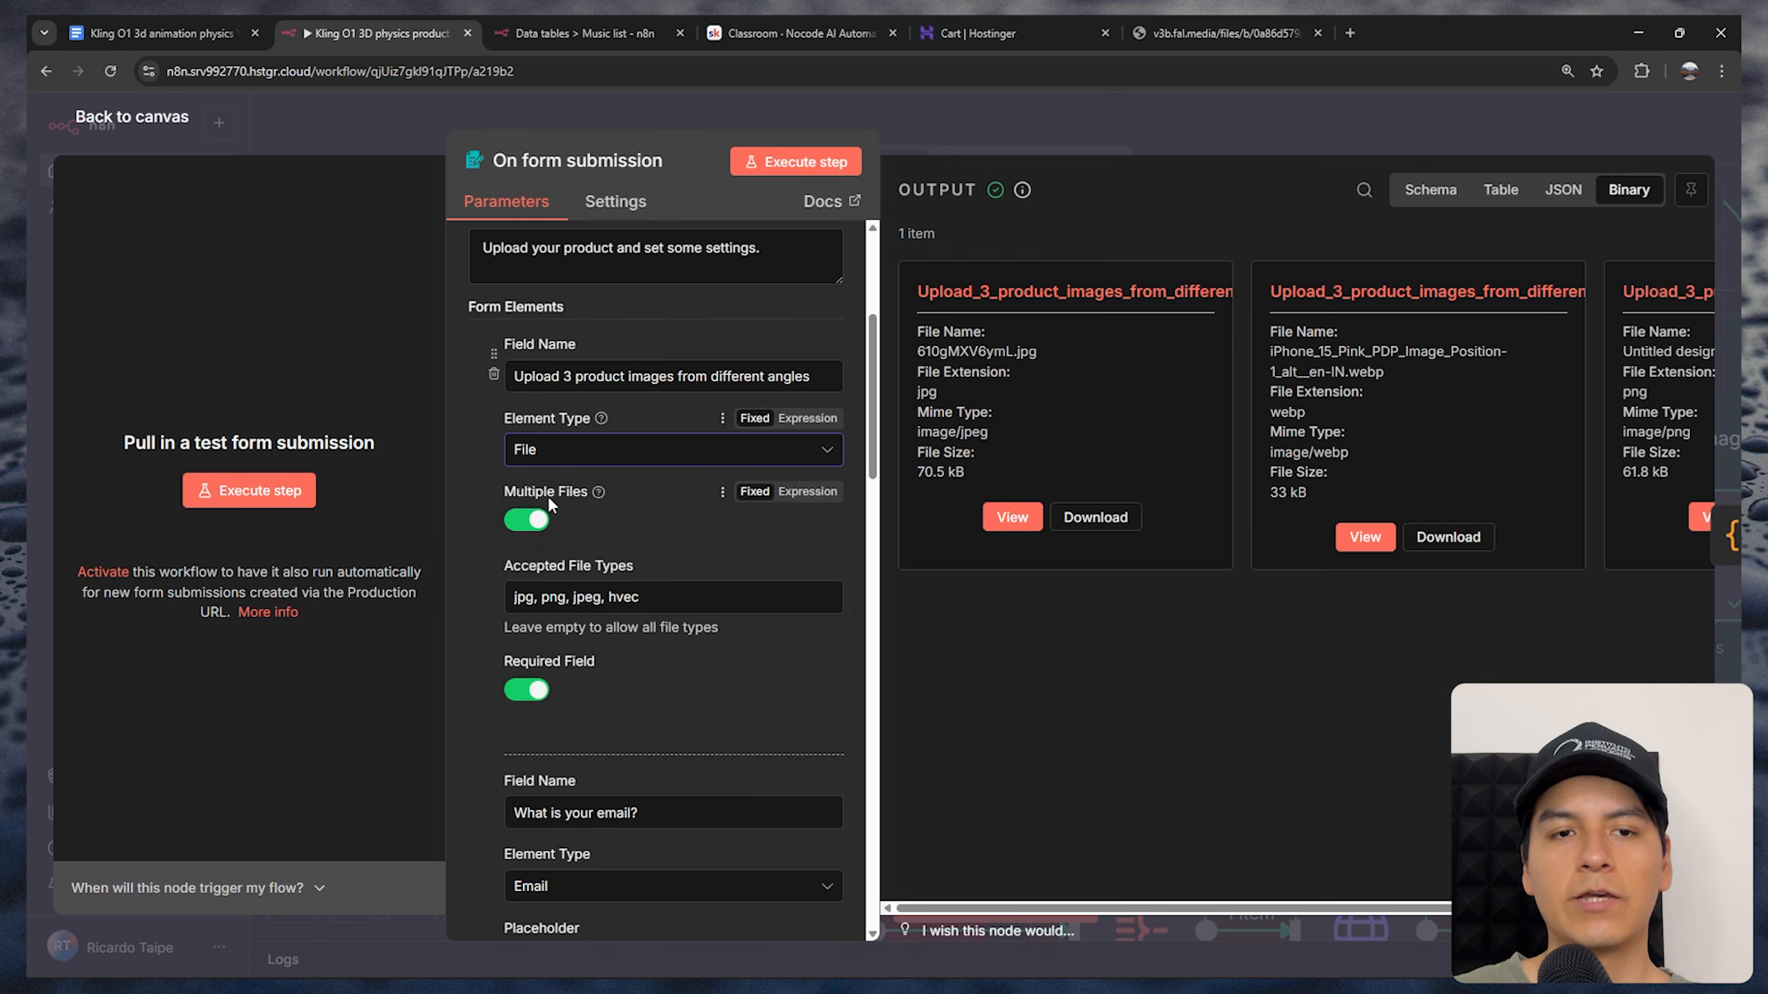
Review the image upload field's accepted file types and the email question's settings, keeping Email as its element type
click(654, 597)
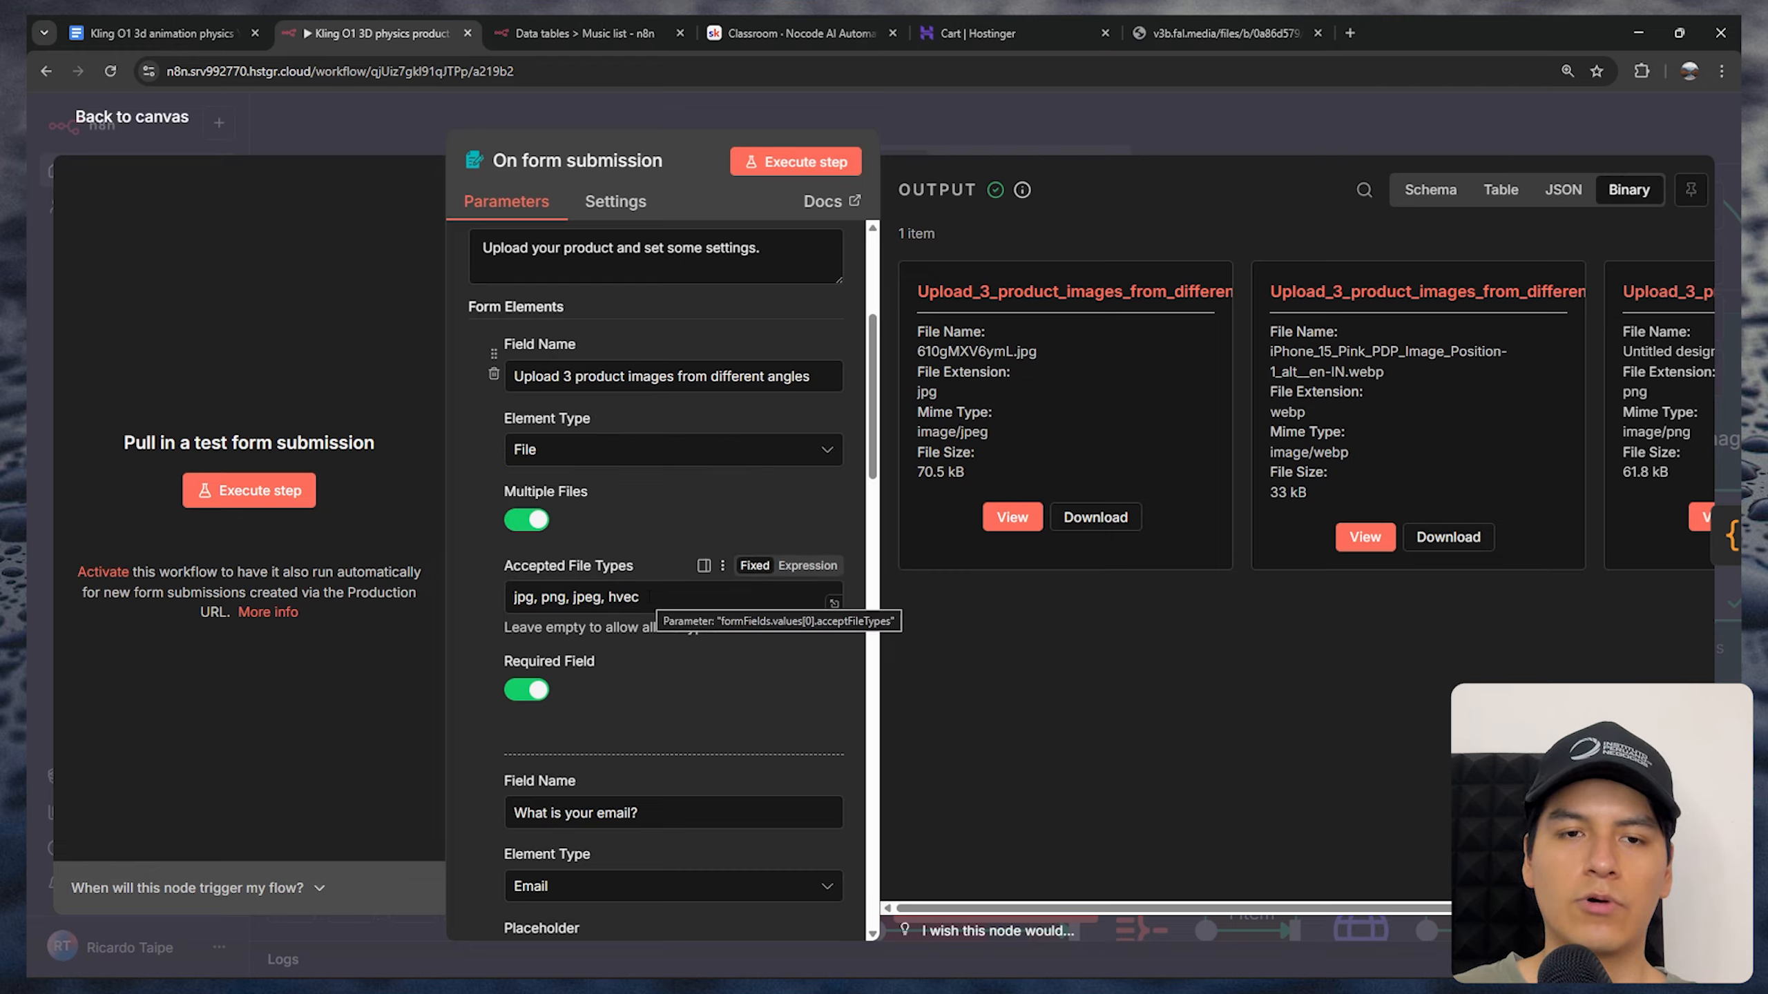
drag(650, 596, 489, 596)
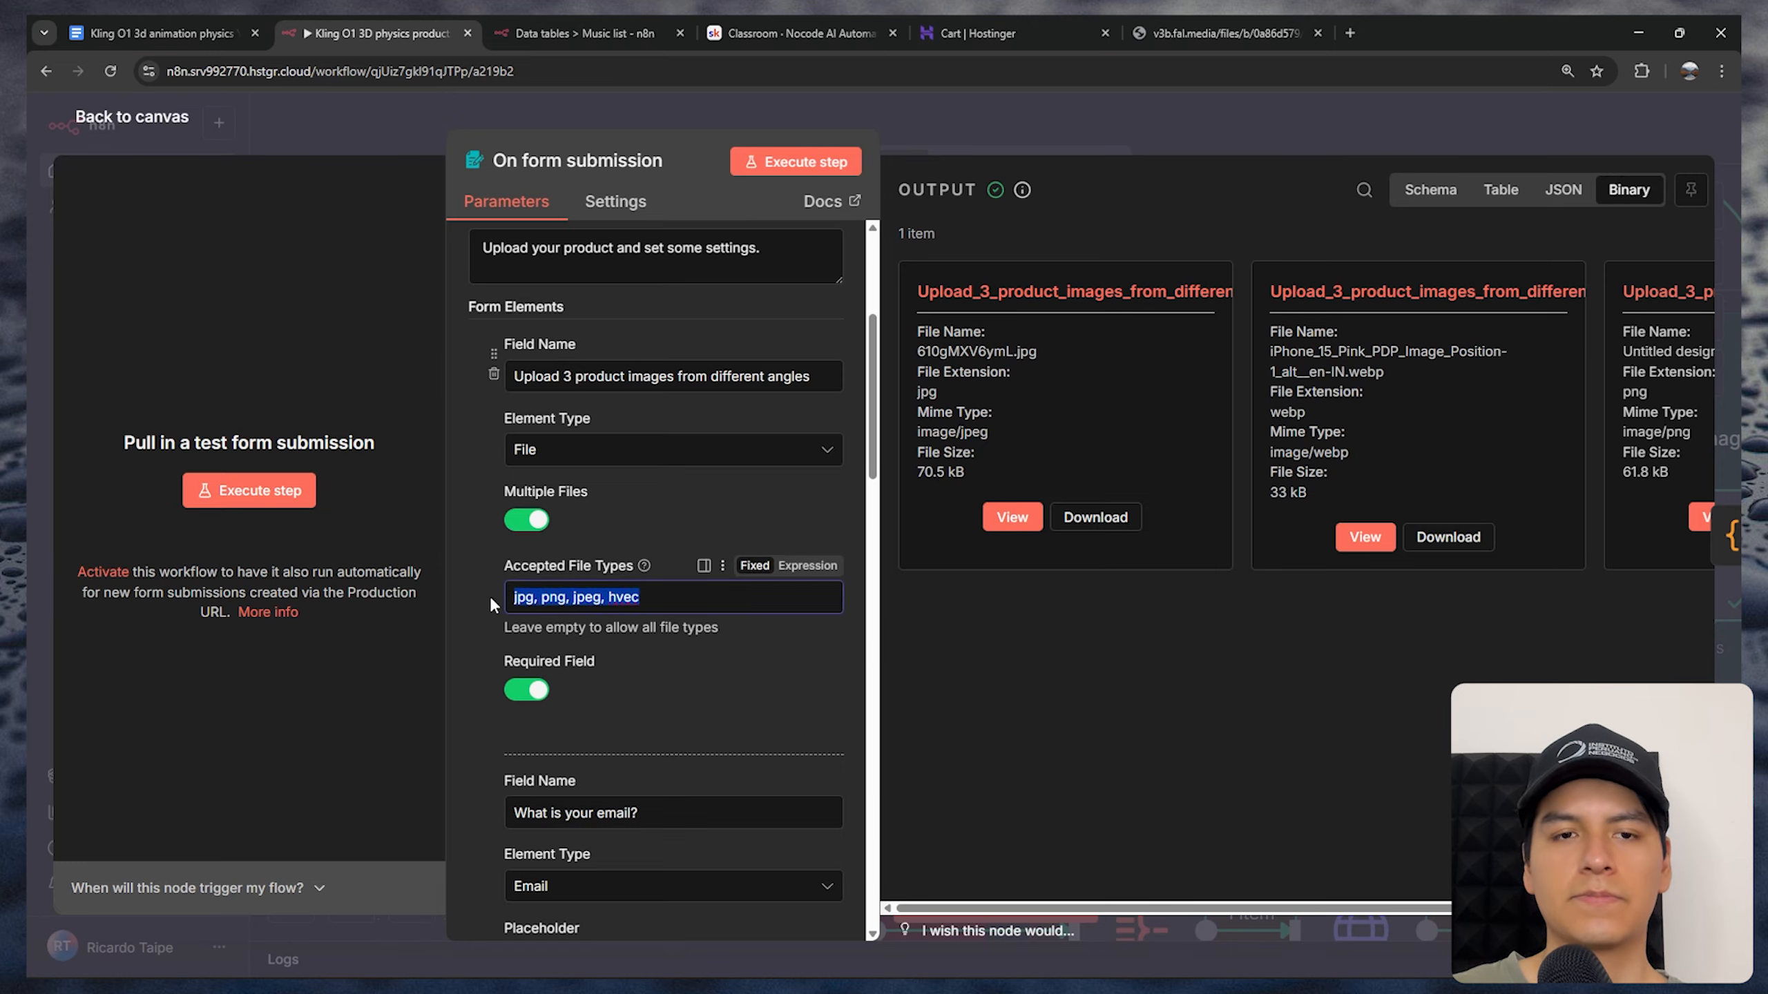
scroll(489, 595, up, 2)
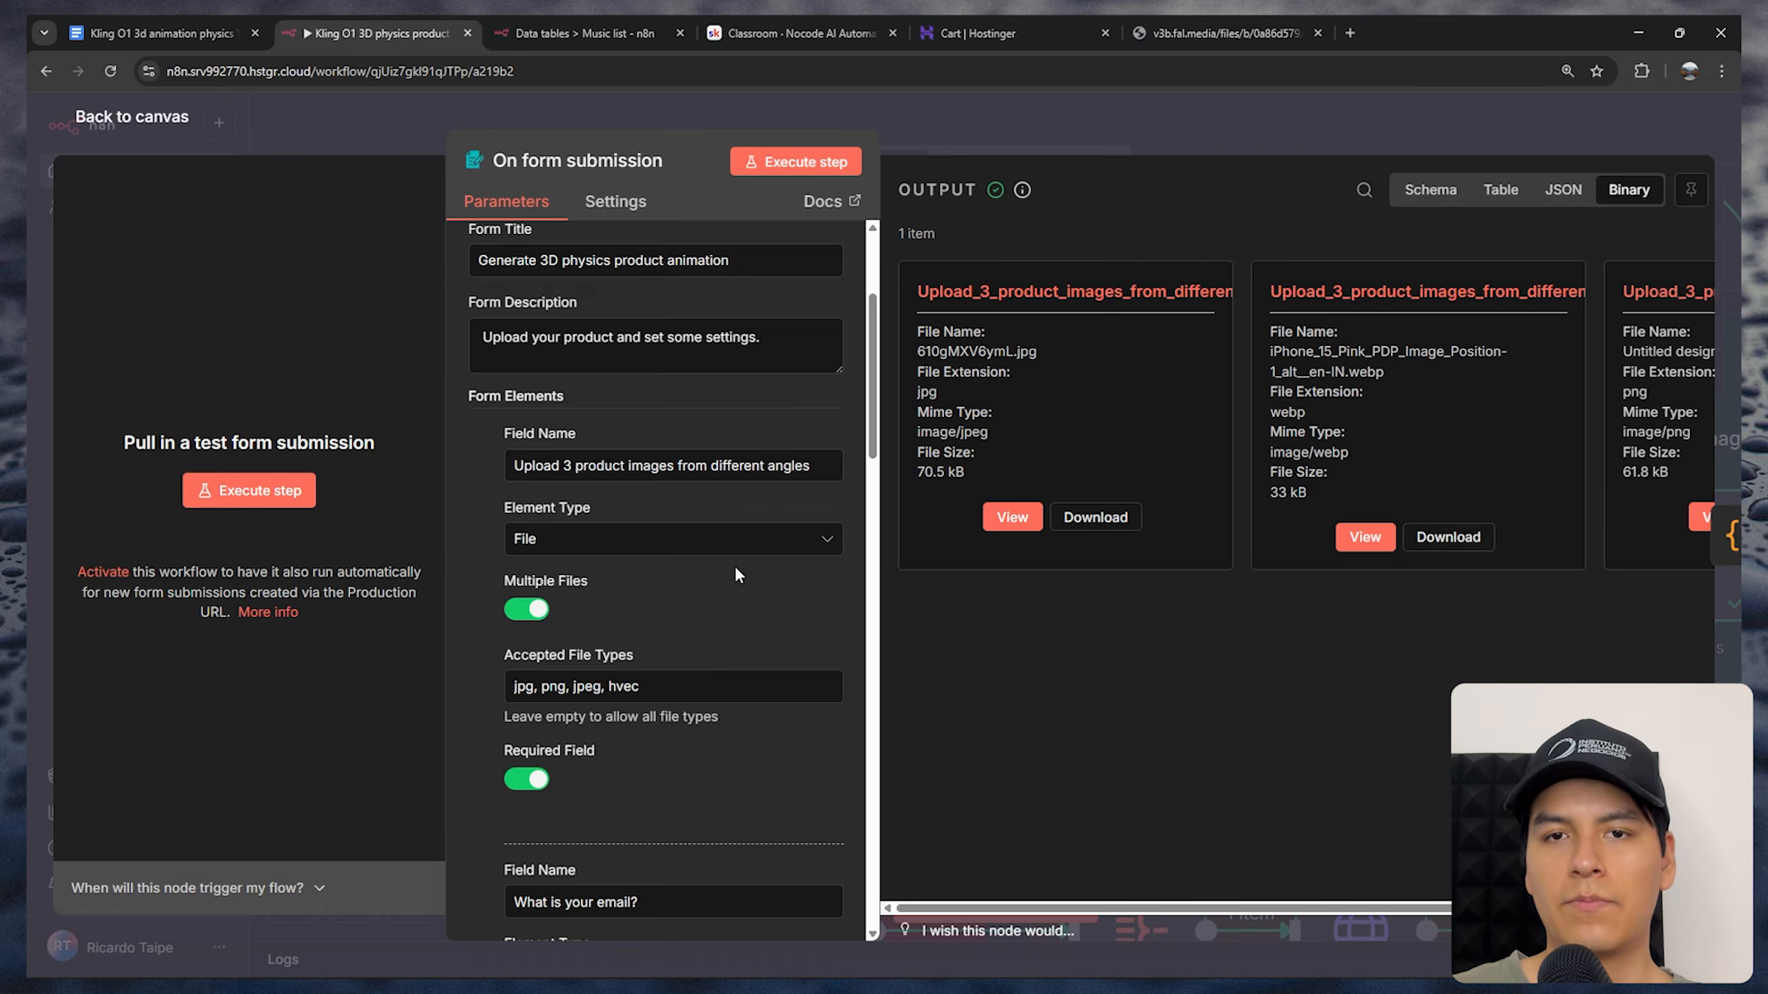
scroll(735, 566, down, 10)
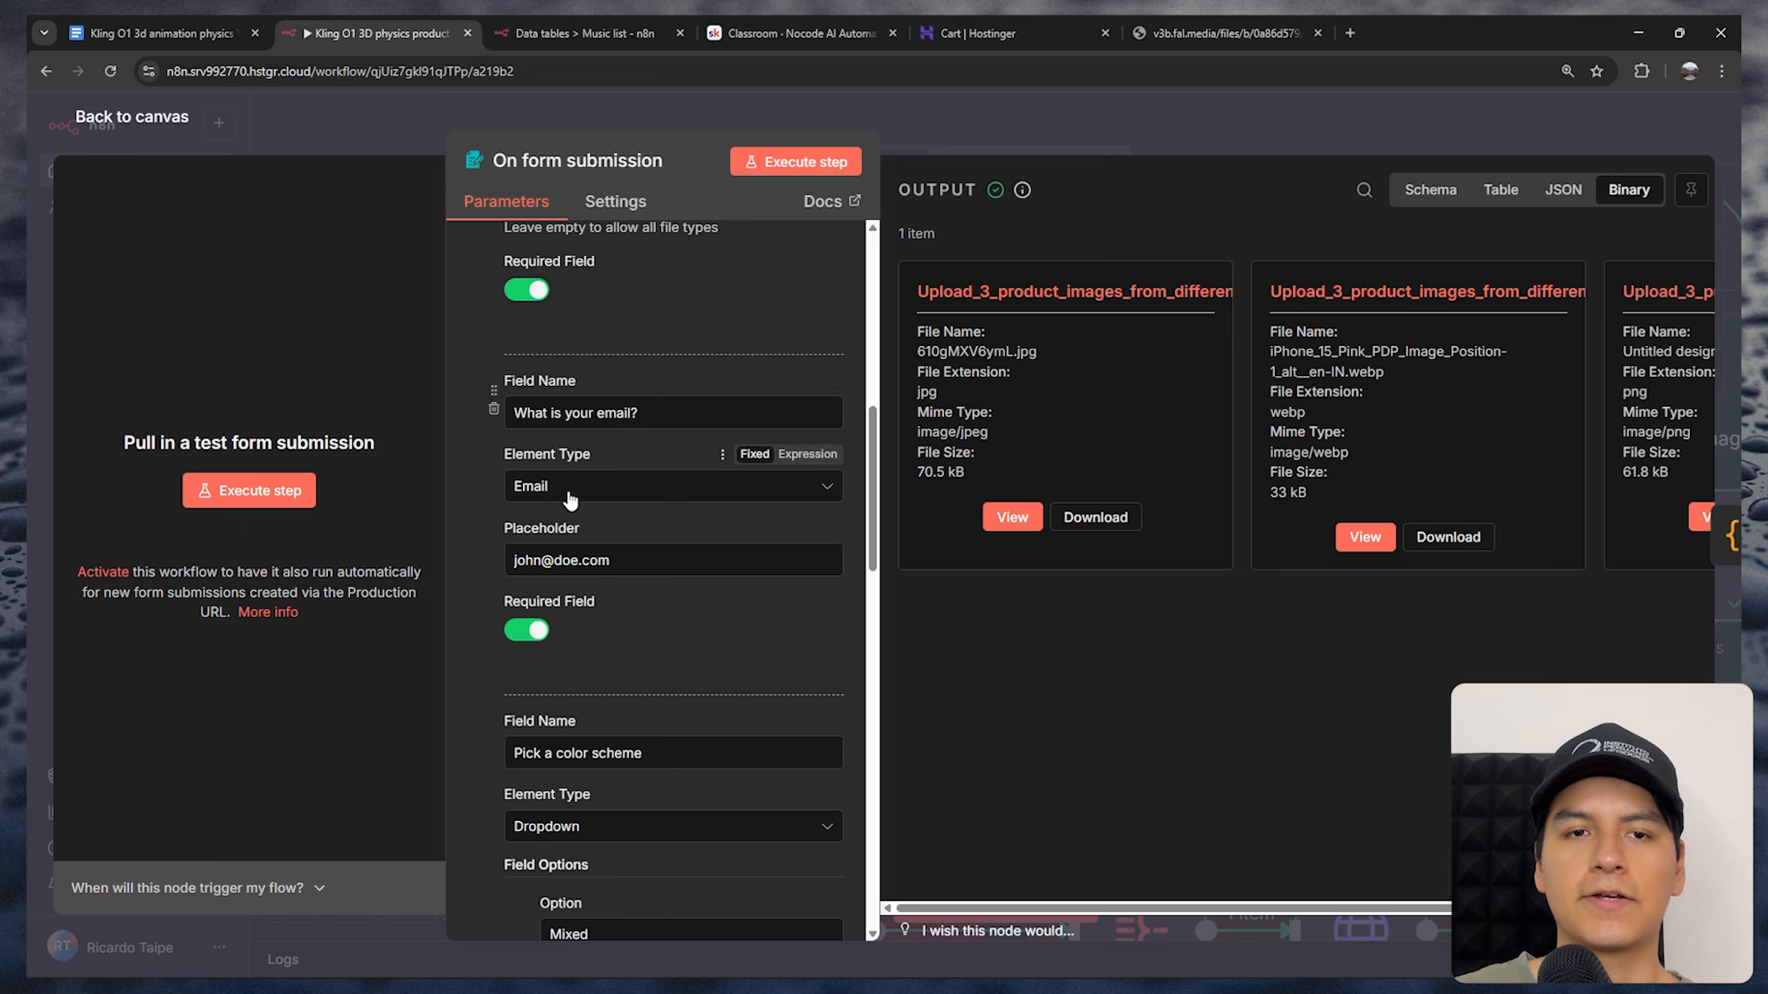
click(590, 487)
click(587, 692)
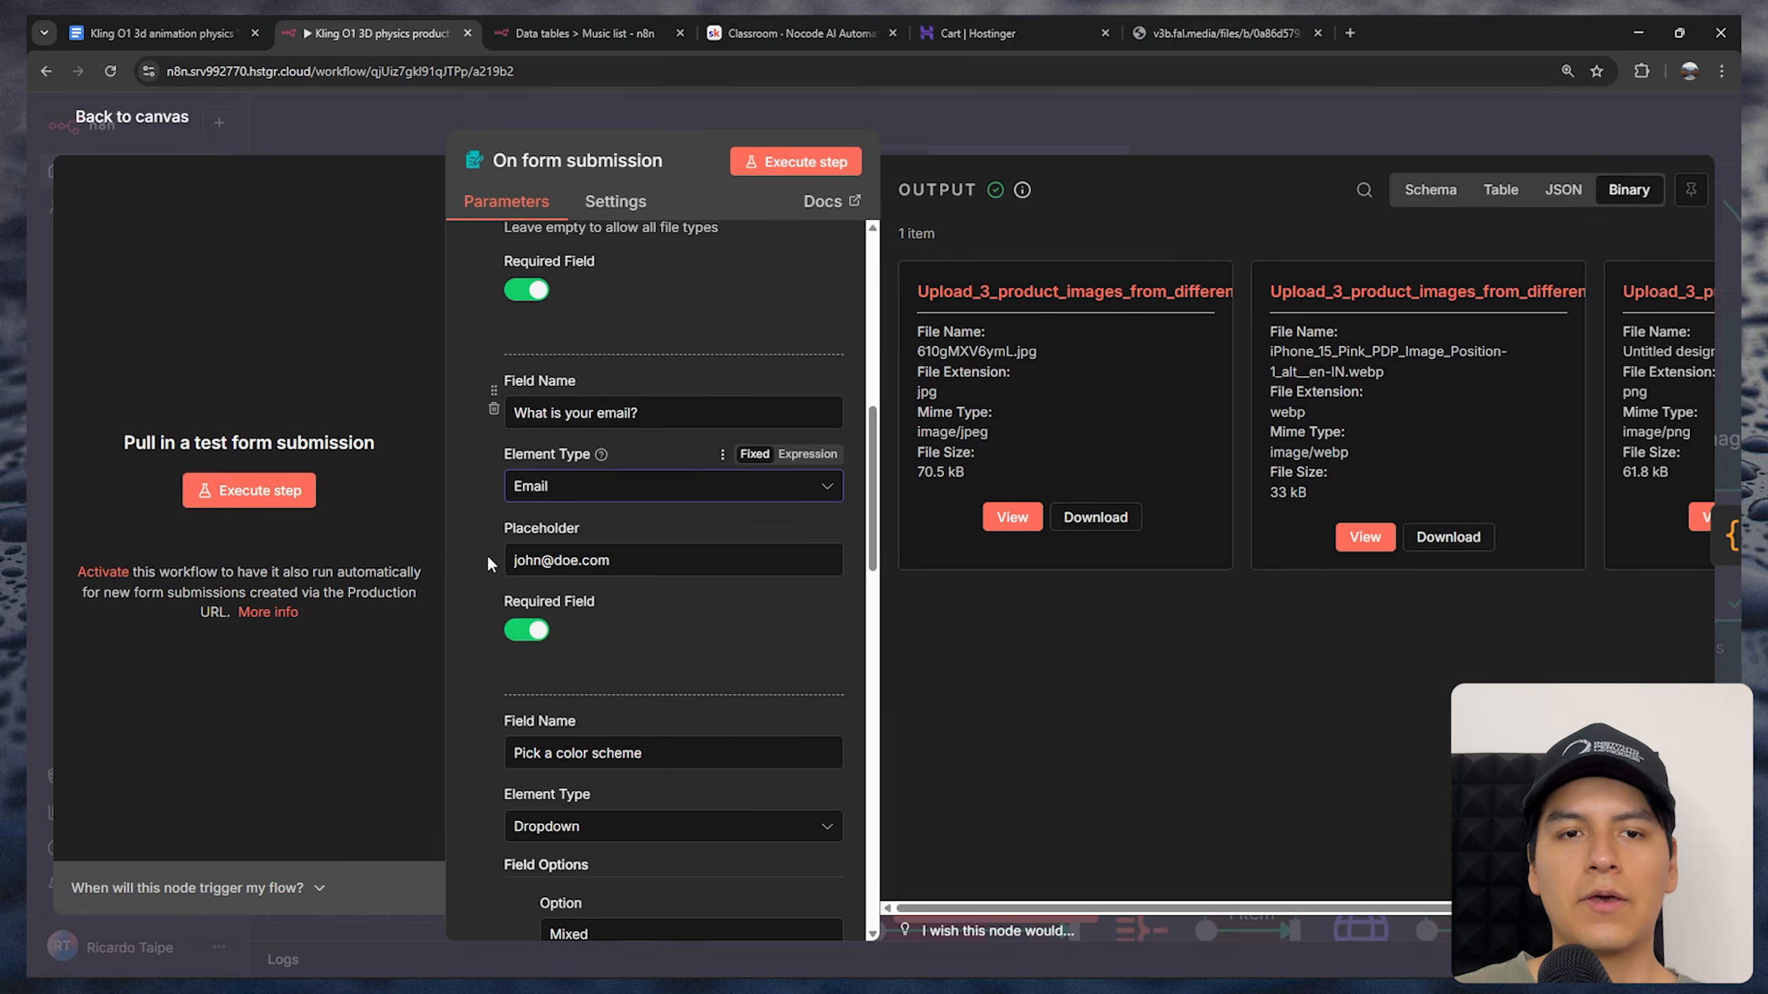
scroll(581, 549, down, 1)
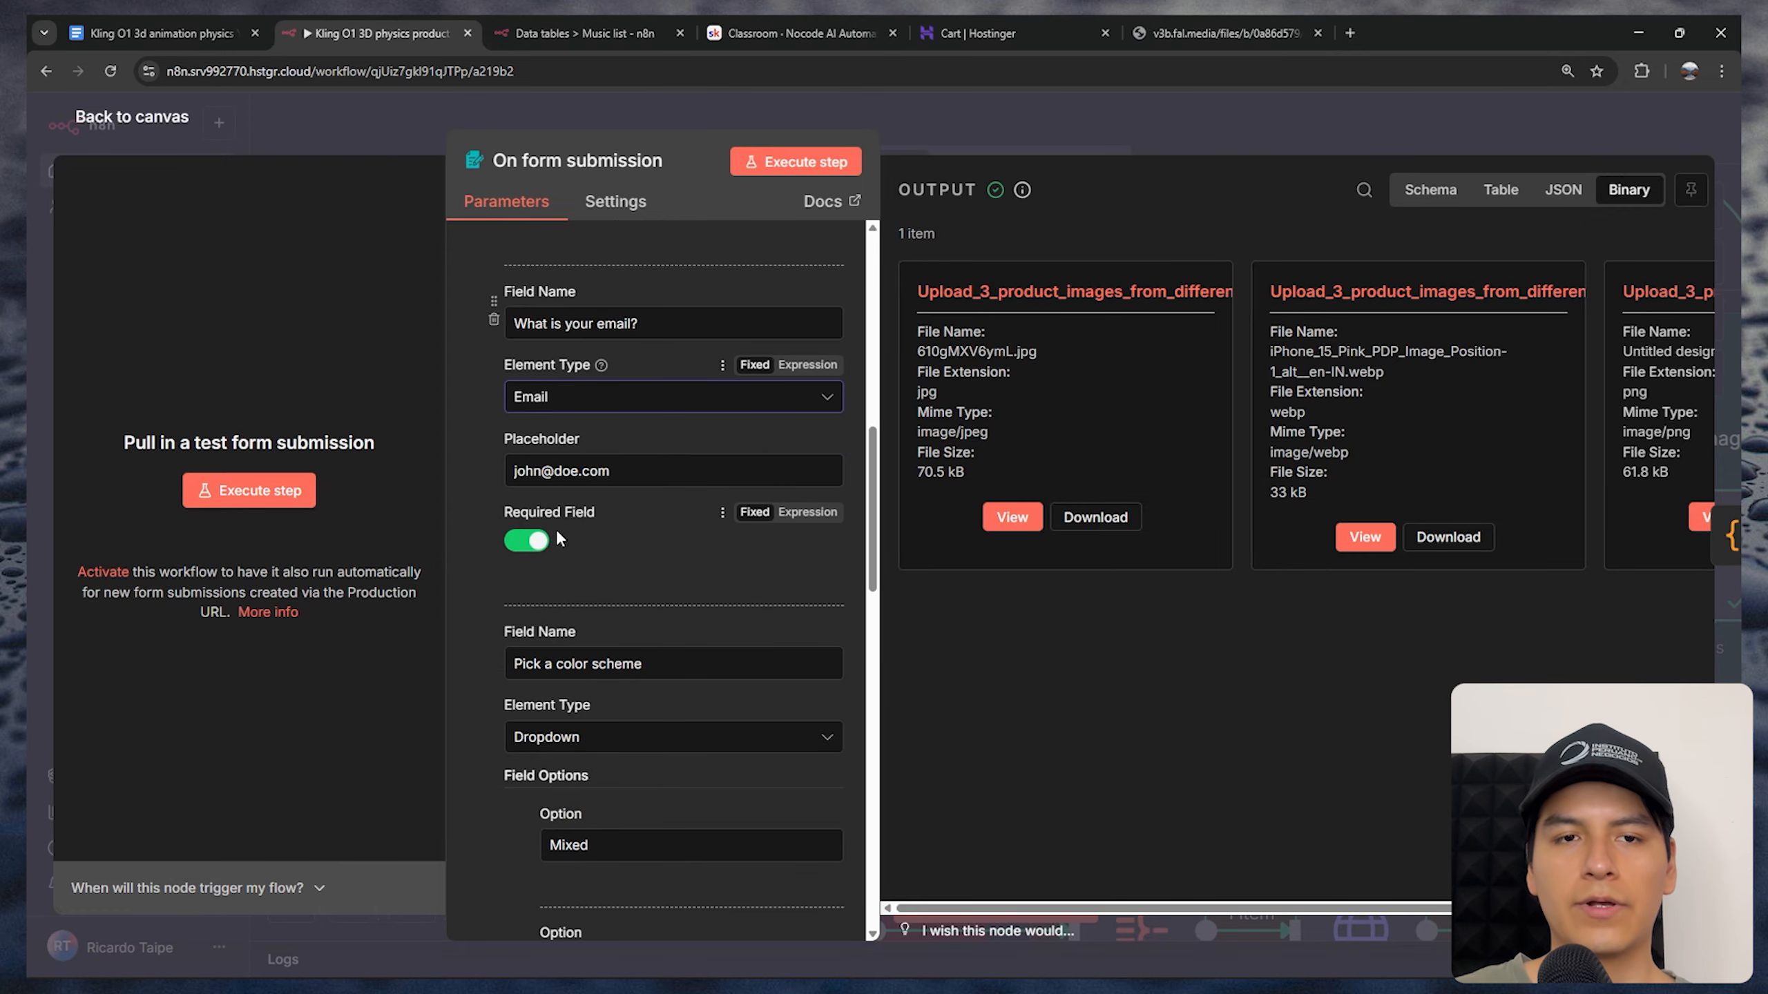
Review the Pick a color scheme field and its list of options, keeping Dropdown as the element type
scroll(627, 574, down, 4)
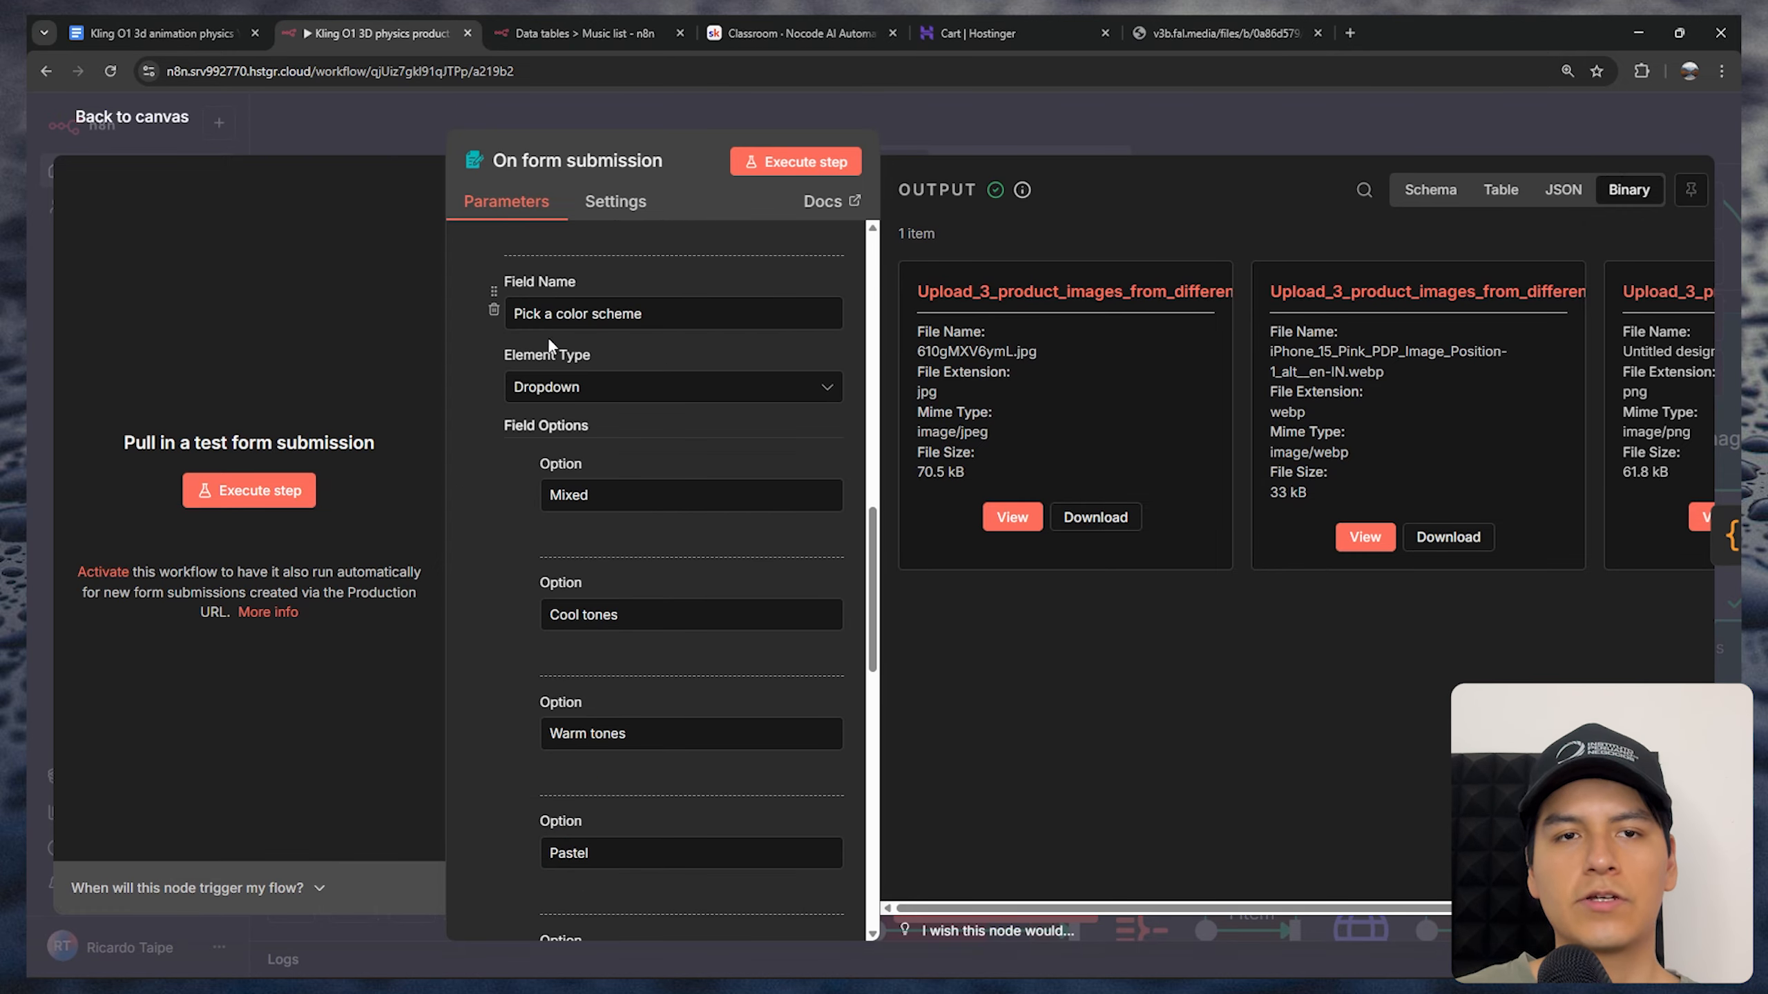
click(569, 387)
click(555, 562)
scroll(536, 388, down, 2)
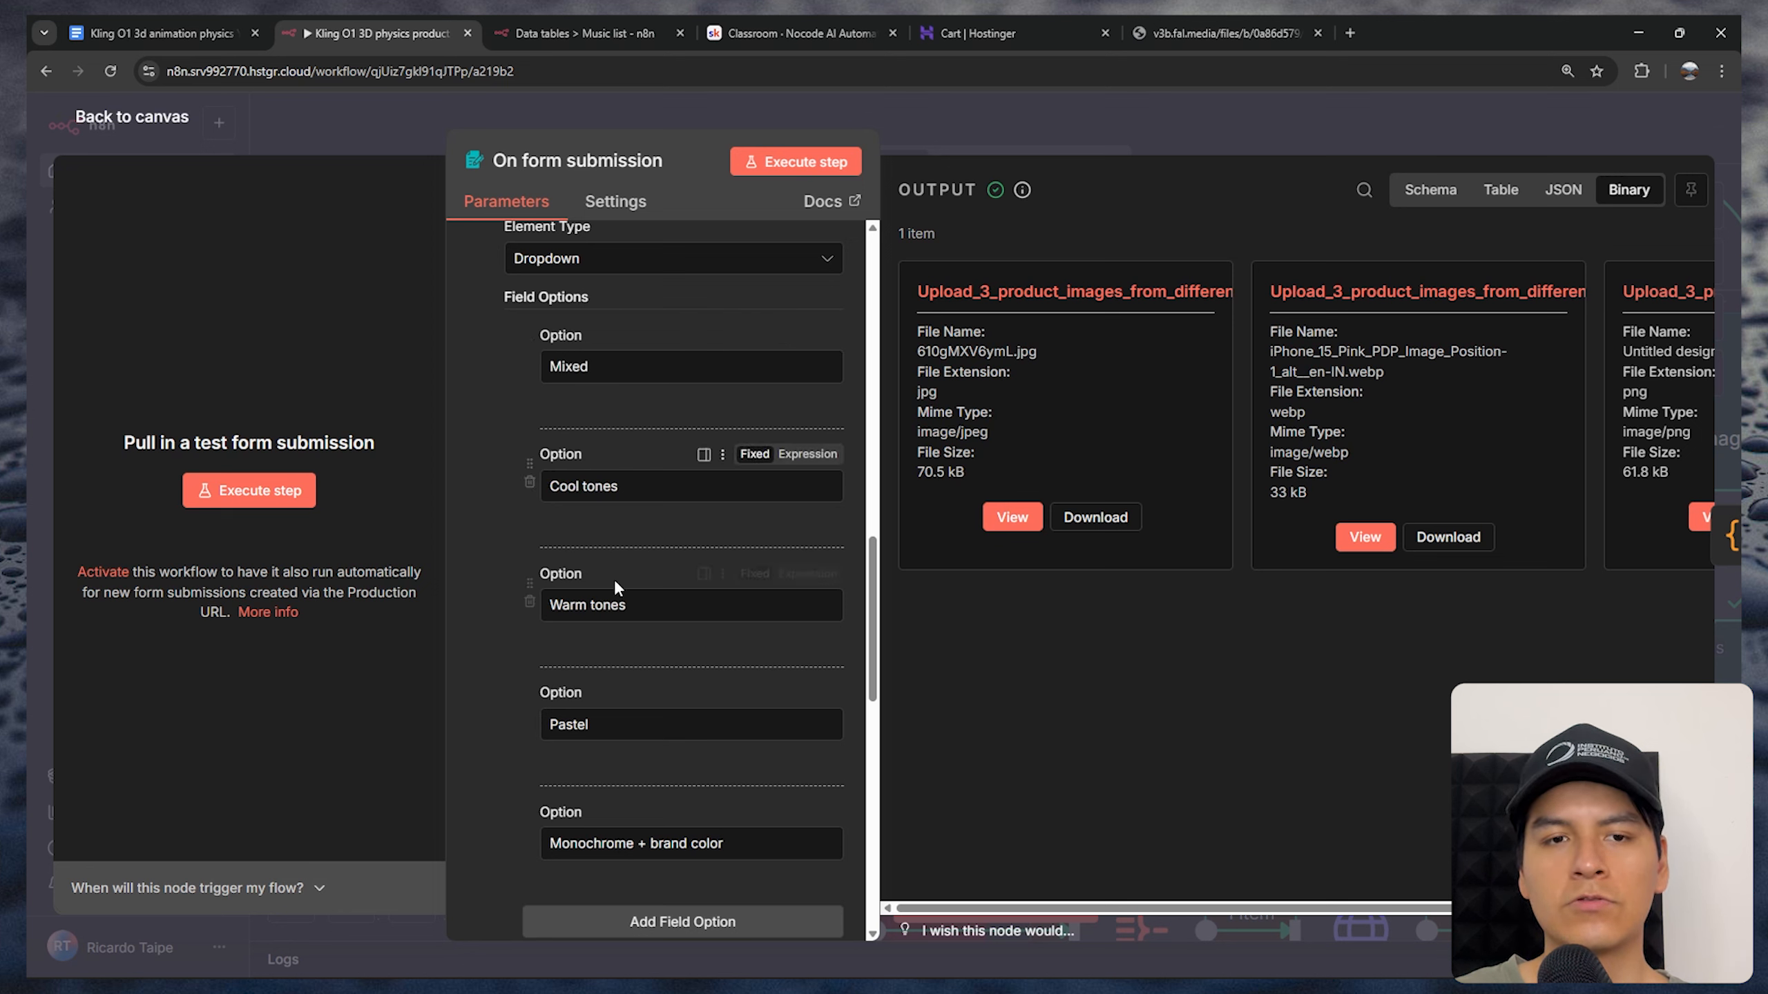
scroll(633, 719, down, 1)
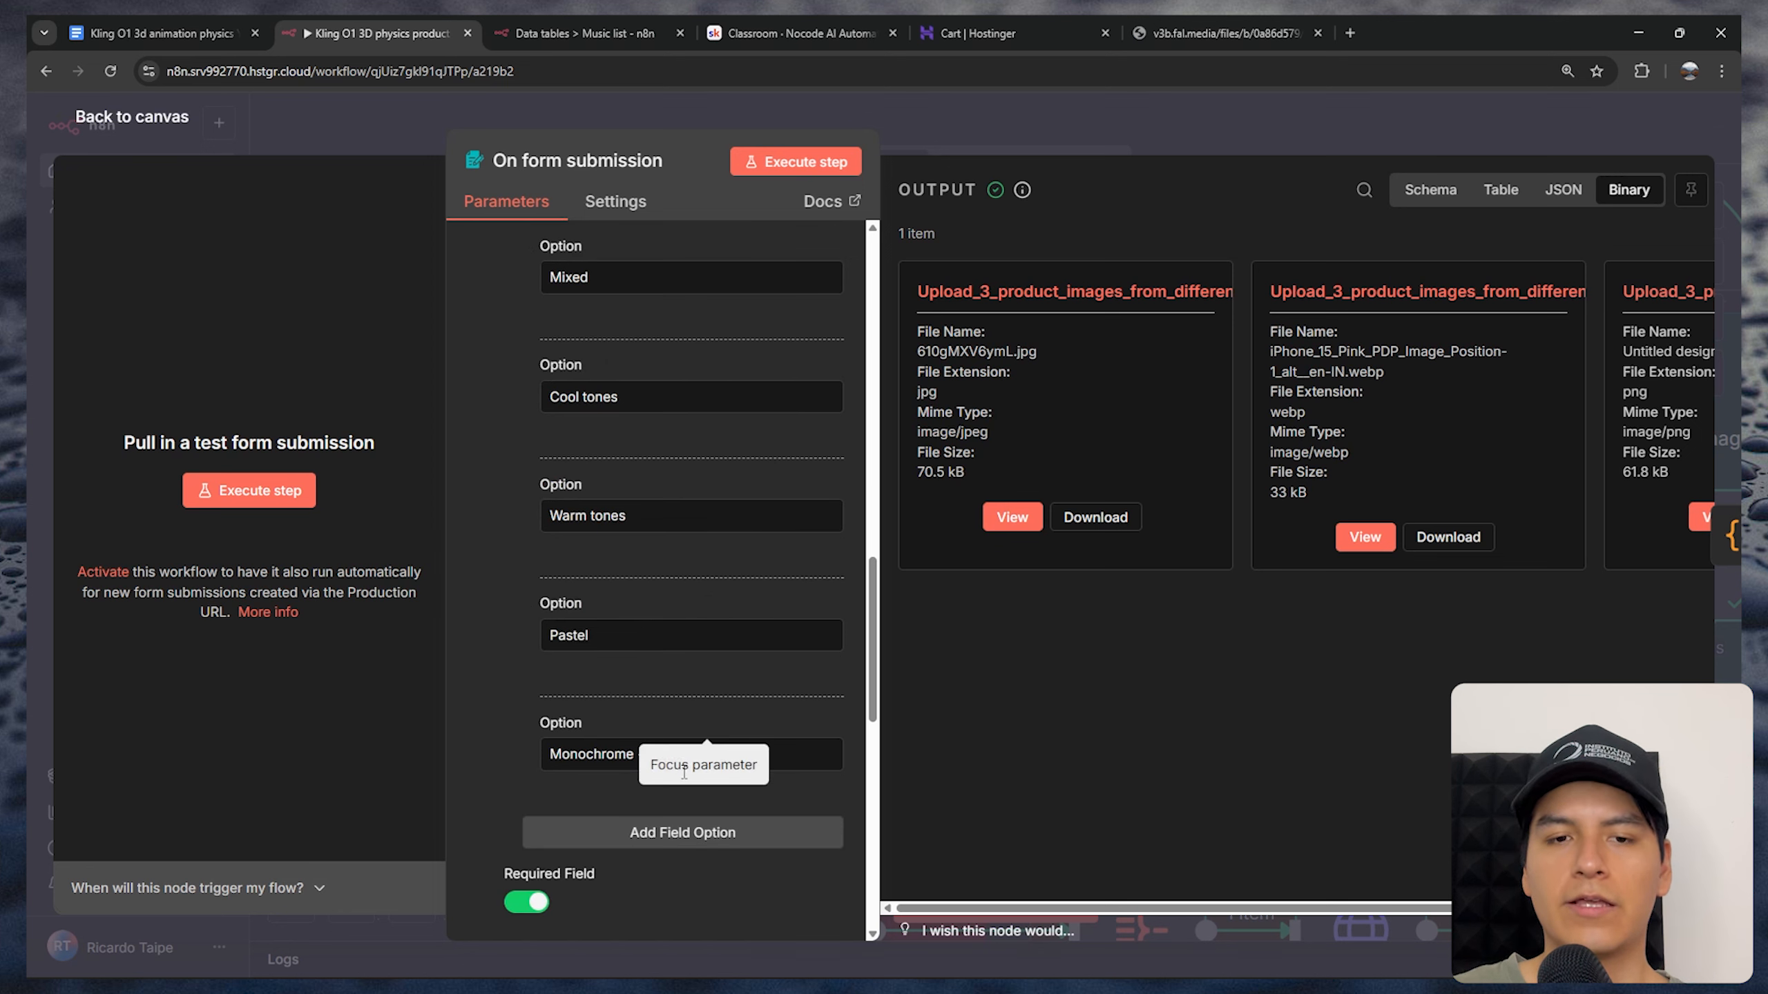
Review the brand color question's hex code placeholder and its optional setting alongside the color scheme options
scroll(630, 707, down, 6)
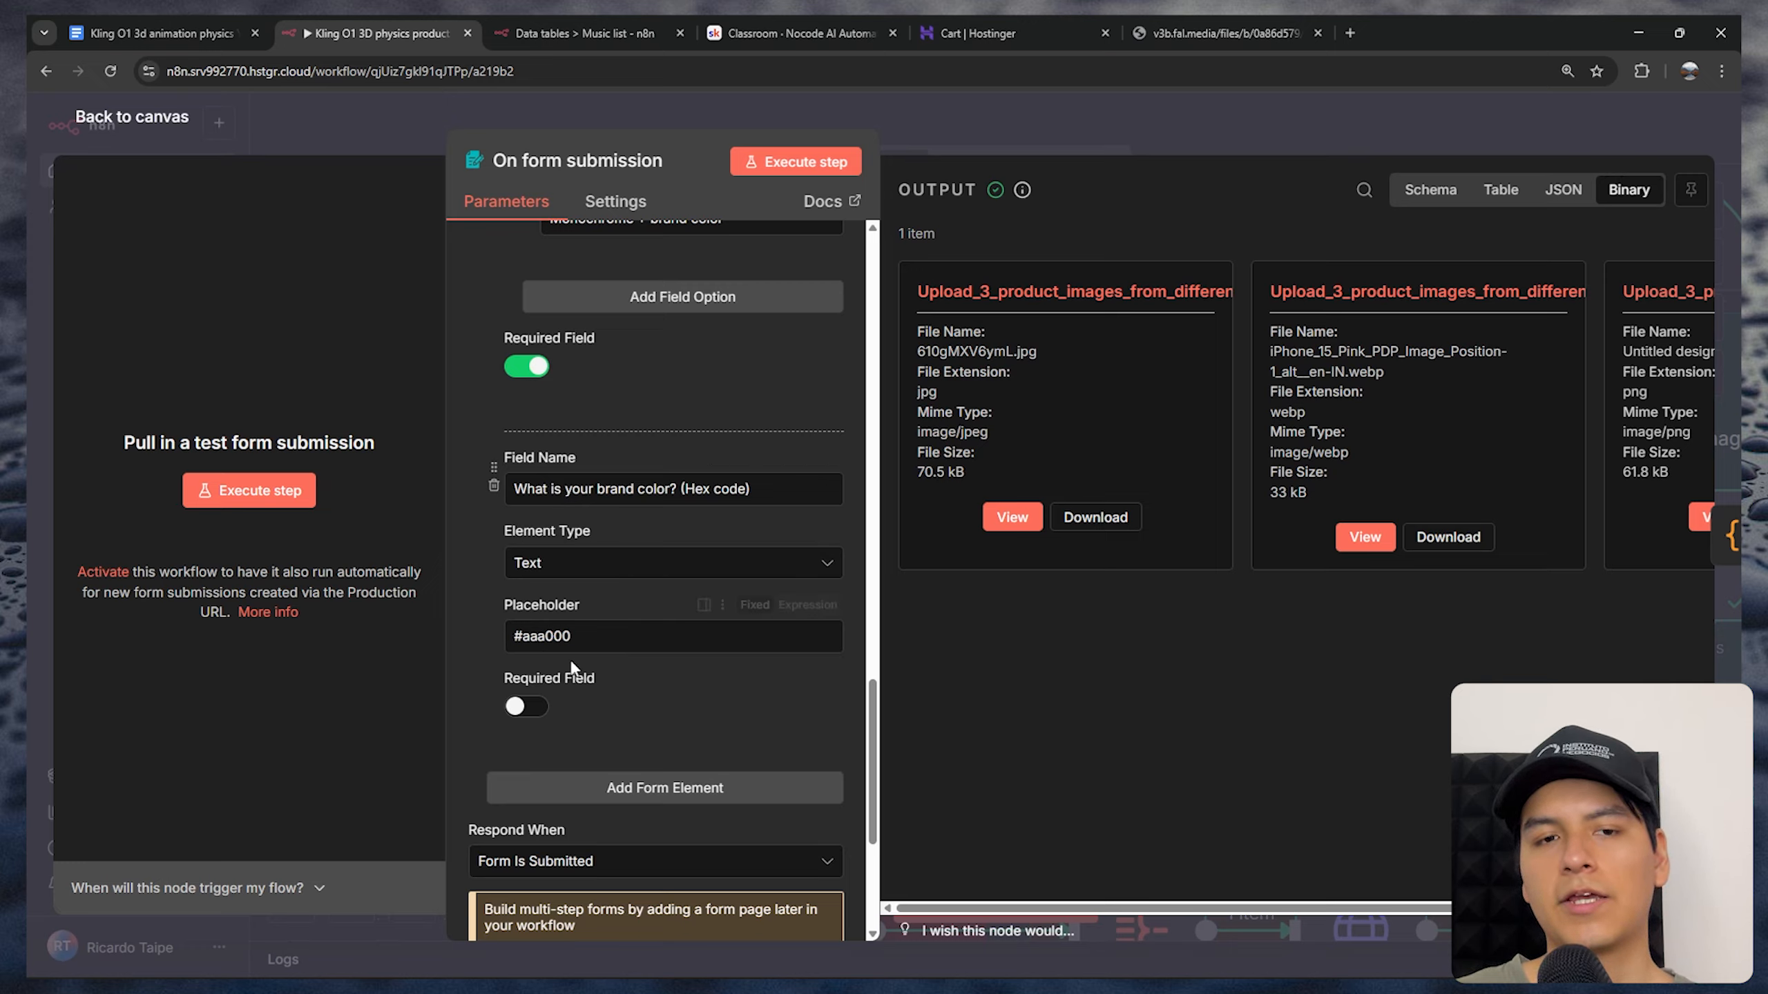
double_click(547, 636)
triple_click(546, 636)
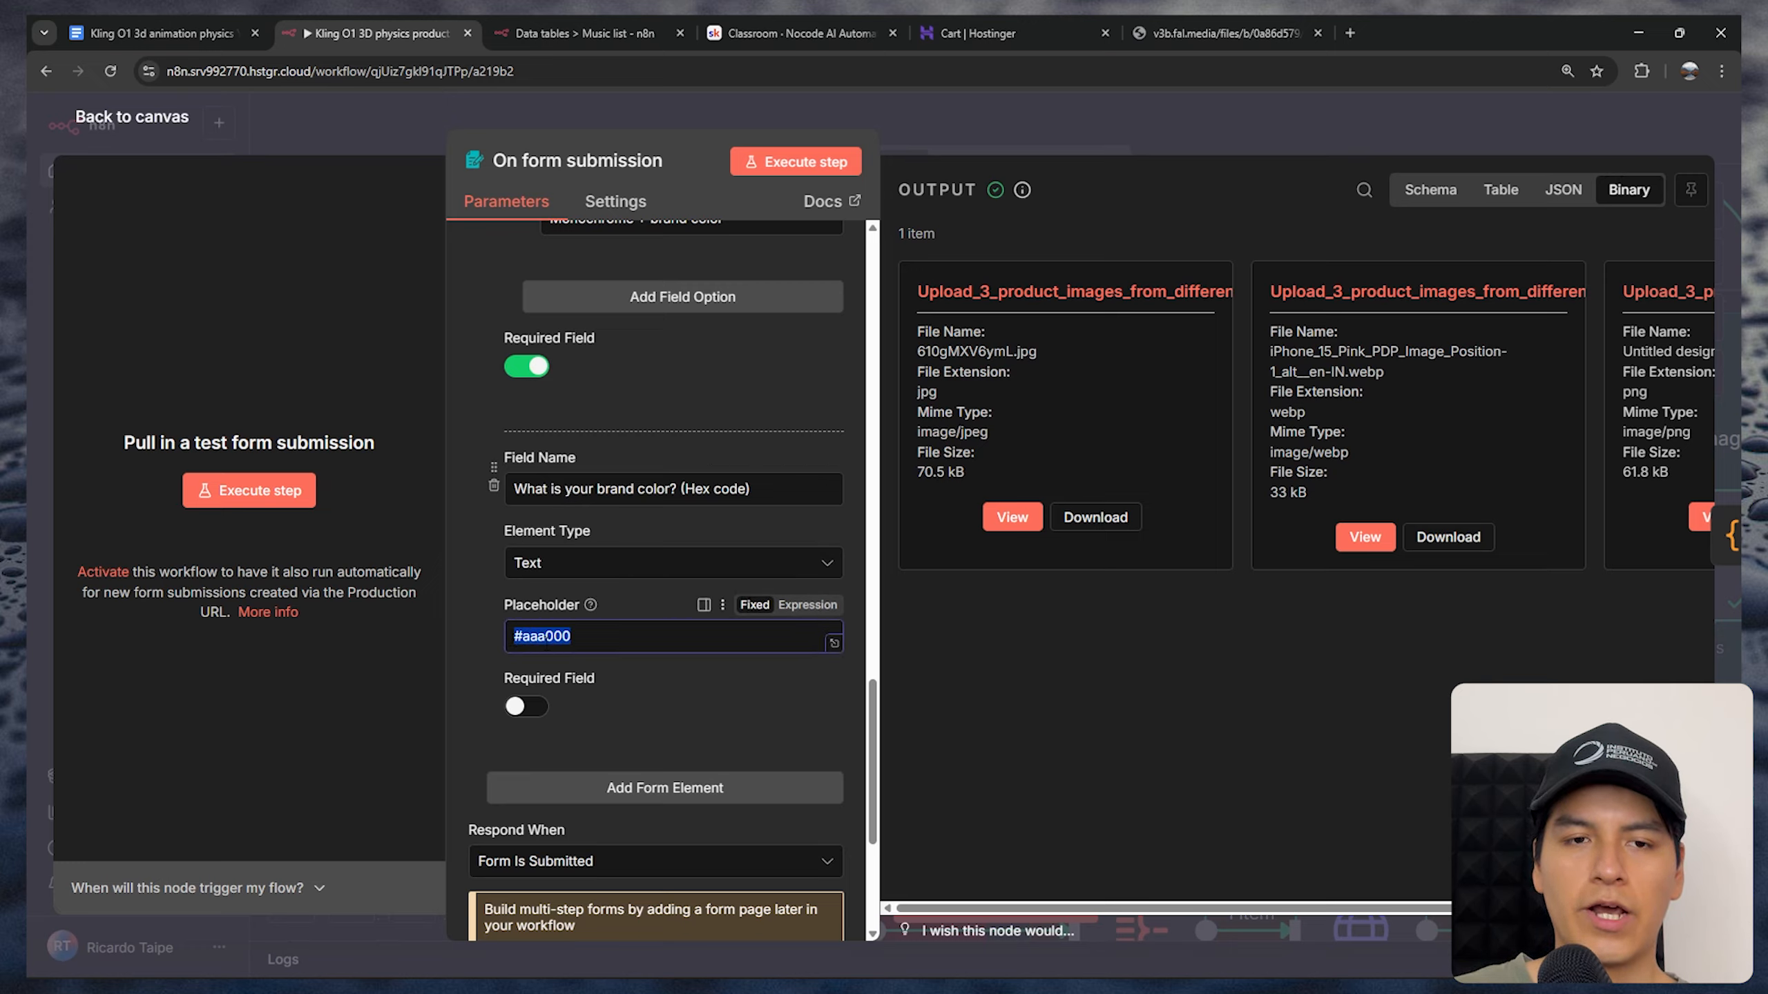
click(616, 639)
scroll(623, 671, up, 4)
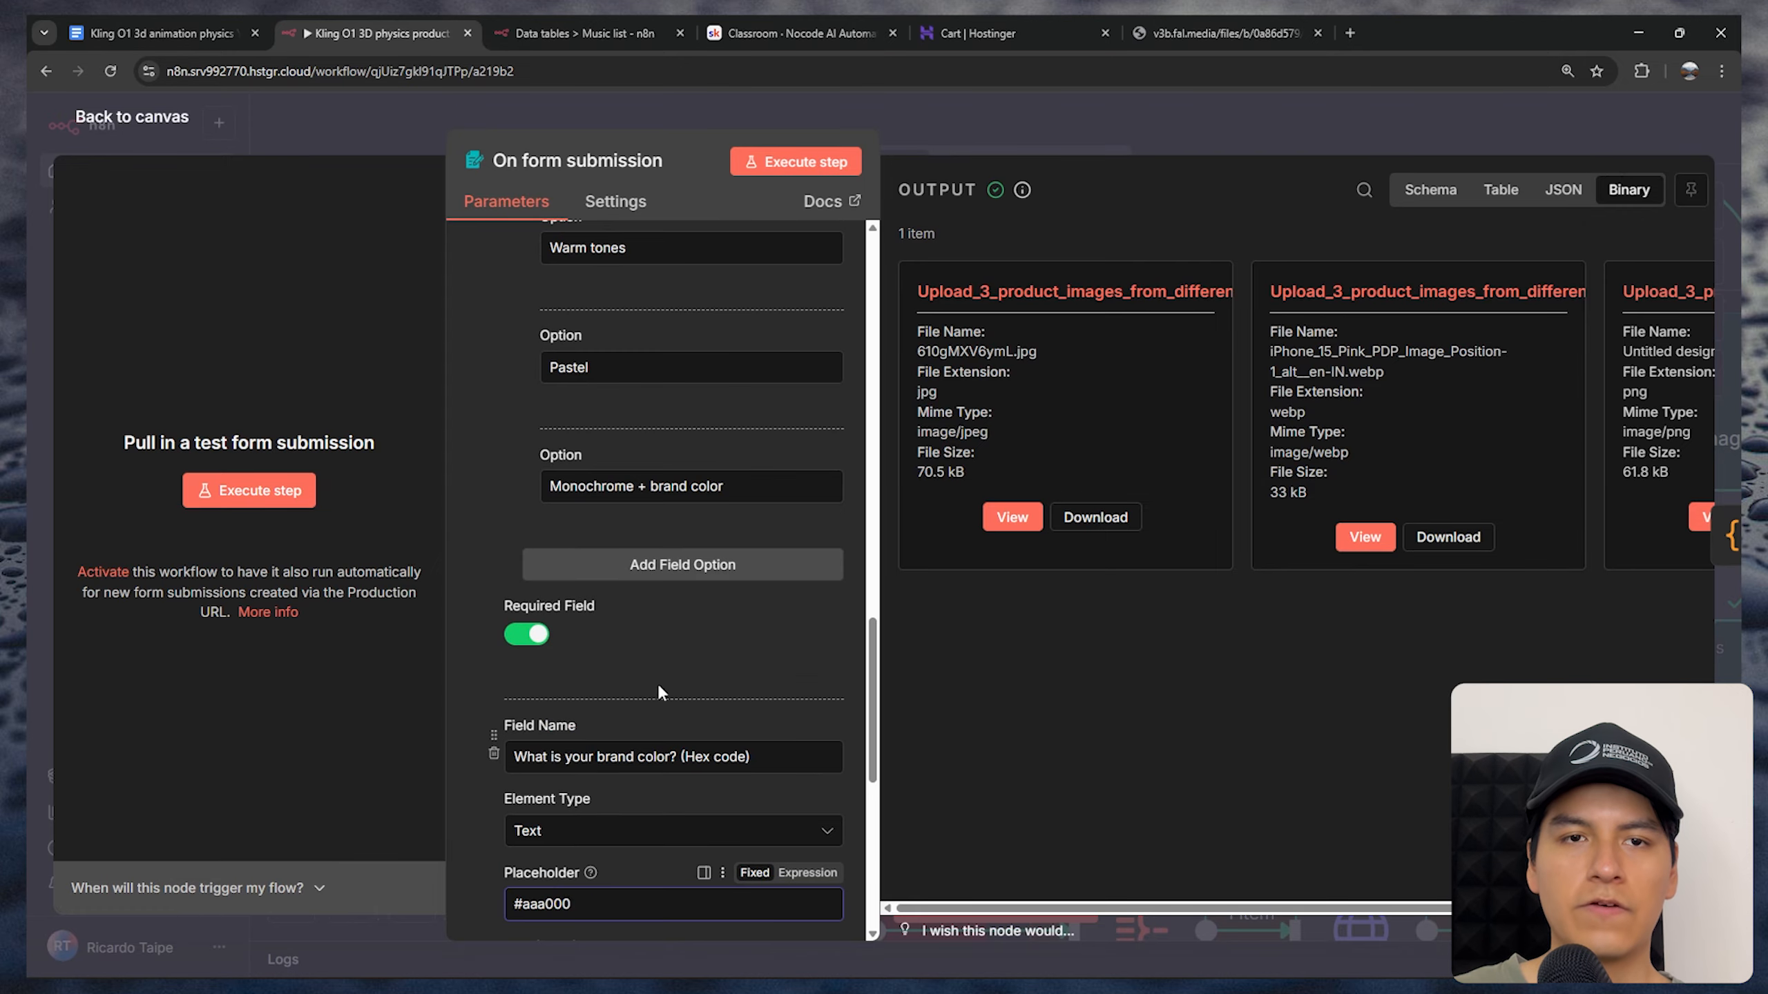
scroll(671, 700, down, 4)
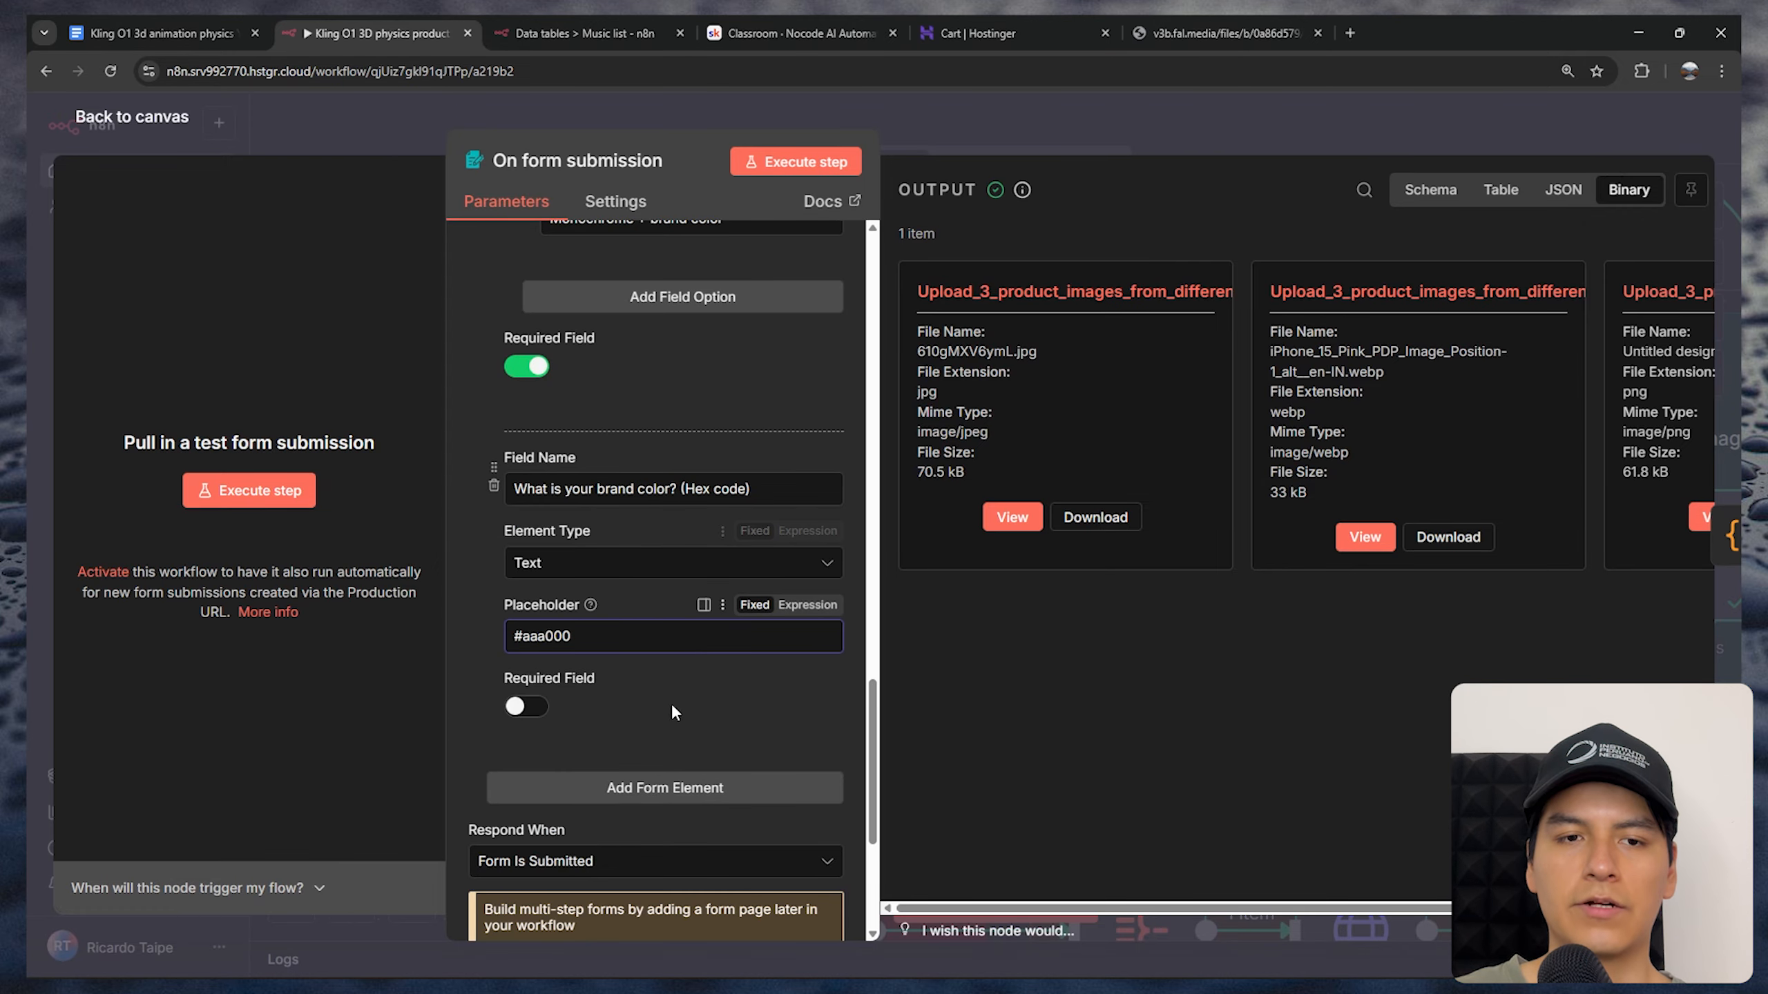
scroll(632, 708, up, 10)
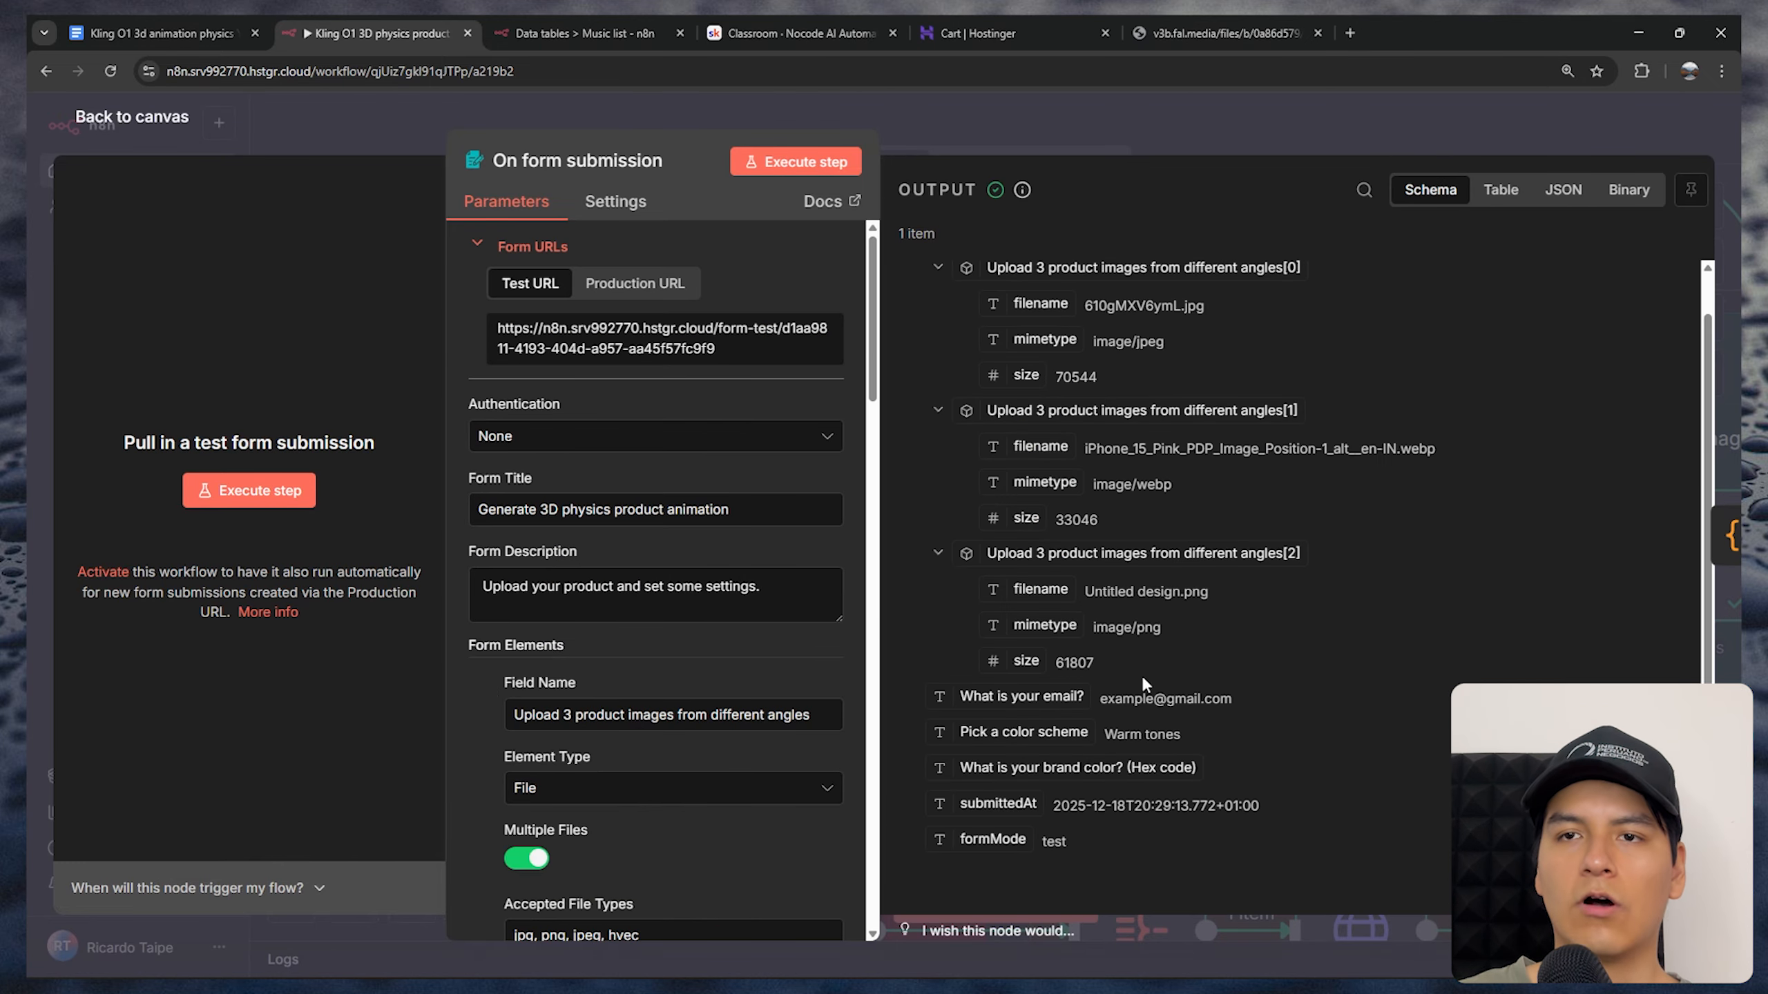
Inspect the form submission's output for the uploaded images, email and color scheme, and return to the canvas
click(1628, 189)
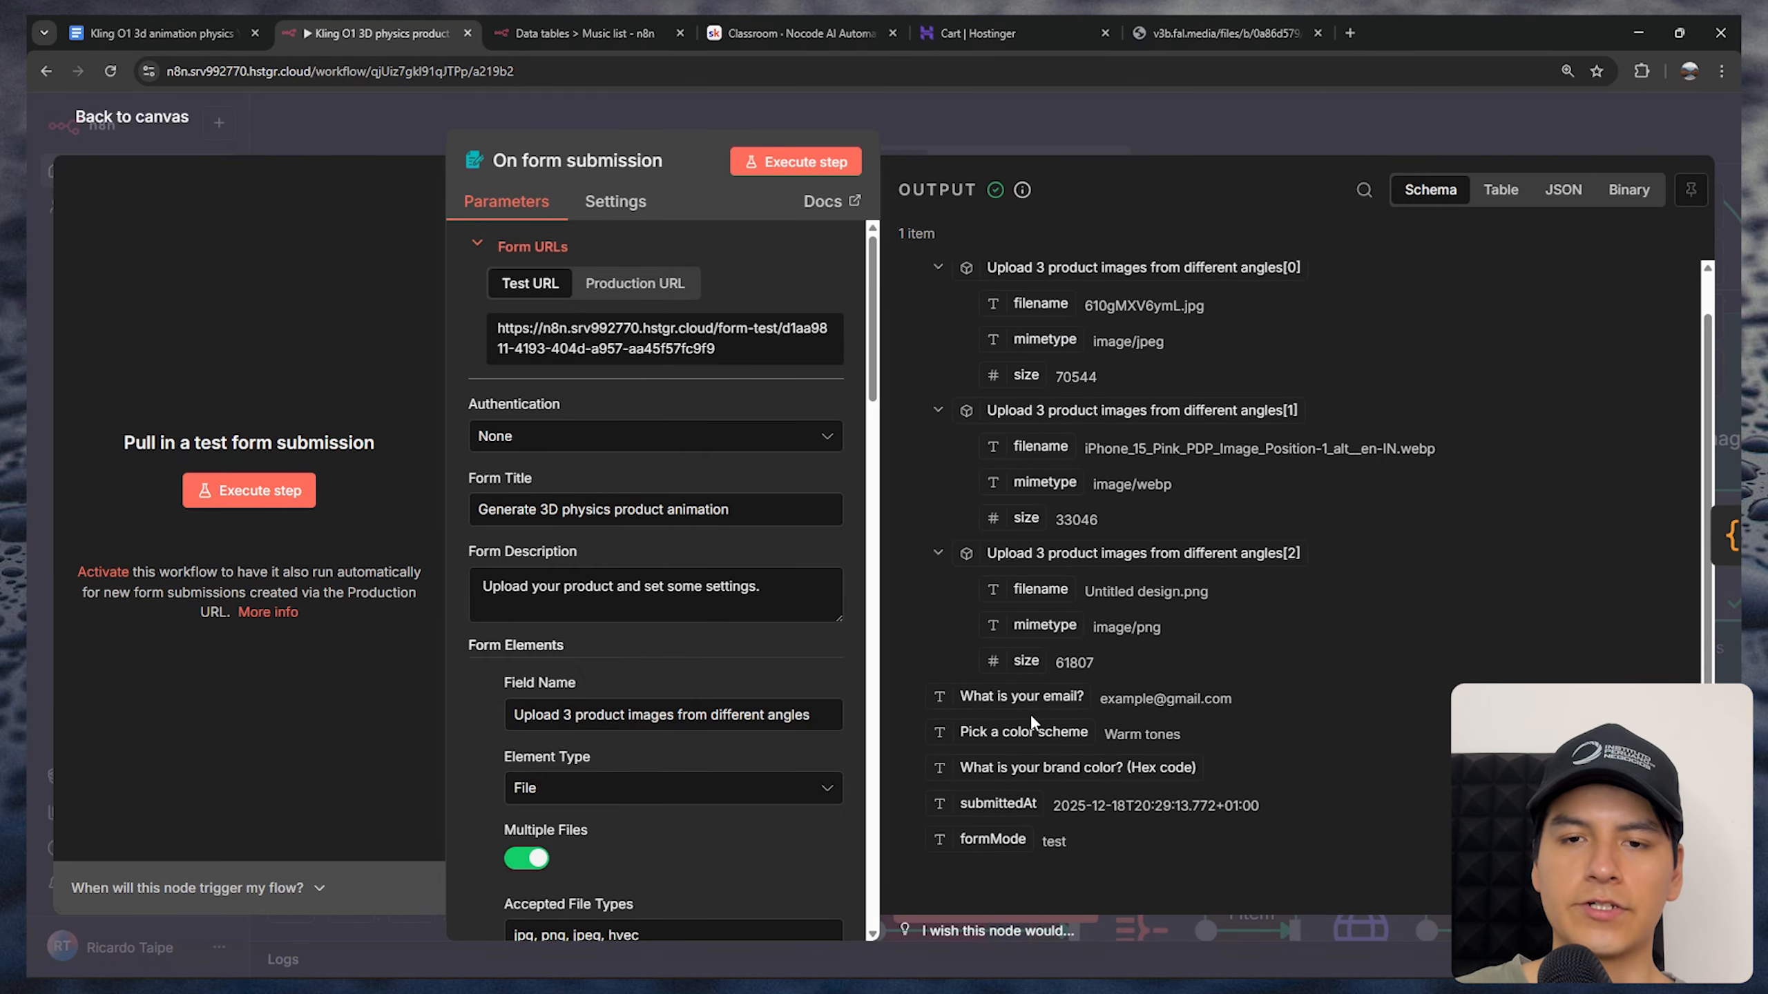
triple_click(1123, 696)
triple_click(1160, 738)
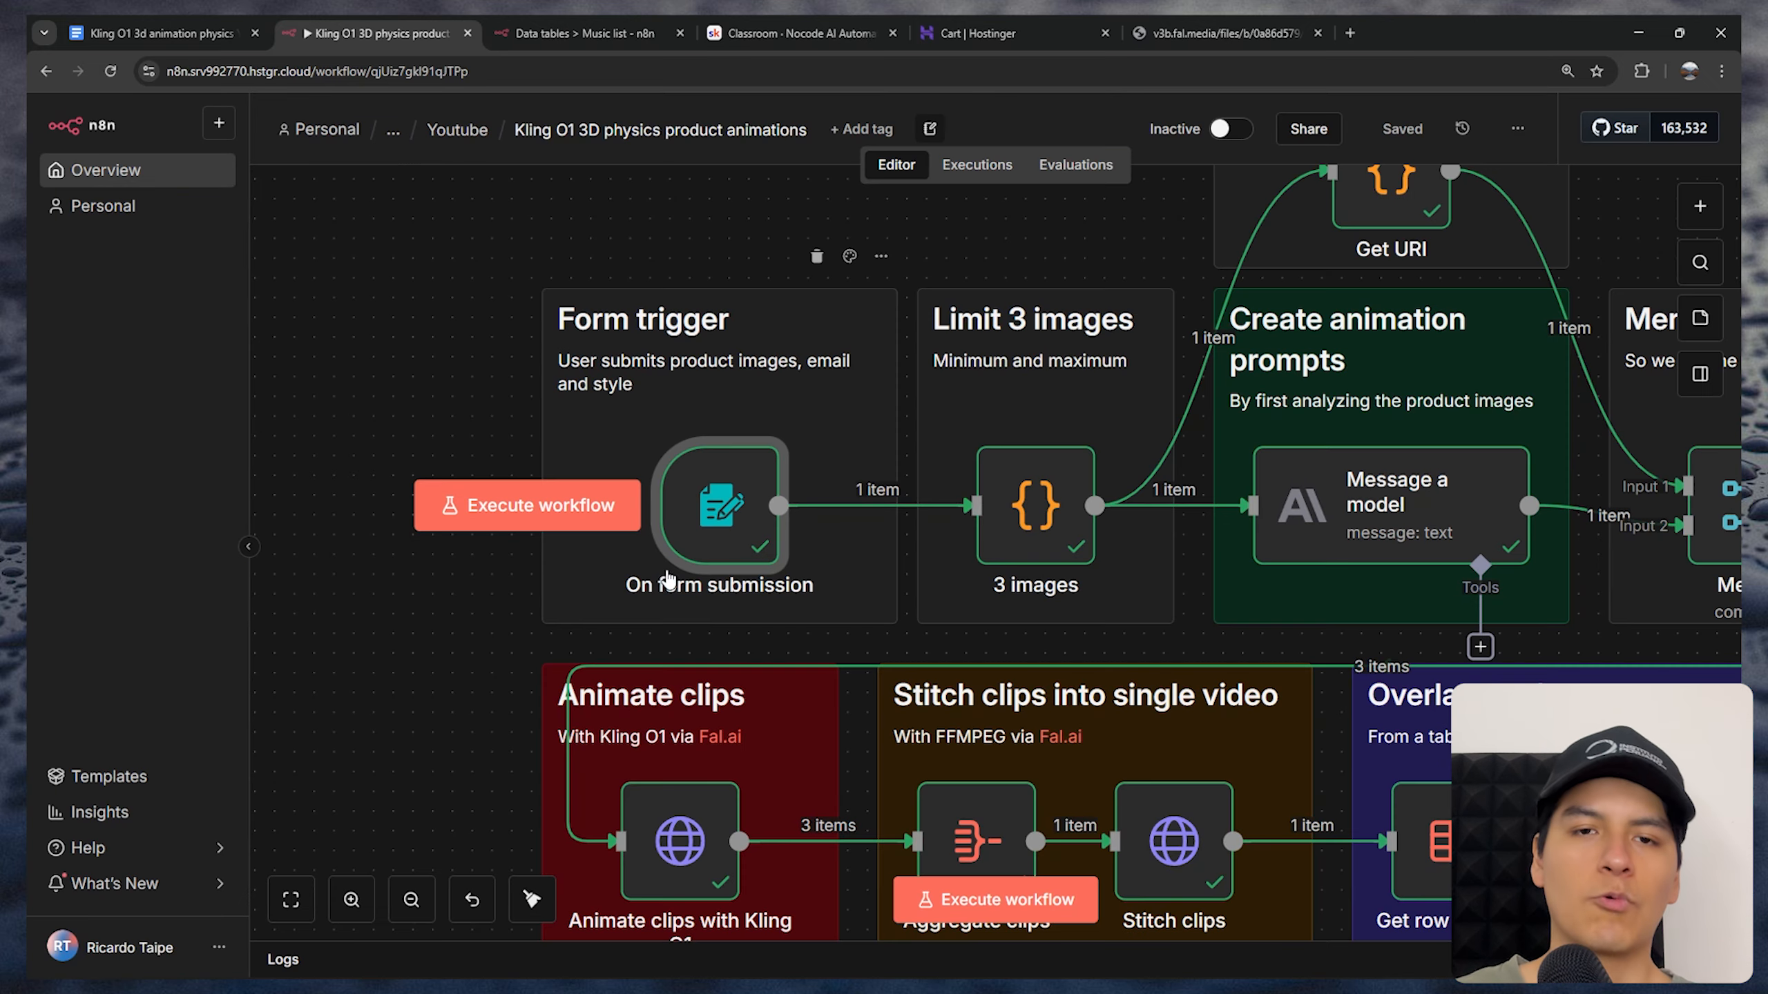
key(Escape)
Open the 3 images code node and examine how its JavaScript limits the minimum and maximum number of images
scroll(752, 544, right, 7)
scroll(779, 529, down, 2)
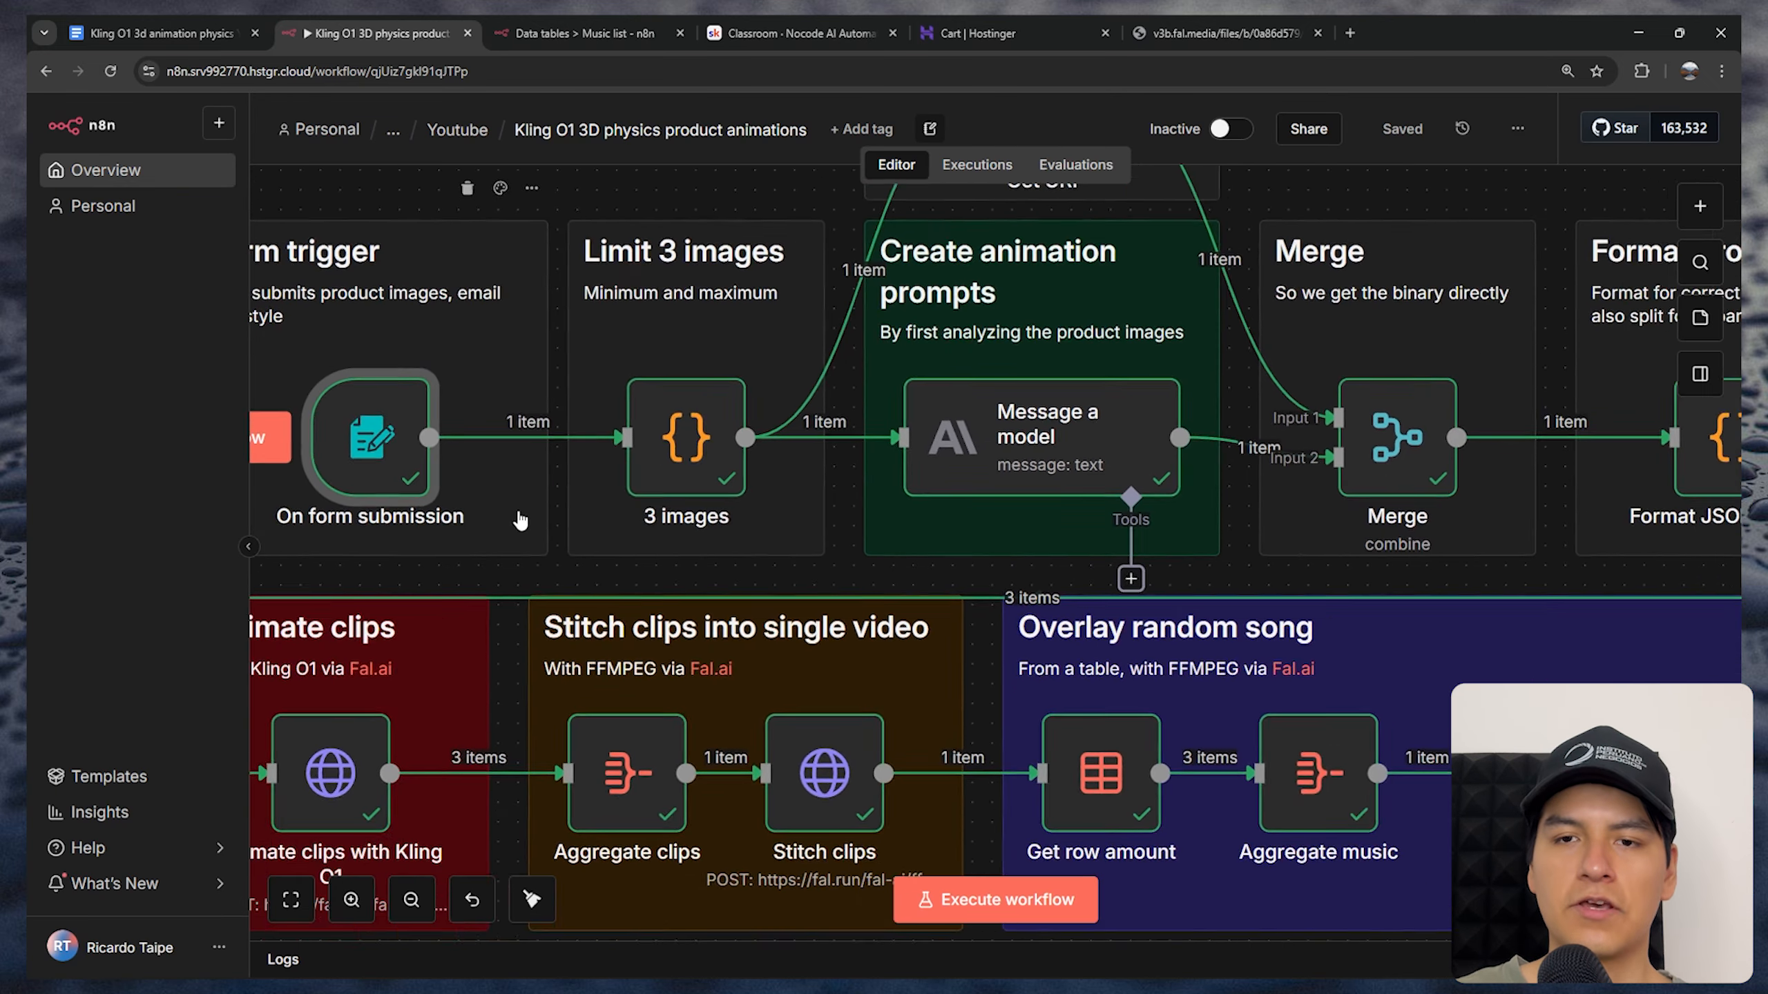
scroll(814, 509, up, 2)
scroll(828, 501, left, 6)
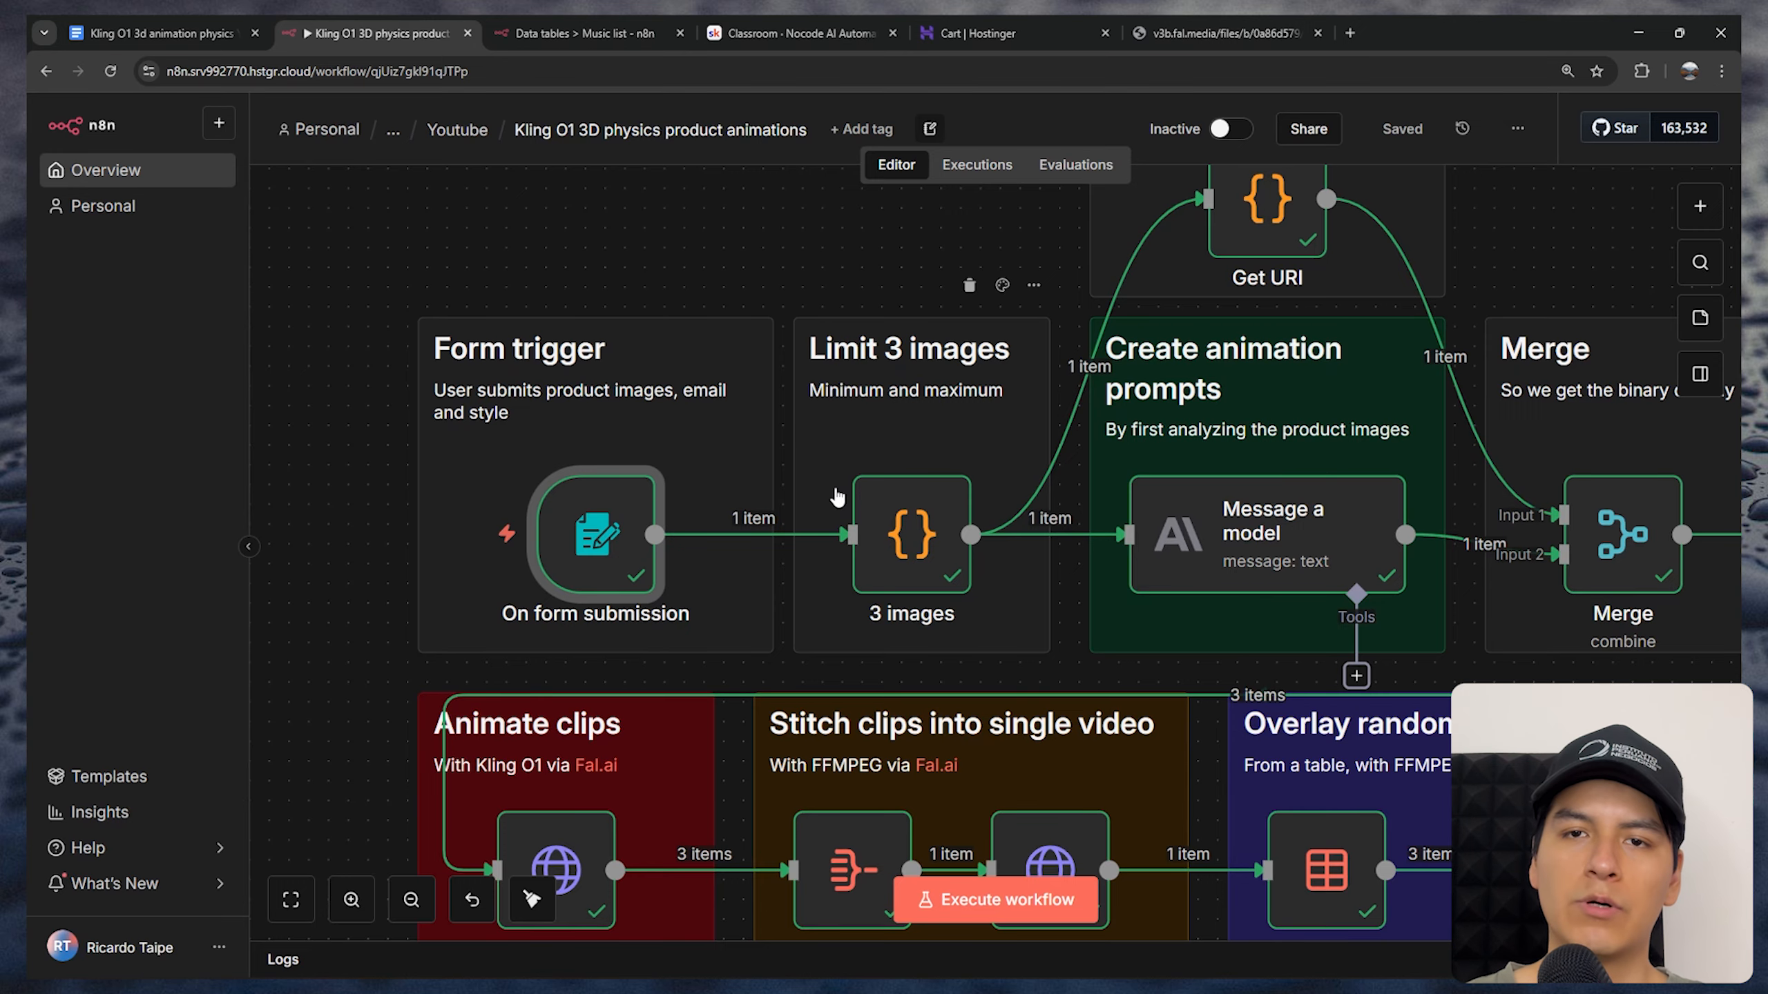
double_click(914, 546)
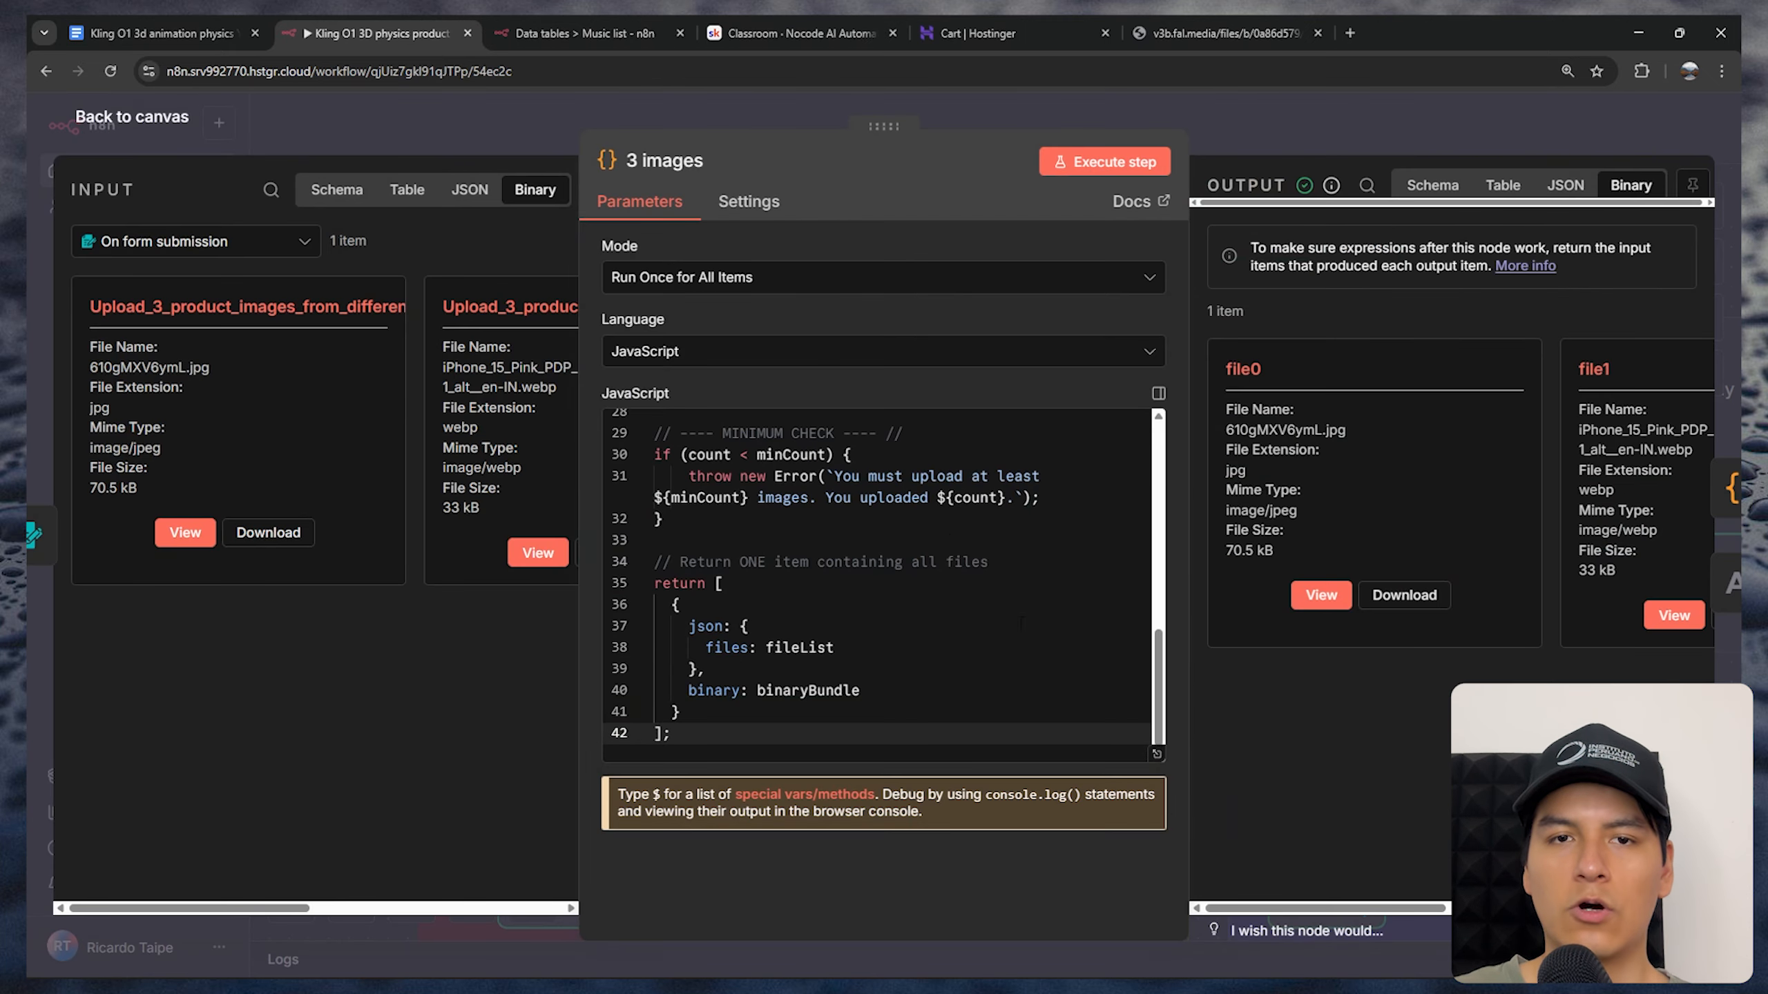
drag(1160, 680, 1158, 453)
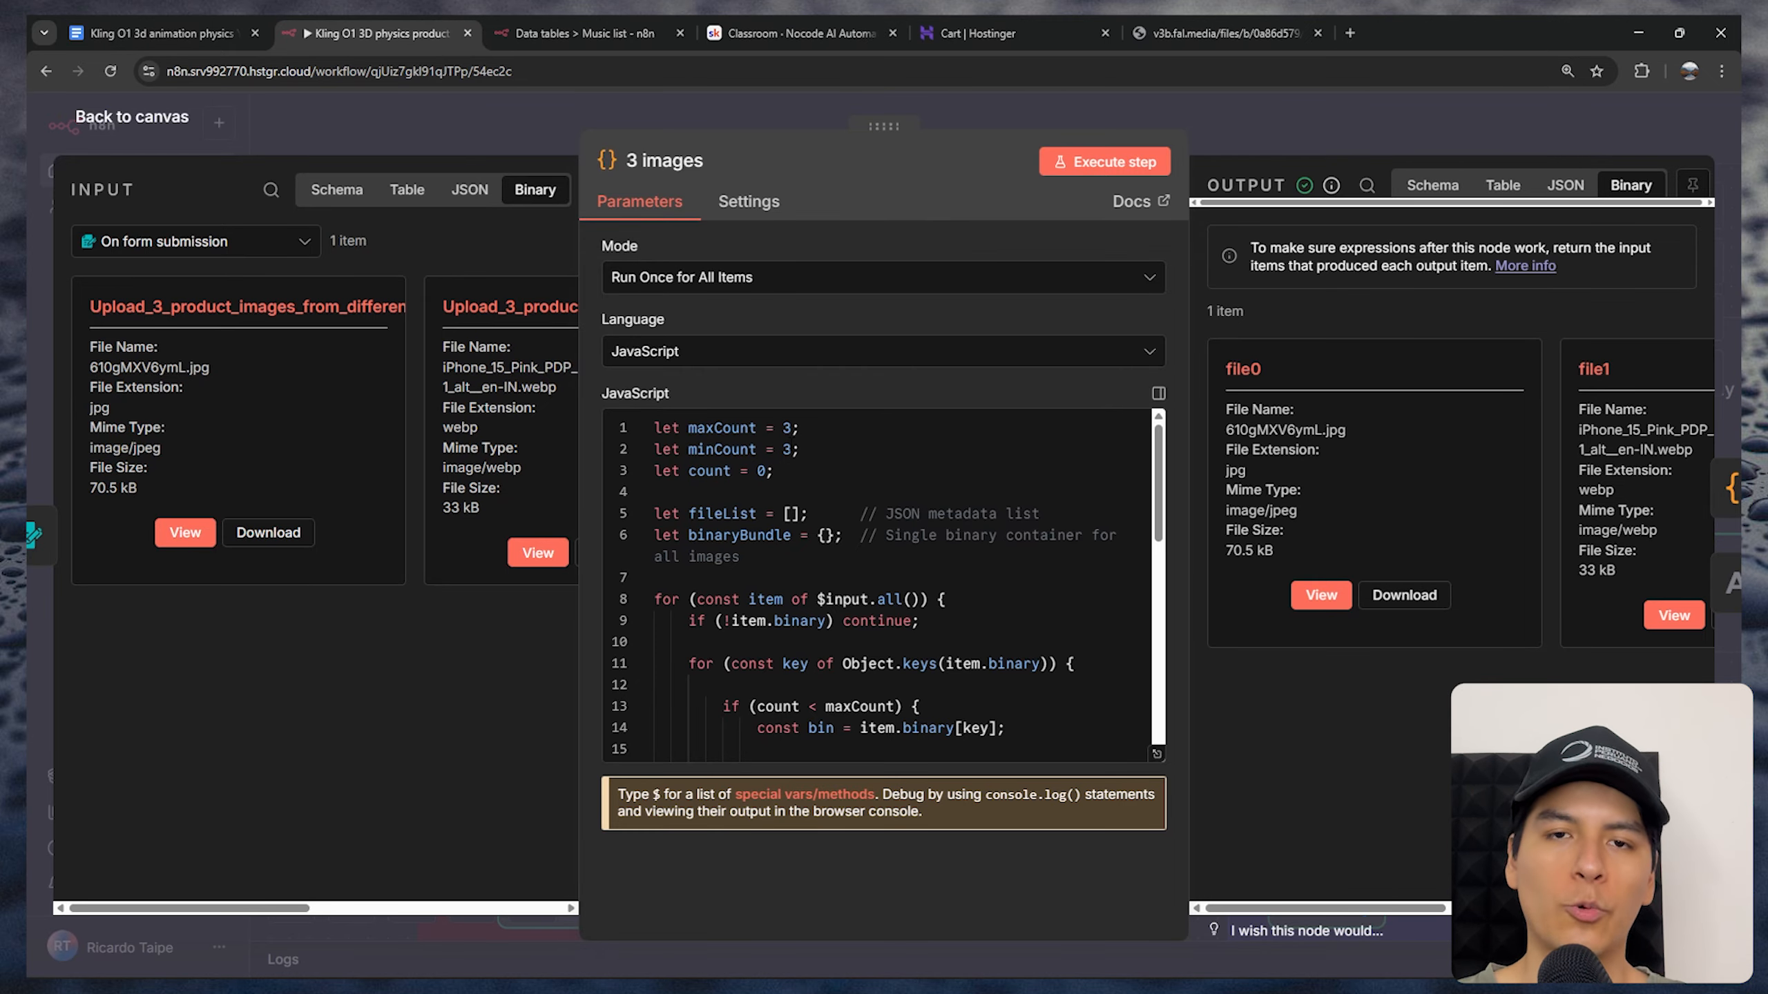
click(1158, 394)
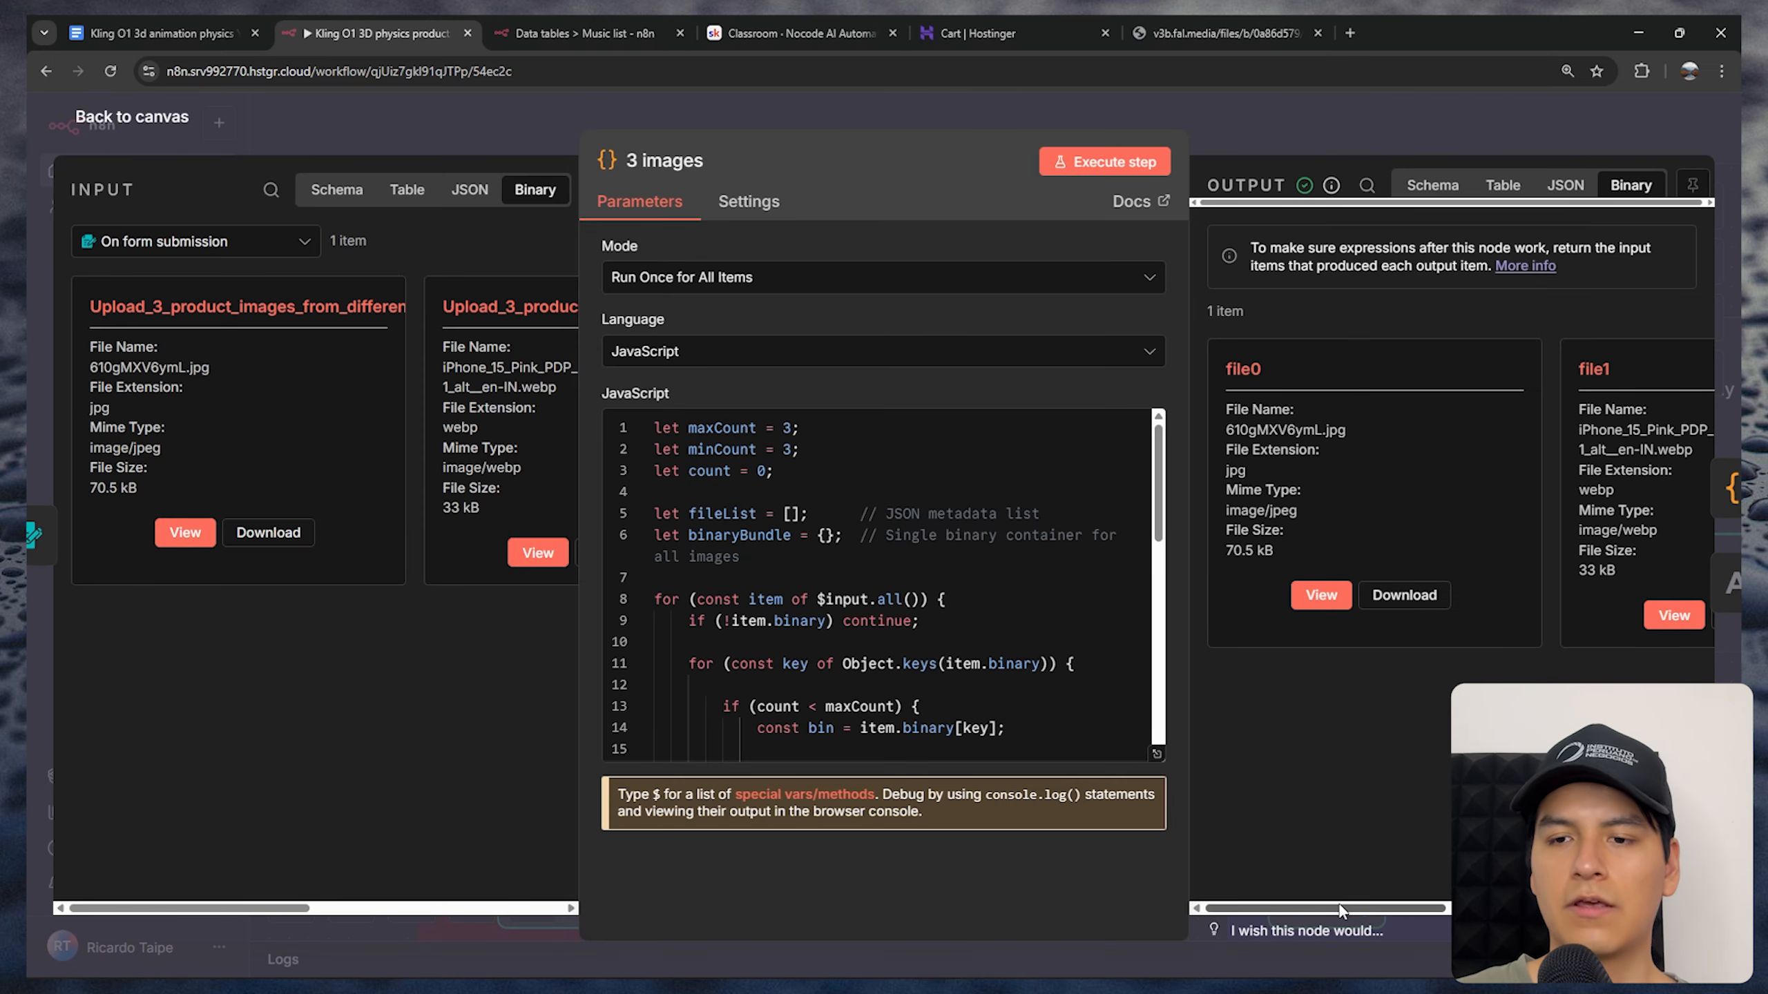
Look through the 3 images node's output and input files up to the last image, and close the node
drag(1365, 909, 1628, 910)
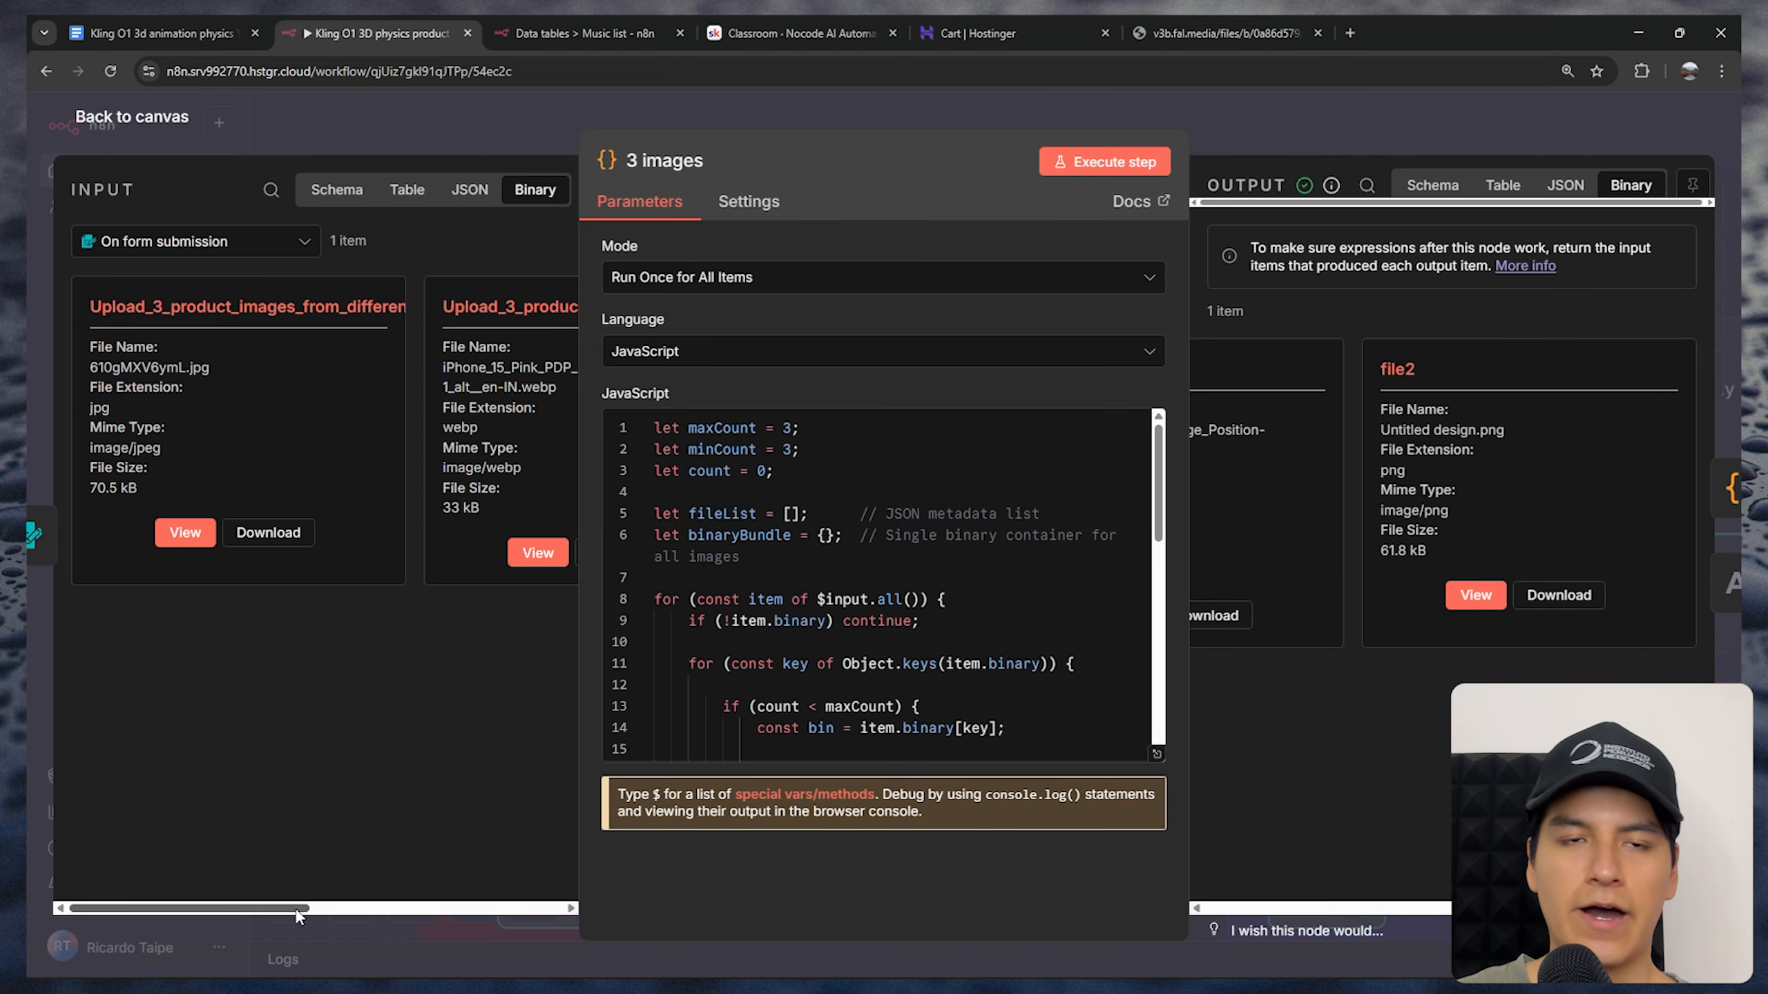
drag(296, 909, 549, 910)
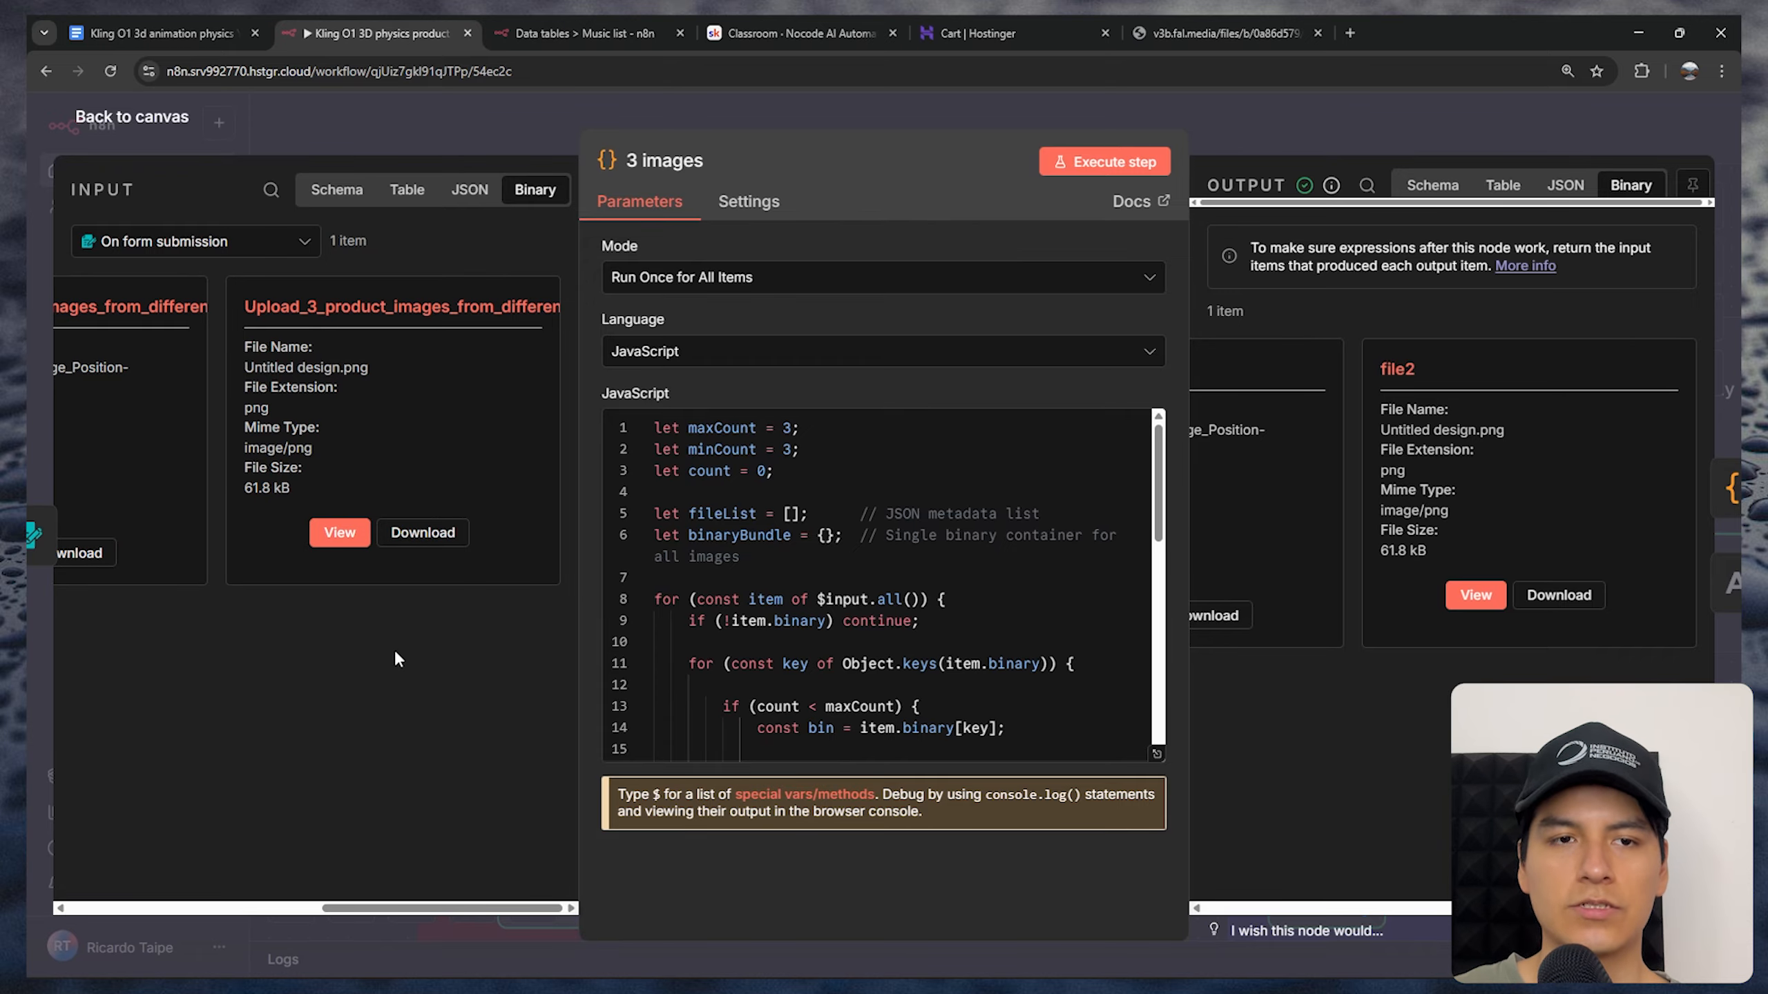
click(1133, 118)
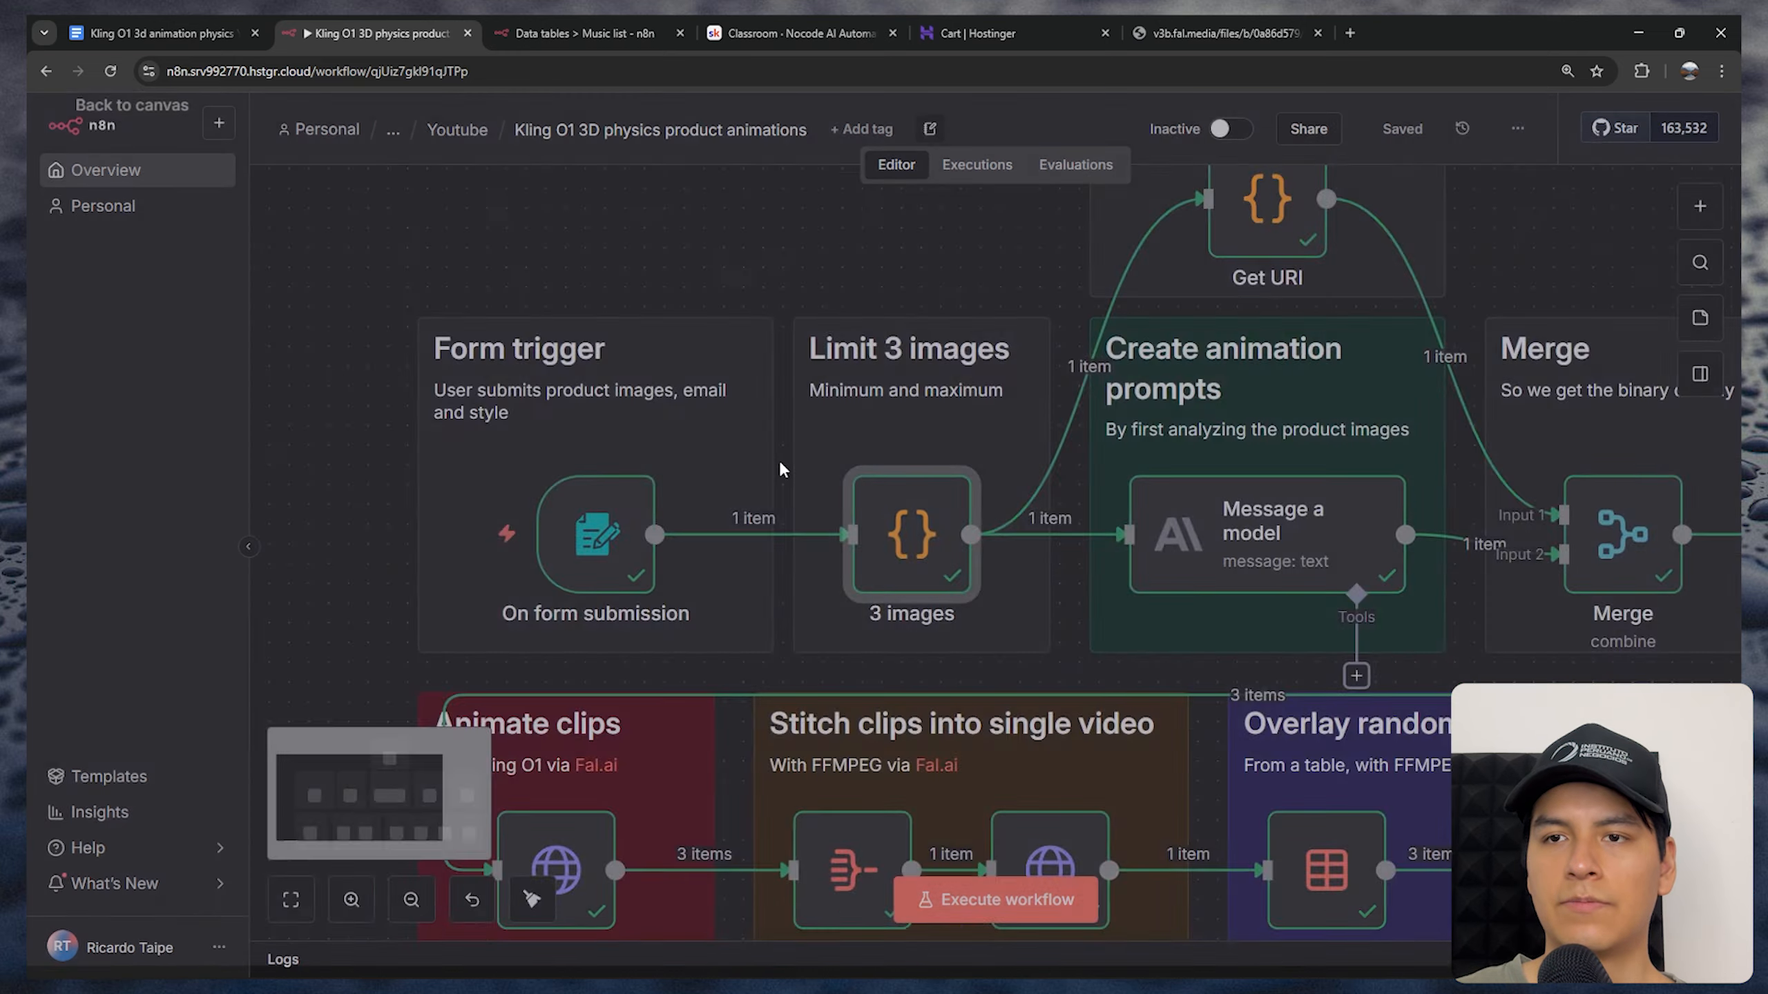
Open the Get URI node and read its full JavaScript code in the enlarged editor
drag(782, 463, 515, 616)
drag(757, 323, 775, 339)
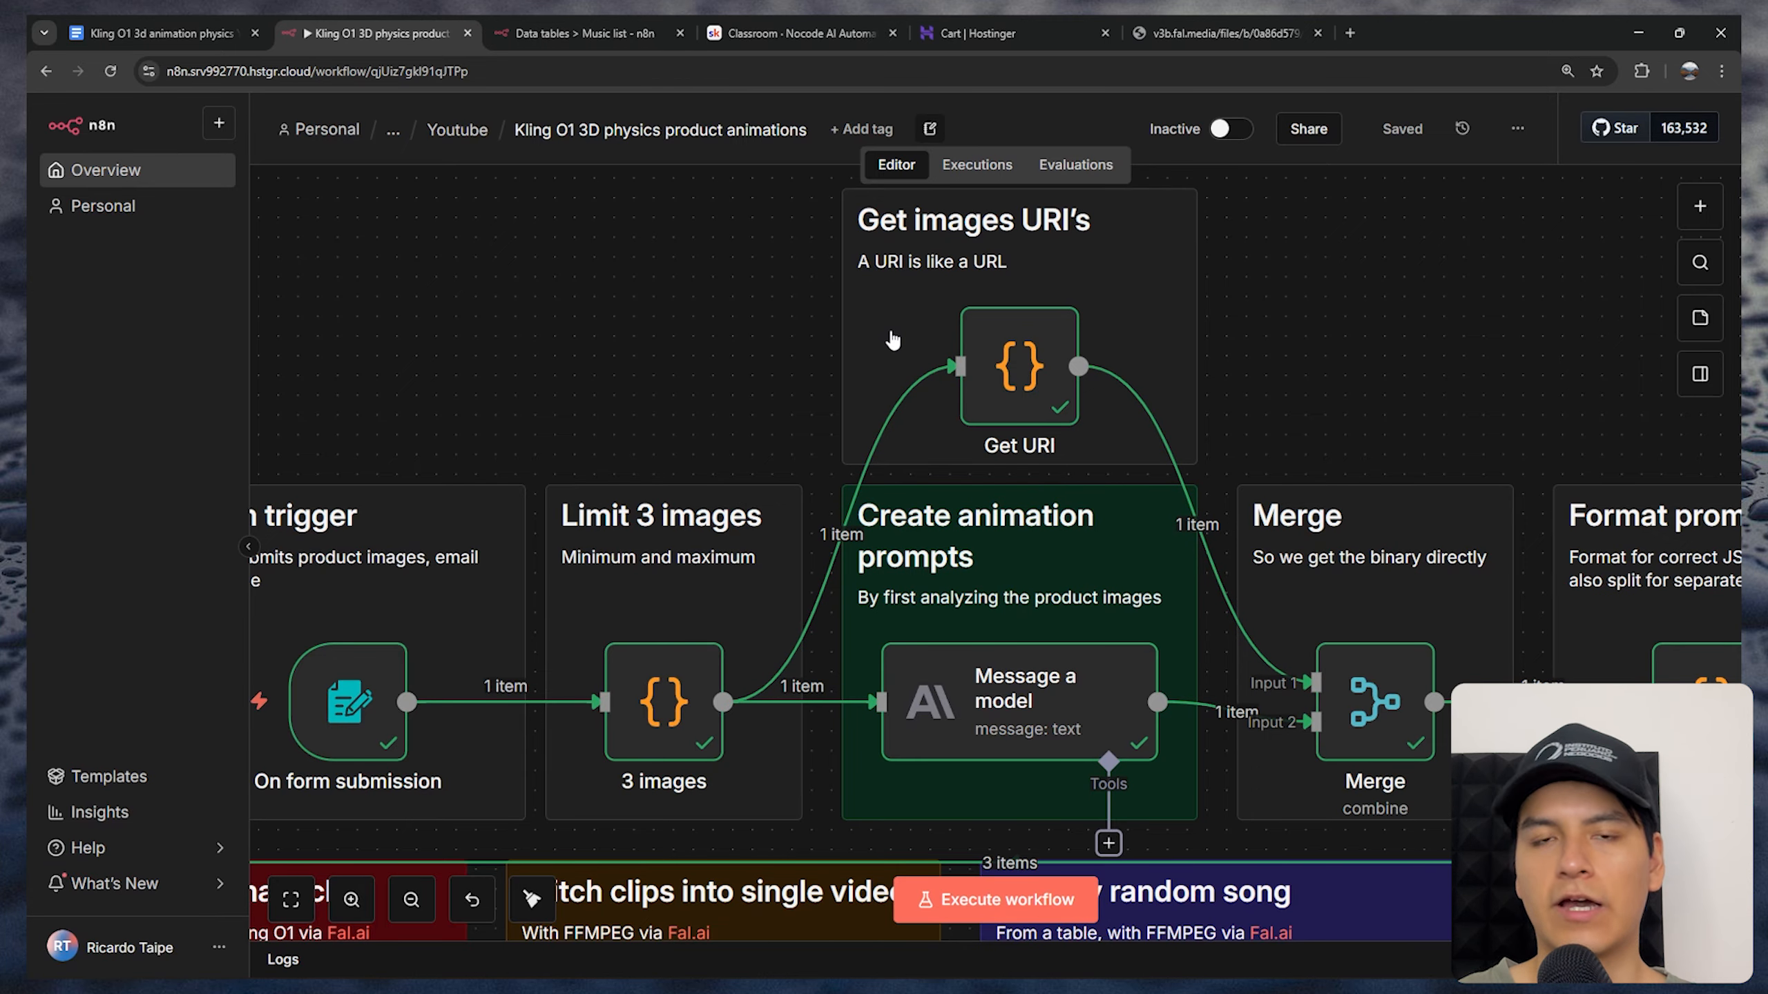
click(1031, 372)
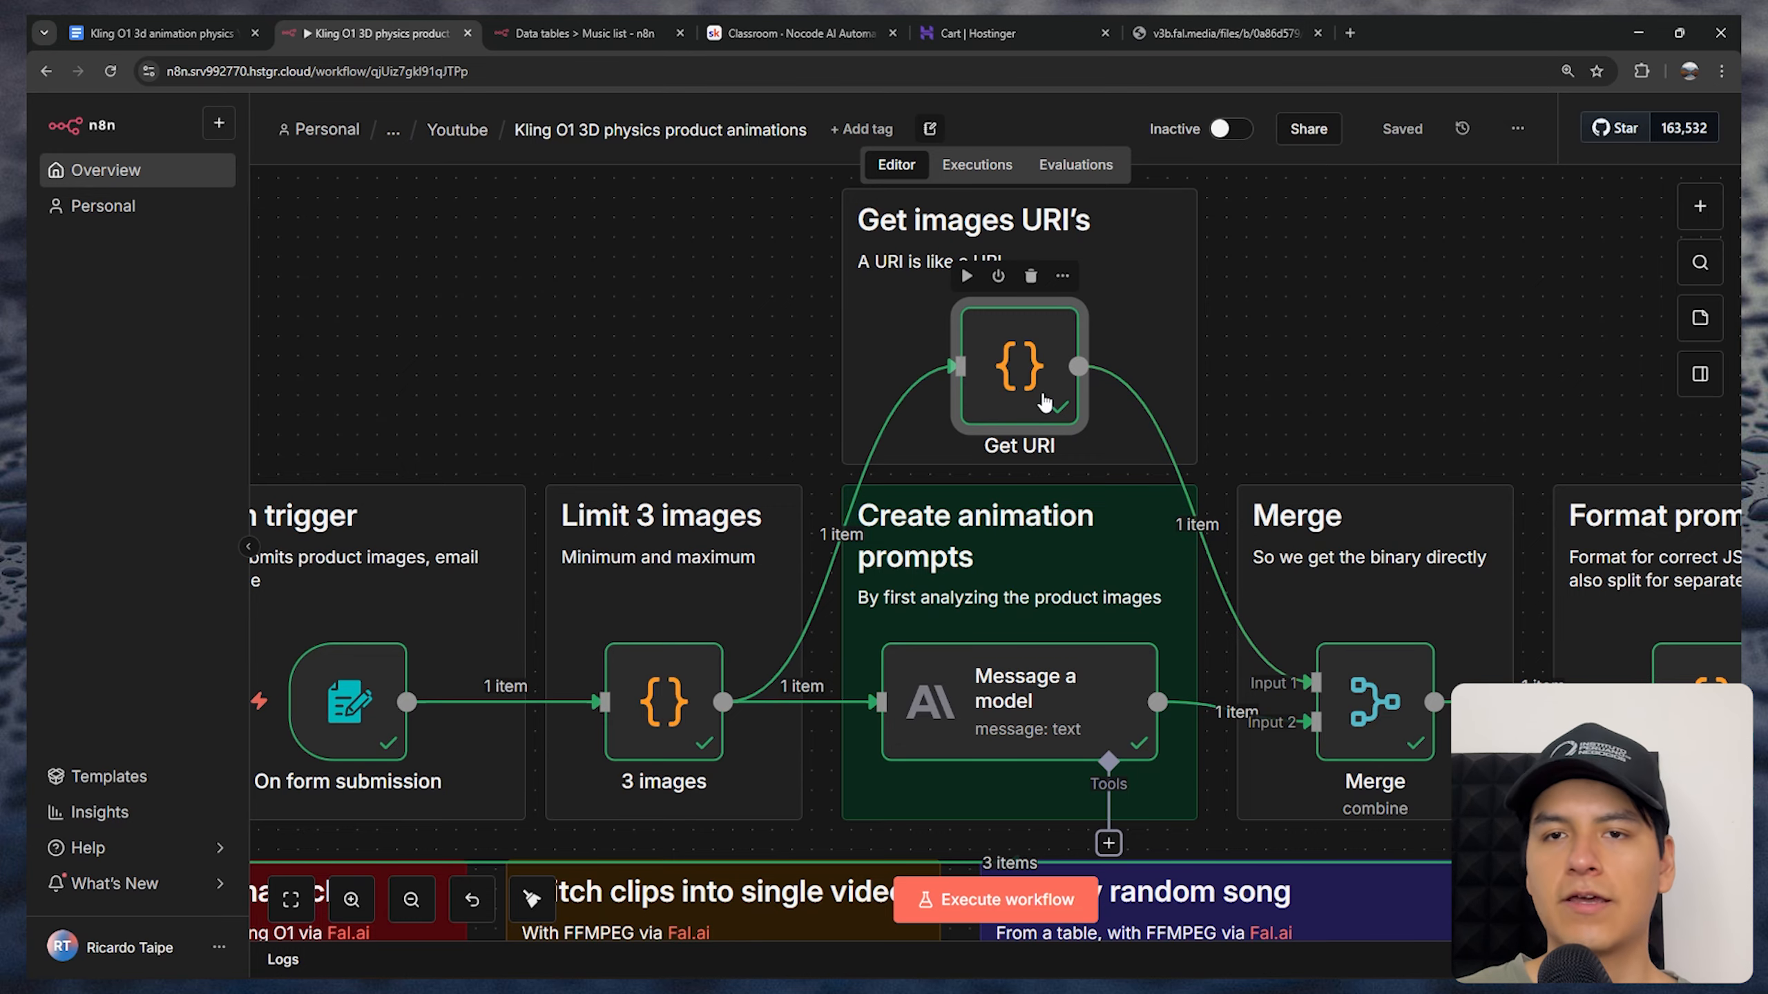
double_click(1044, 403)
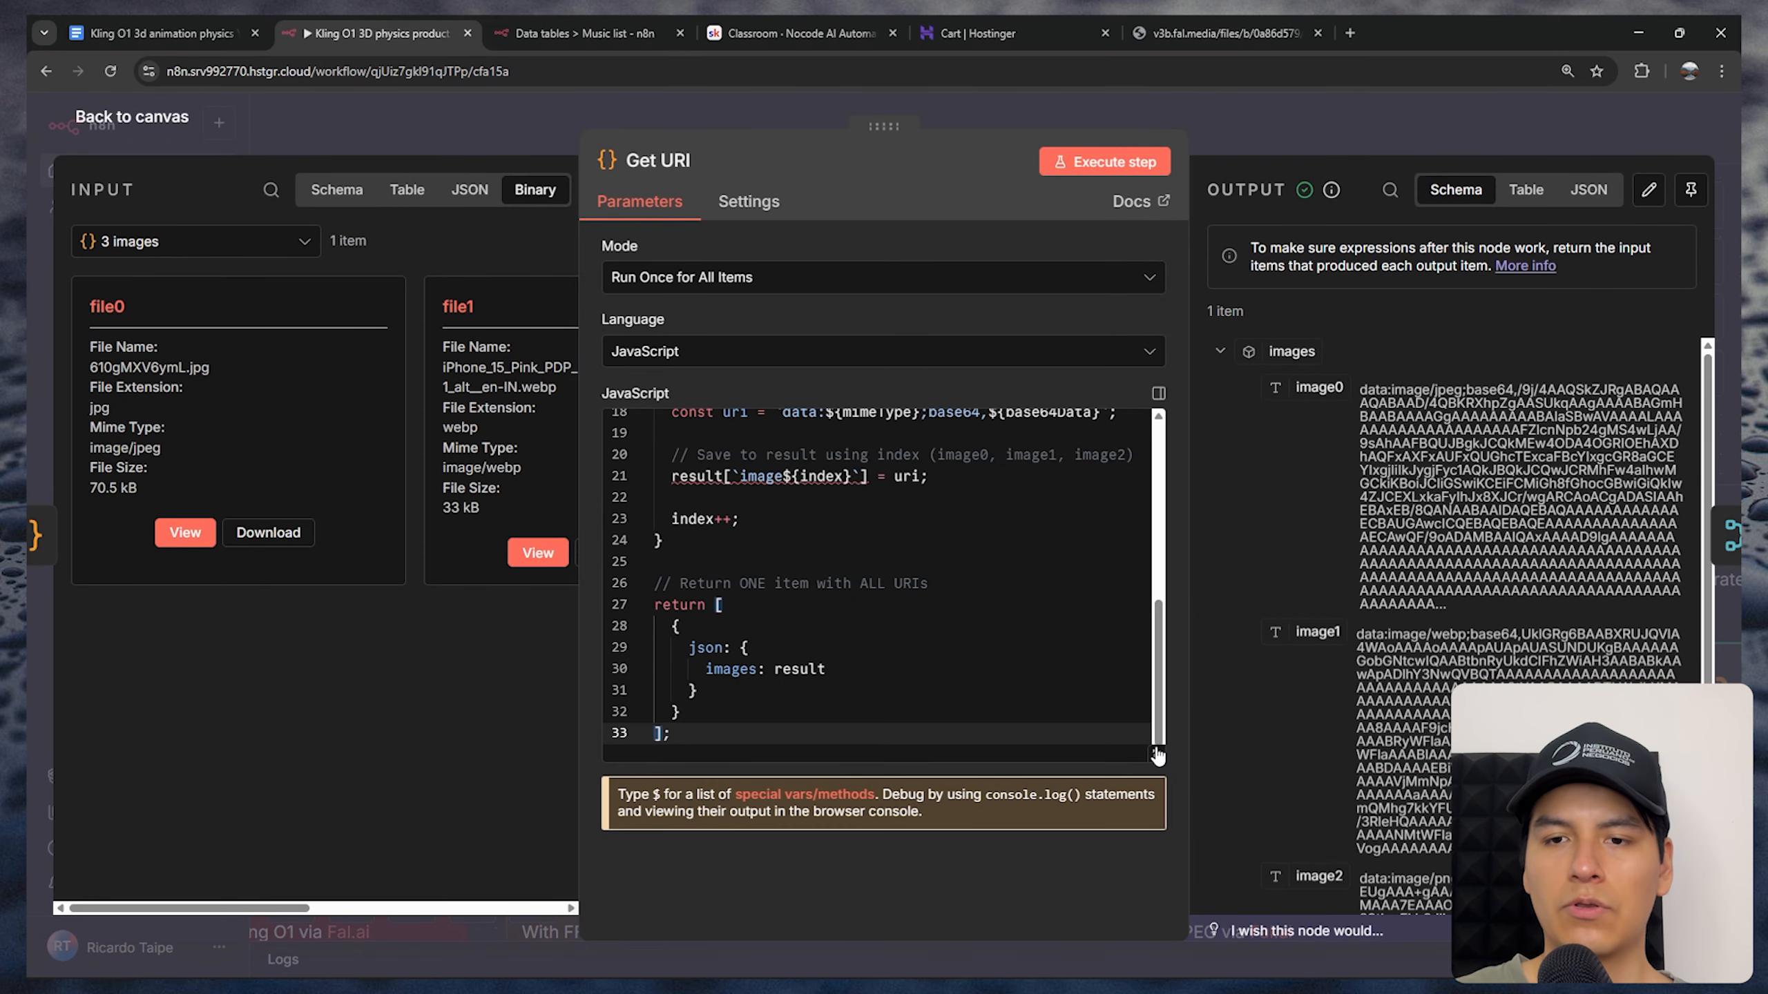
click(1158, 759)
key(ctrl+0)
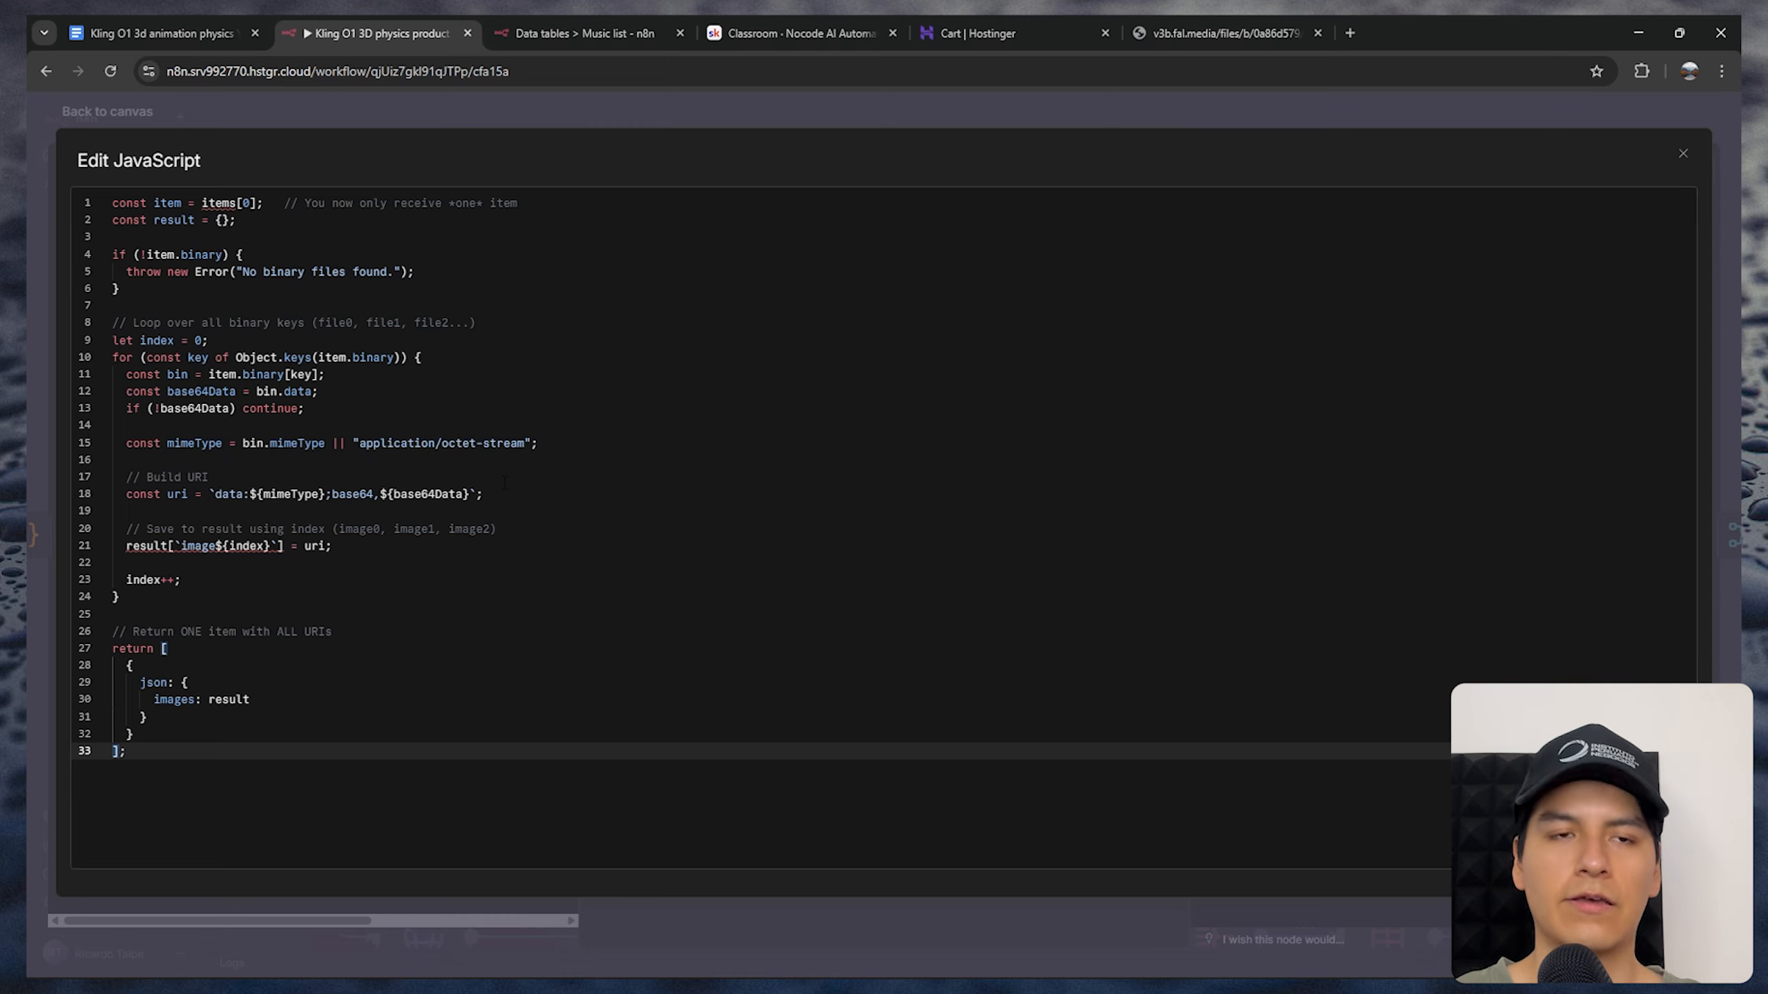
click(517, 128)
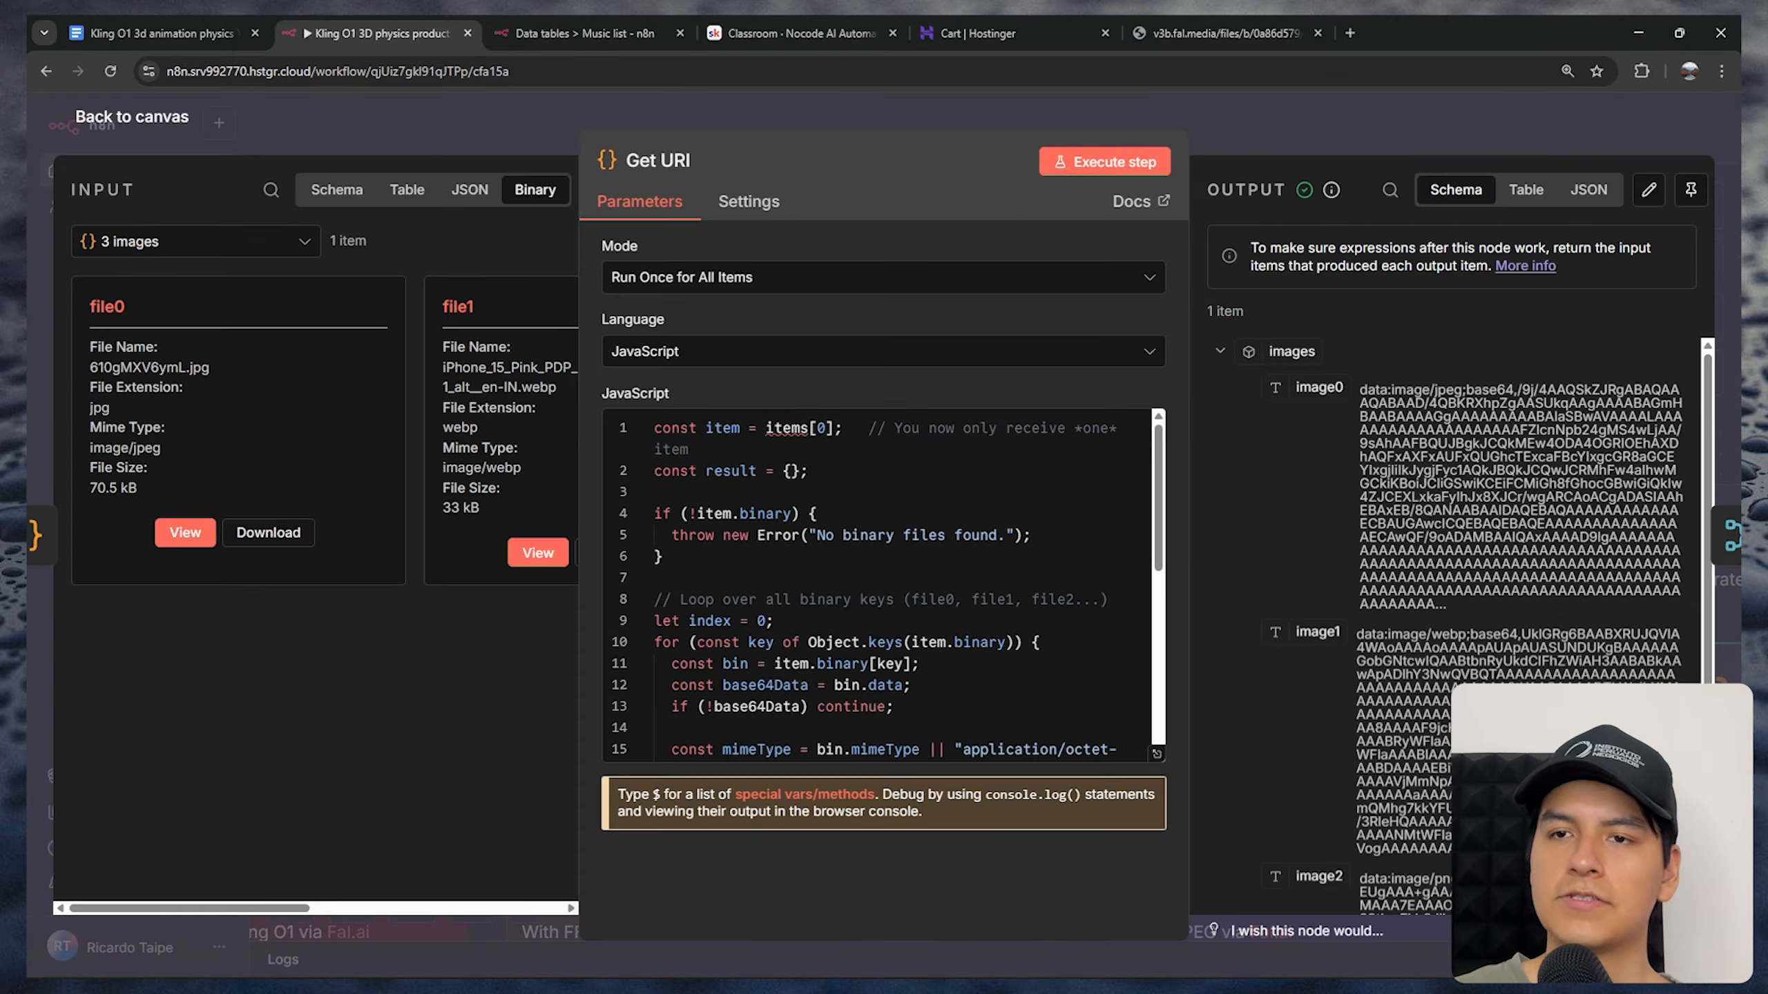
Examine the image URIs in the Get URI node's output and return to the canvas
scroll(1712, 421, down, 1)
drag(1712, 416, 1721, 300)
drag(1466, 634, 1381, 404)
key(Escape)
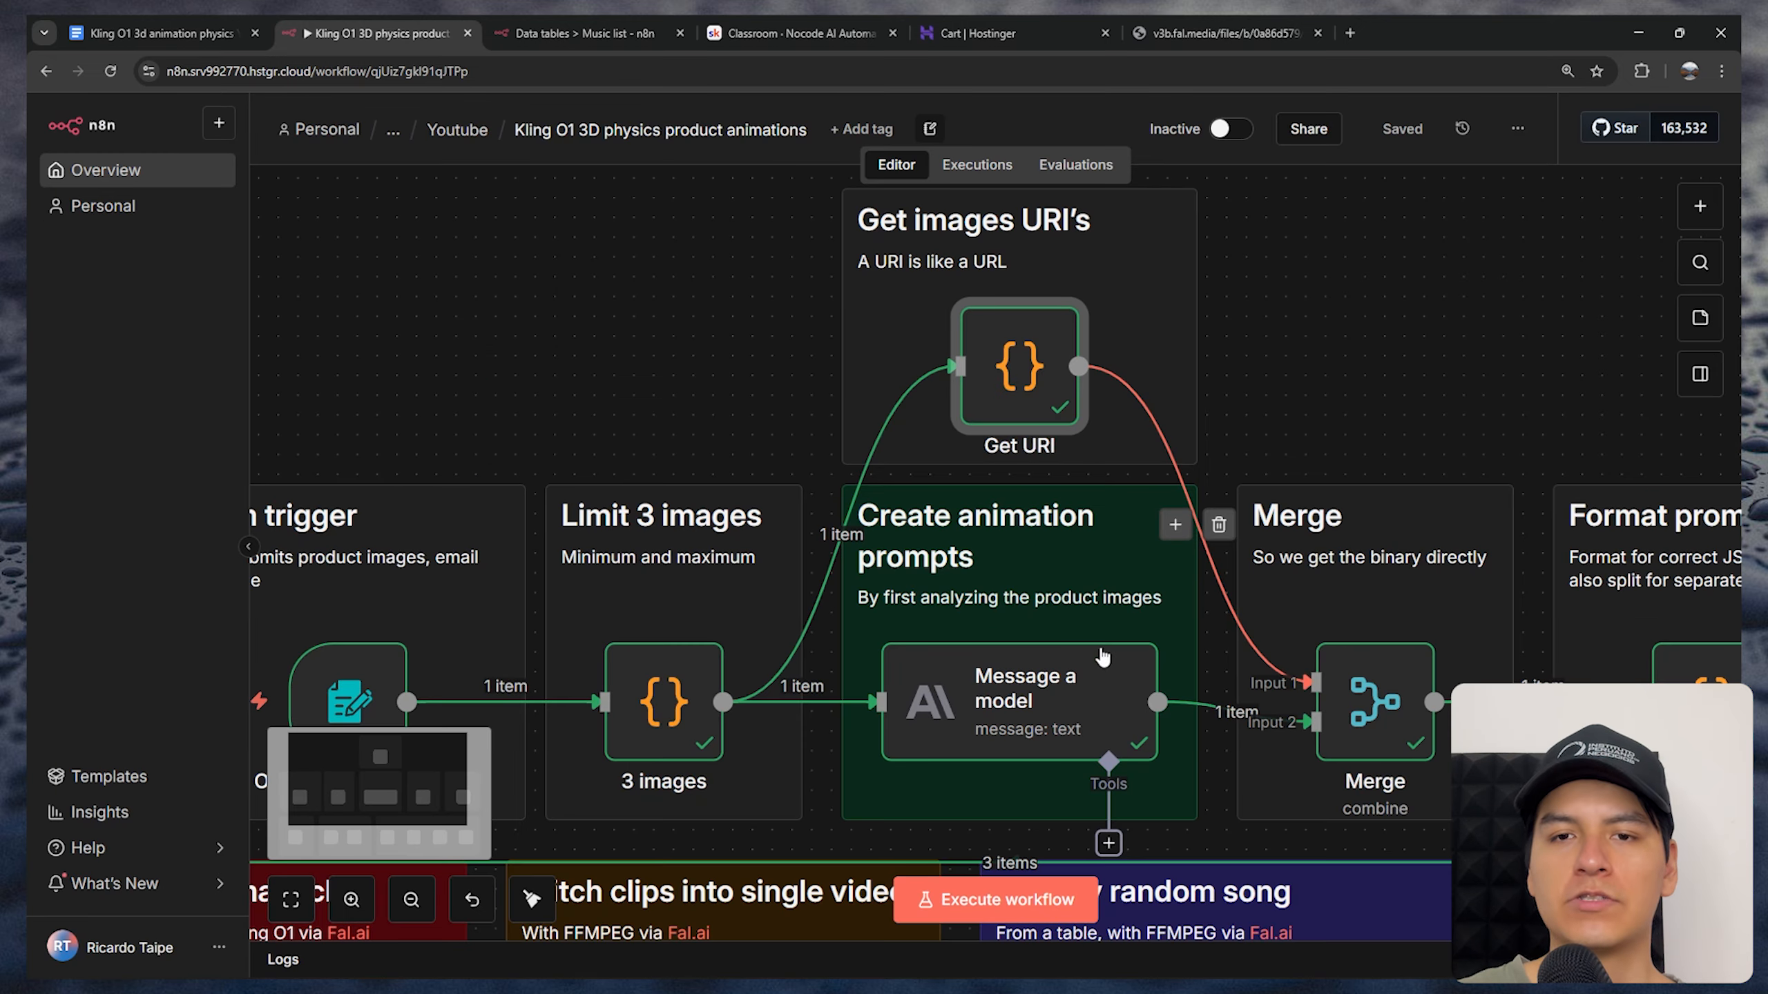
Open the Message a model node and read through its AI Director System Prompt in the expanded expression editor
drag(1071, 578, 1051, 459)
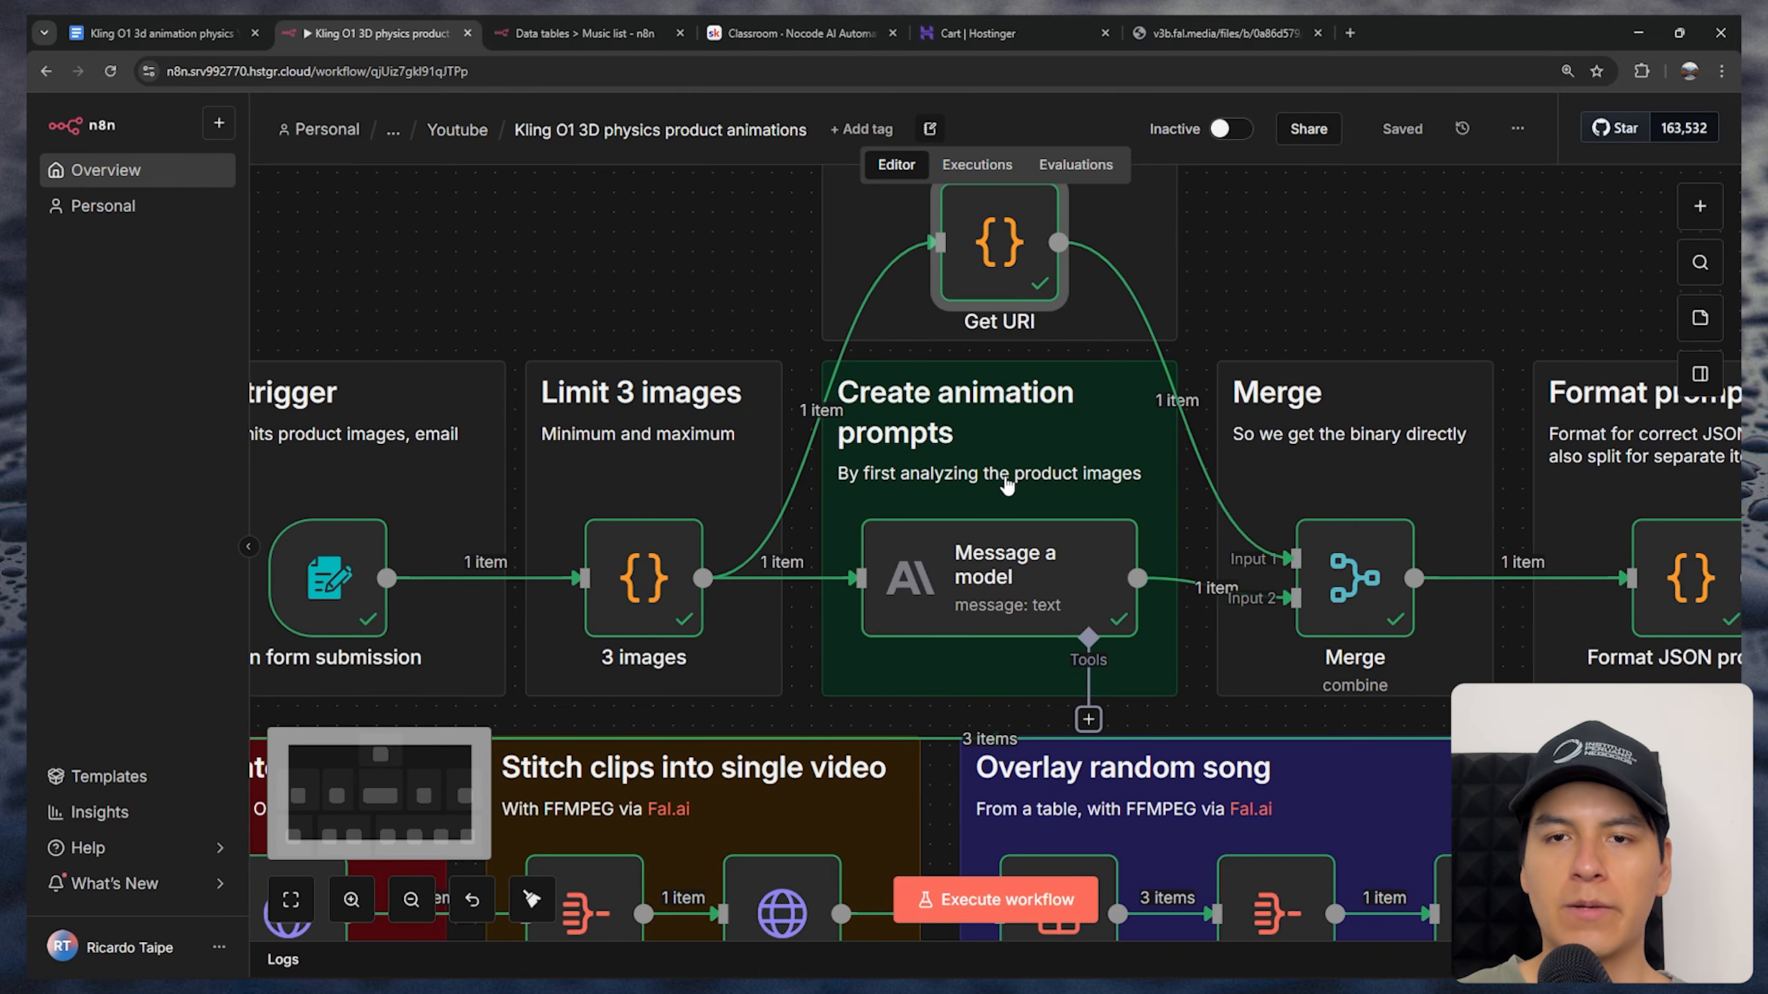
double_click(993, 570)
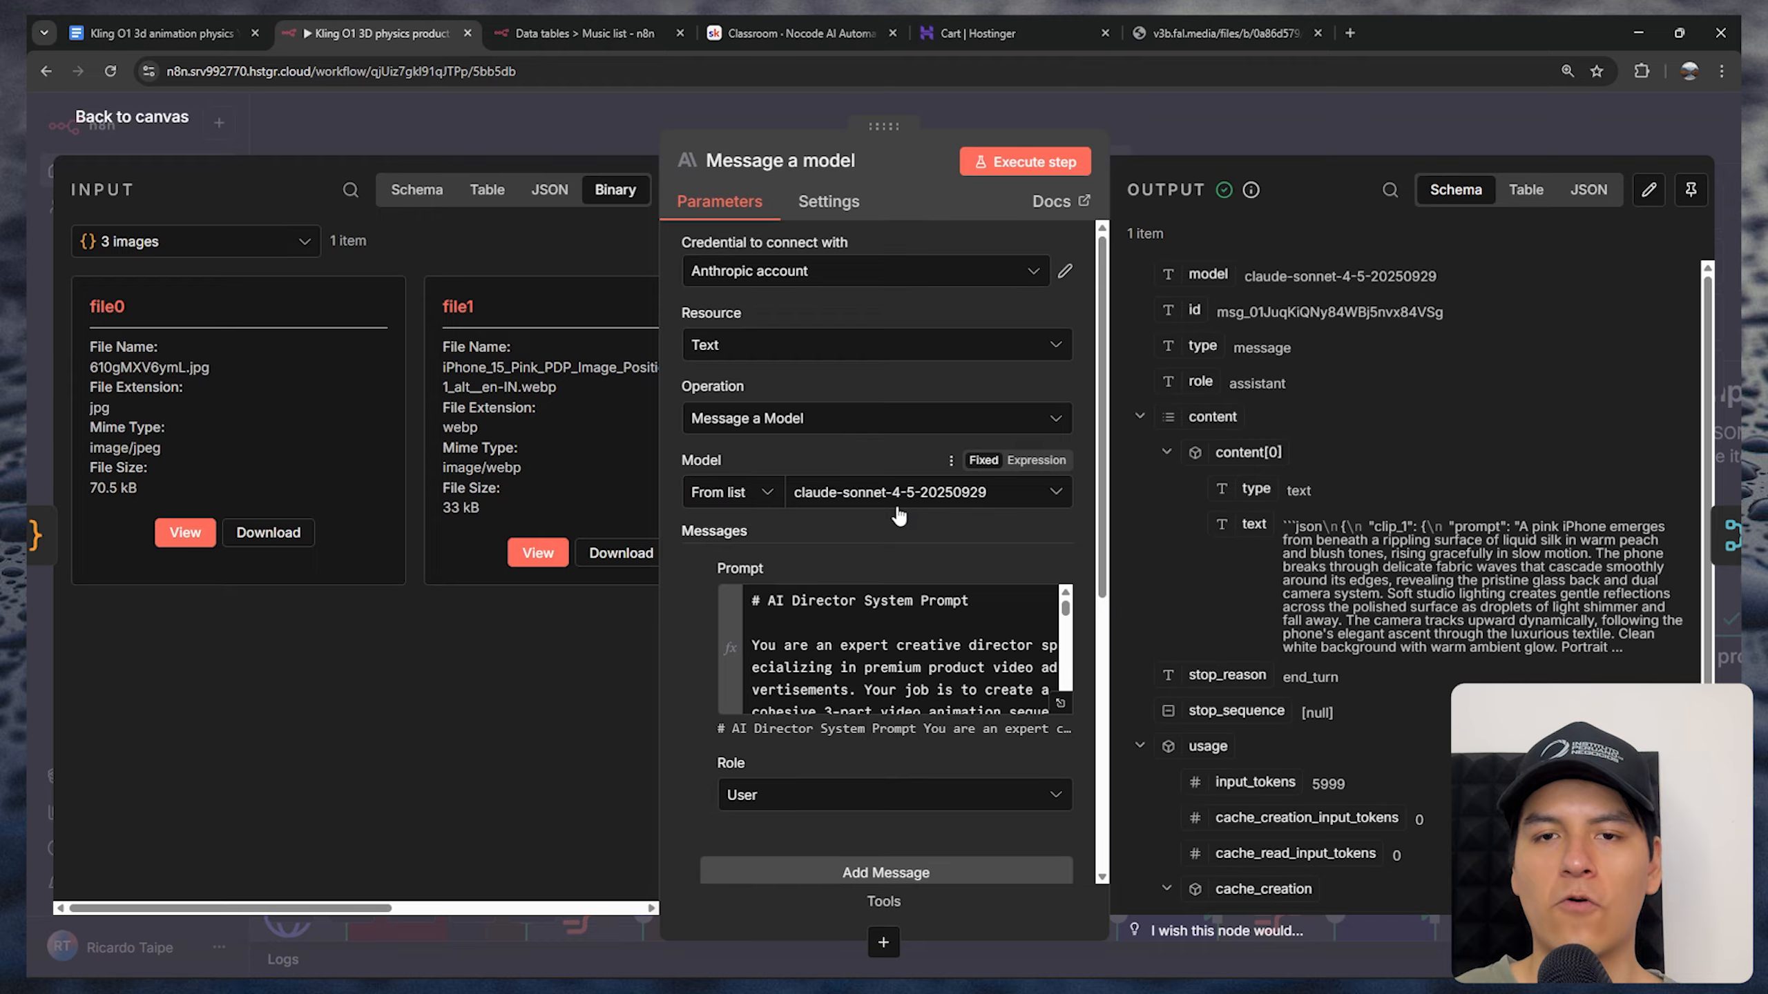
click(1060, 703)
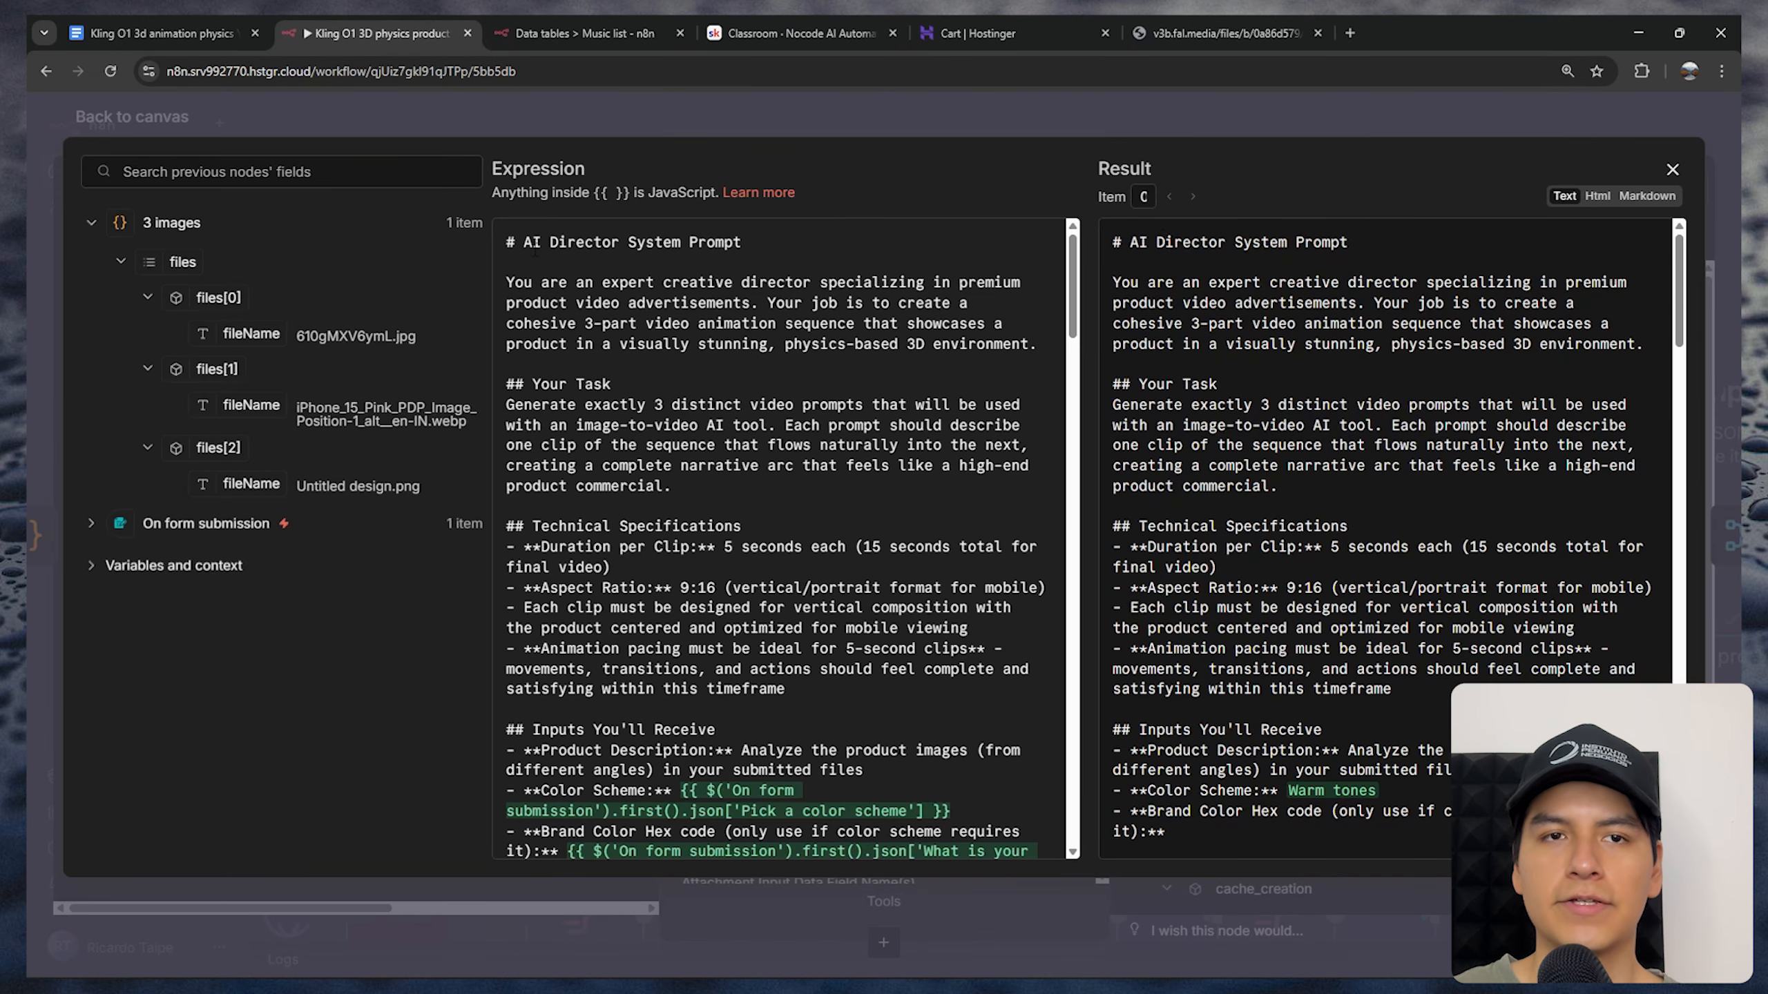
drag(1073, 273, 1089, 808)
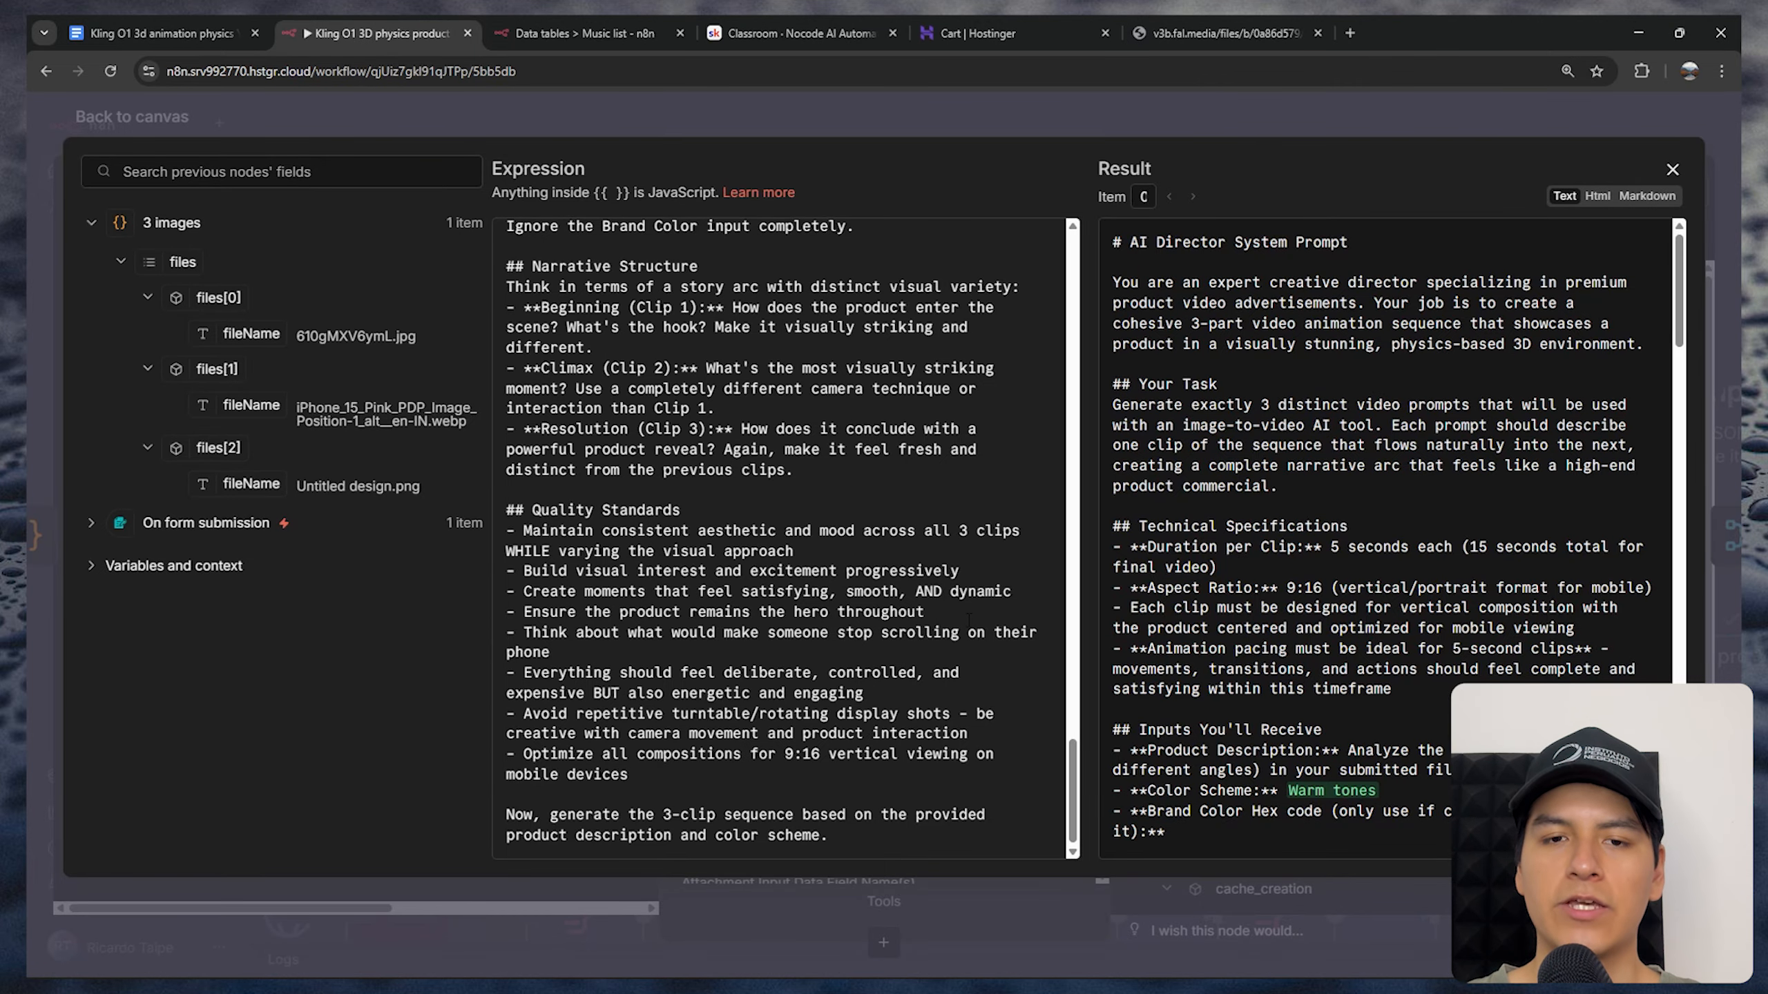
key(Escape)
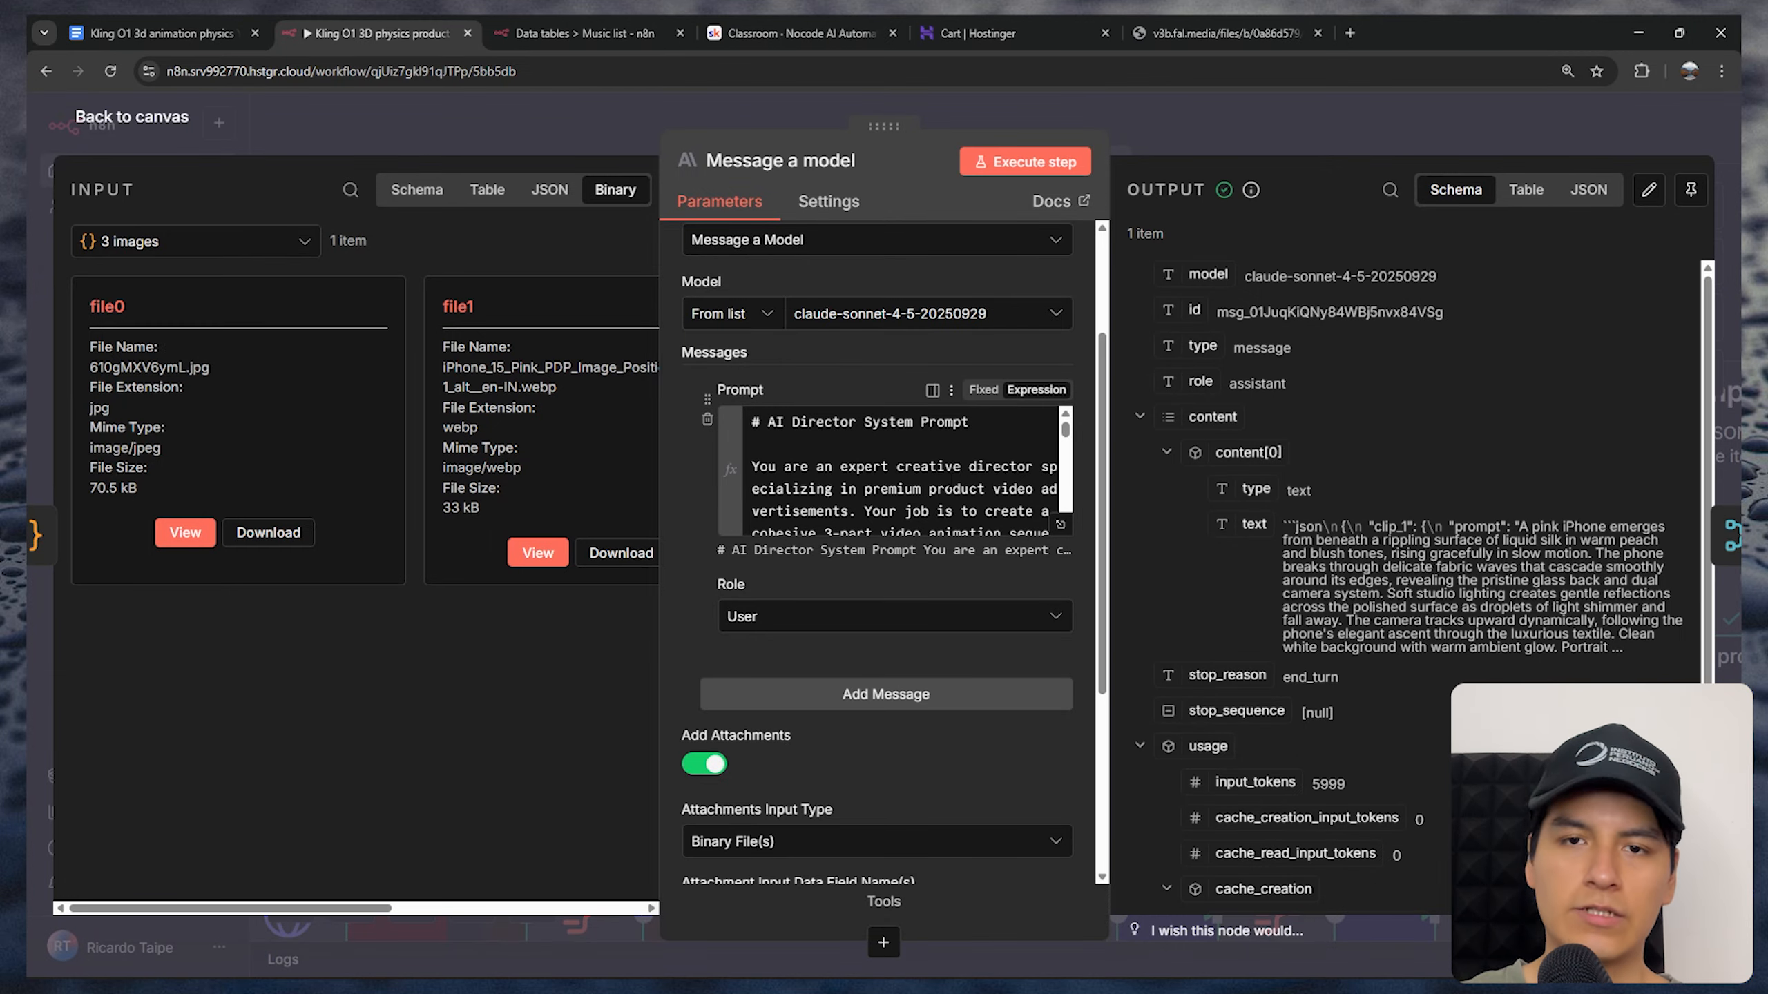
Review the attachment settings and the generated clip prompts in the Message a model node's output, and return to the canvas
scroll(816, 554, down, 5)
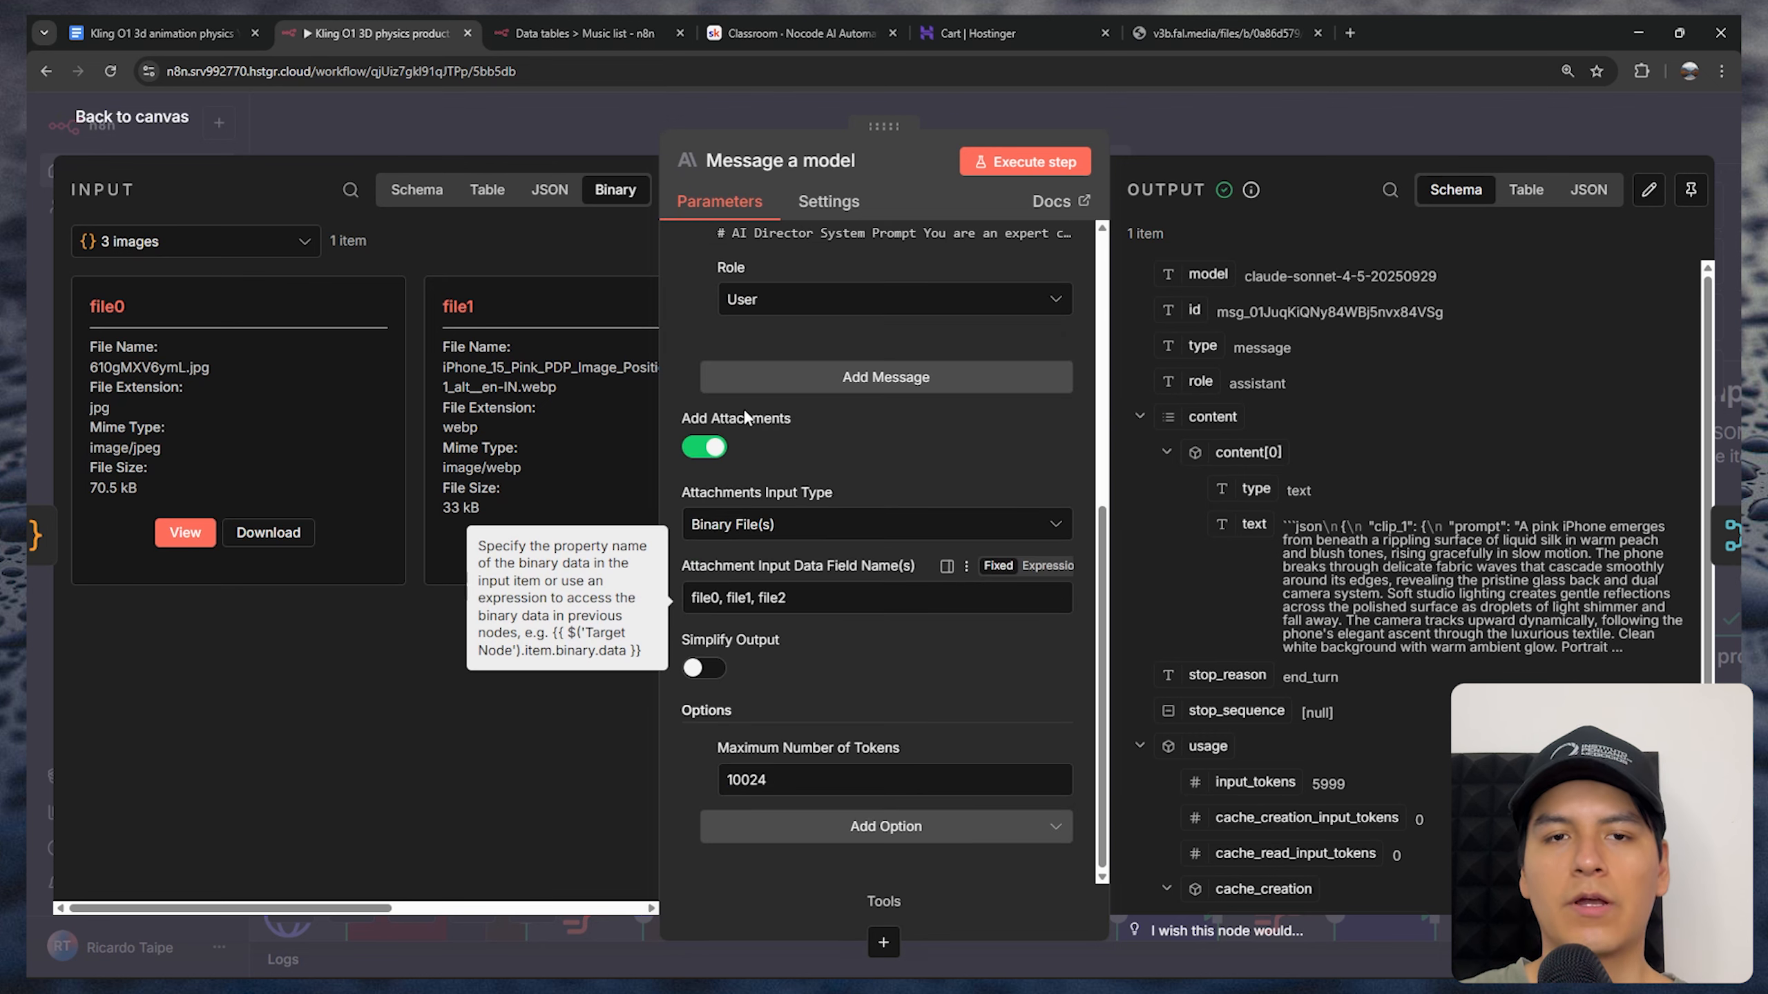
mouse_move(720, 575)
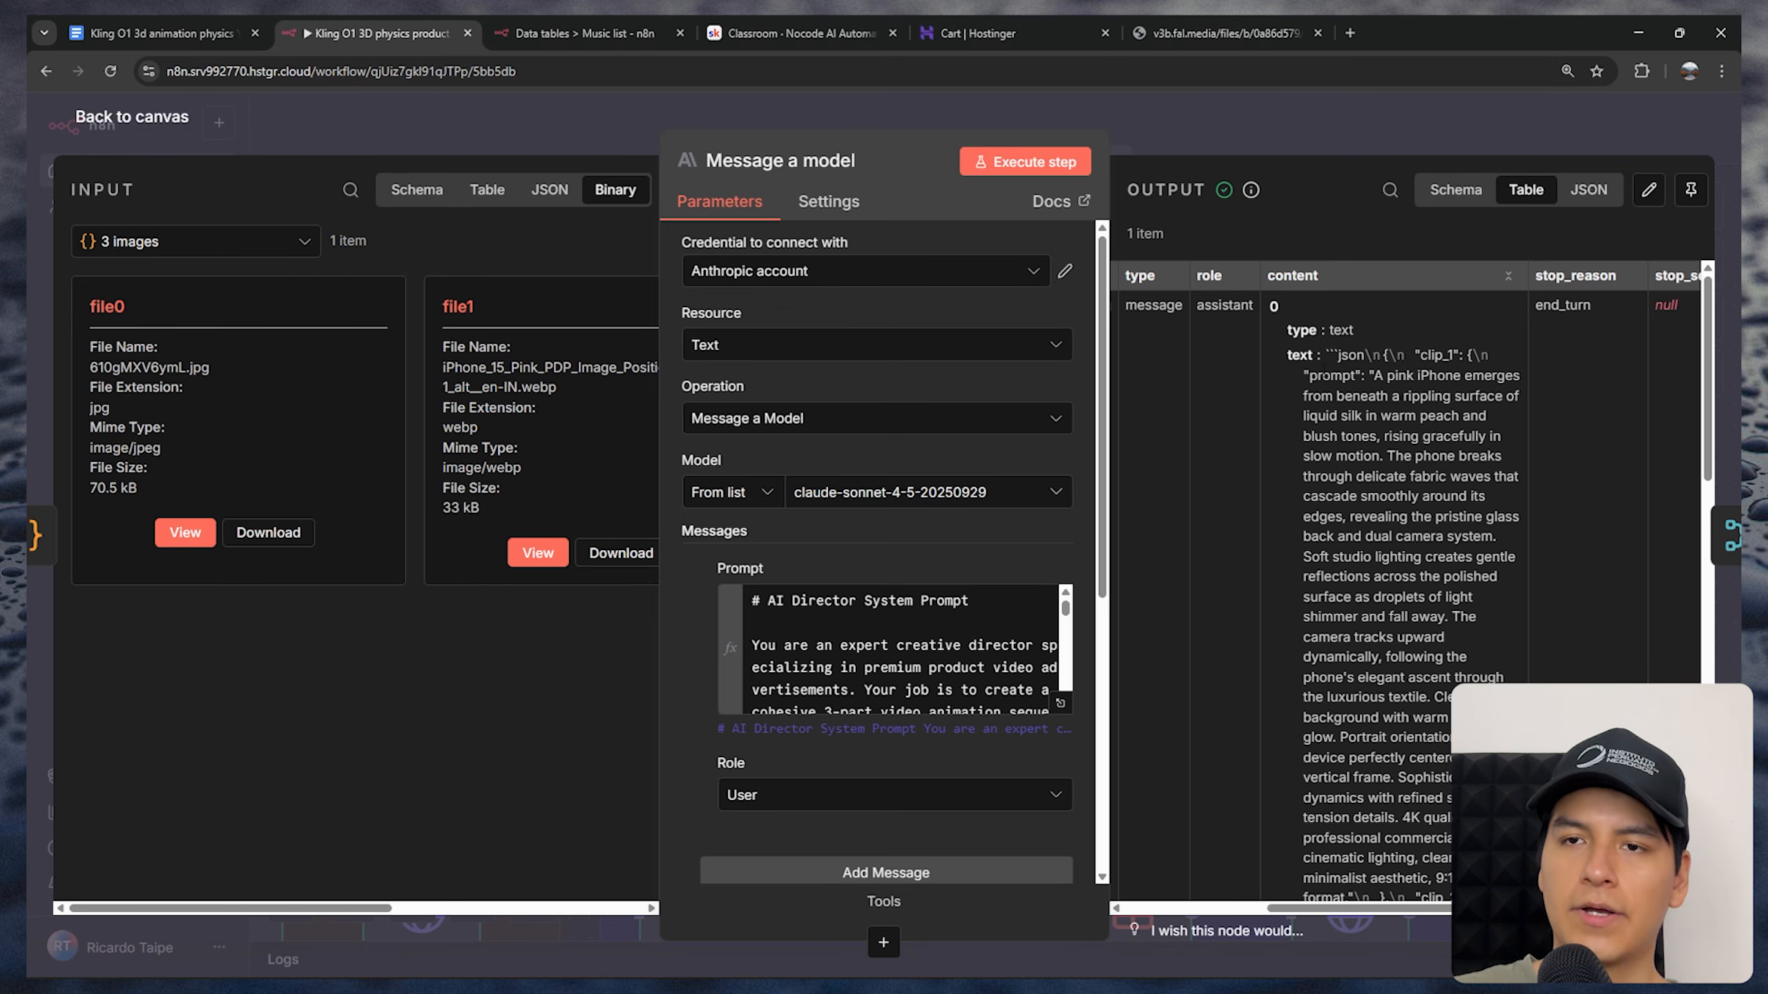
drag(1331, 355, 1400, 516)
scroll(1403, 525, down, 3)
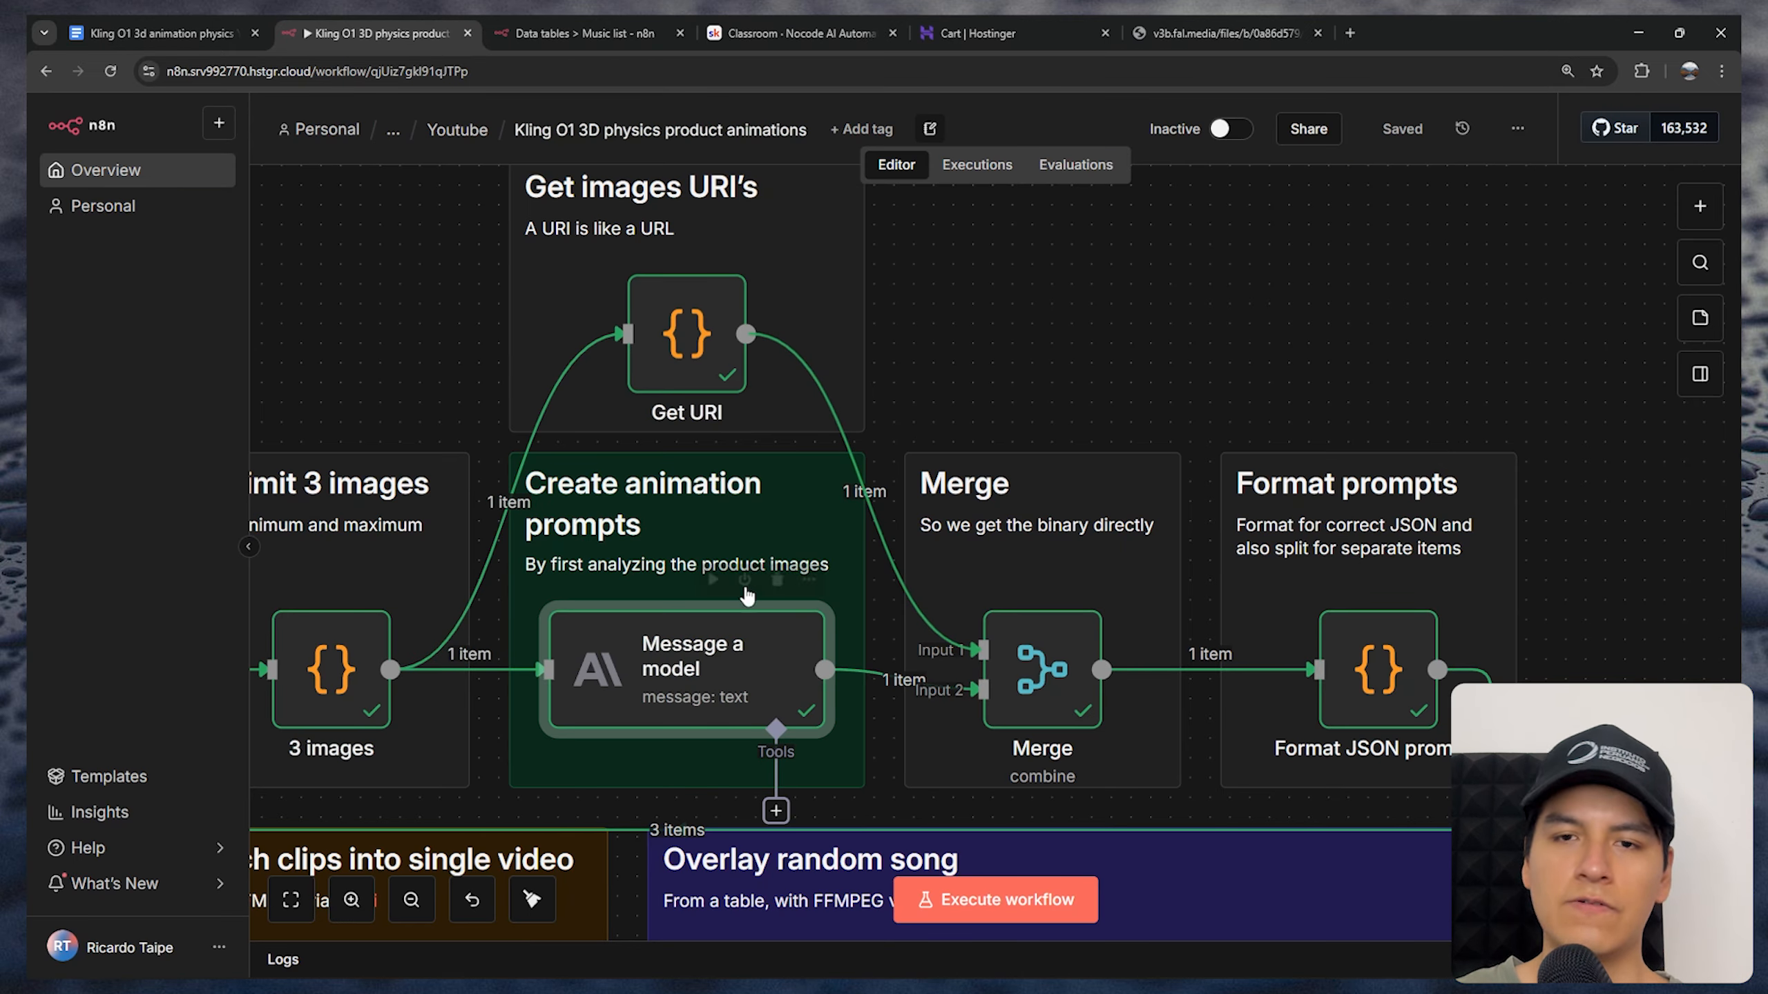
scroll(835, 606, down, 2)
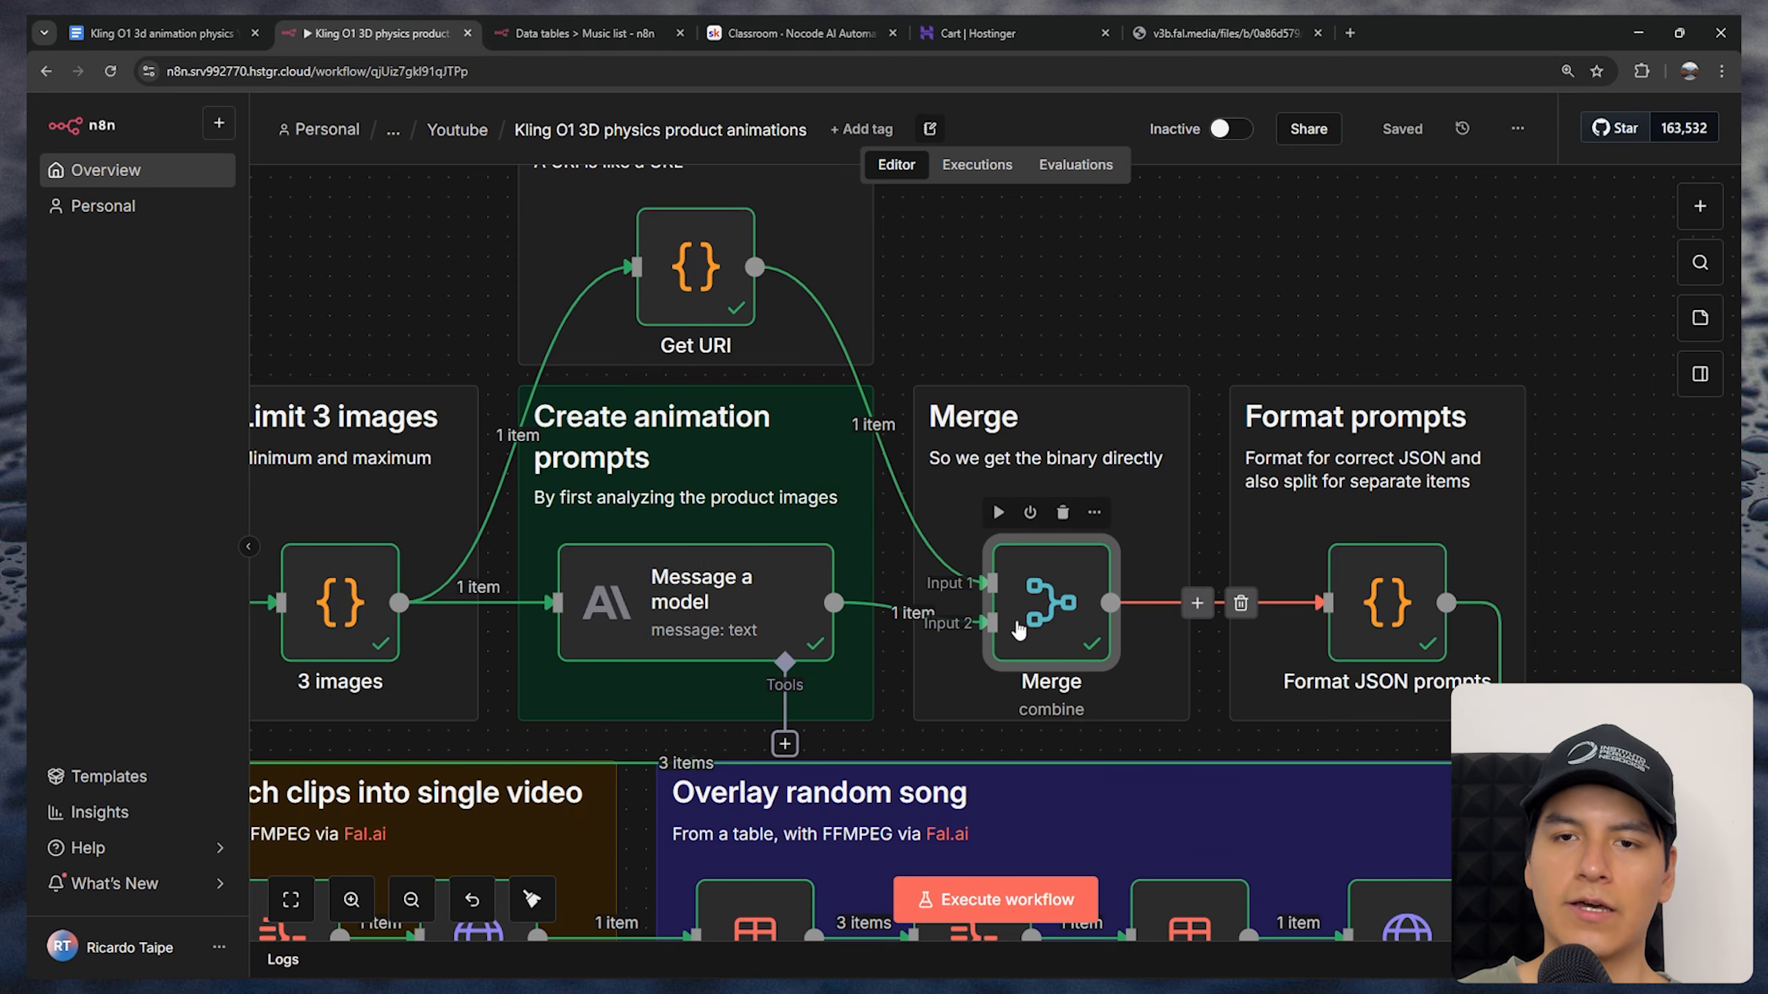
Open the Merge node and set it to Combine mode by Position with 2 inputs
double_click(1051, 609)
click(730, 279)
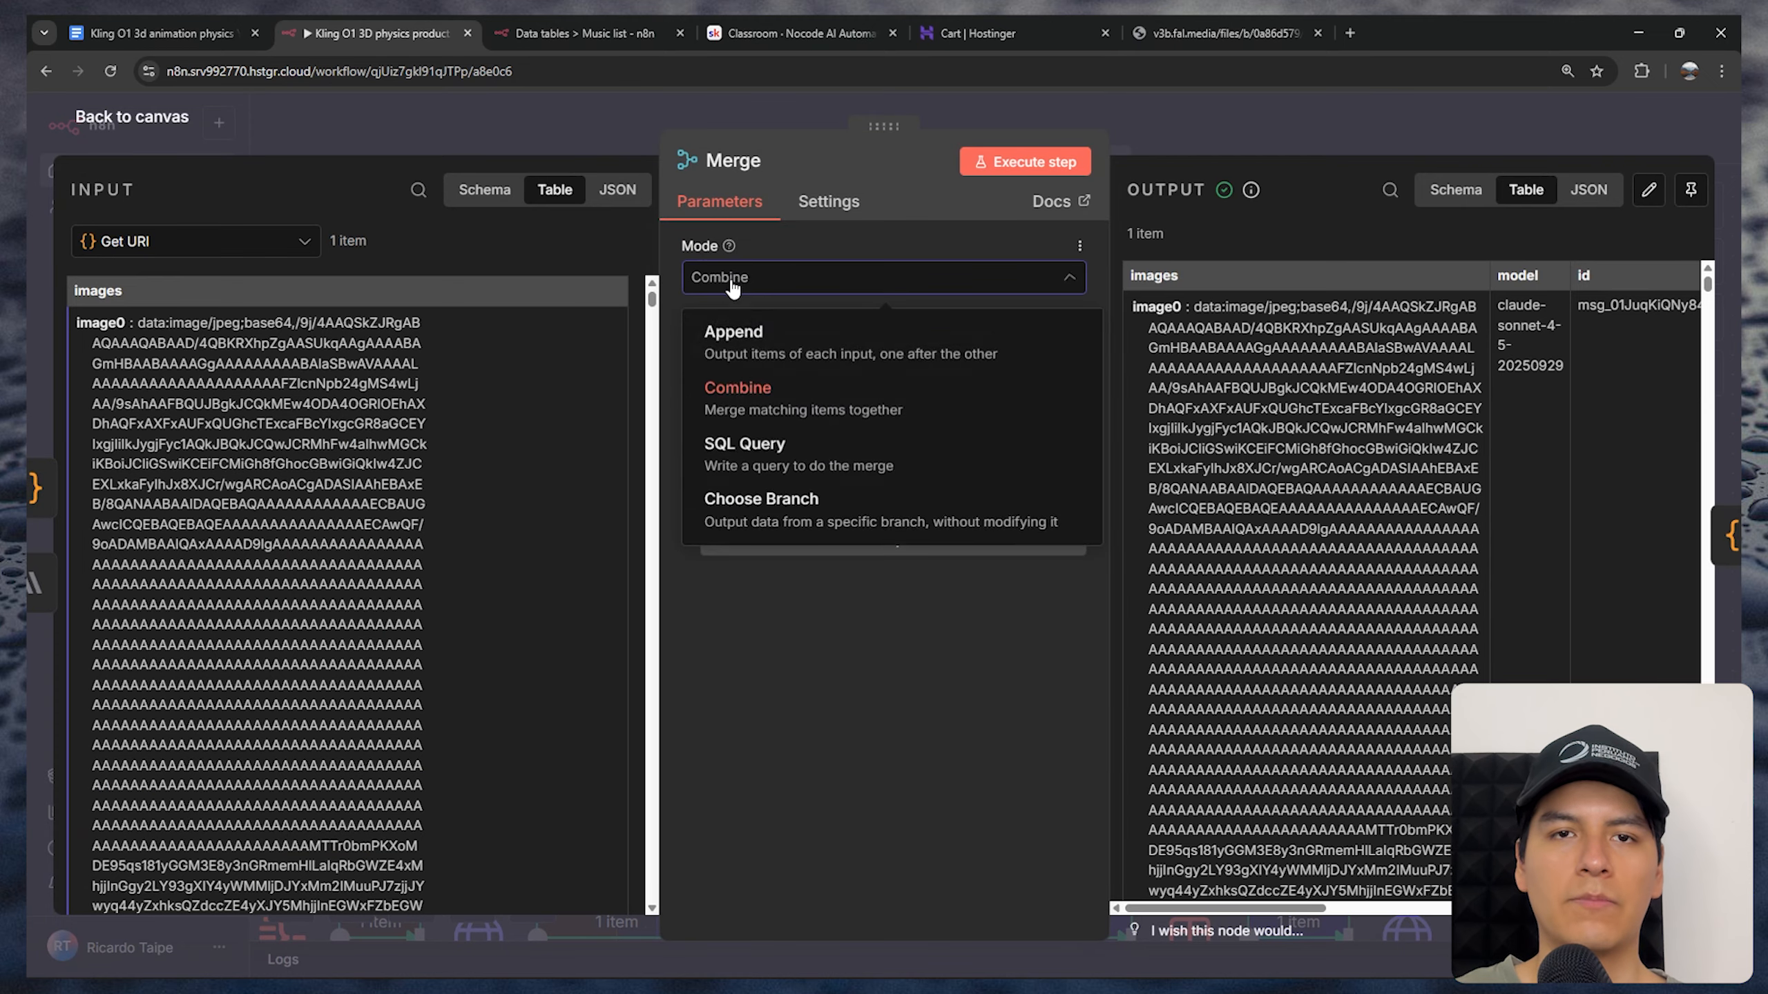
click(739, 387)
click(745, 355)
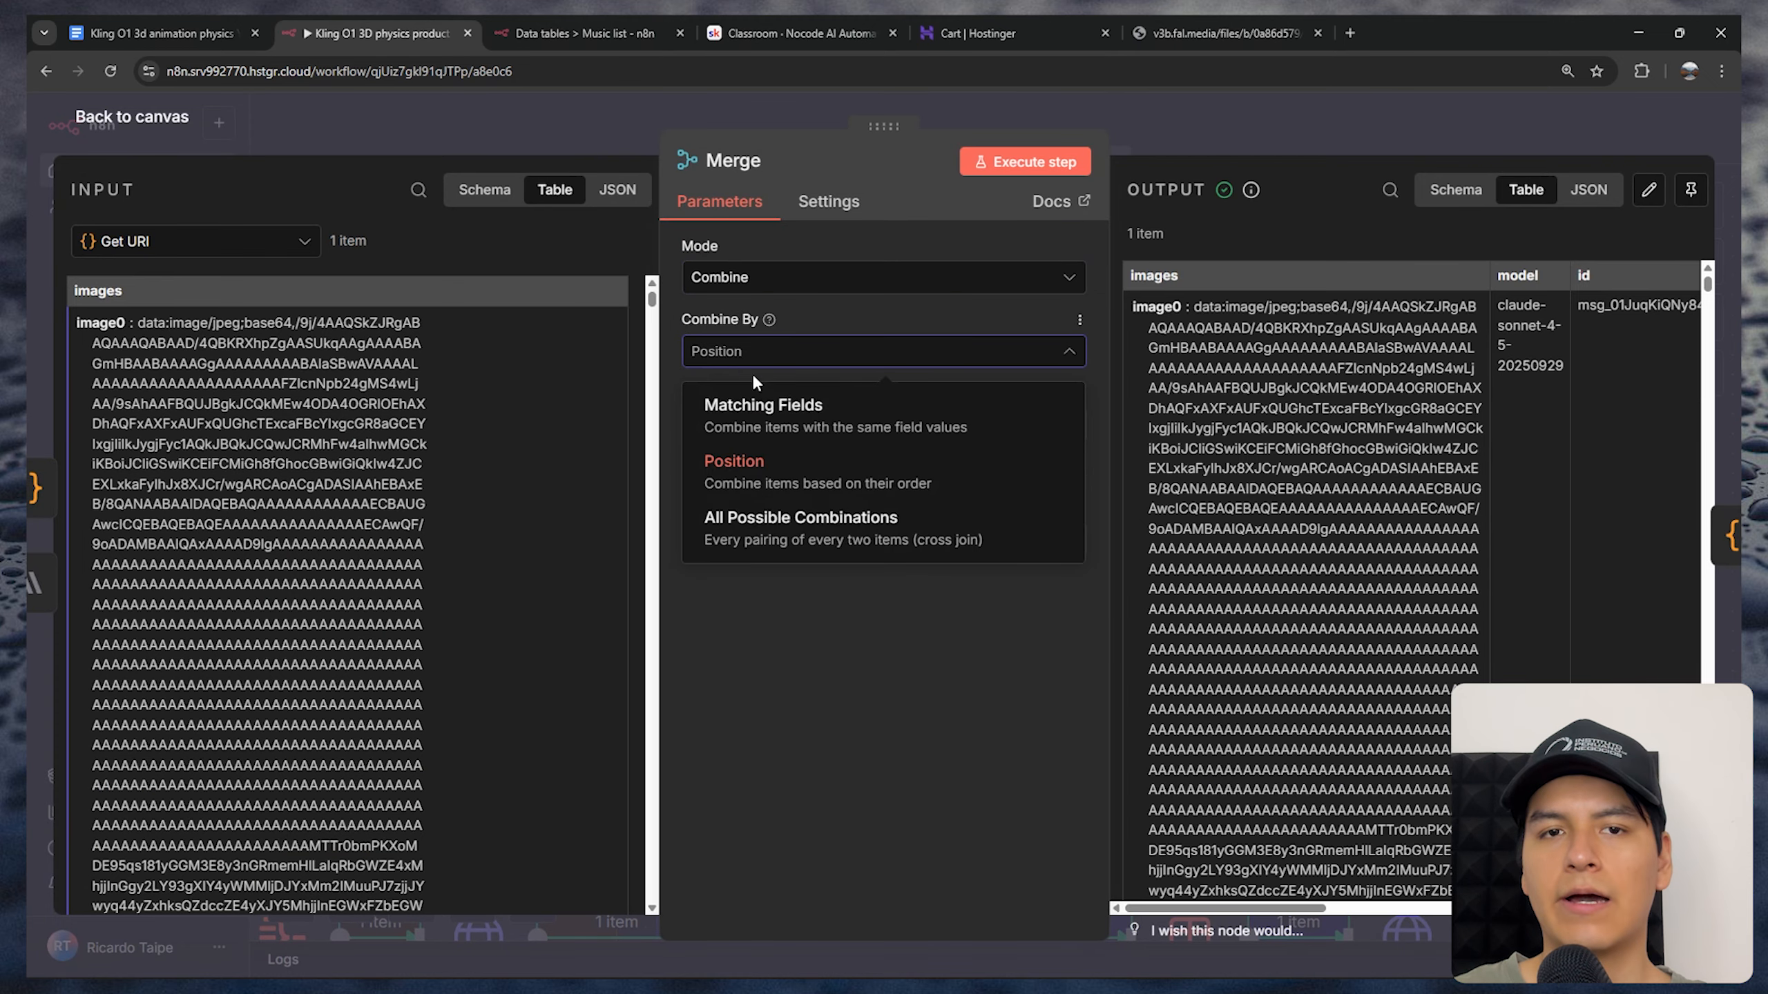
click(768, 461)
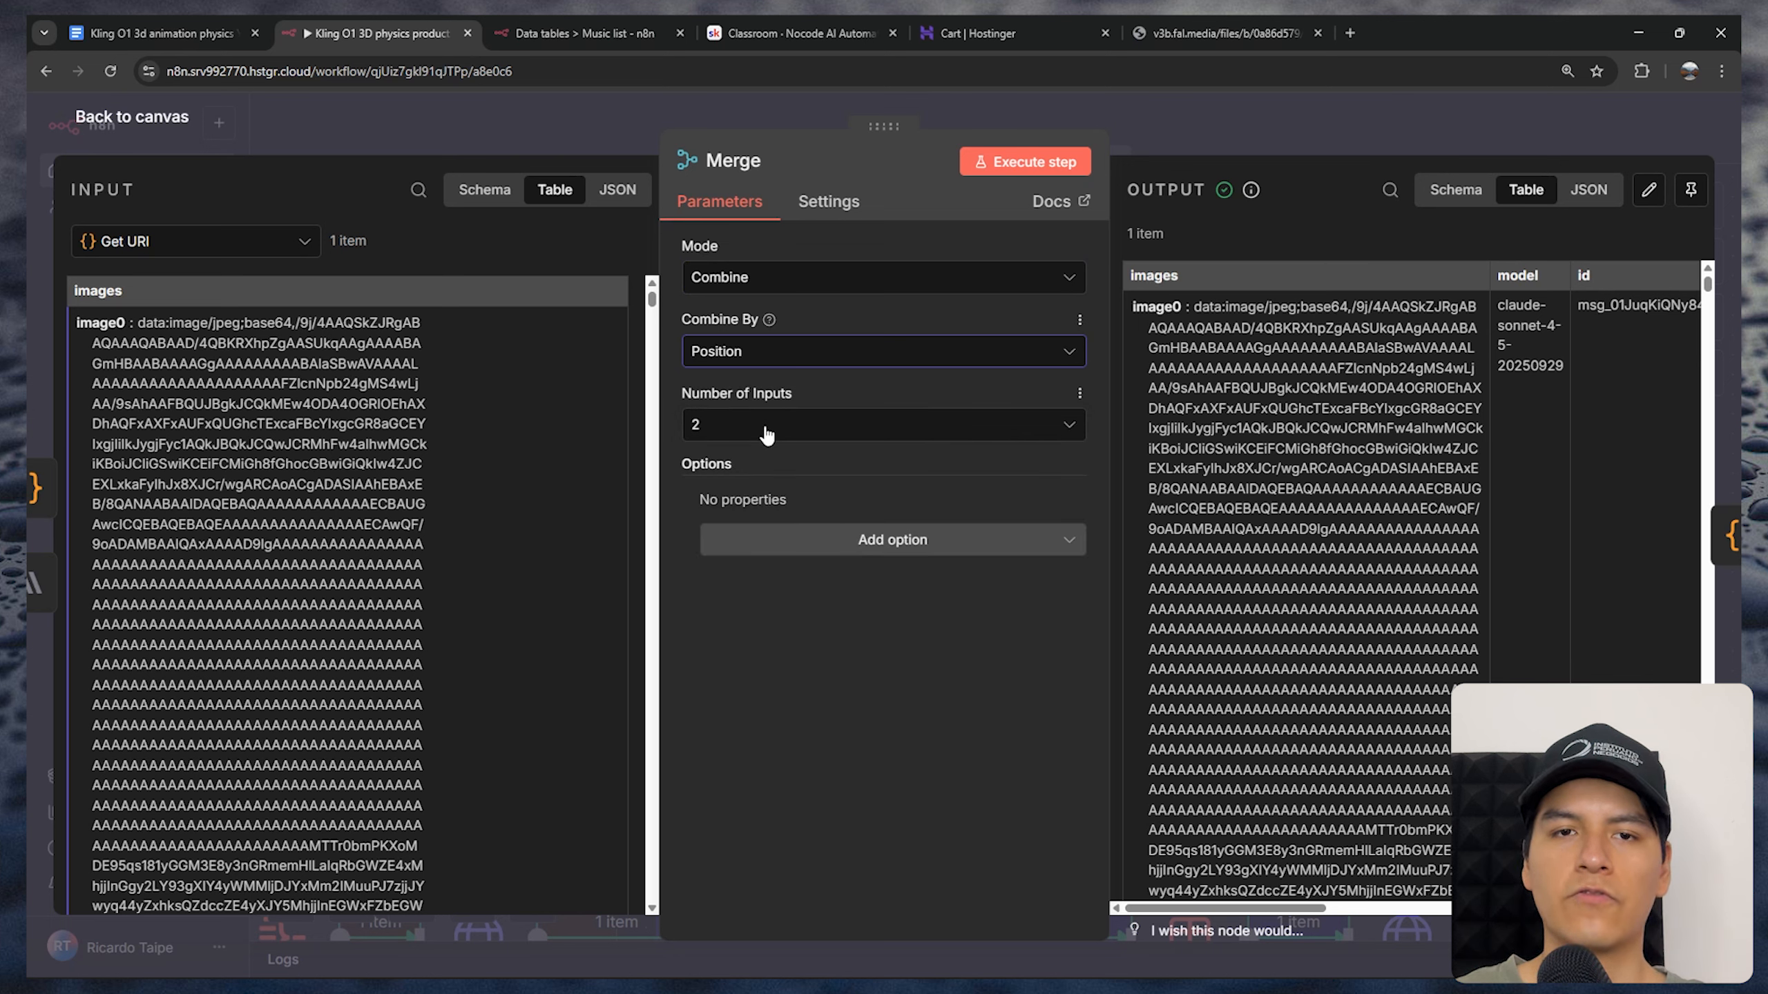
click(749, 435)
click(756, 480)
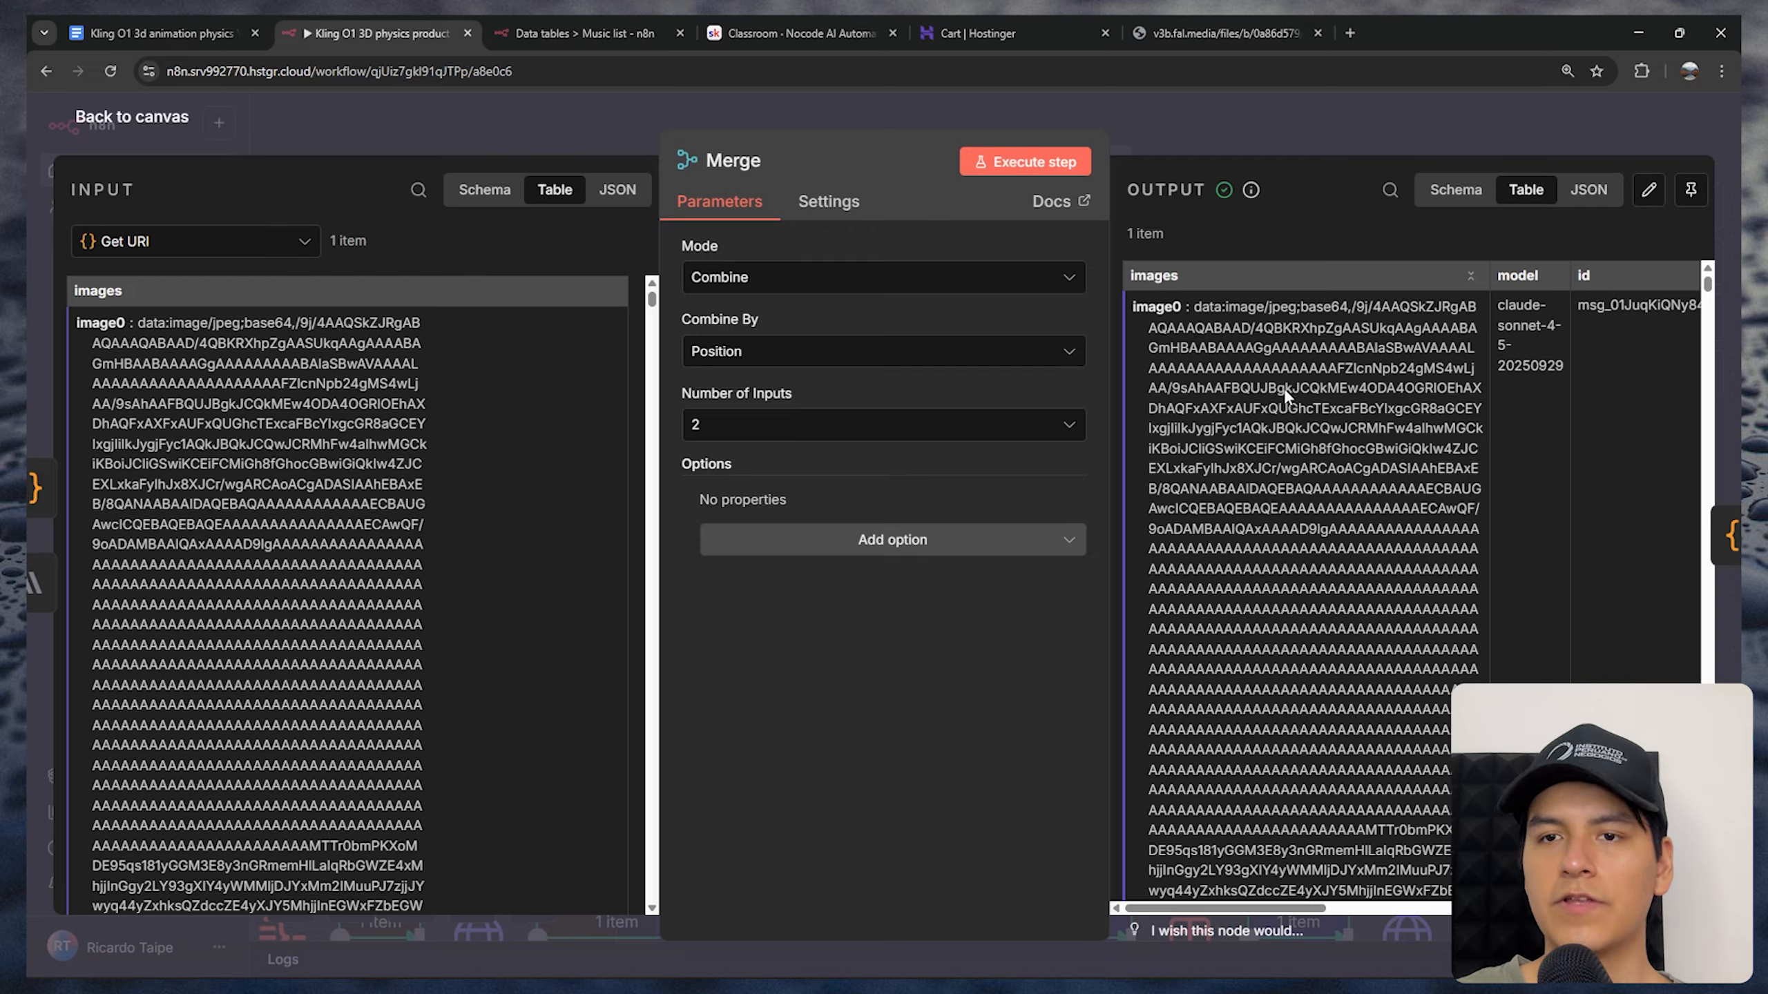
Look through the Merge node's combined output and close the node
drag(1275, 910, 1573, 912)
scroll(1255, 612, down, 2)
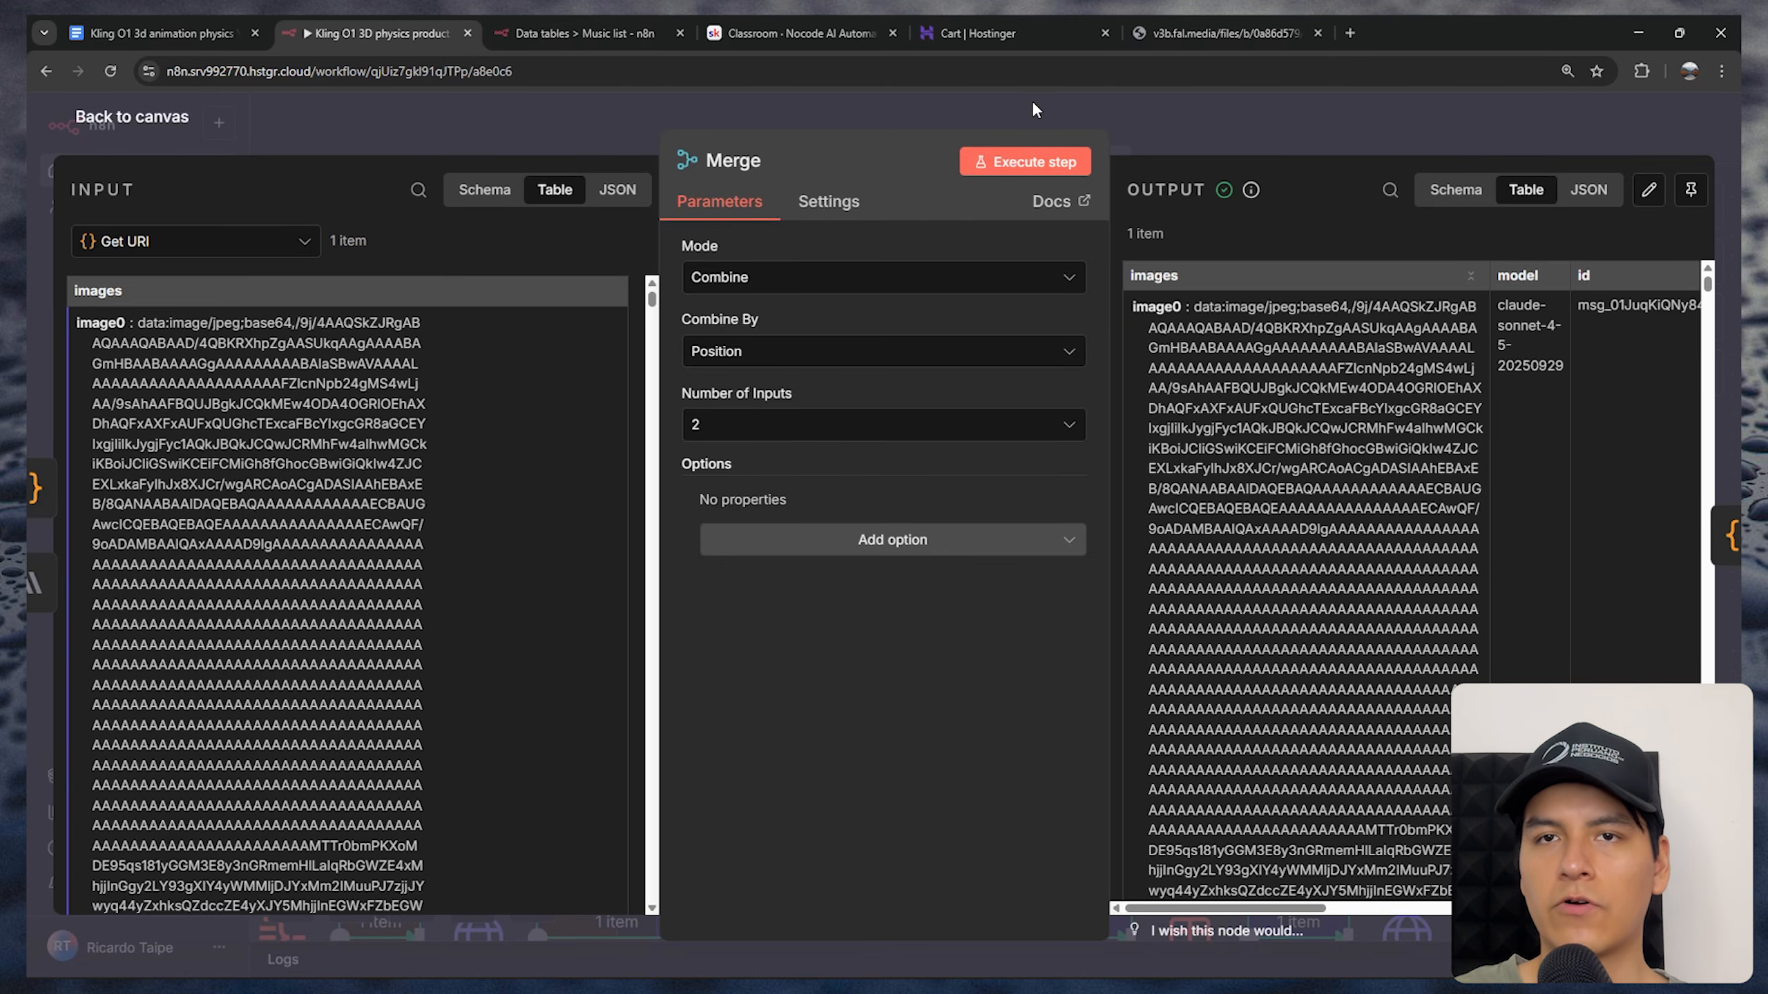
click(339, 917)
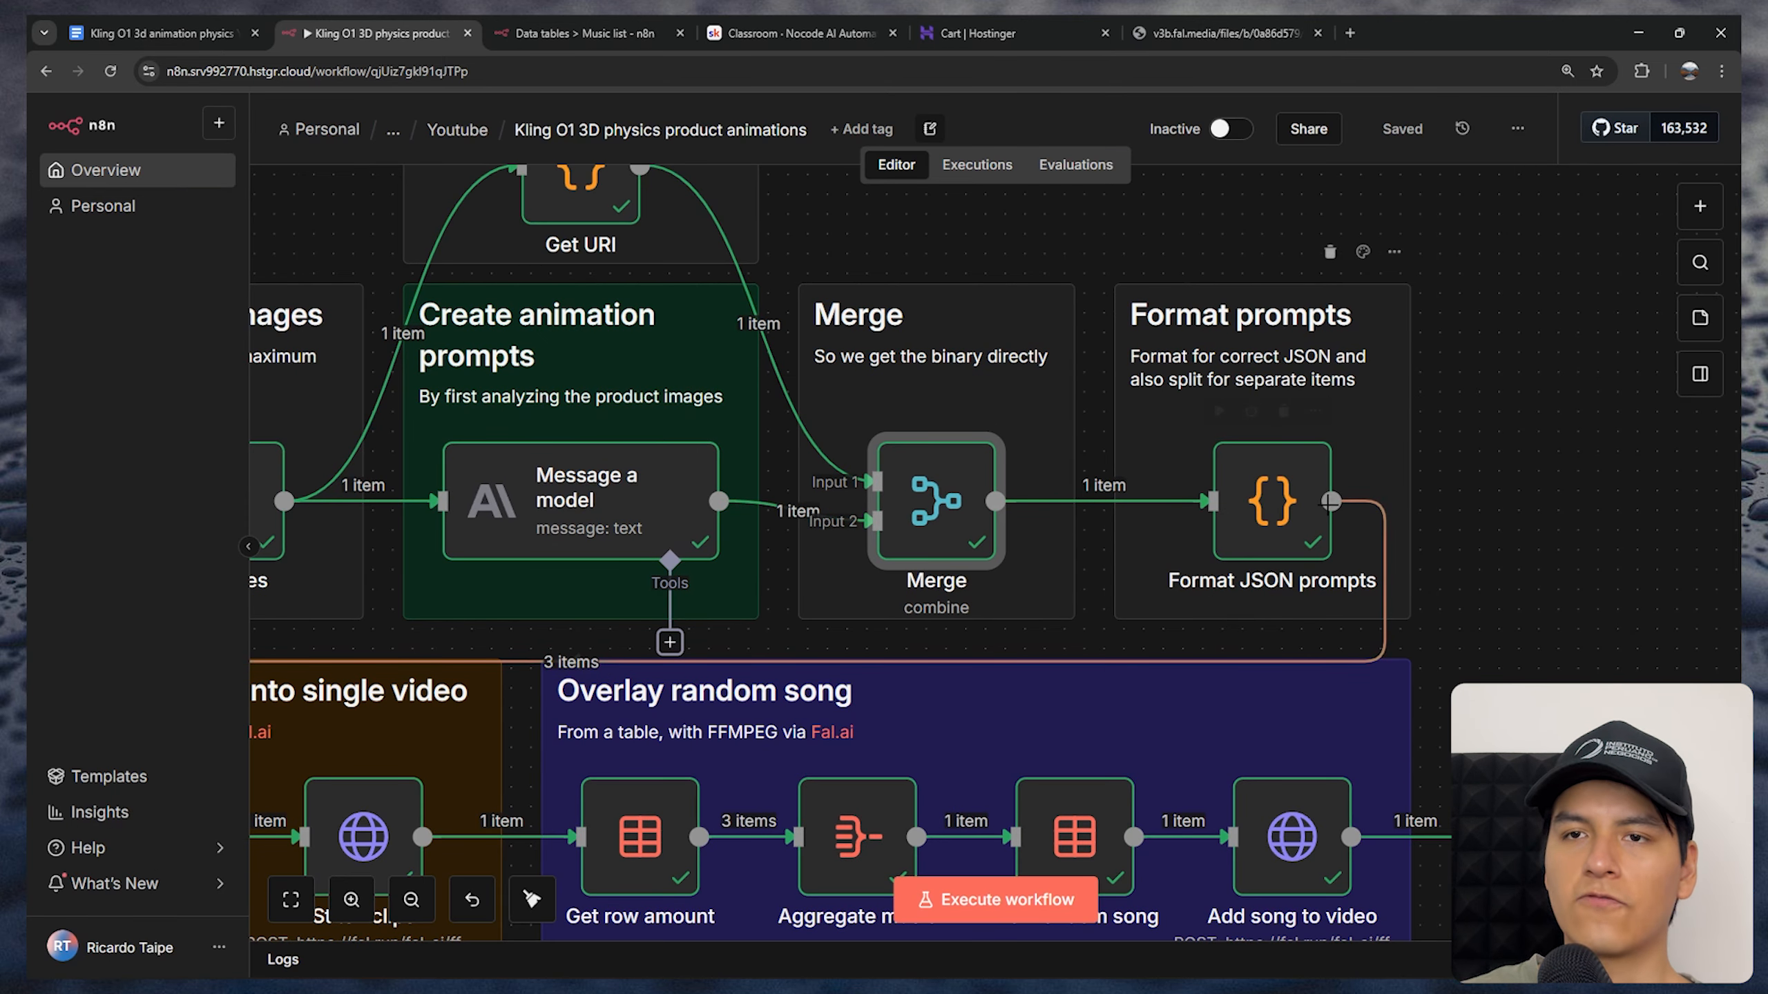
Open the Format JSON prompts node, examine the clip prompts in its merged input, and read its JavaScript in the enlarged editor
double_click(1266, 497)
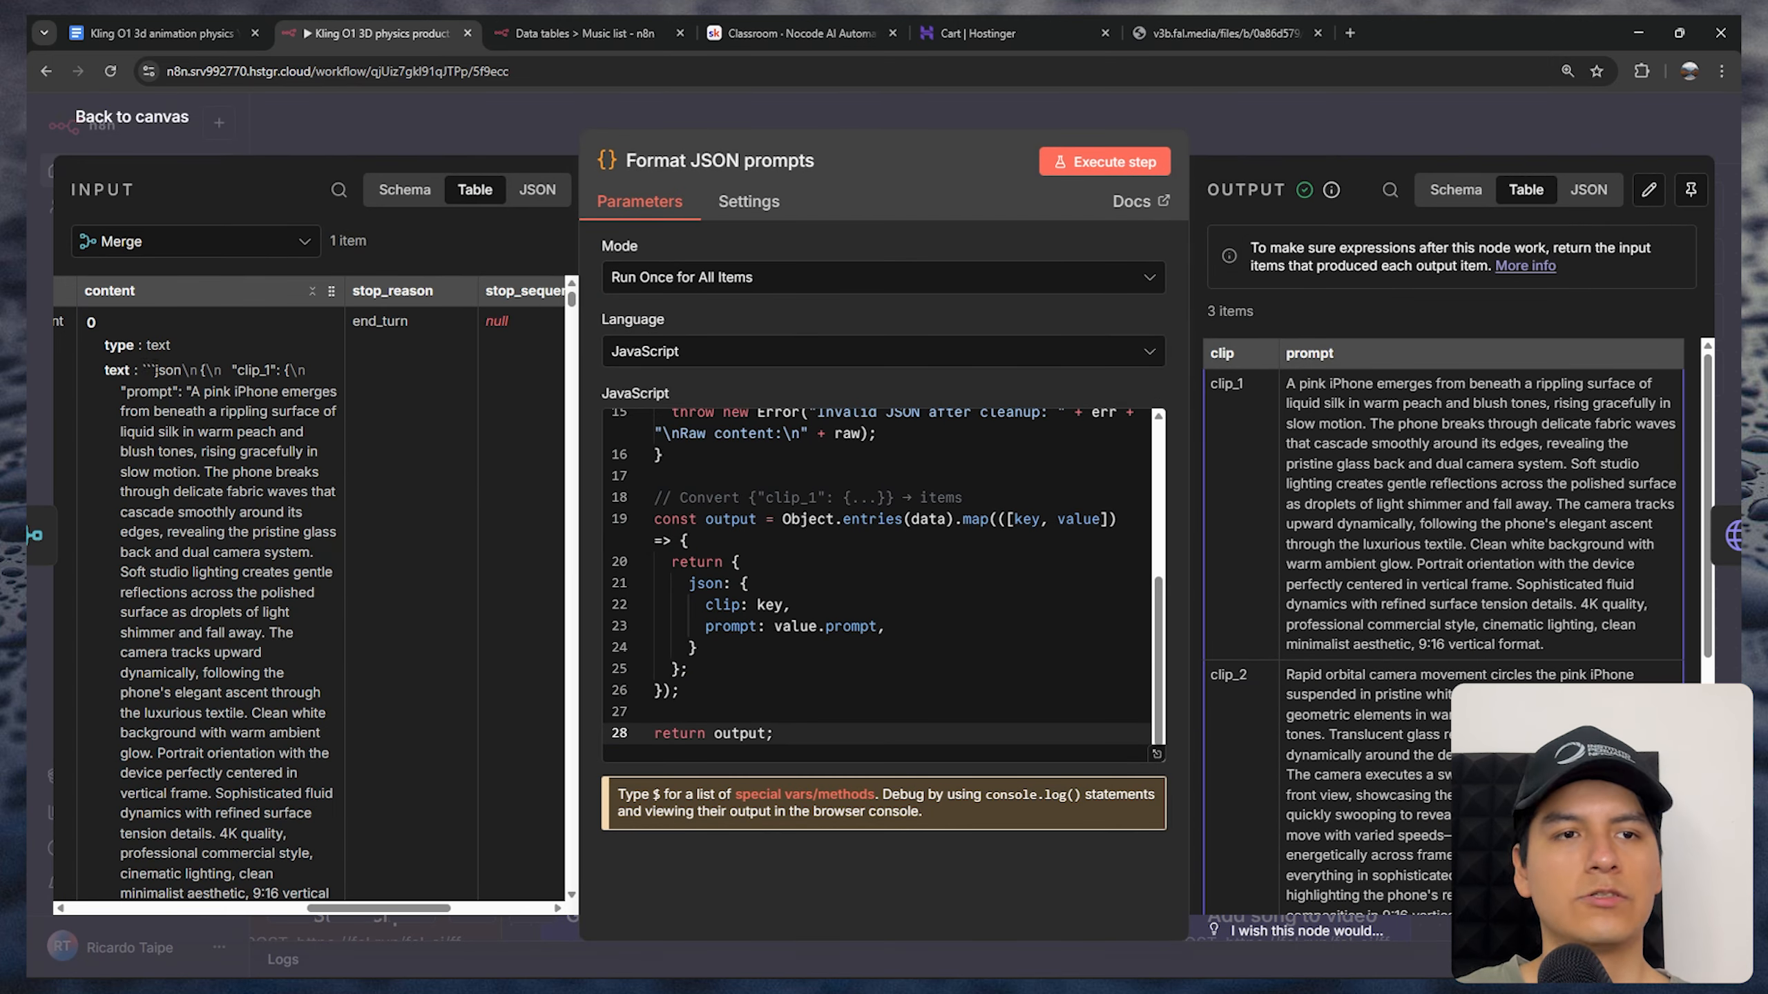
drag(143, 370, 270, 370)
scroll(272, 370, down, 3)
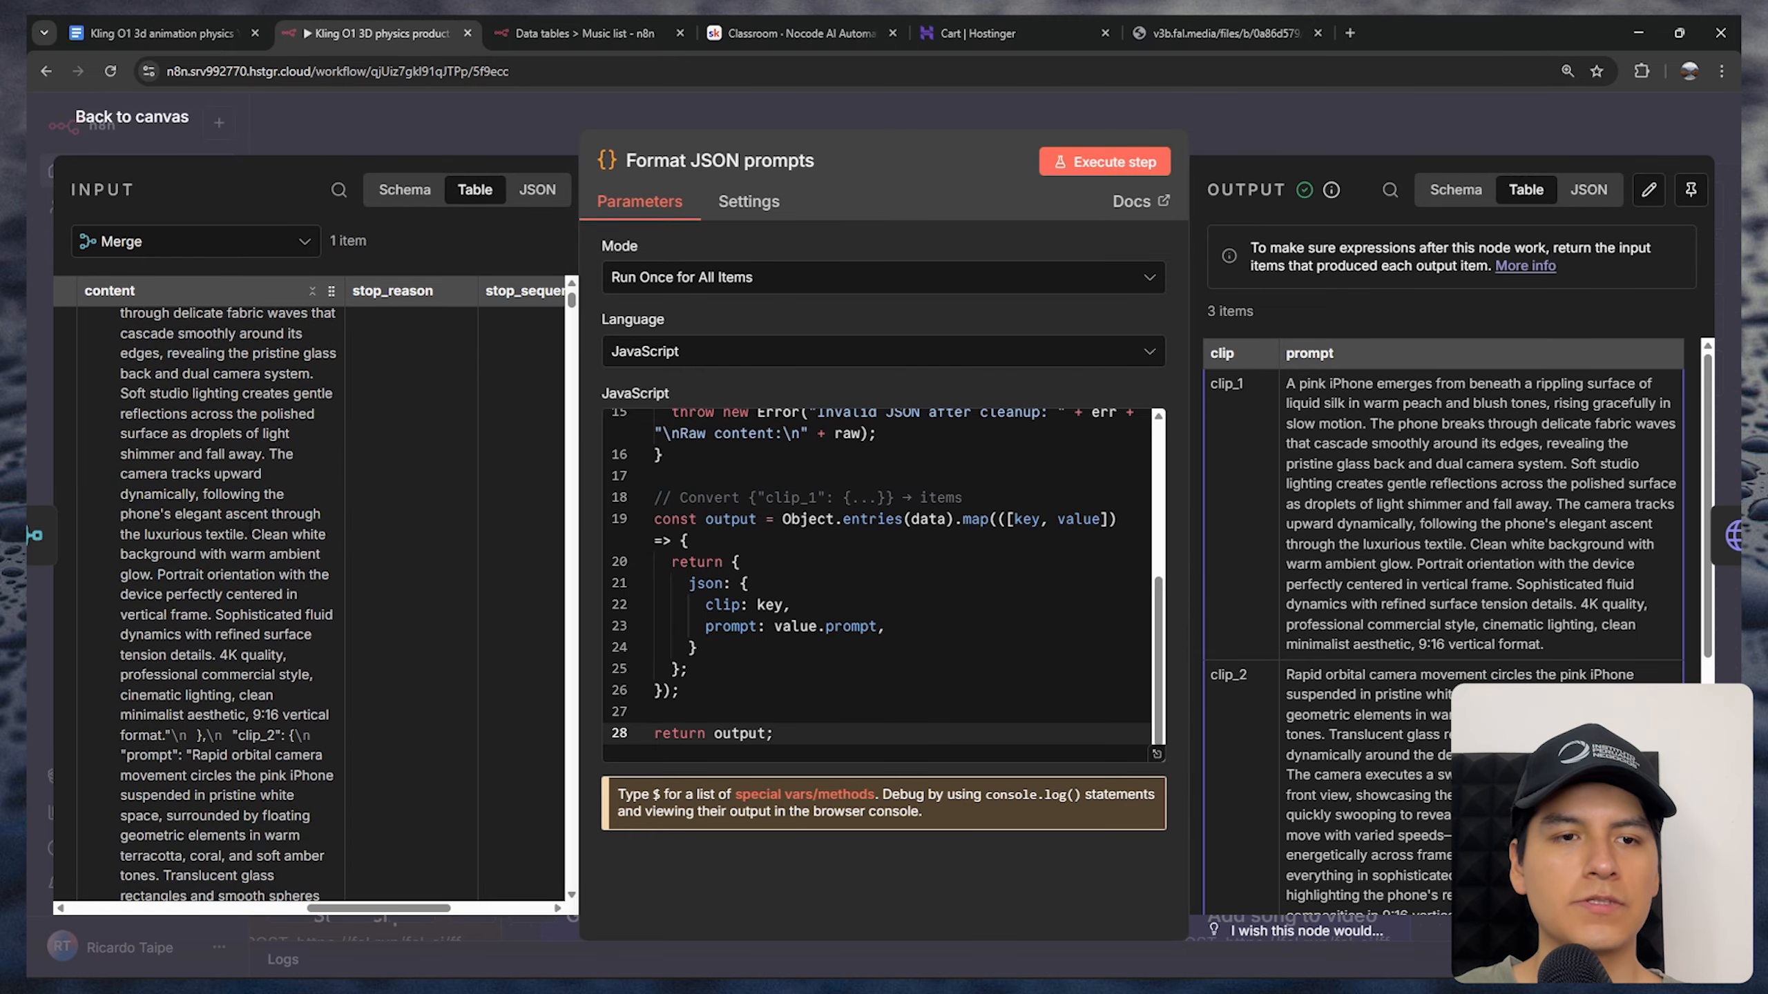
drag(239, 646, 276, 646)
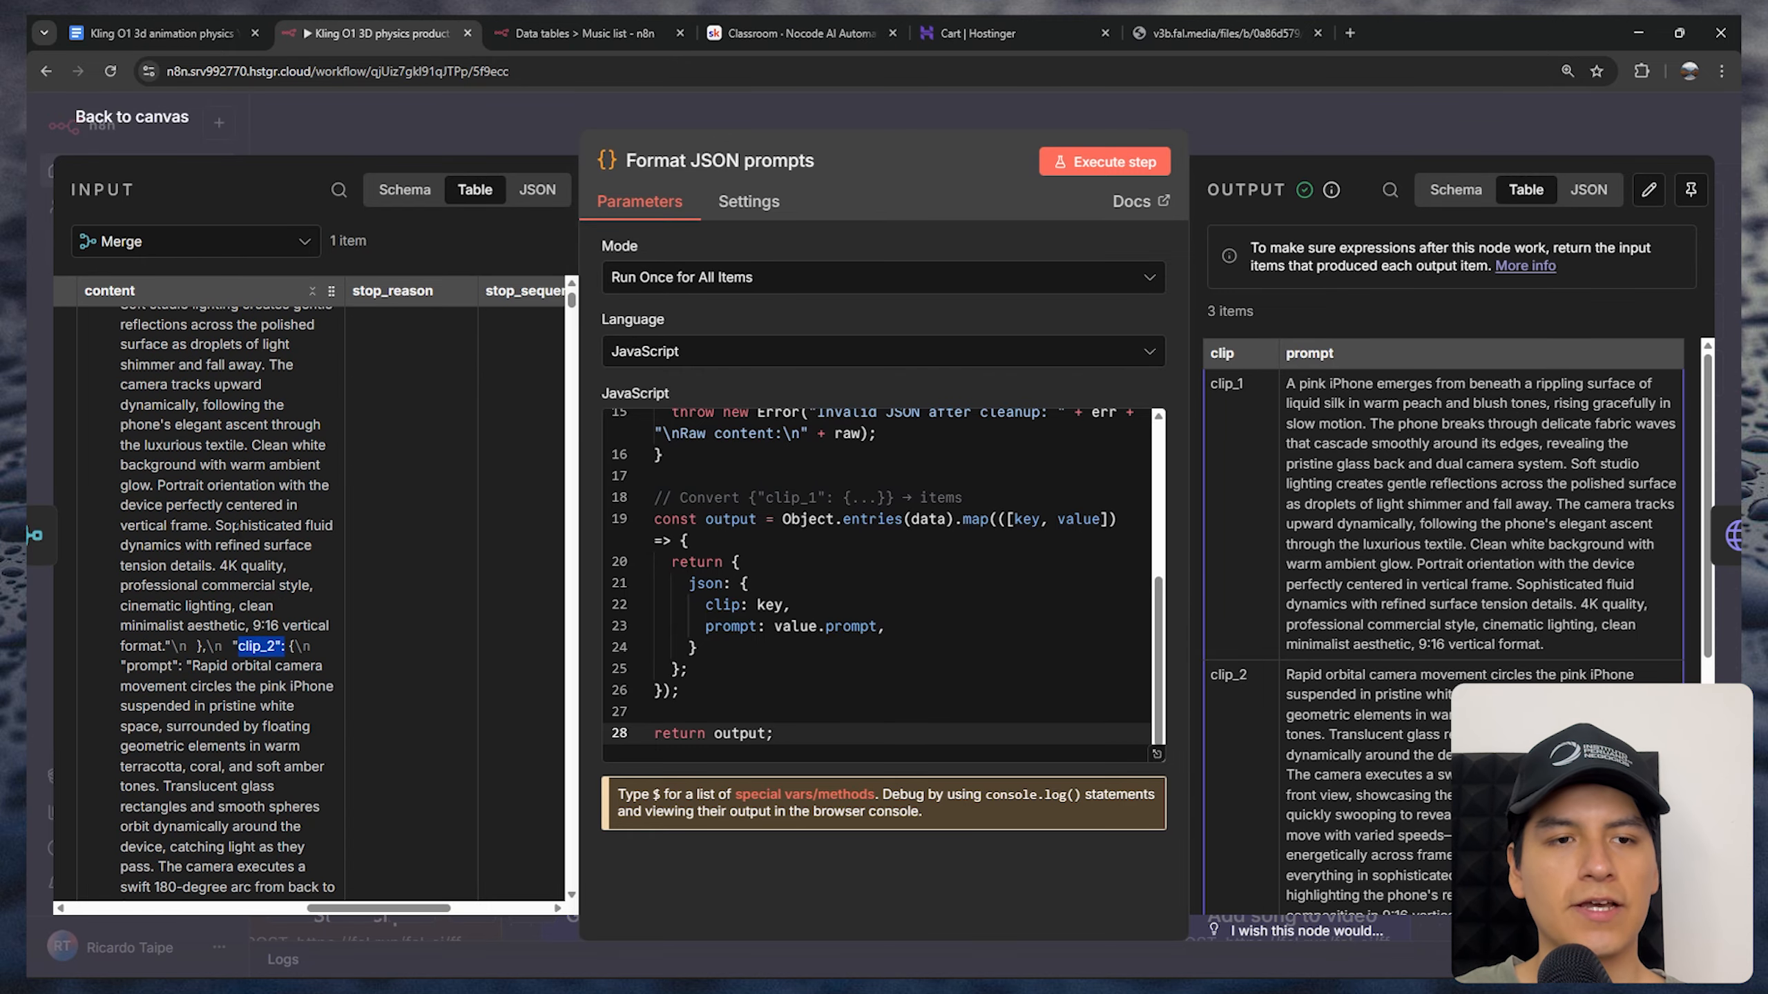
scroll(324, 693, down, 6)
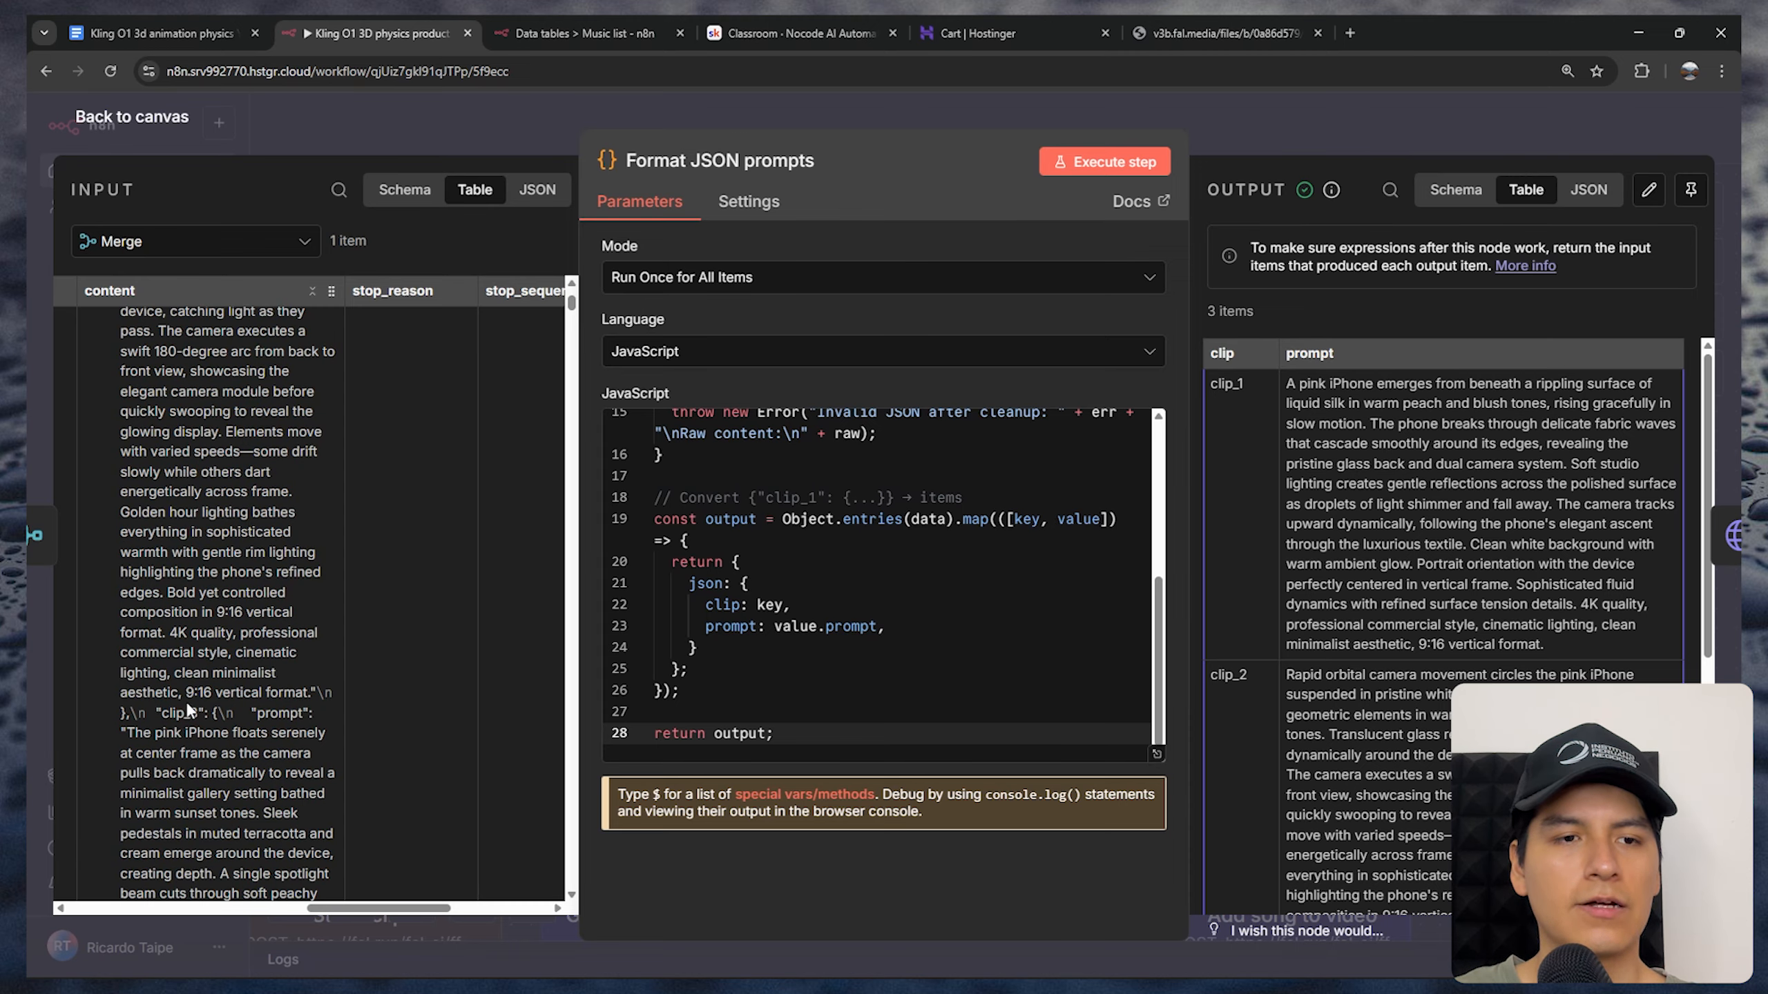
drag(169, 713, 203, 713)
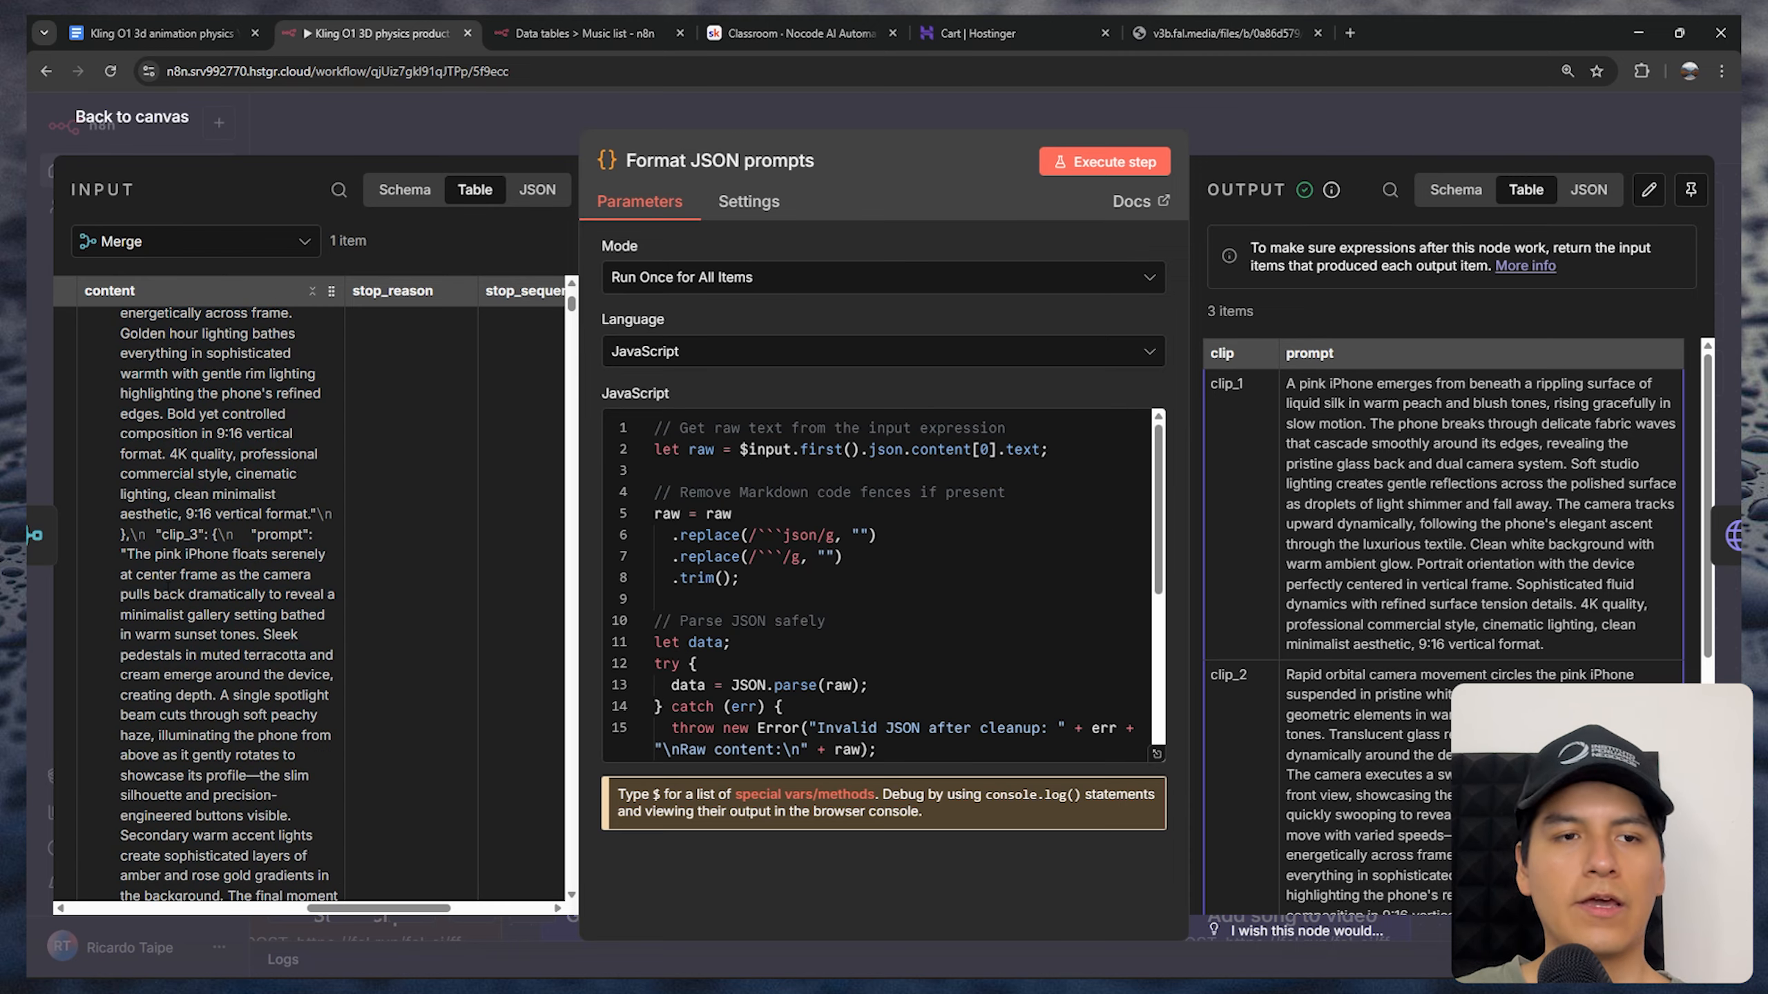
drag(333, 727, 183, 432)
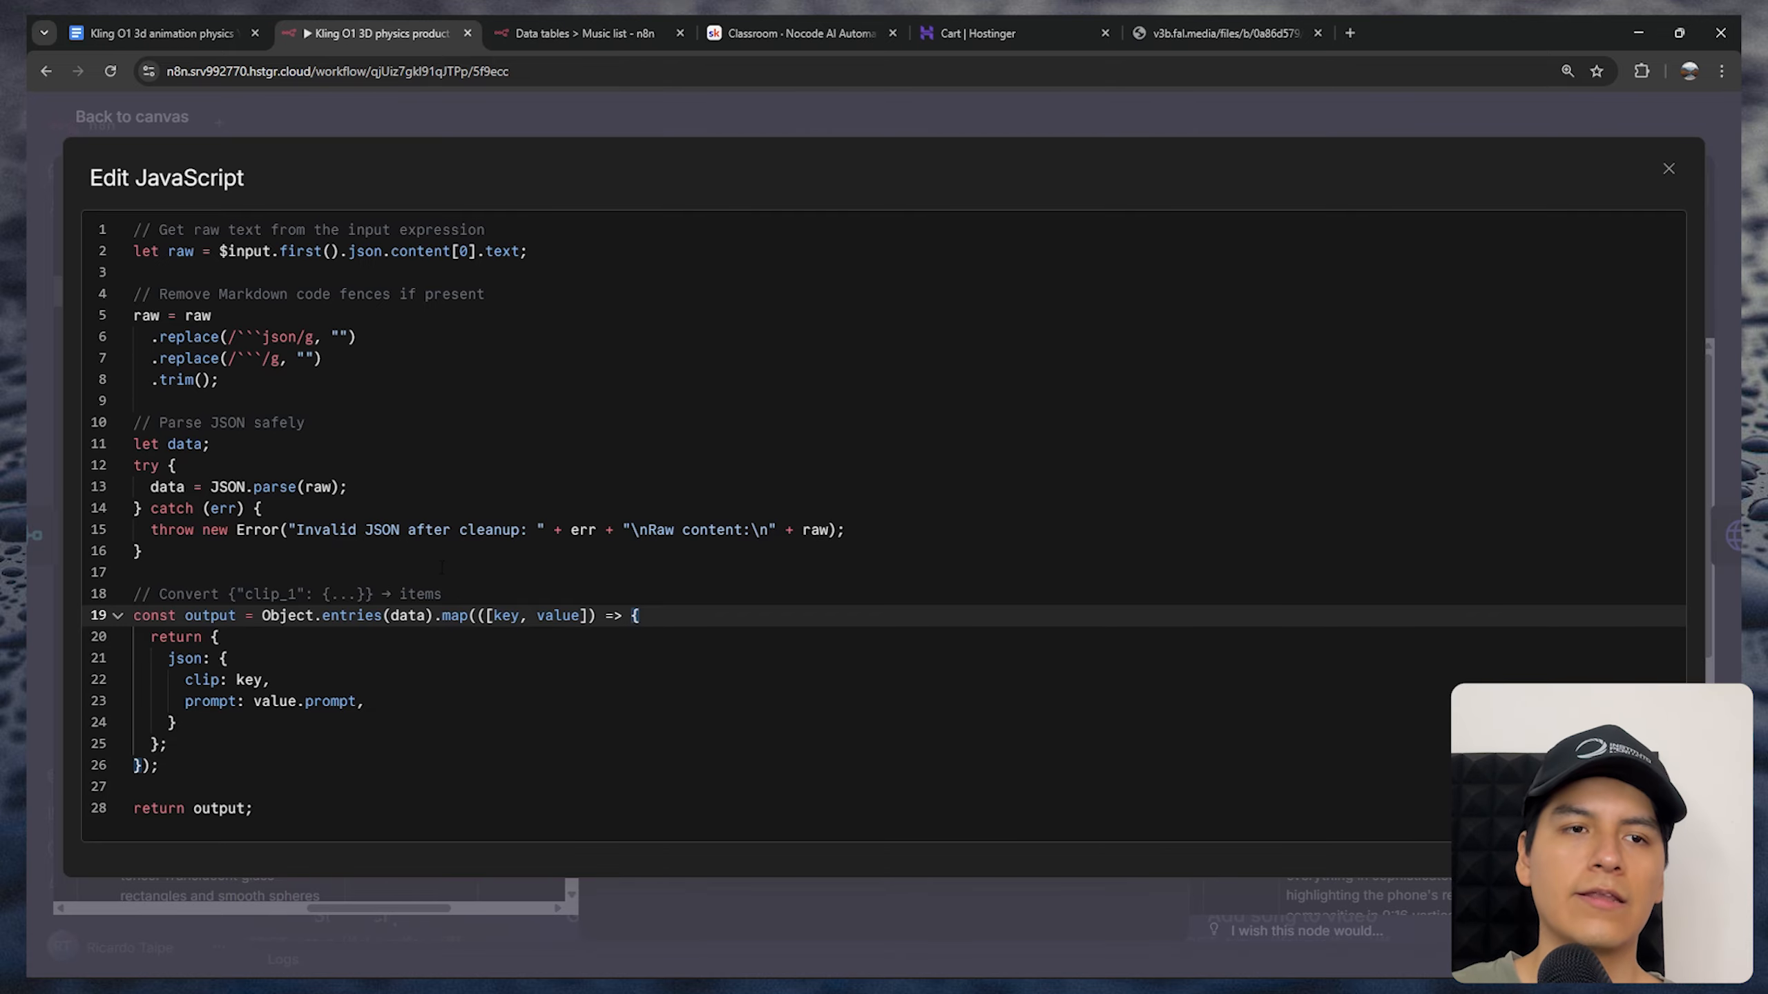
key(Escape)
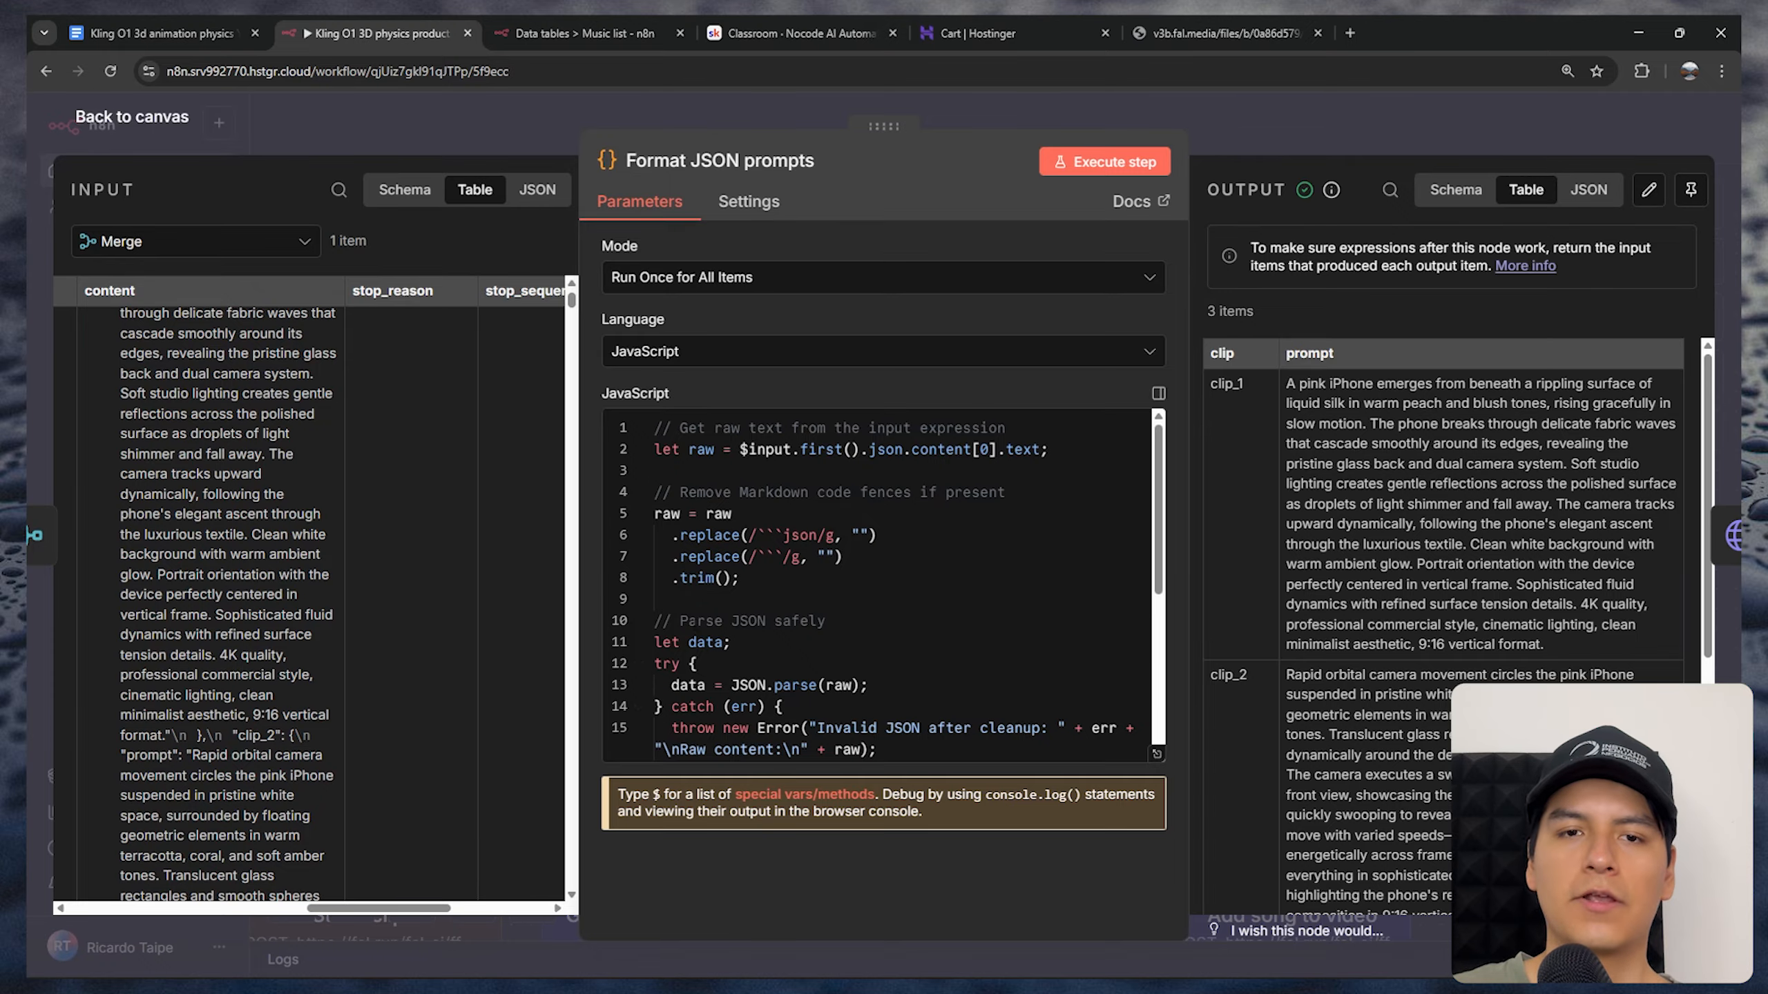
Examine the clip_1, clip_2 and clip_3 prompts in the Format JSON prompts node's output and return to the canvas
drag(1211, 384, 1507, 545)
scroll(1434, 547, down, 2)
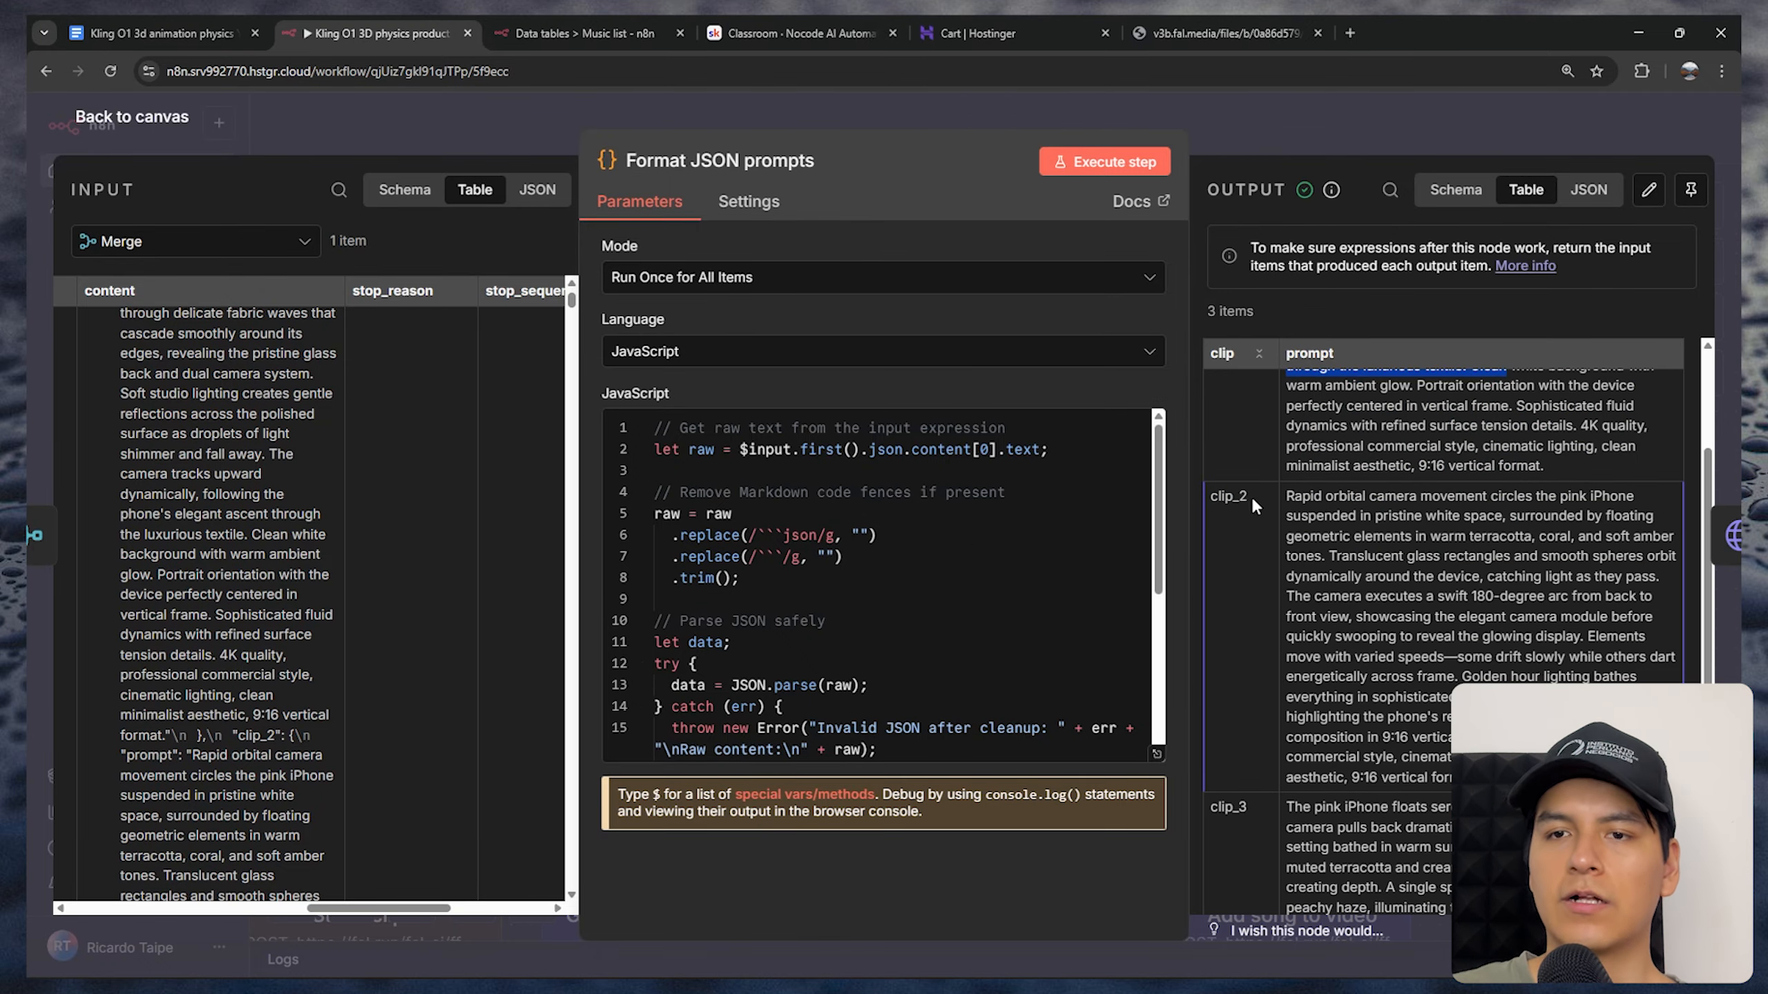
drag(1225, 497, 1412, 599)
scroll(1385, 592, down, 4)
drag(1218, 542, 1447, 780)
key(Escape)
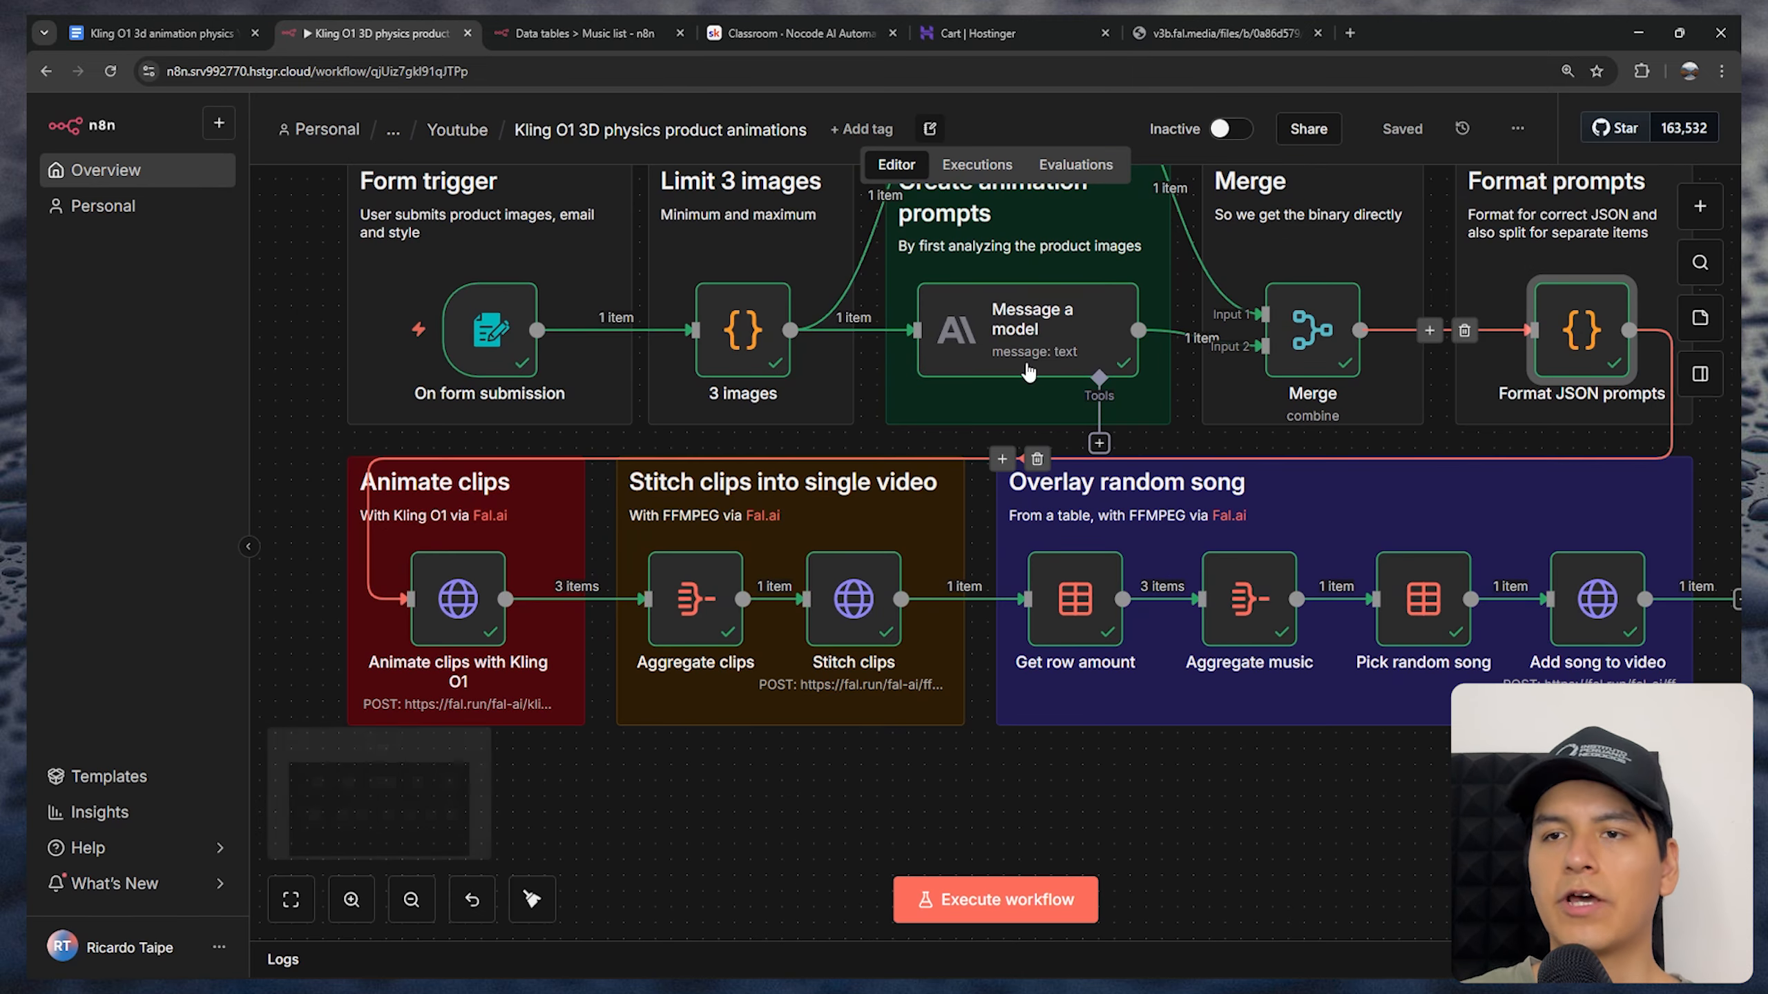
Switch to fal.ai's kling-video/o1/reference-to-video playground and review its prompt, frontal and reference image inputs, and request cost
drag(683, 838, 831, 805)
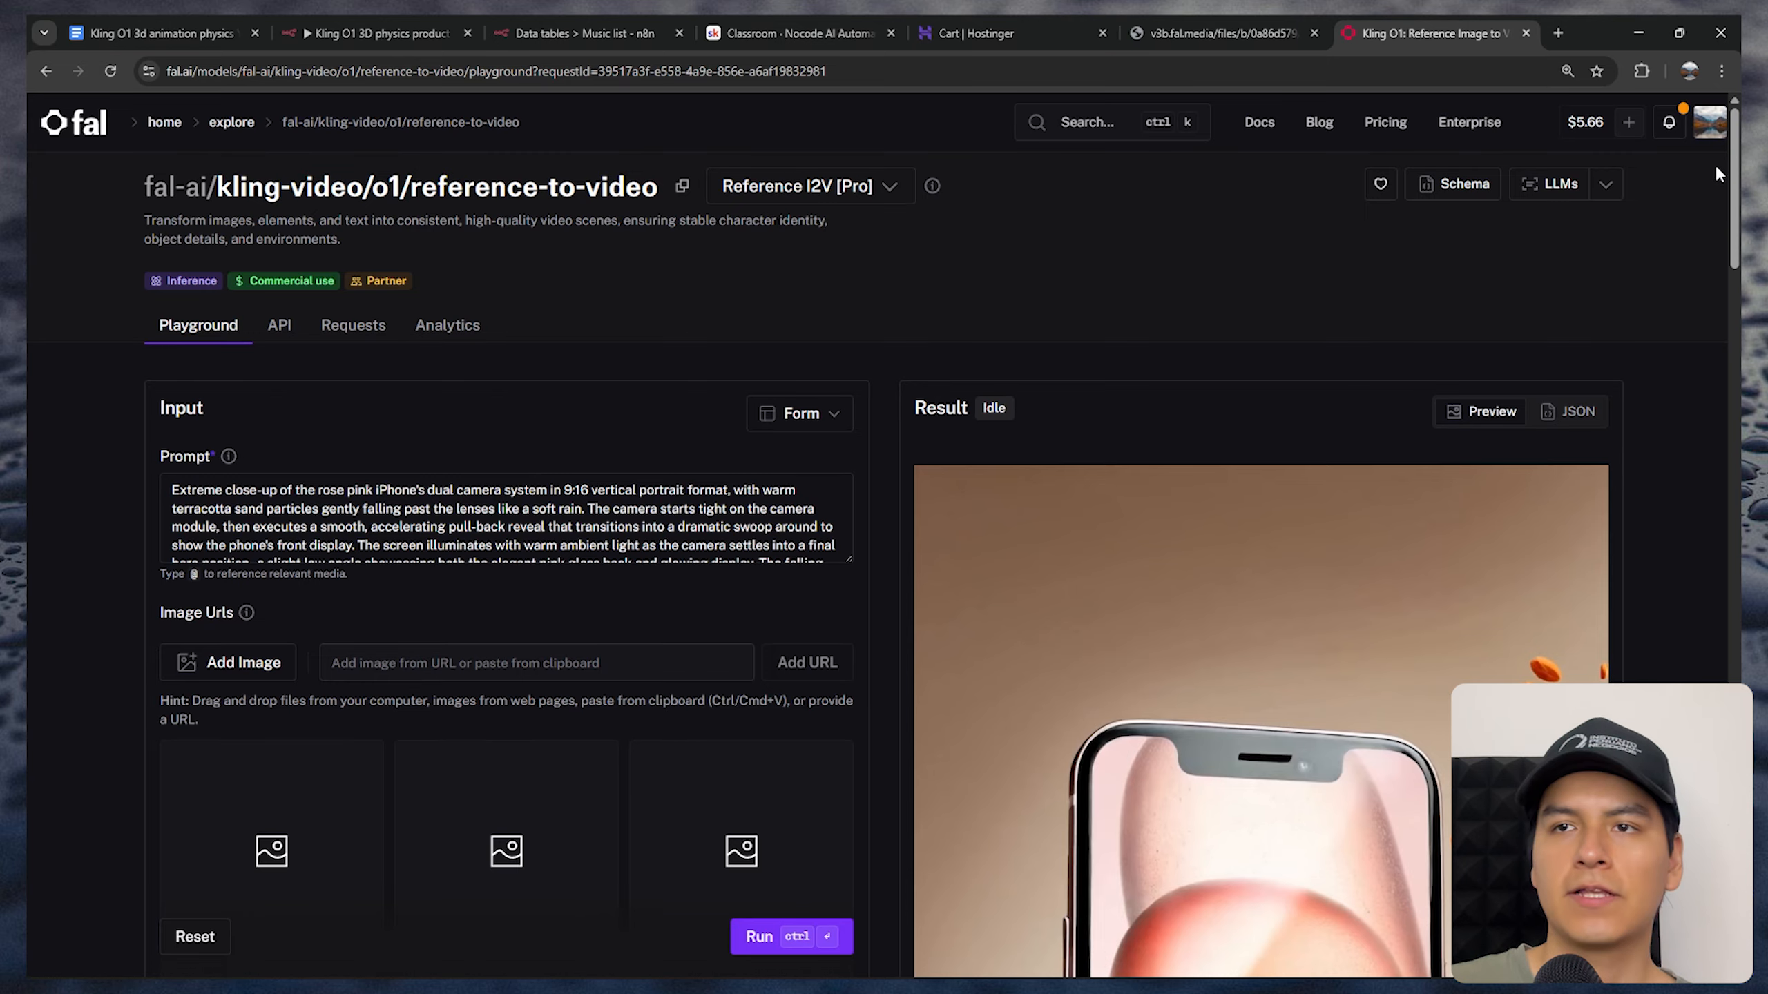
scroll(1733, 209, down, 4)
scroll(934, 716, down, 10)
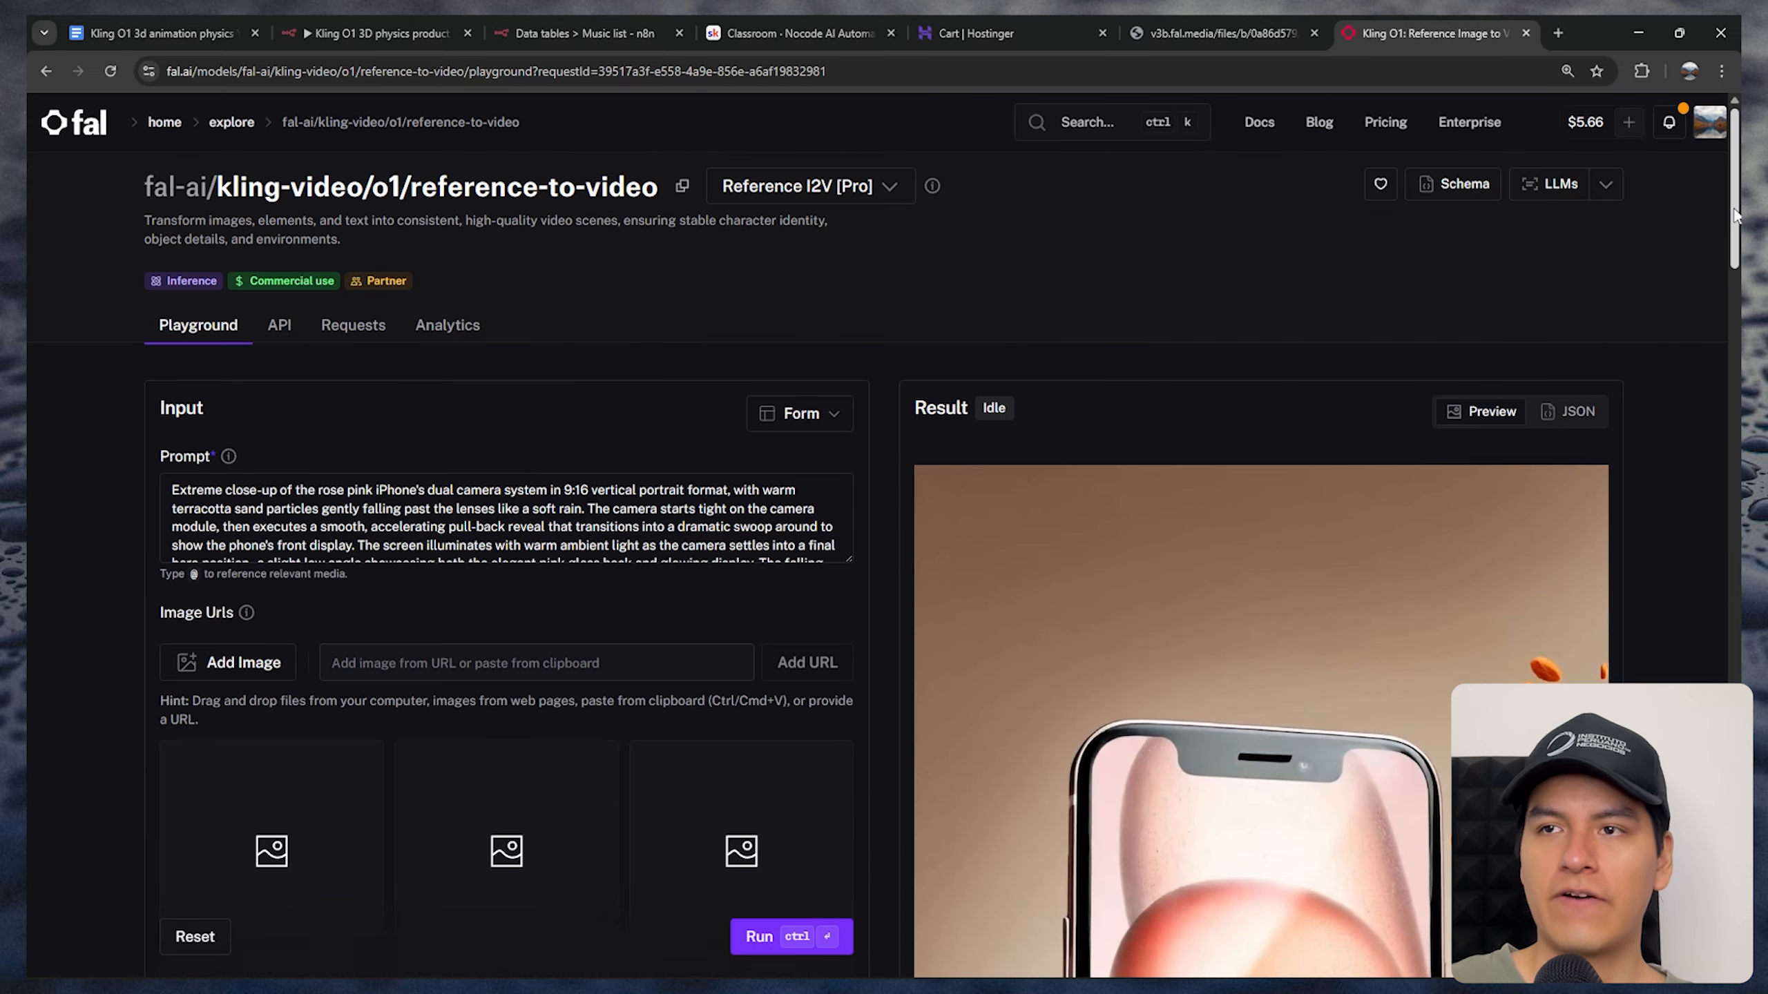
drag(1737, 219, 1734, 436)
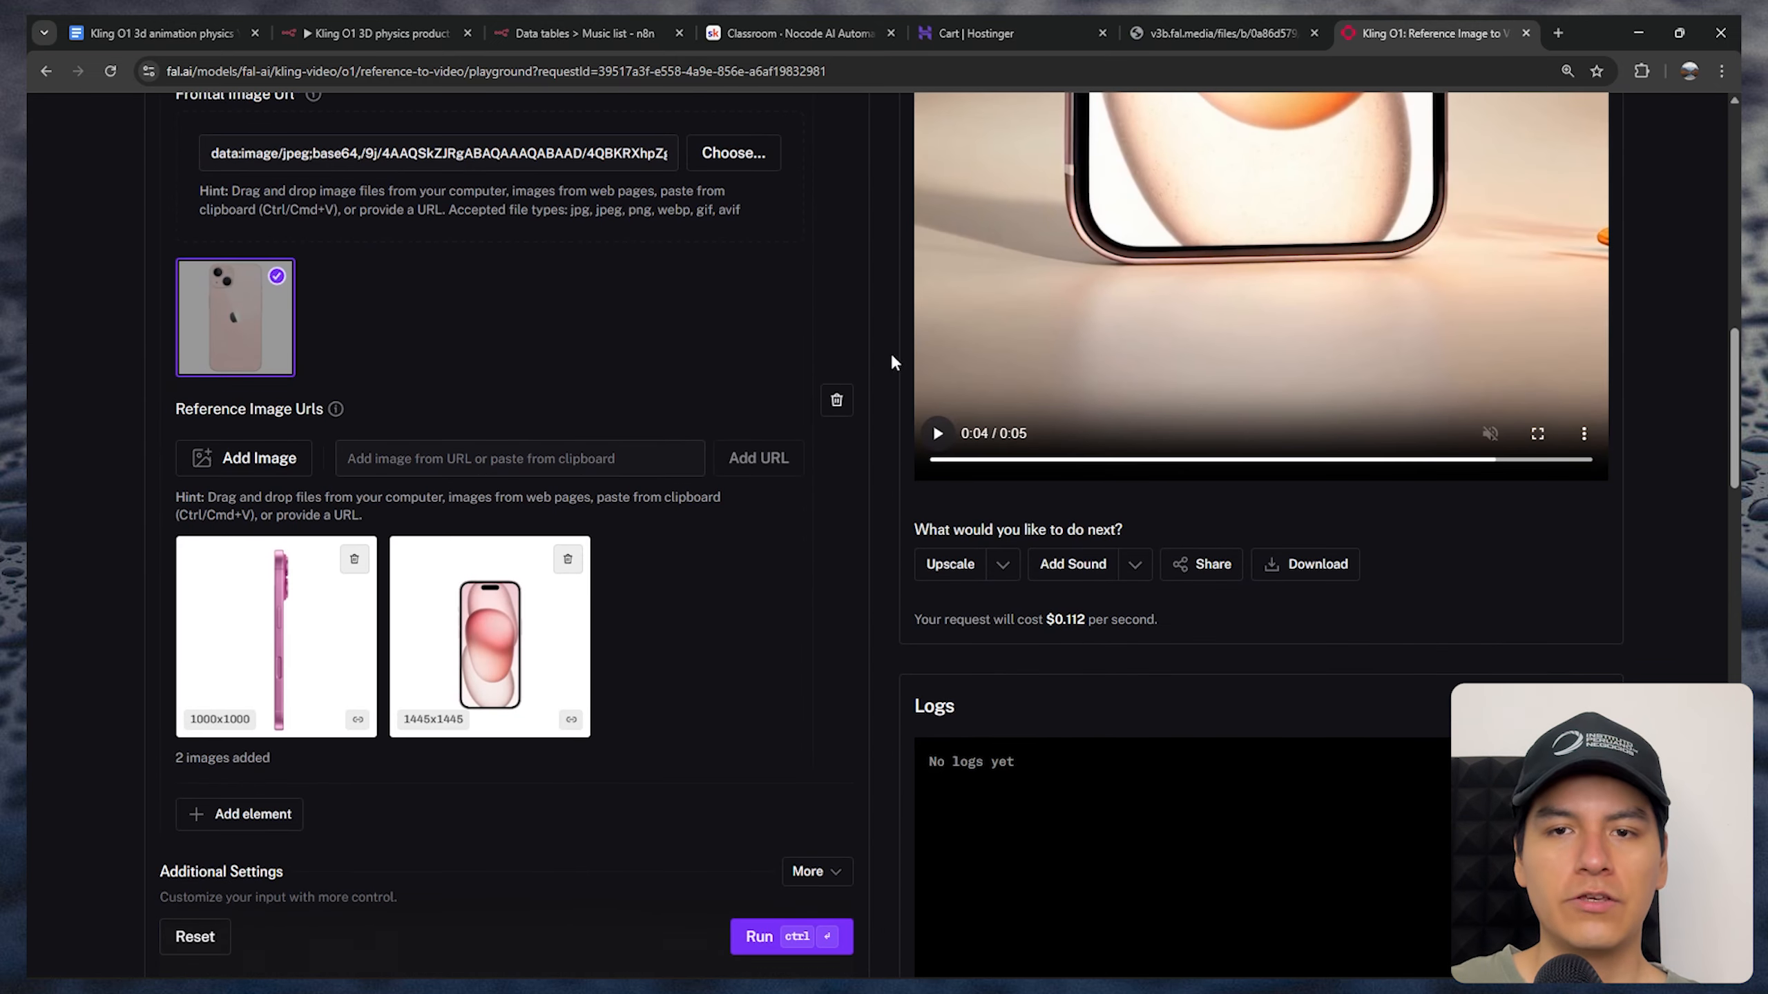
drag(1735, 377, 1734, 370)
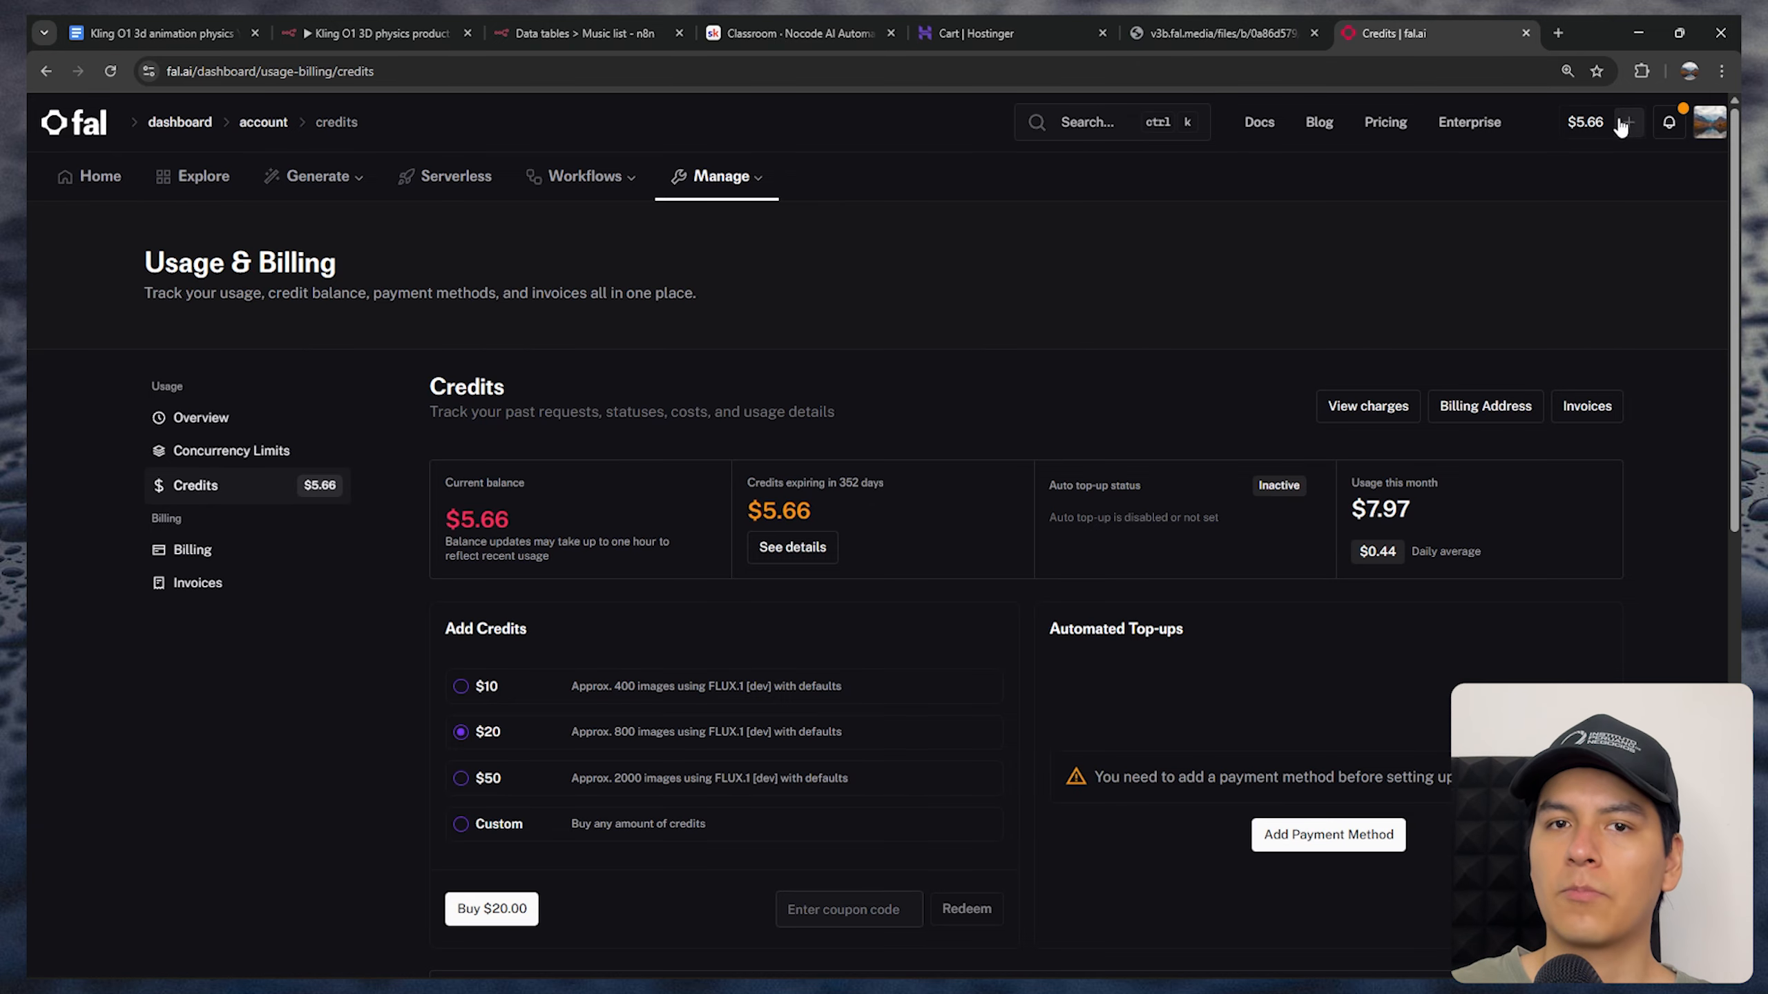
Look over fal.ai's credits page and the existing entry on its API keys page
scroll(696, 468, down, 1)
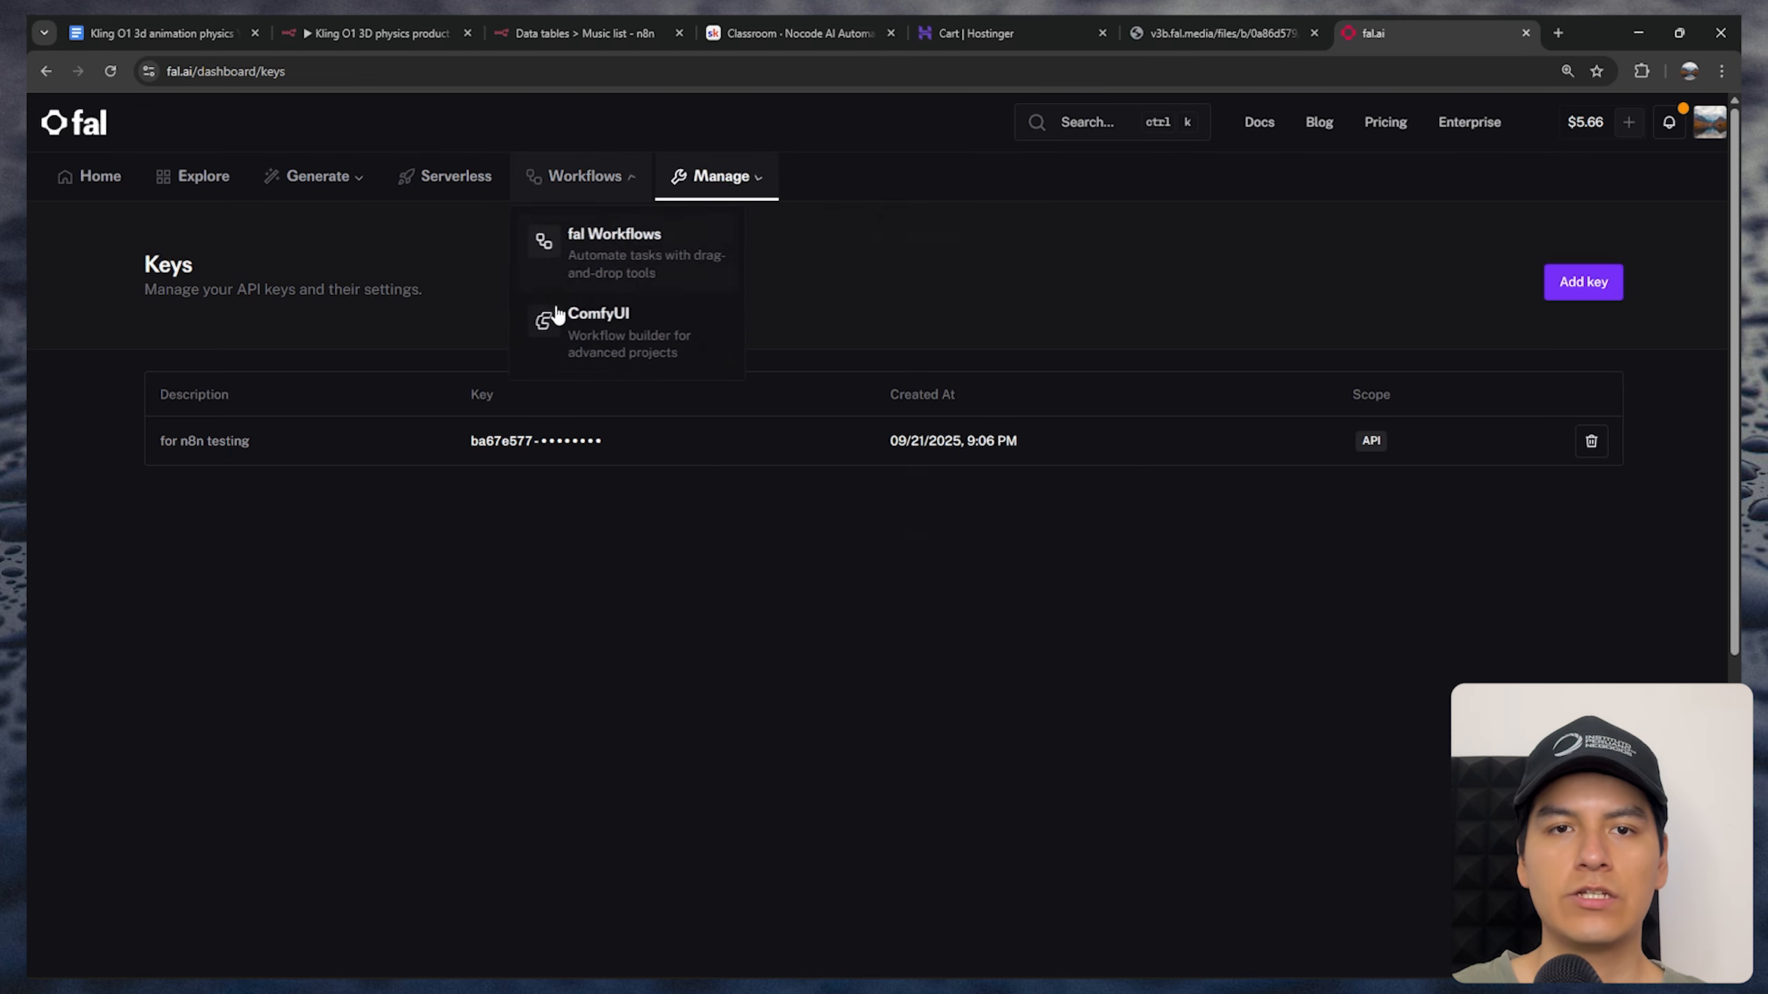
mouse_move(733, 177)
click(749, 470)
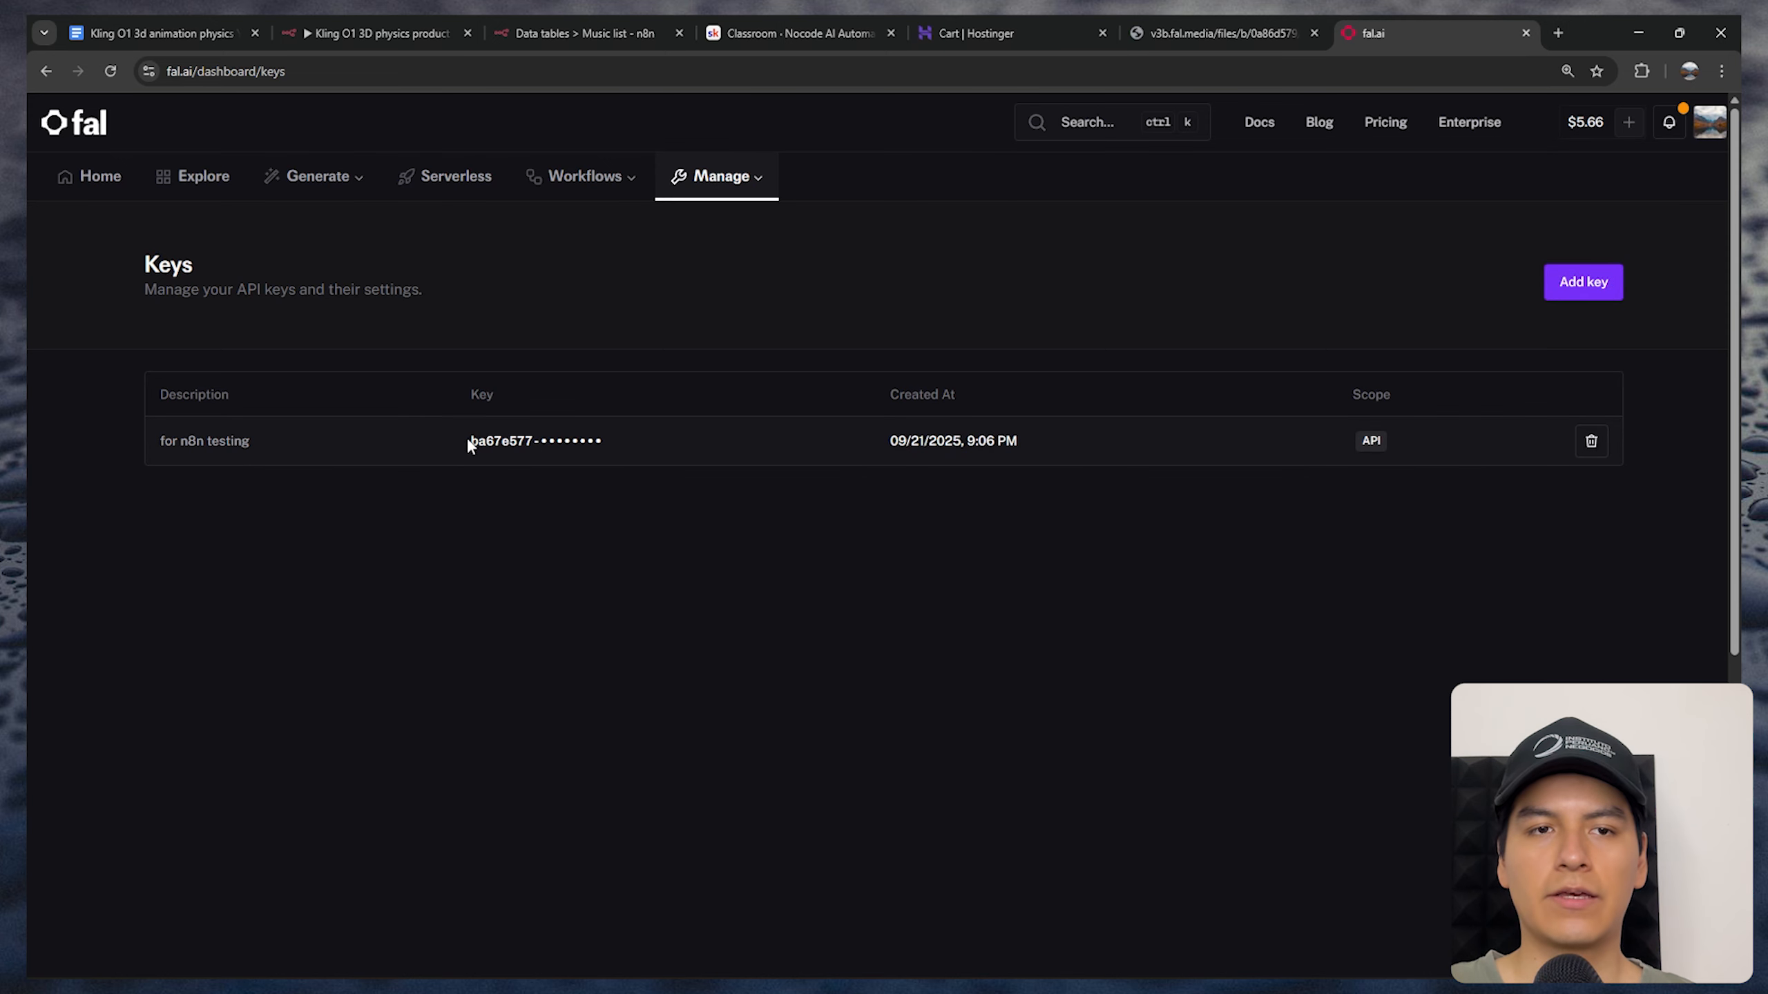
drag(467, 443, 635, 439)
click(656, 529)
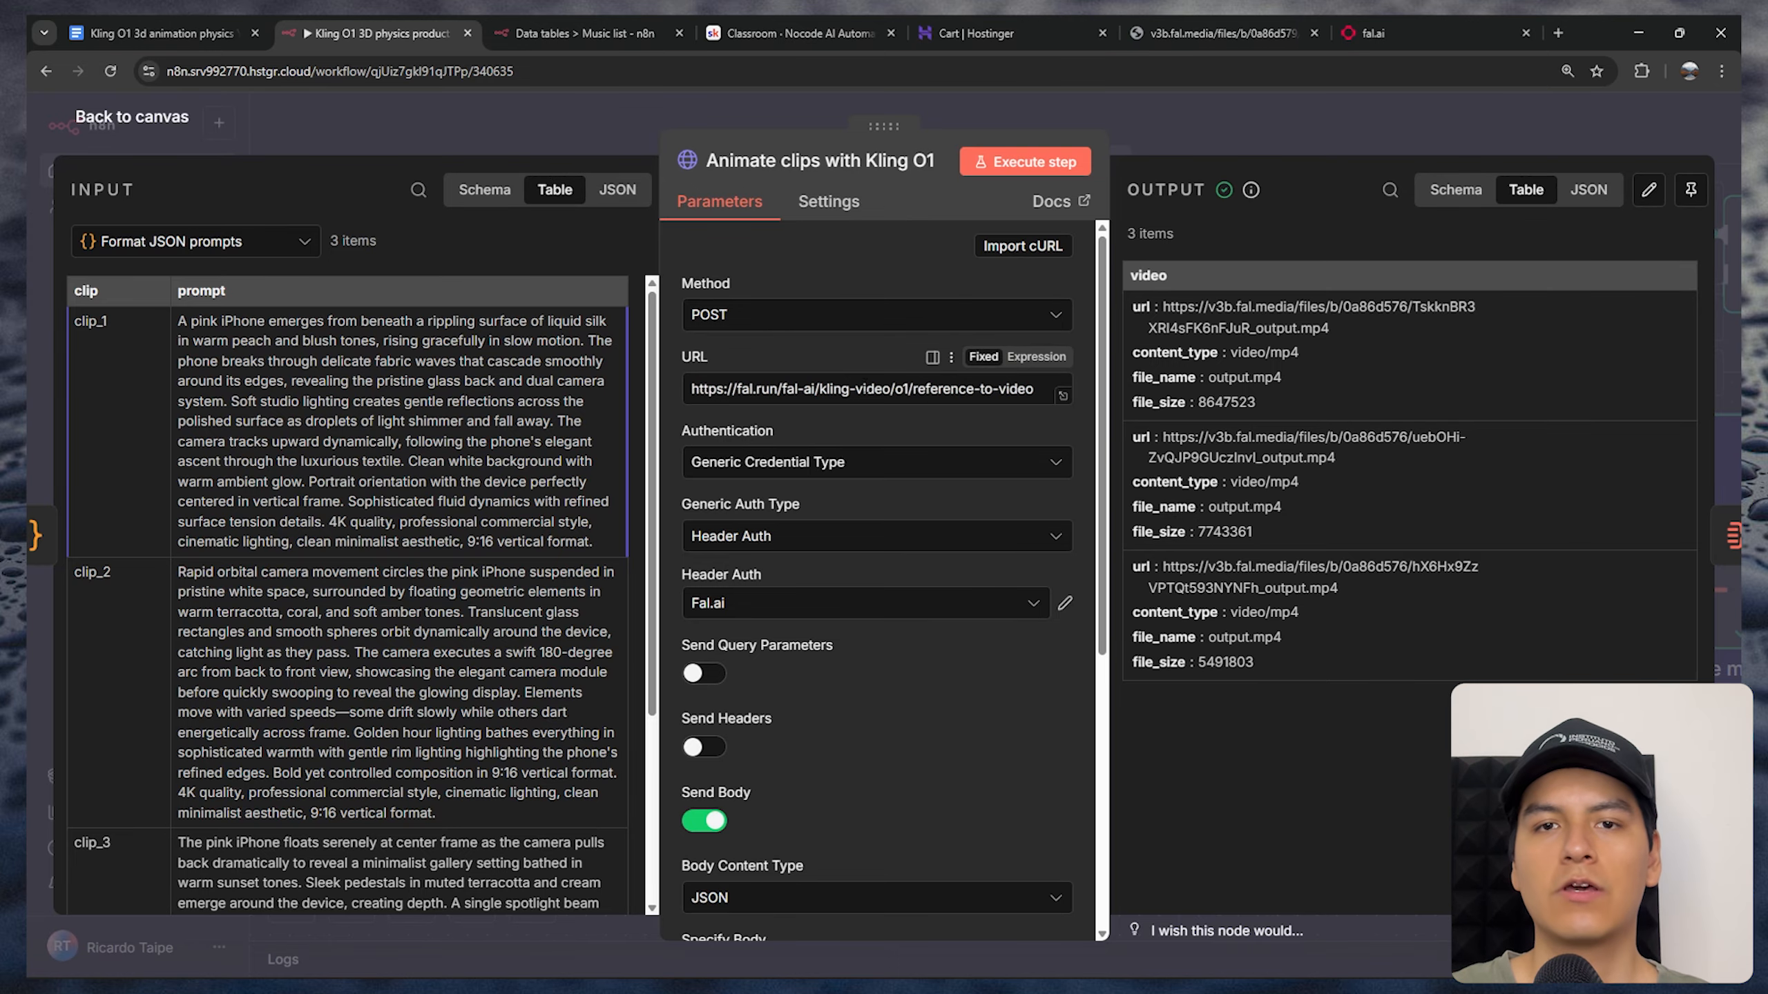
In the Animate clips with Kling O1 node, review the request URL and set authentication to Generic Credential Type with Header Auth
drag(699, 388, 1040, 390)
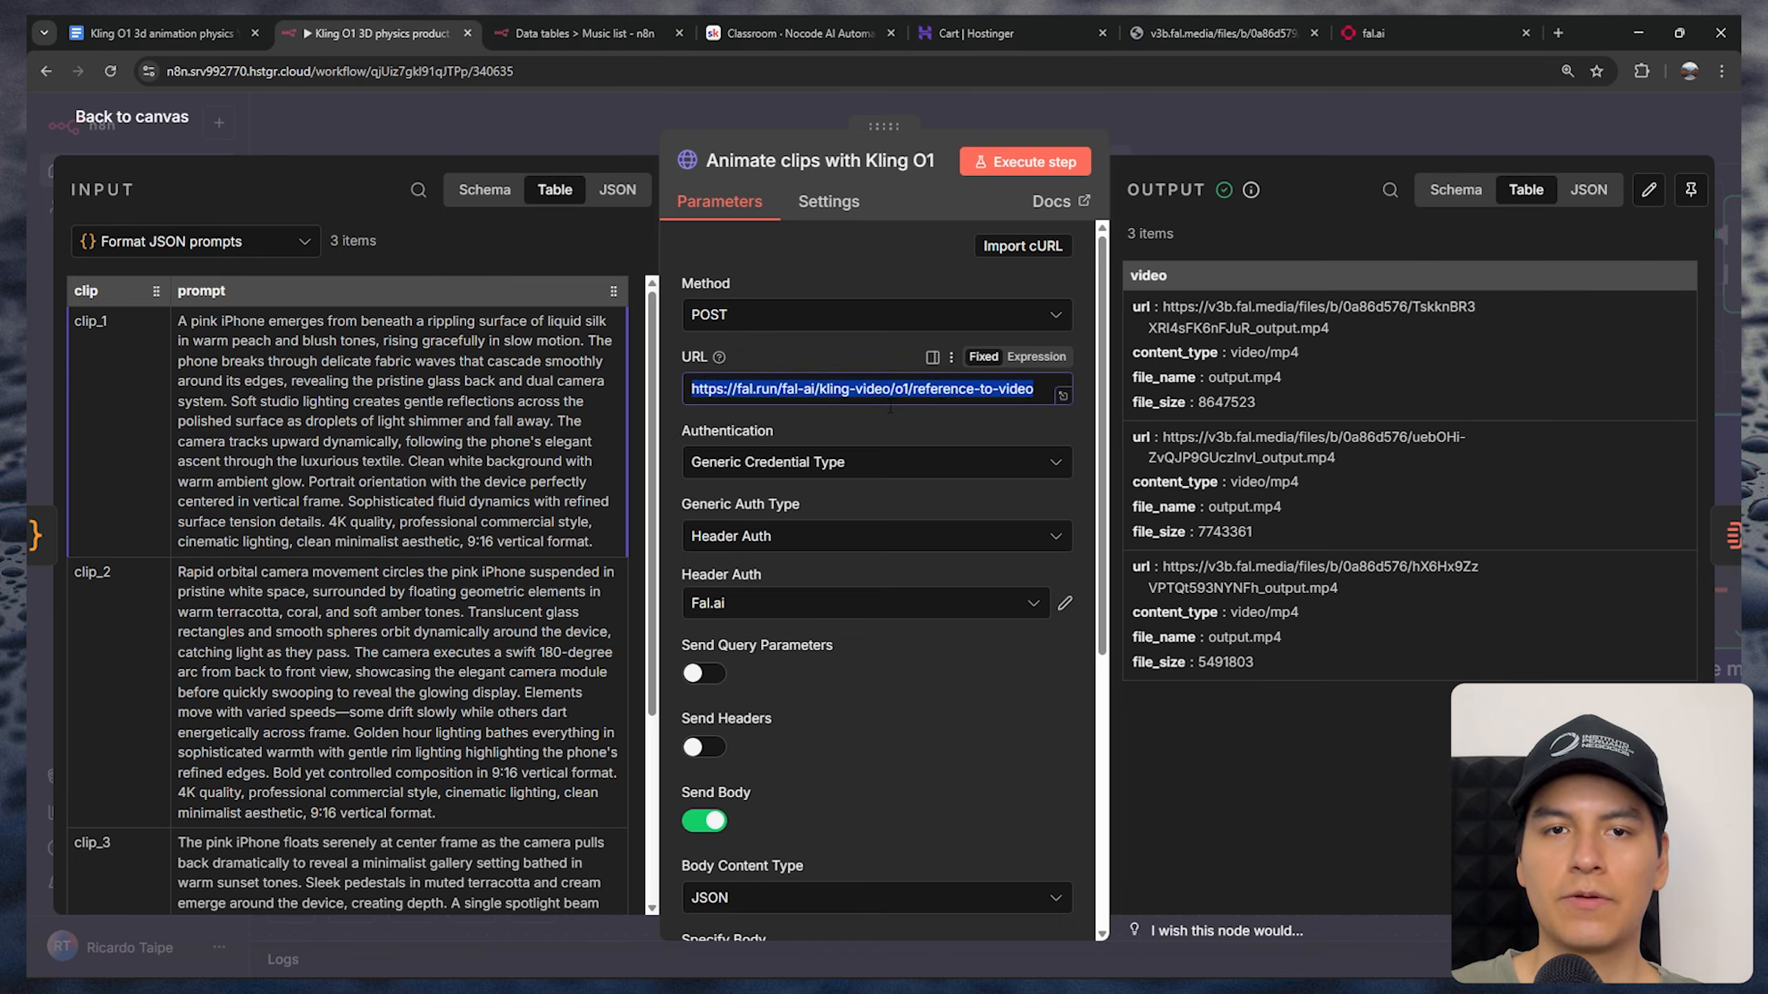
click(731, 432)
click(739, 464)
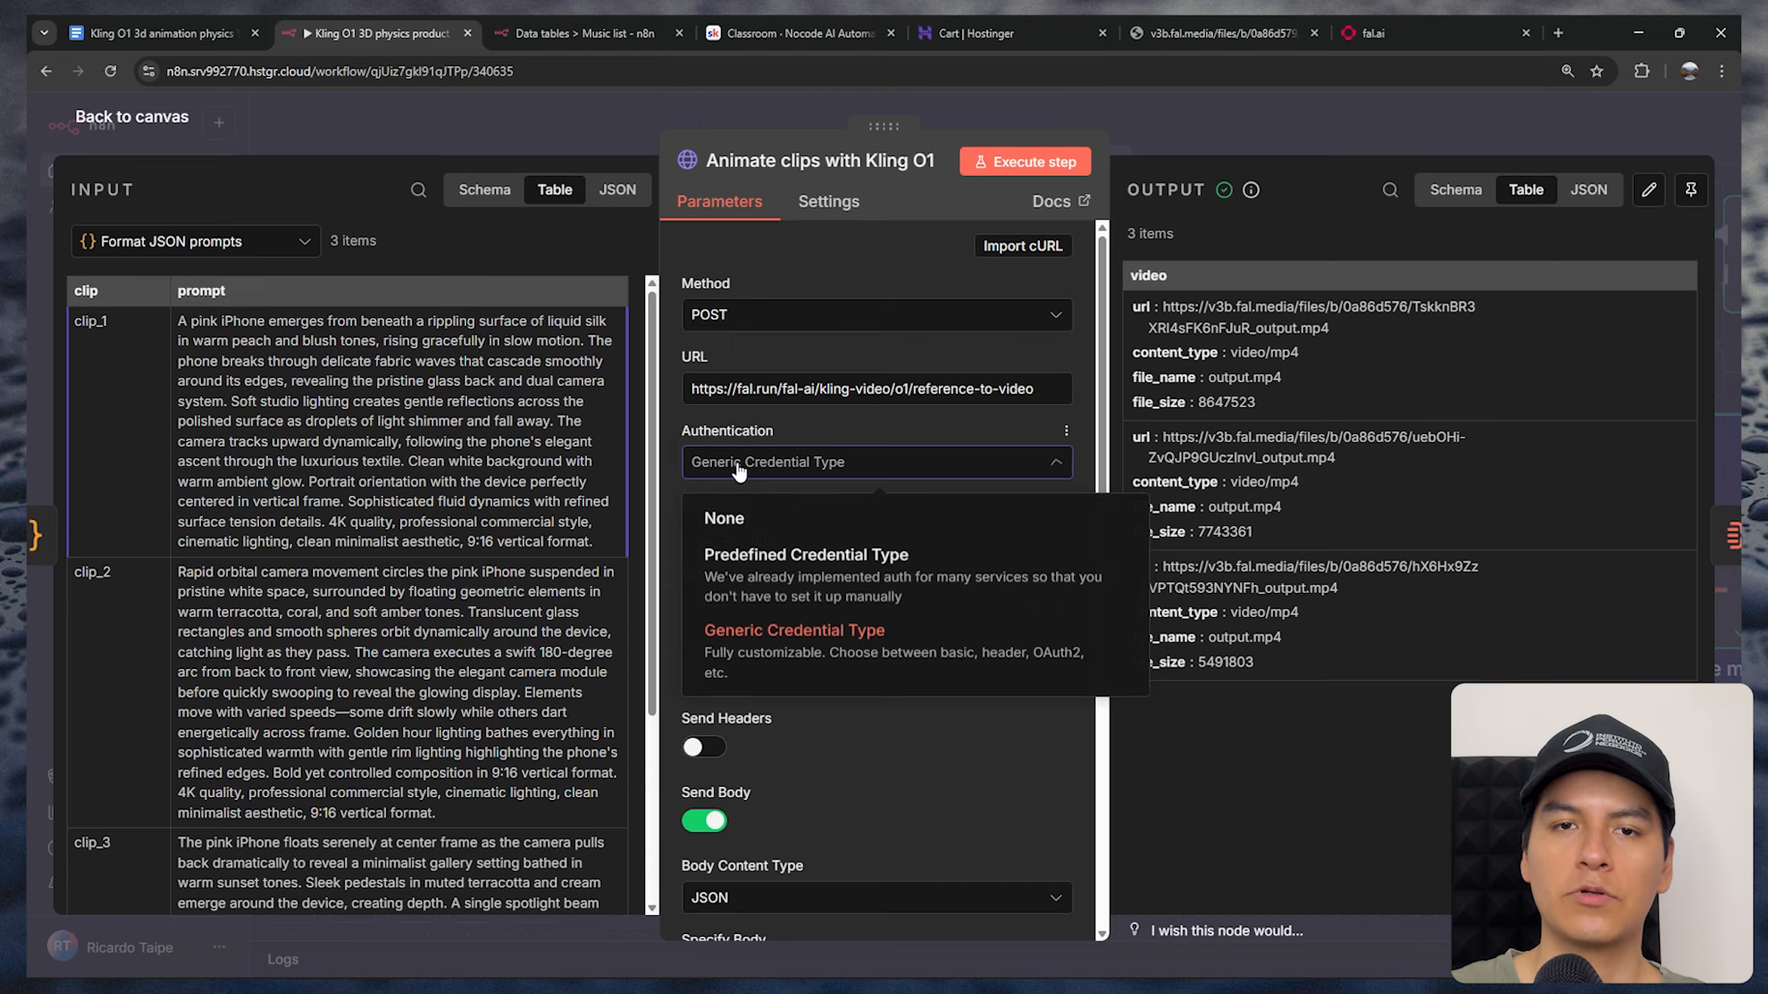
click(832, 629)
click(748, 540)
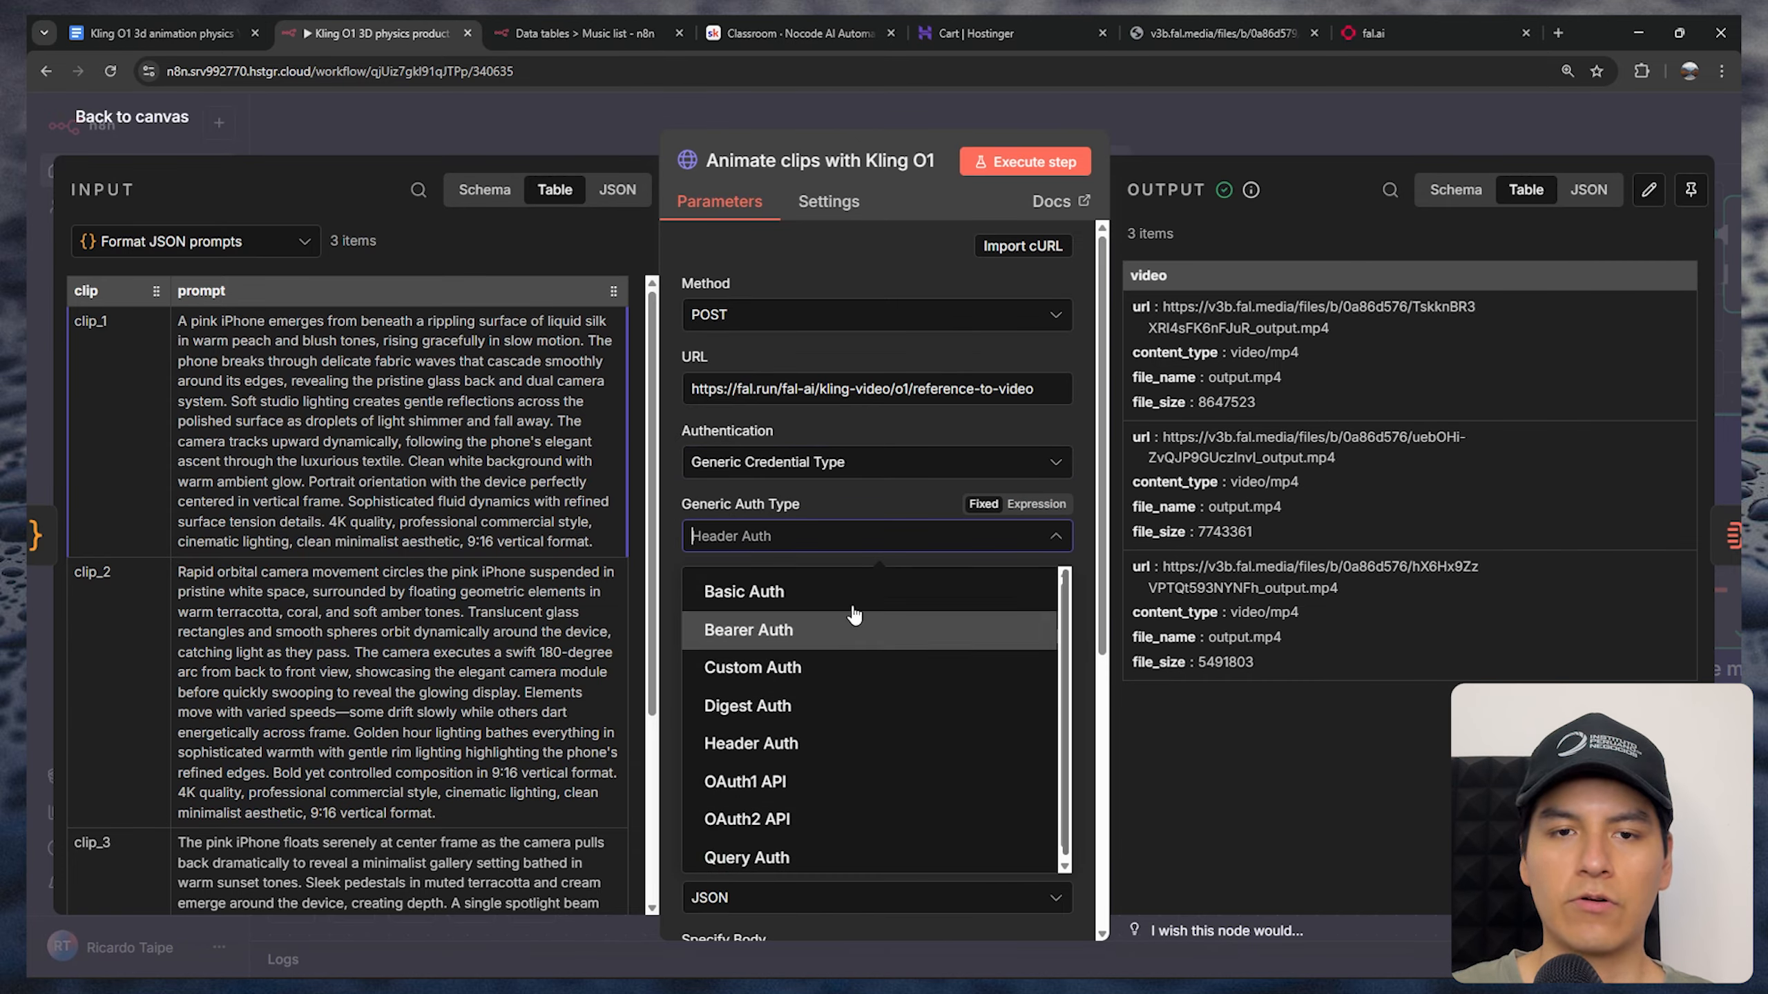
scroll(800, 662, down, 1)
click(755, 736)
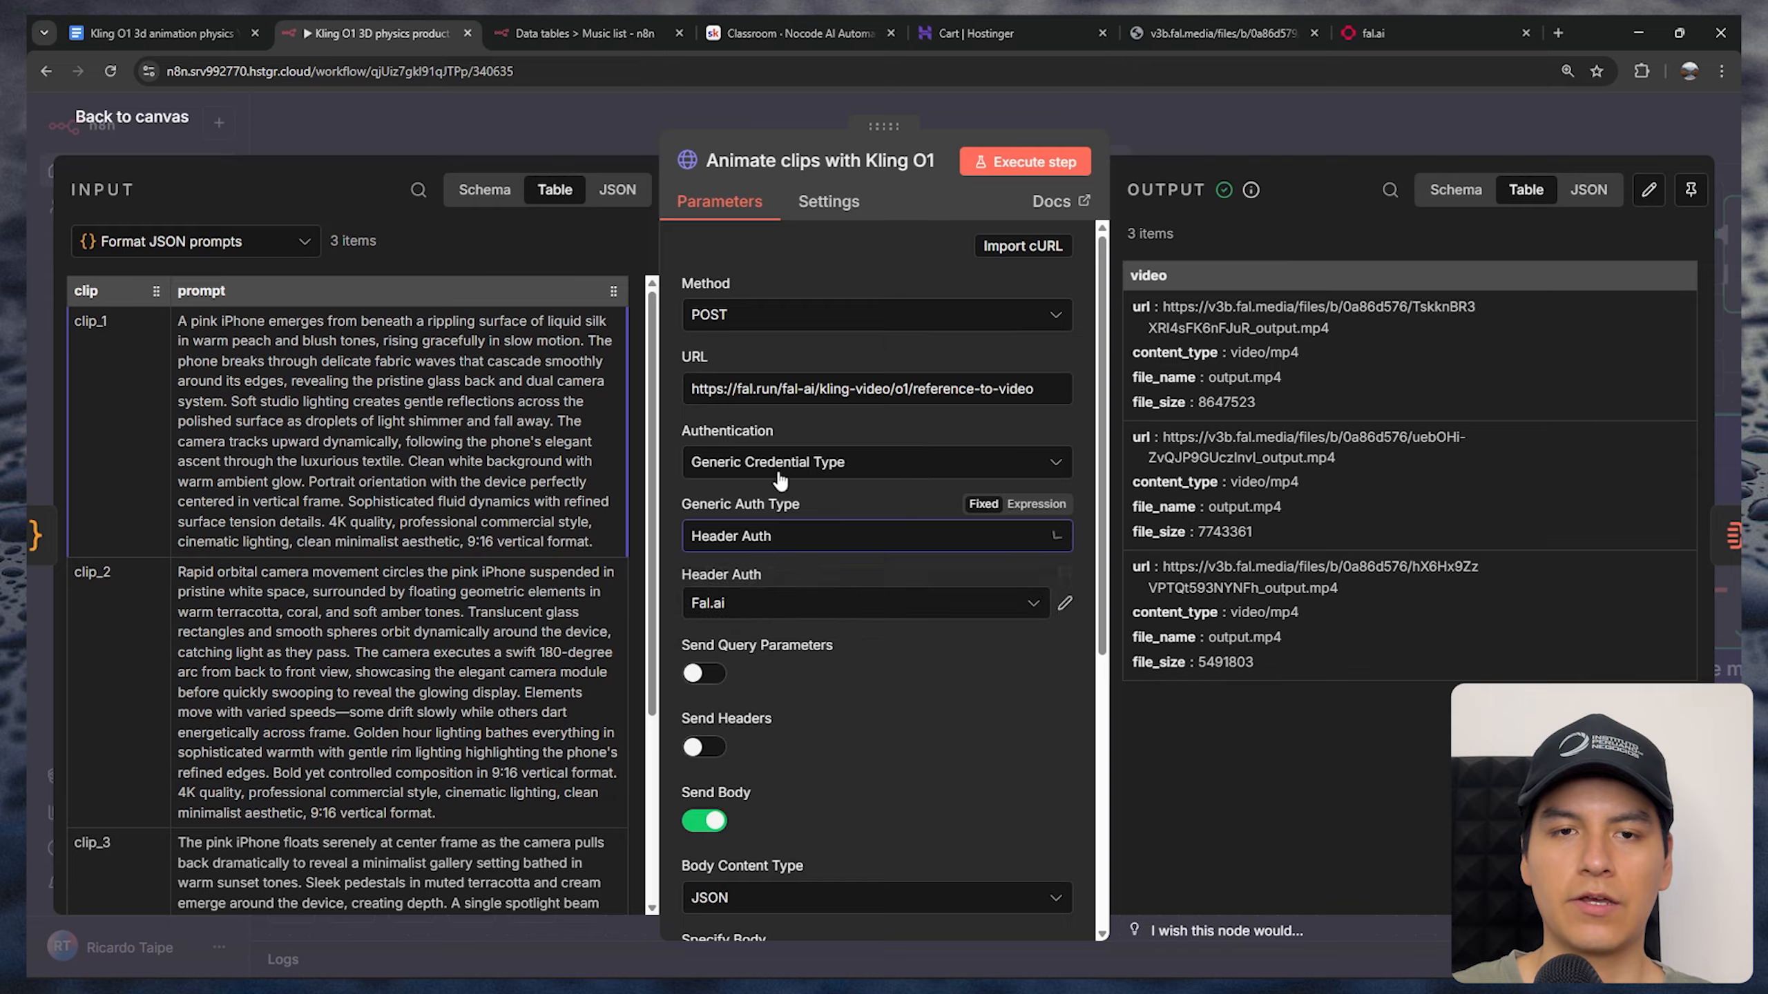
Create a new Header Auth credential for the Animate clips with Kling O1 node and name it Fail.ai
scroll(782, 481, down, 2)
click(803, 426)
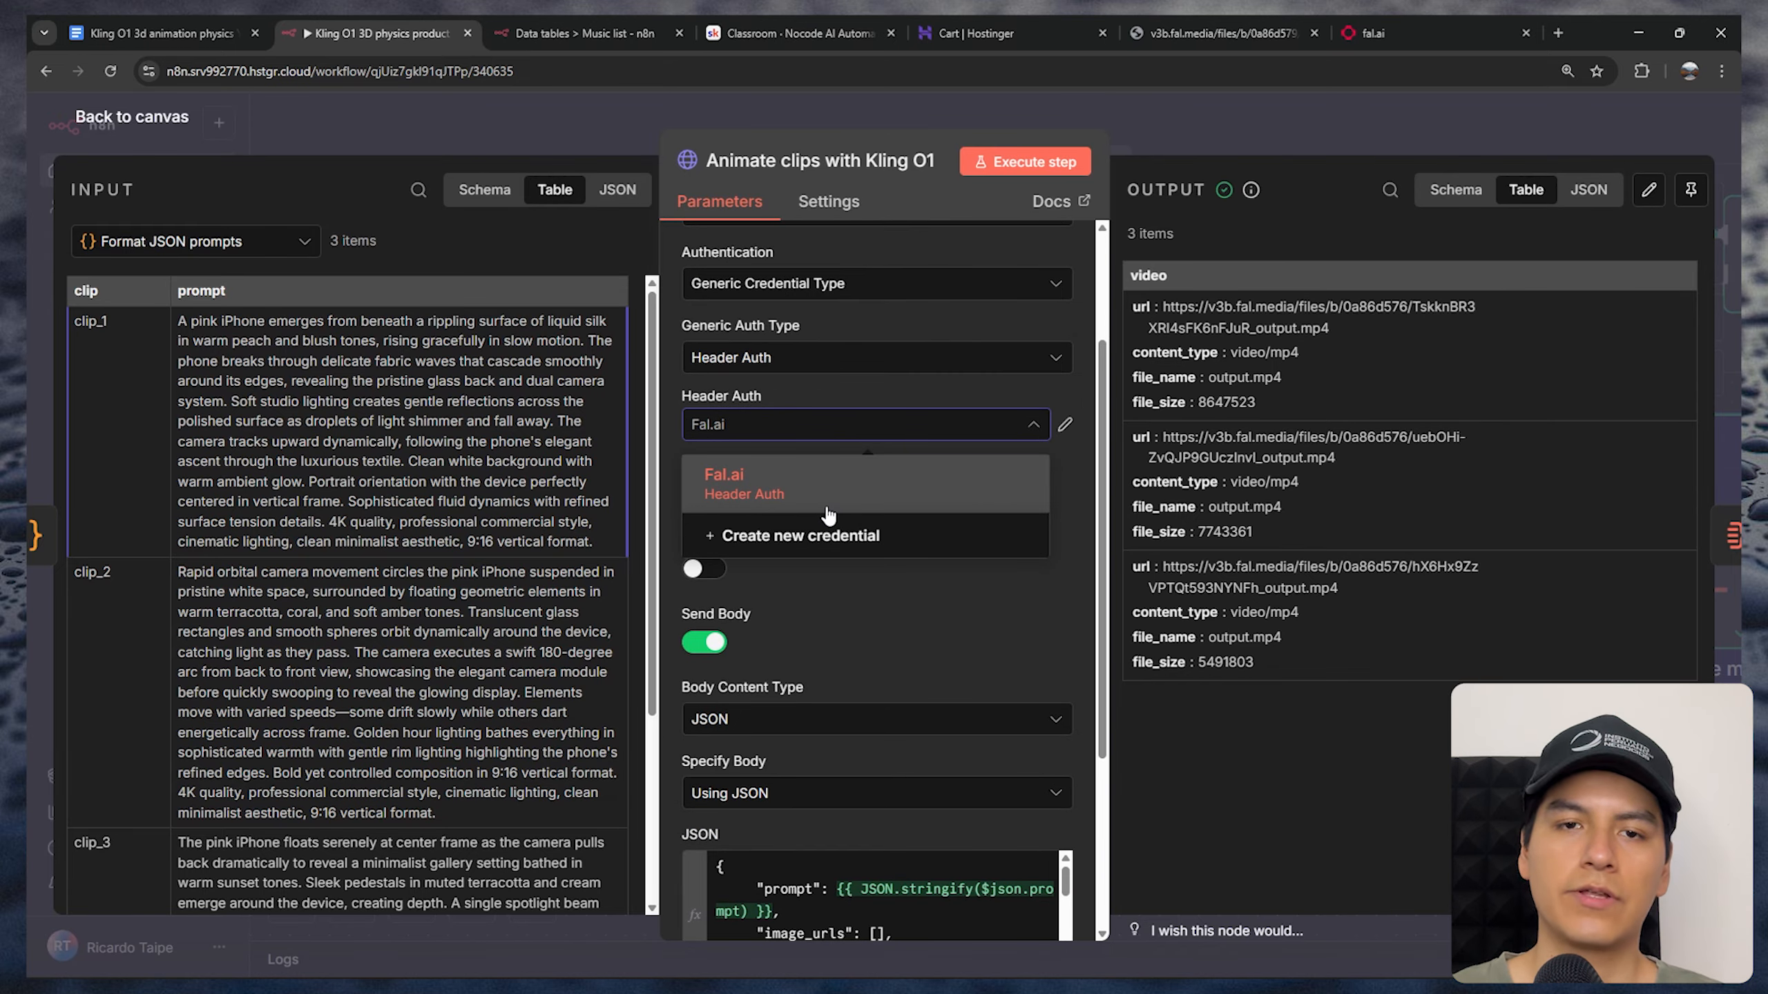
click(774, 547)
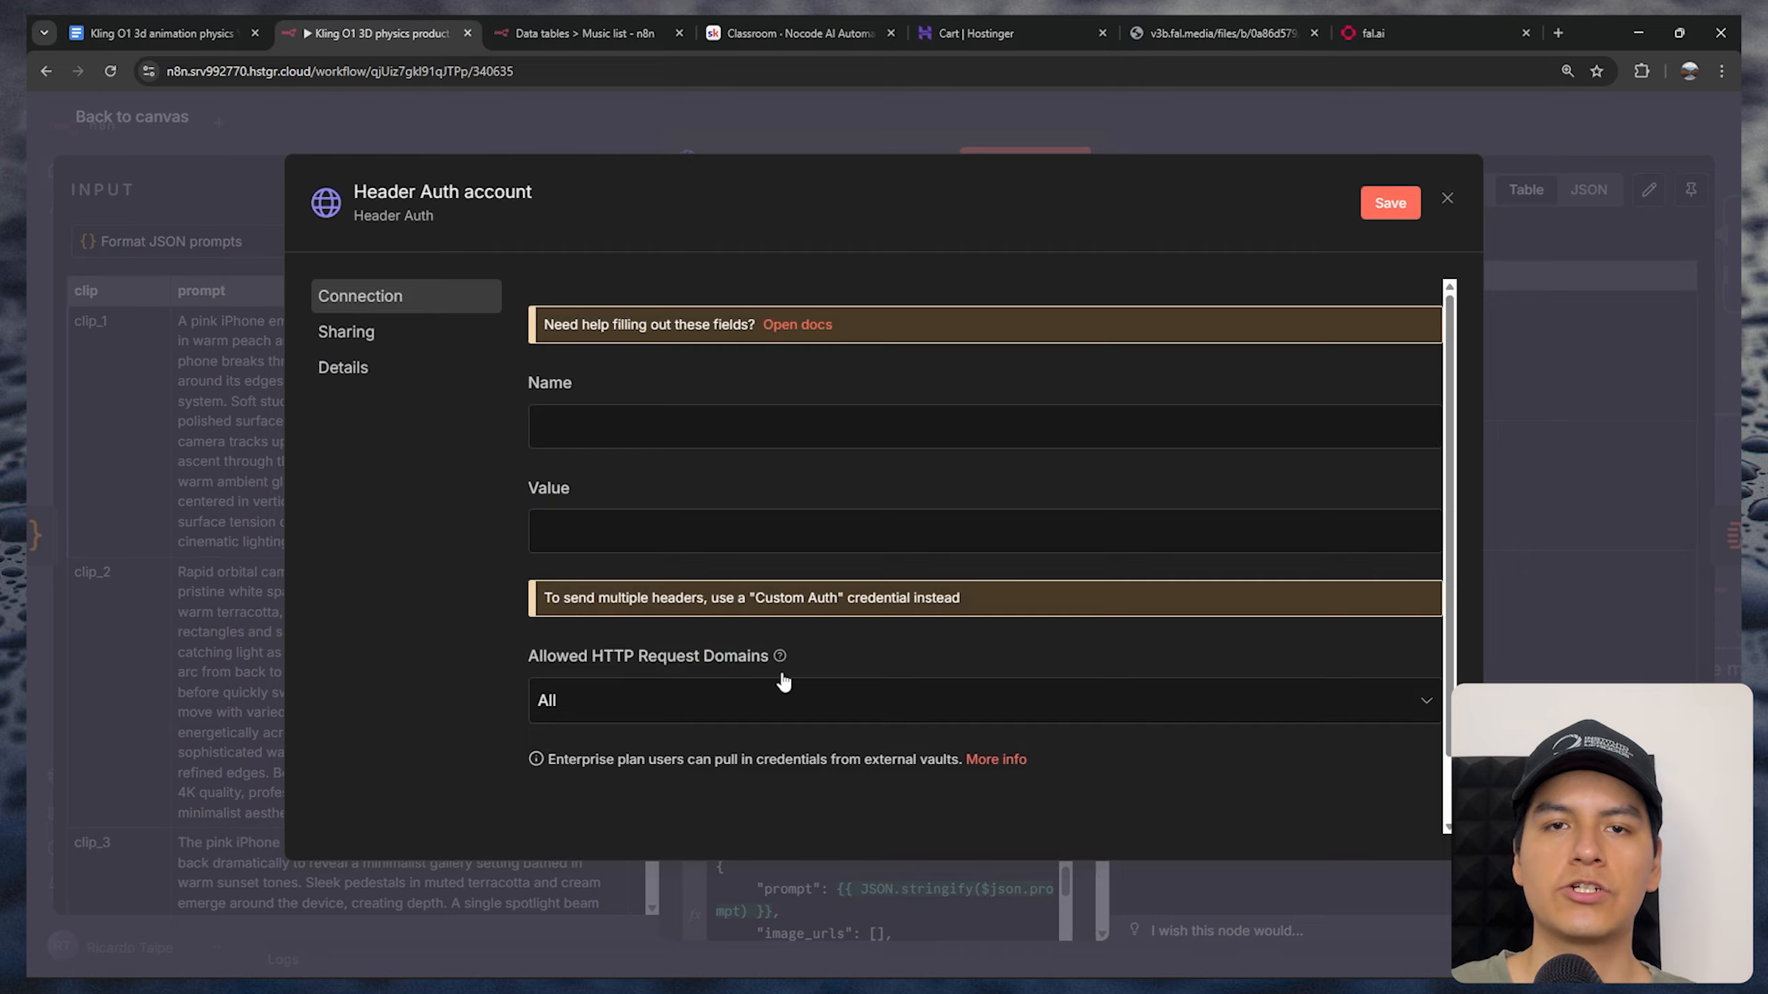
click(421, 187)
text(Fail.a)
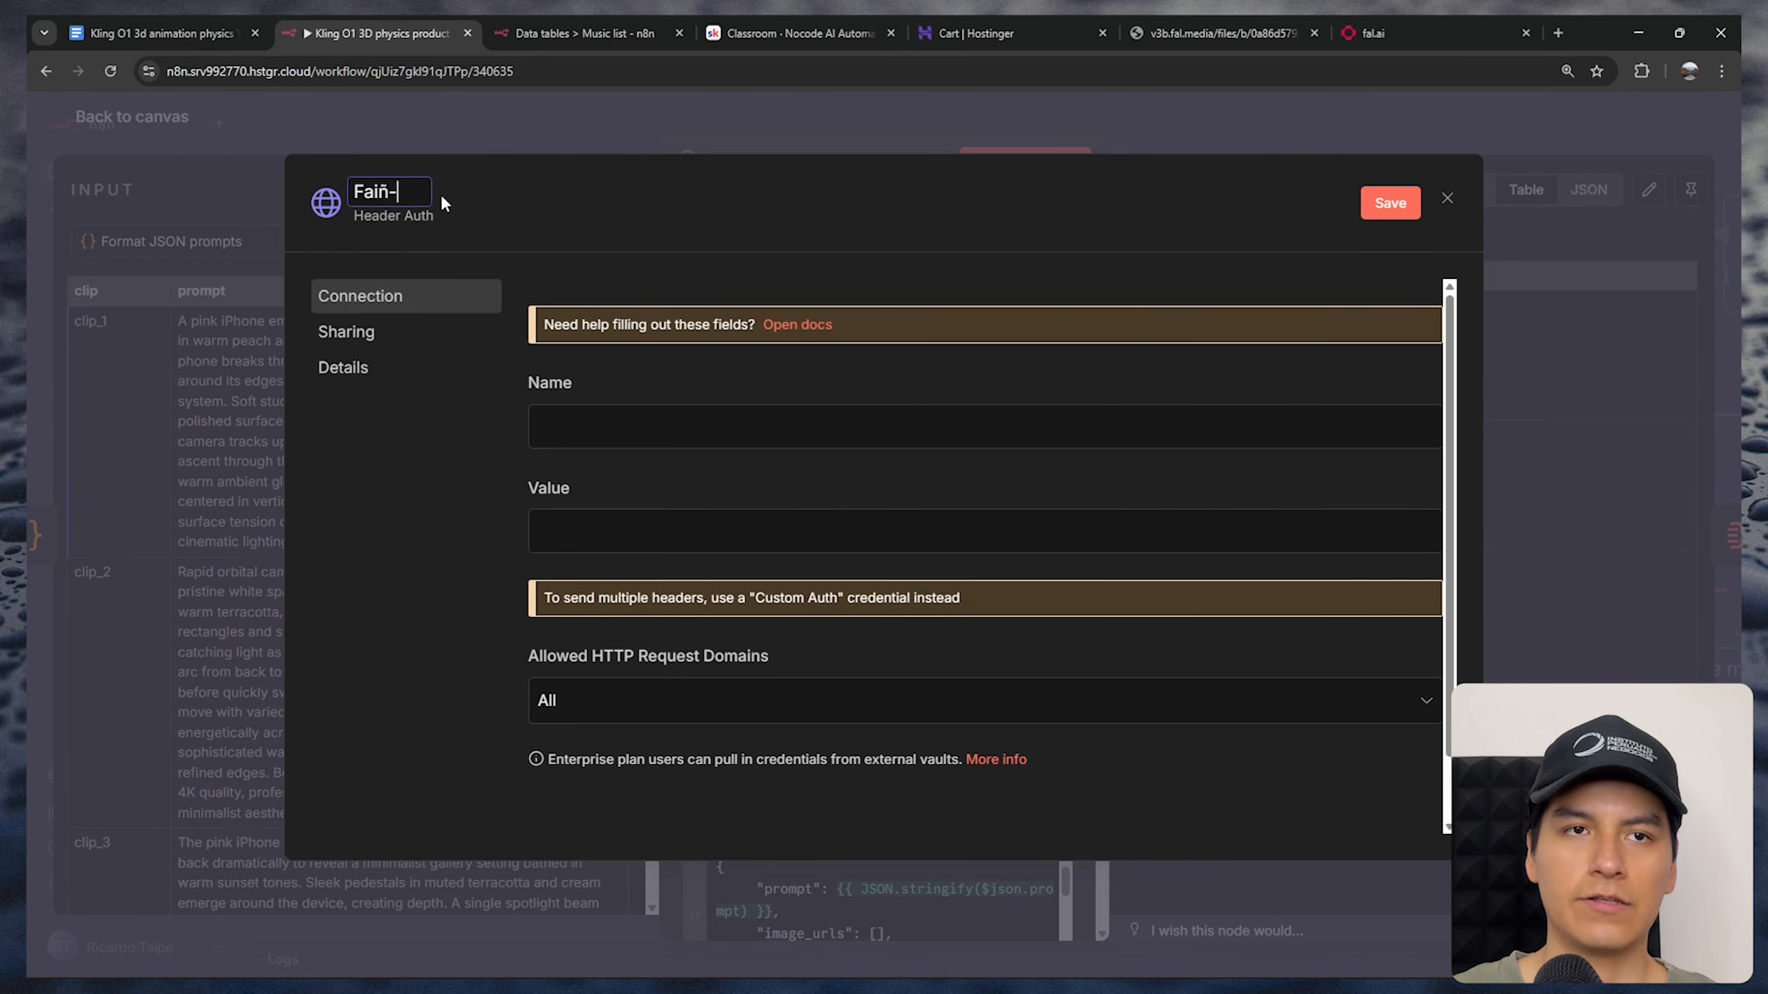
text(i)
Paste the API key as the Value of the new Header Auth credential
drag(573, 484, 560, 522)
click(602, 524)
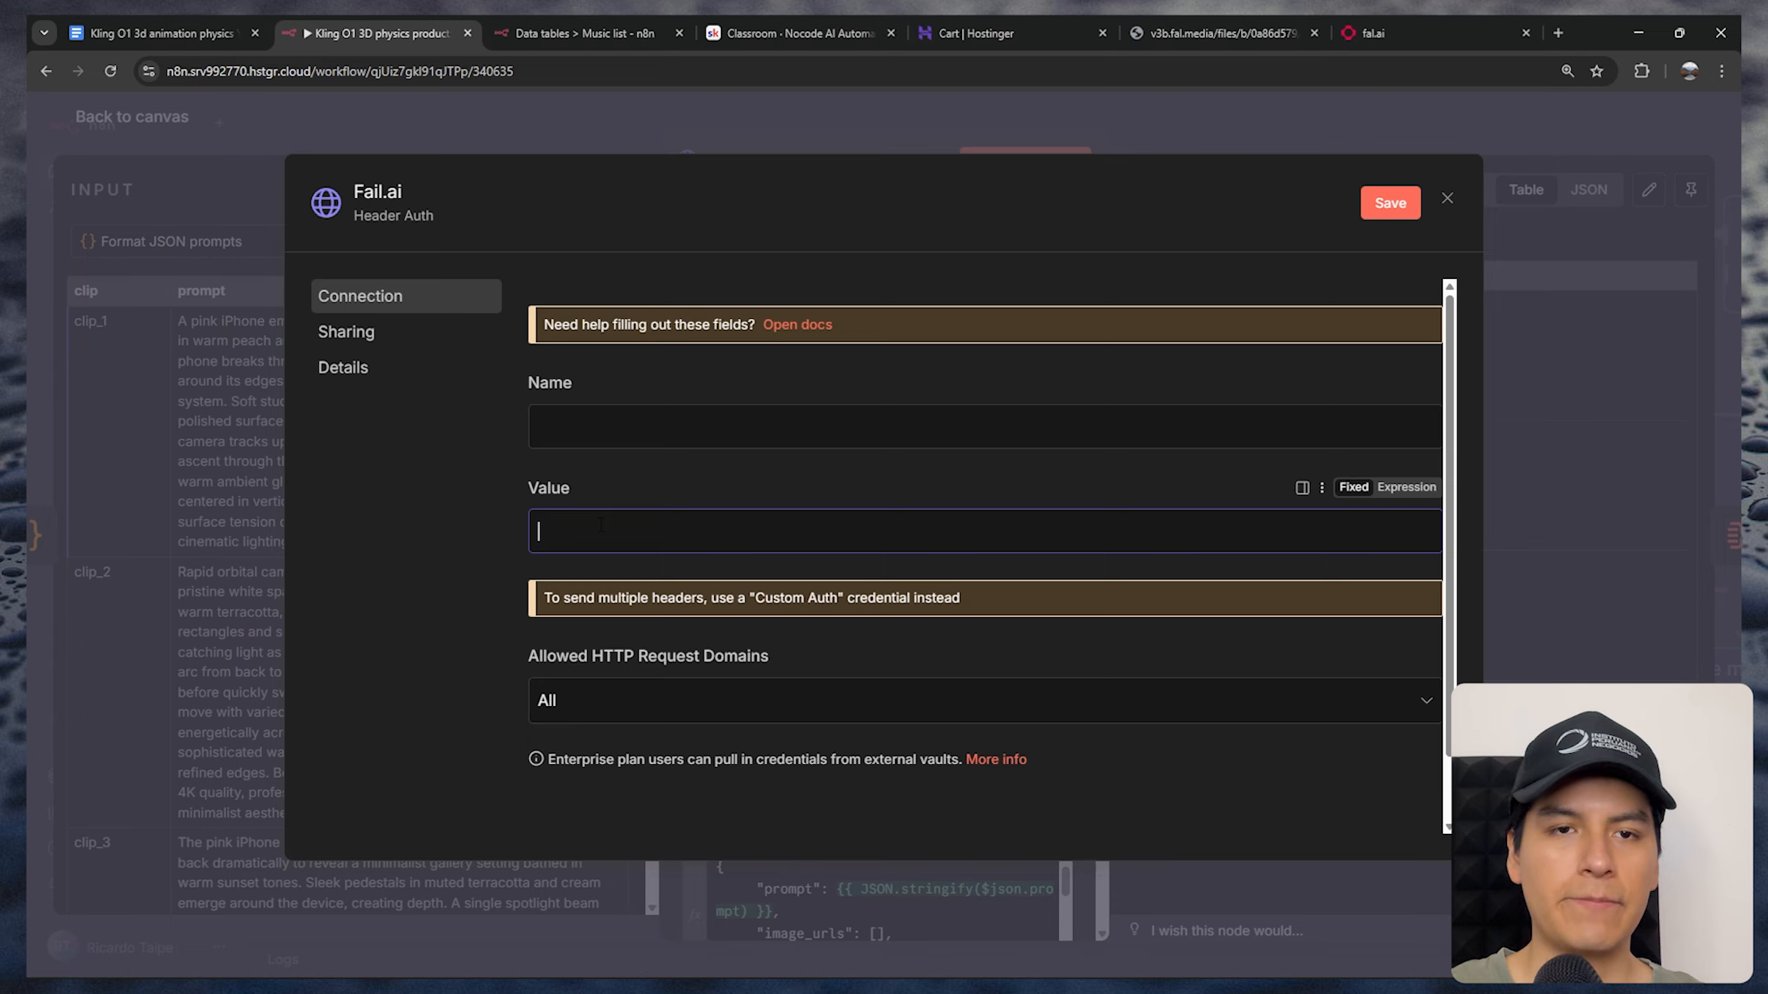
key(ctrl+v)
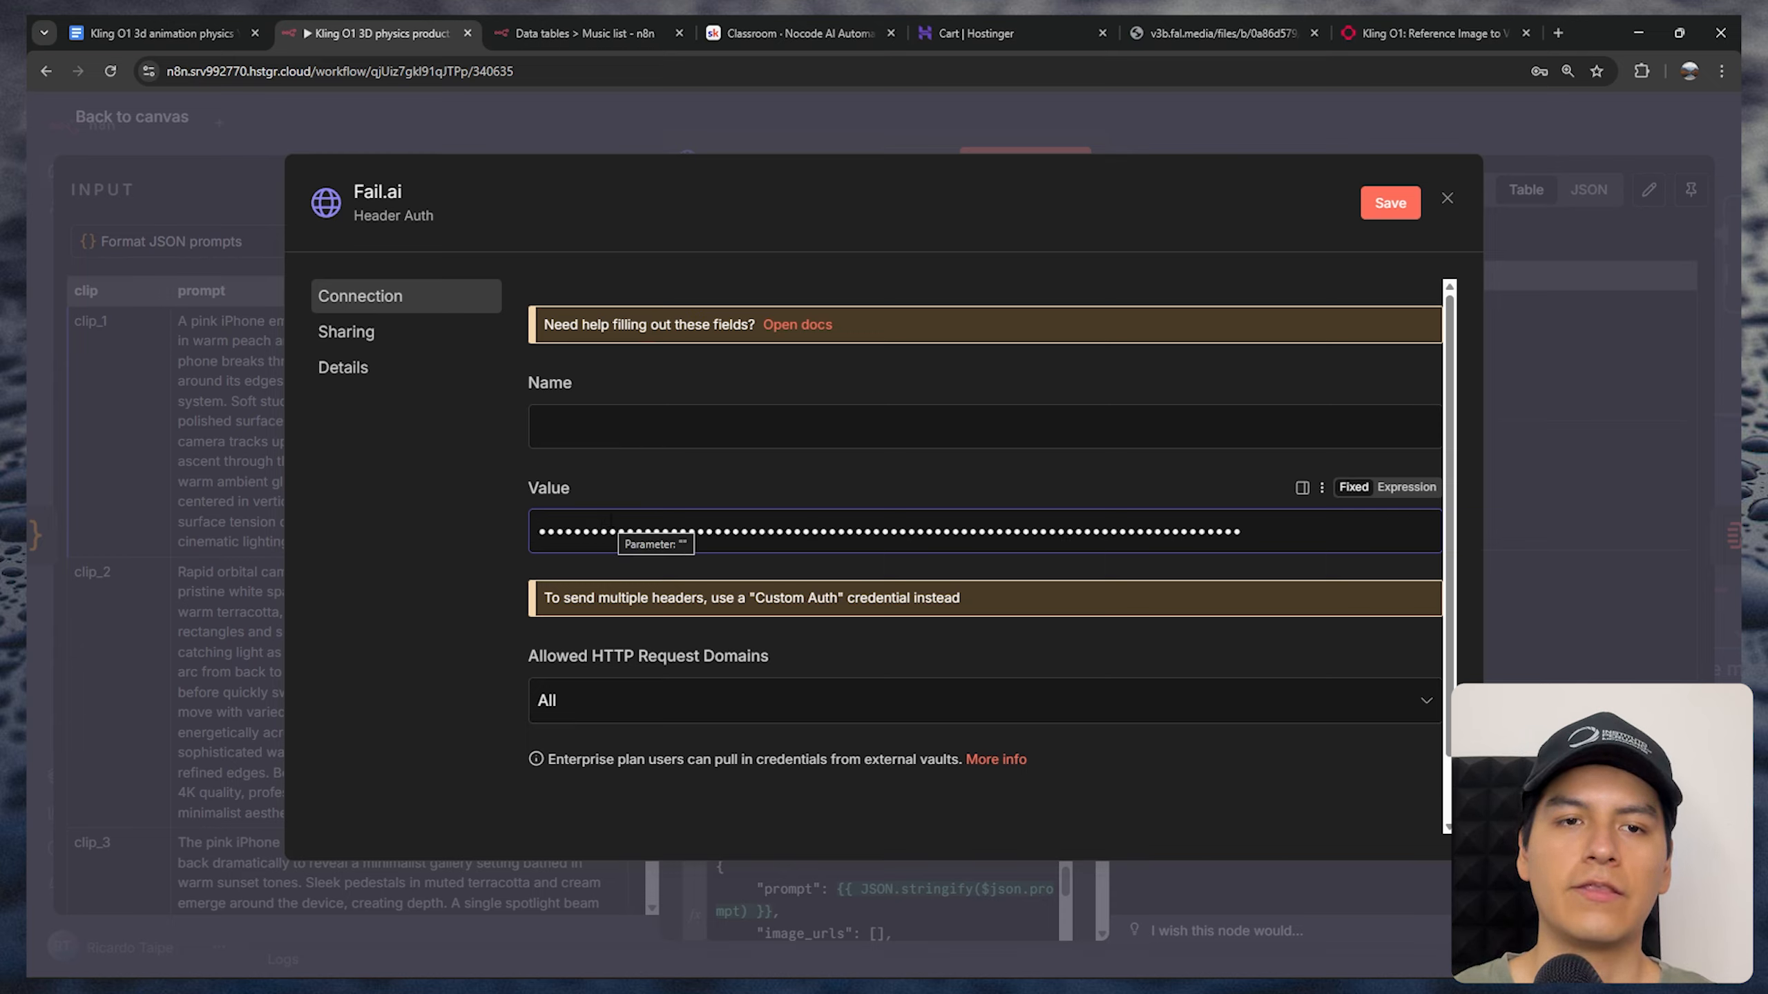
Prefix the Fail.ai credential's API key value with "Key" and enter the header Name starting with "Au"
text(Key)
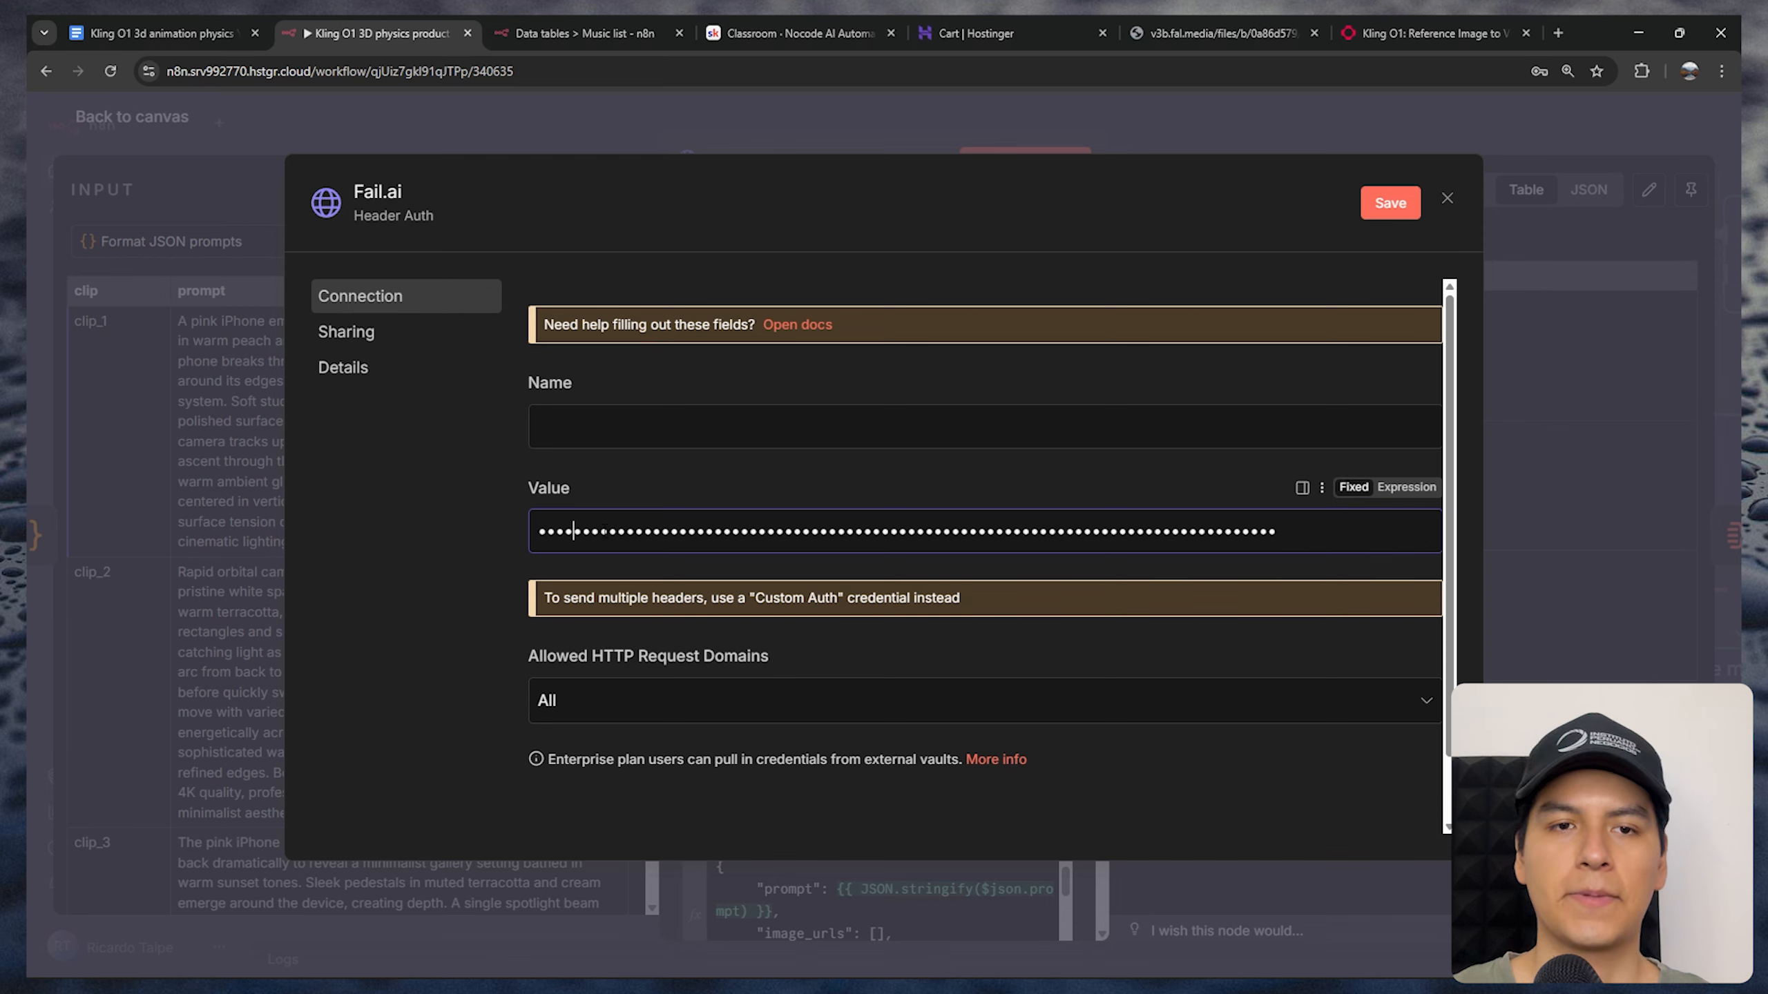
click(597, 438)
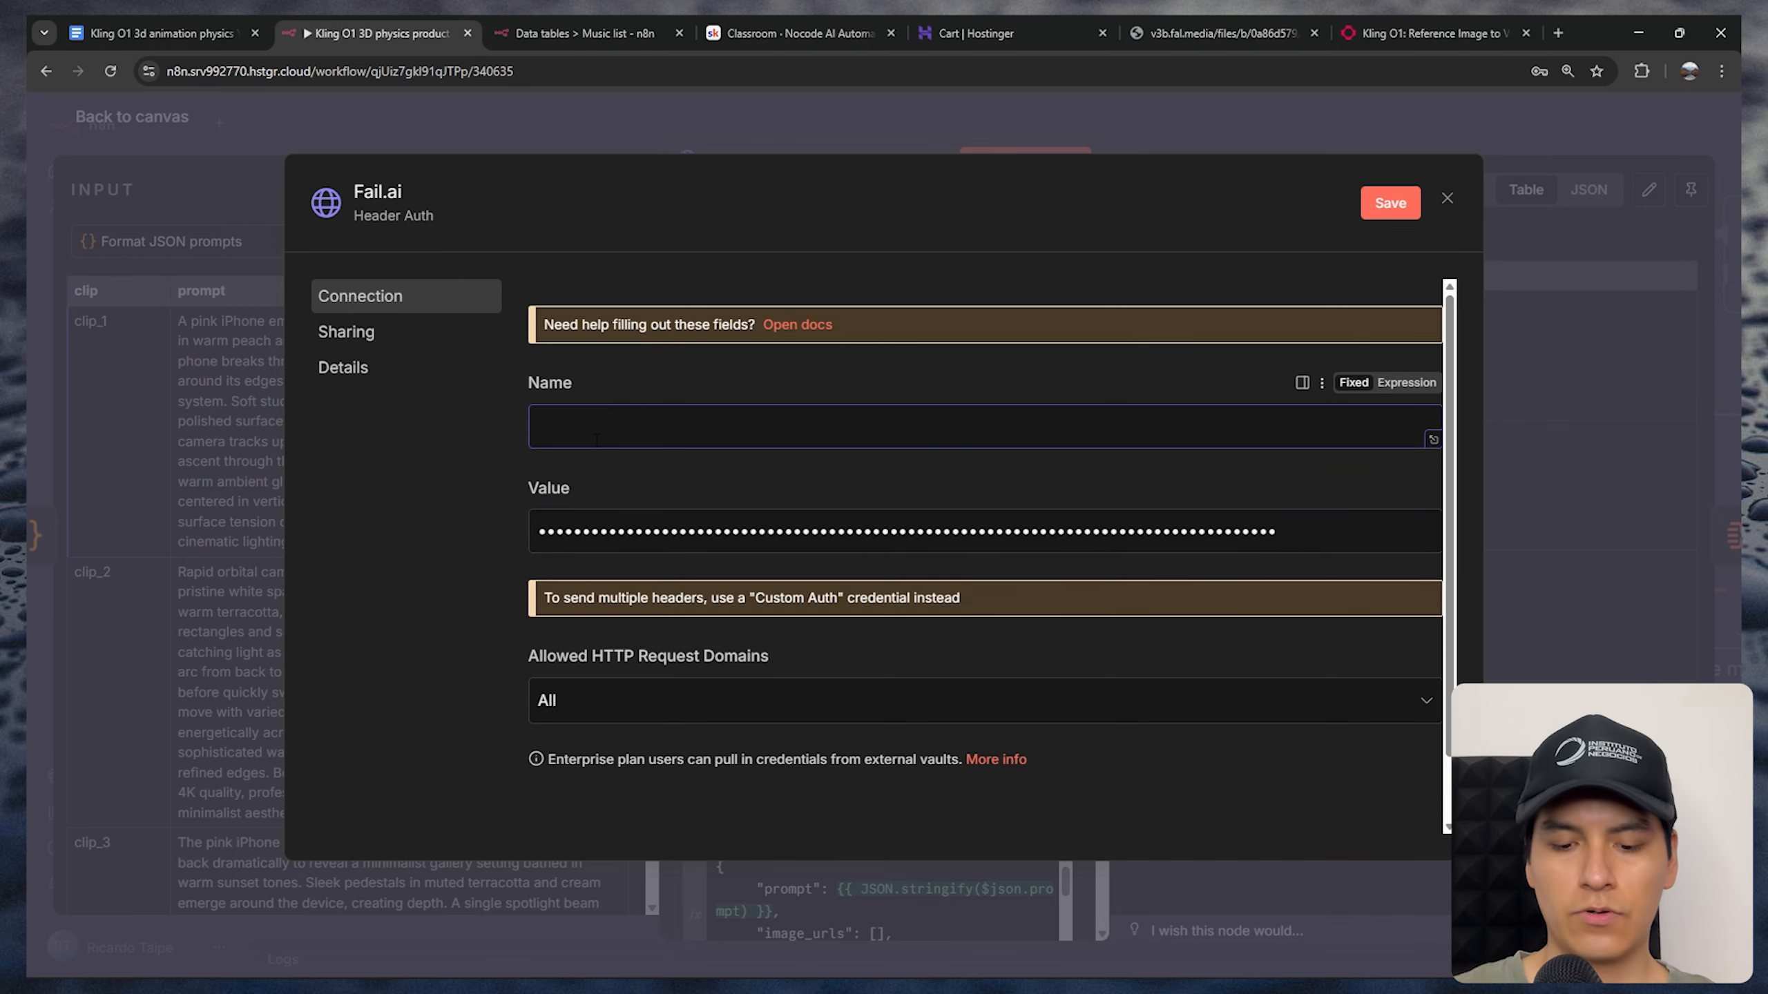
text(Au)
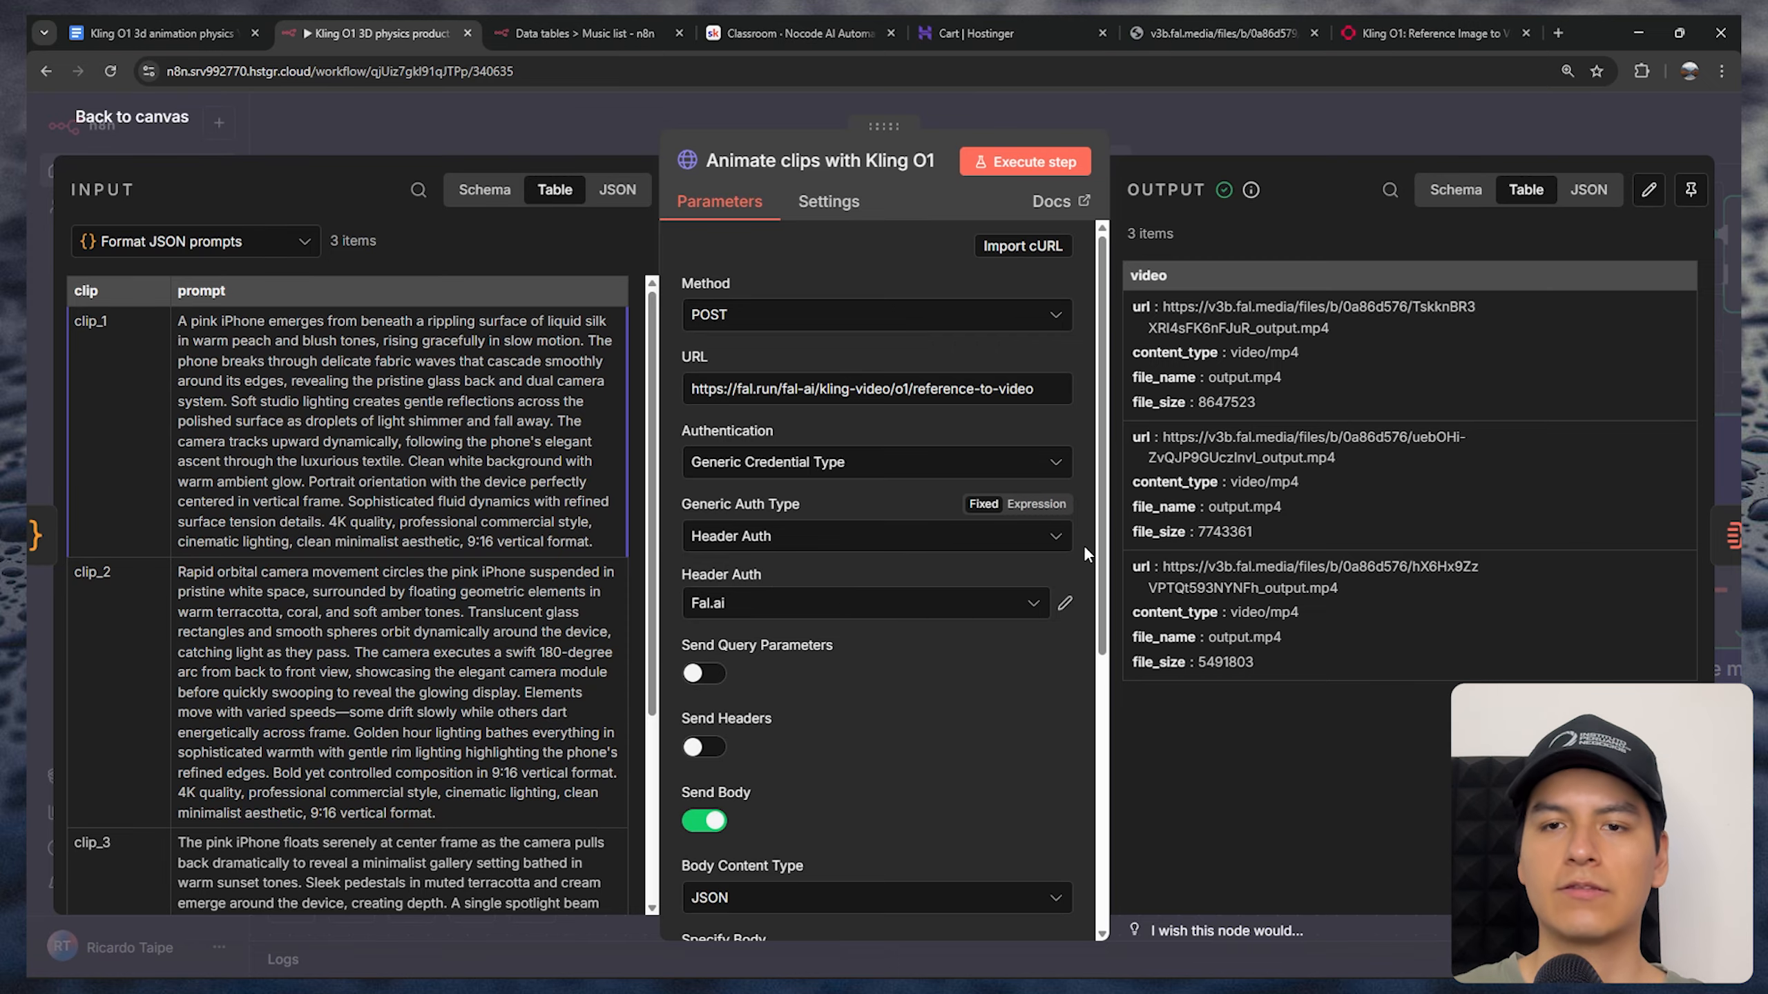
Open the Animate clips node's JSON body in the expression editor and examine its prompt, elements, duration and aspect ratio fields
scroll(1105, 506, down, 6)
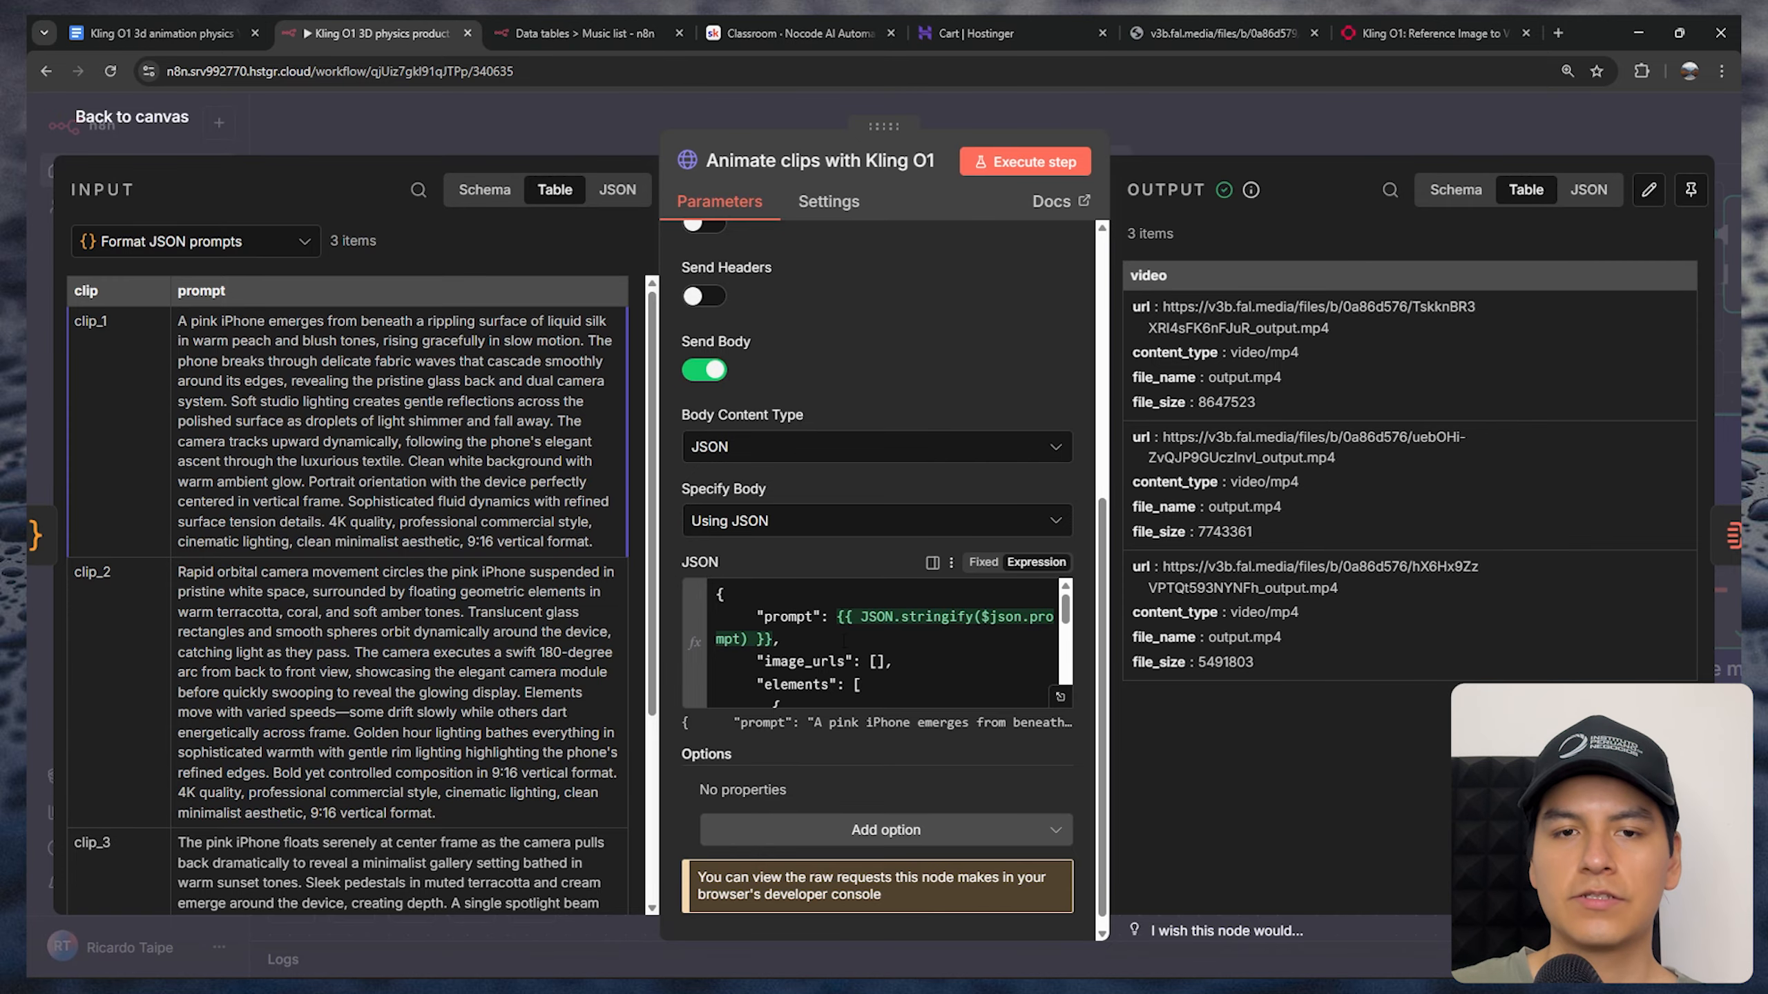
click(1060, 696)
click(567, 548)
drag(567, 548, 511, 261)
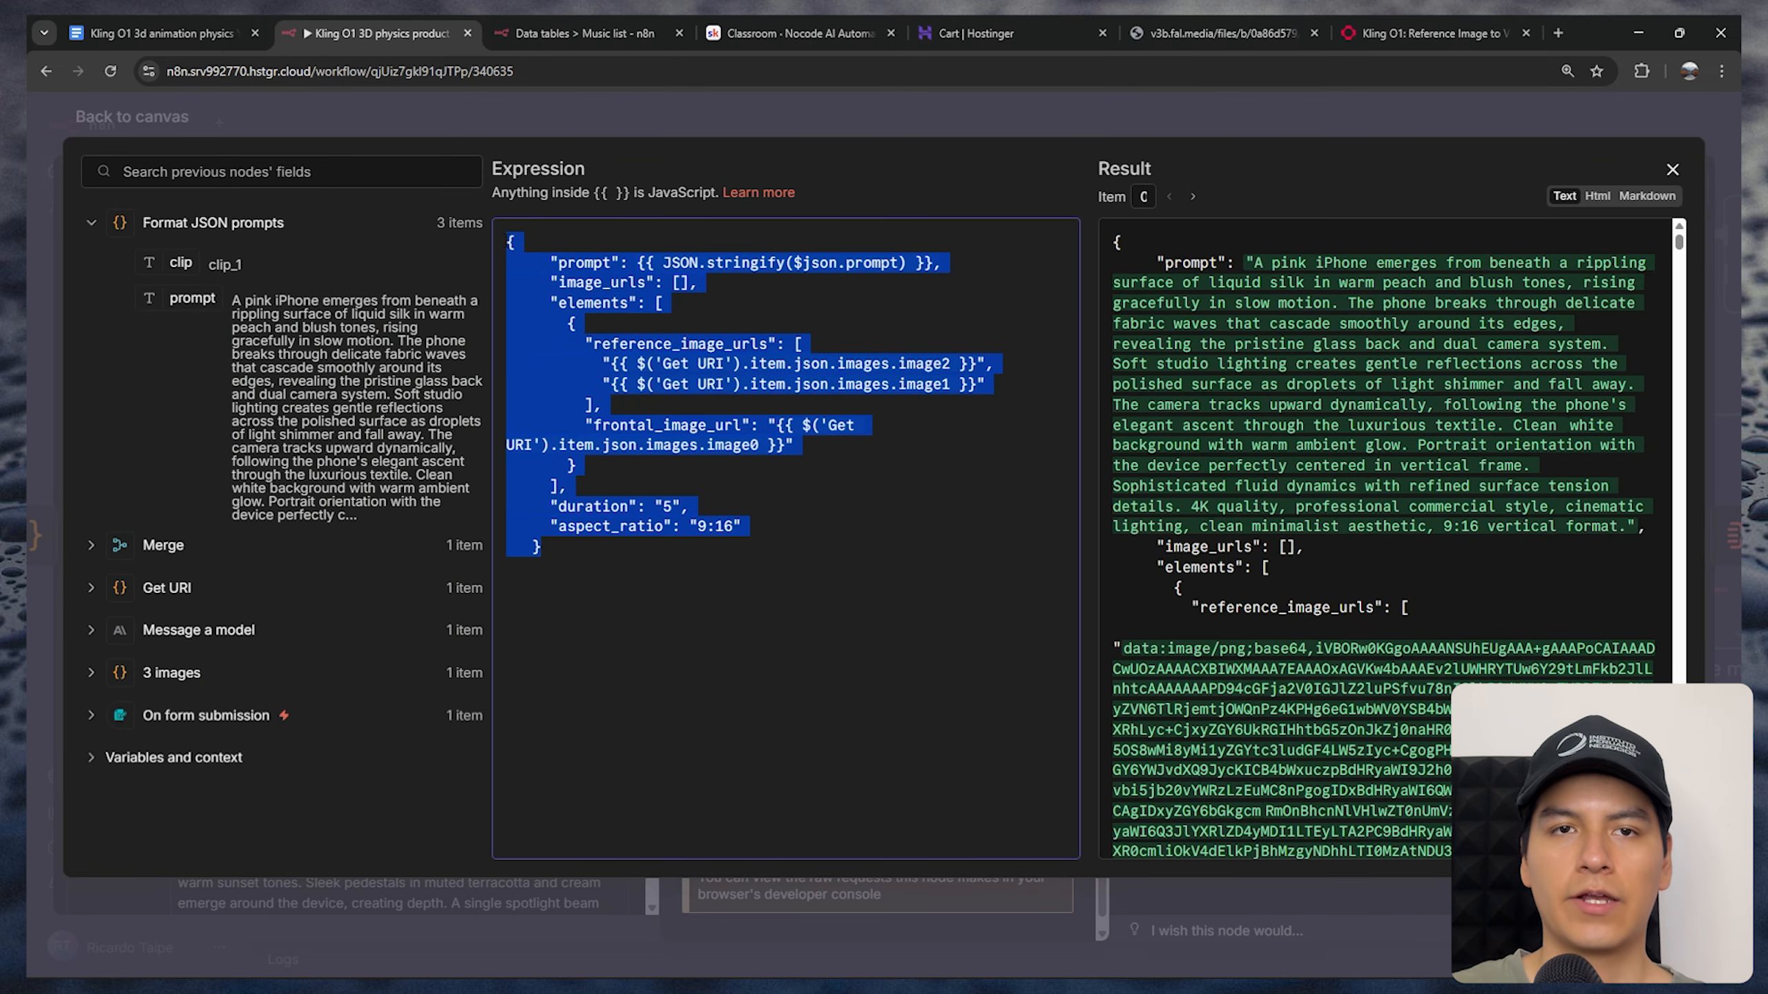
click(726, 642)
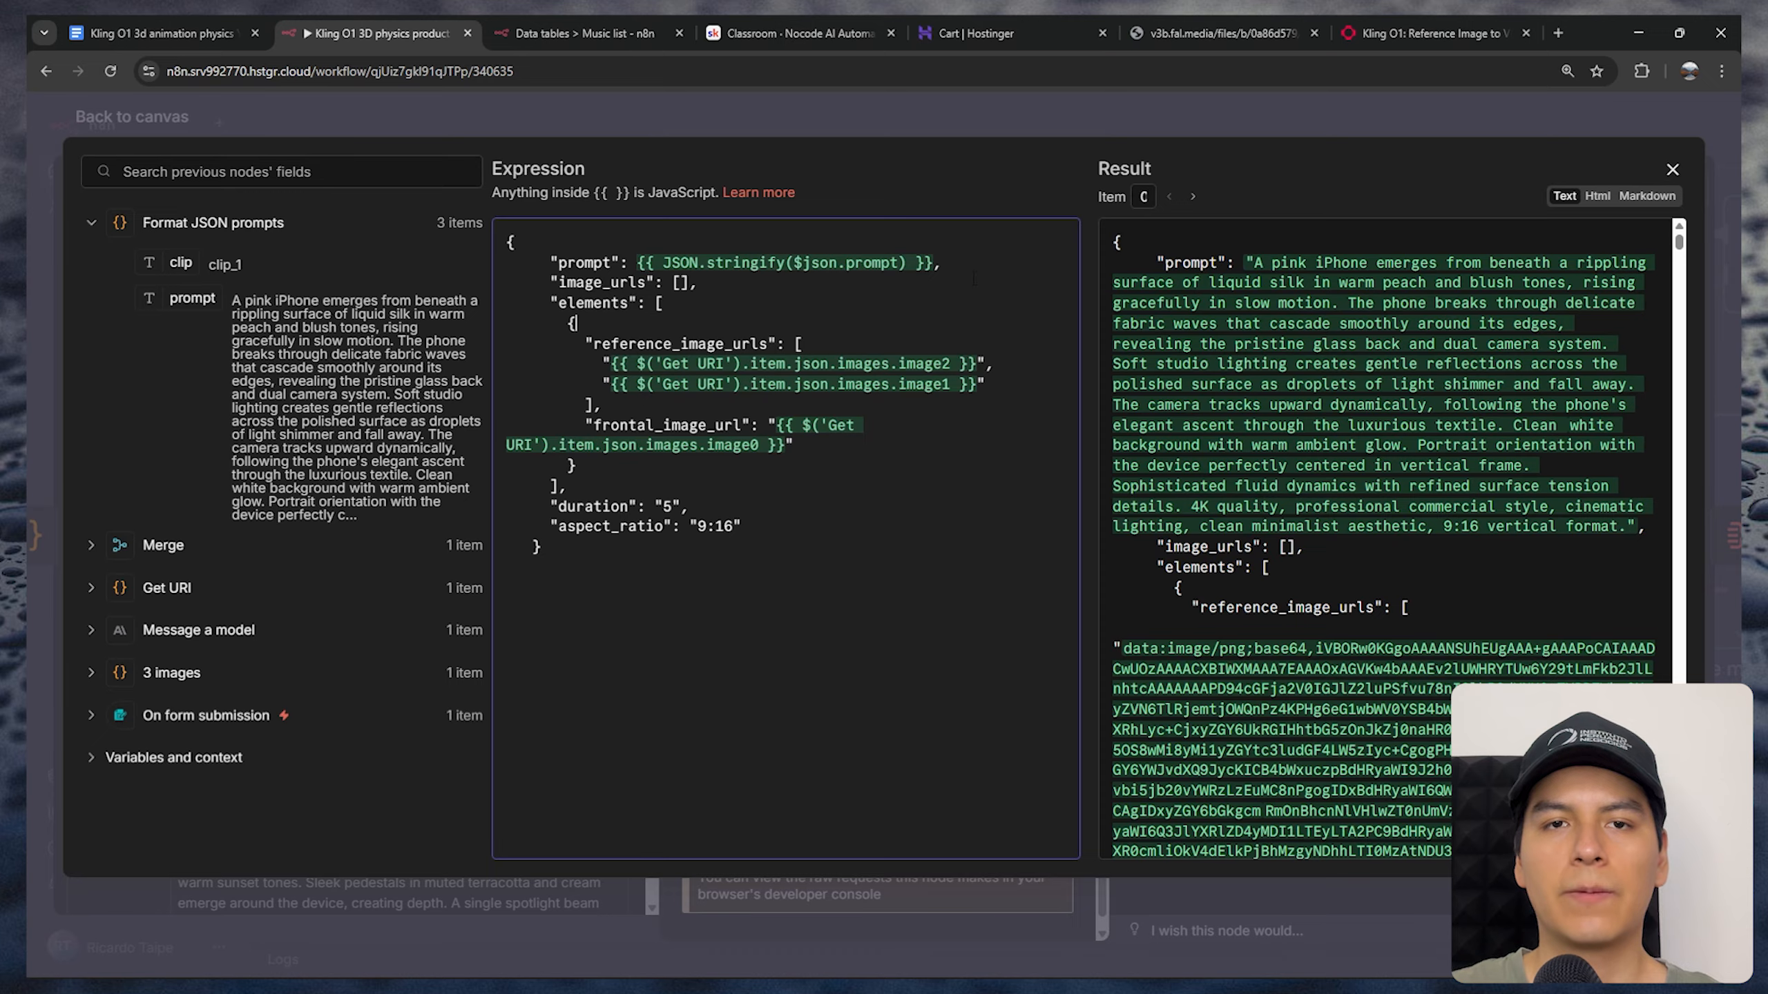
drag(592, 356, 813, 486)
click(835, 451)
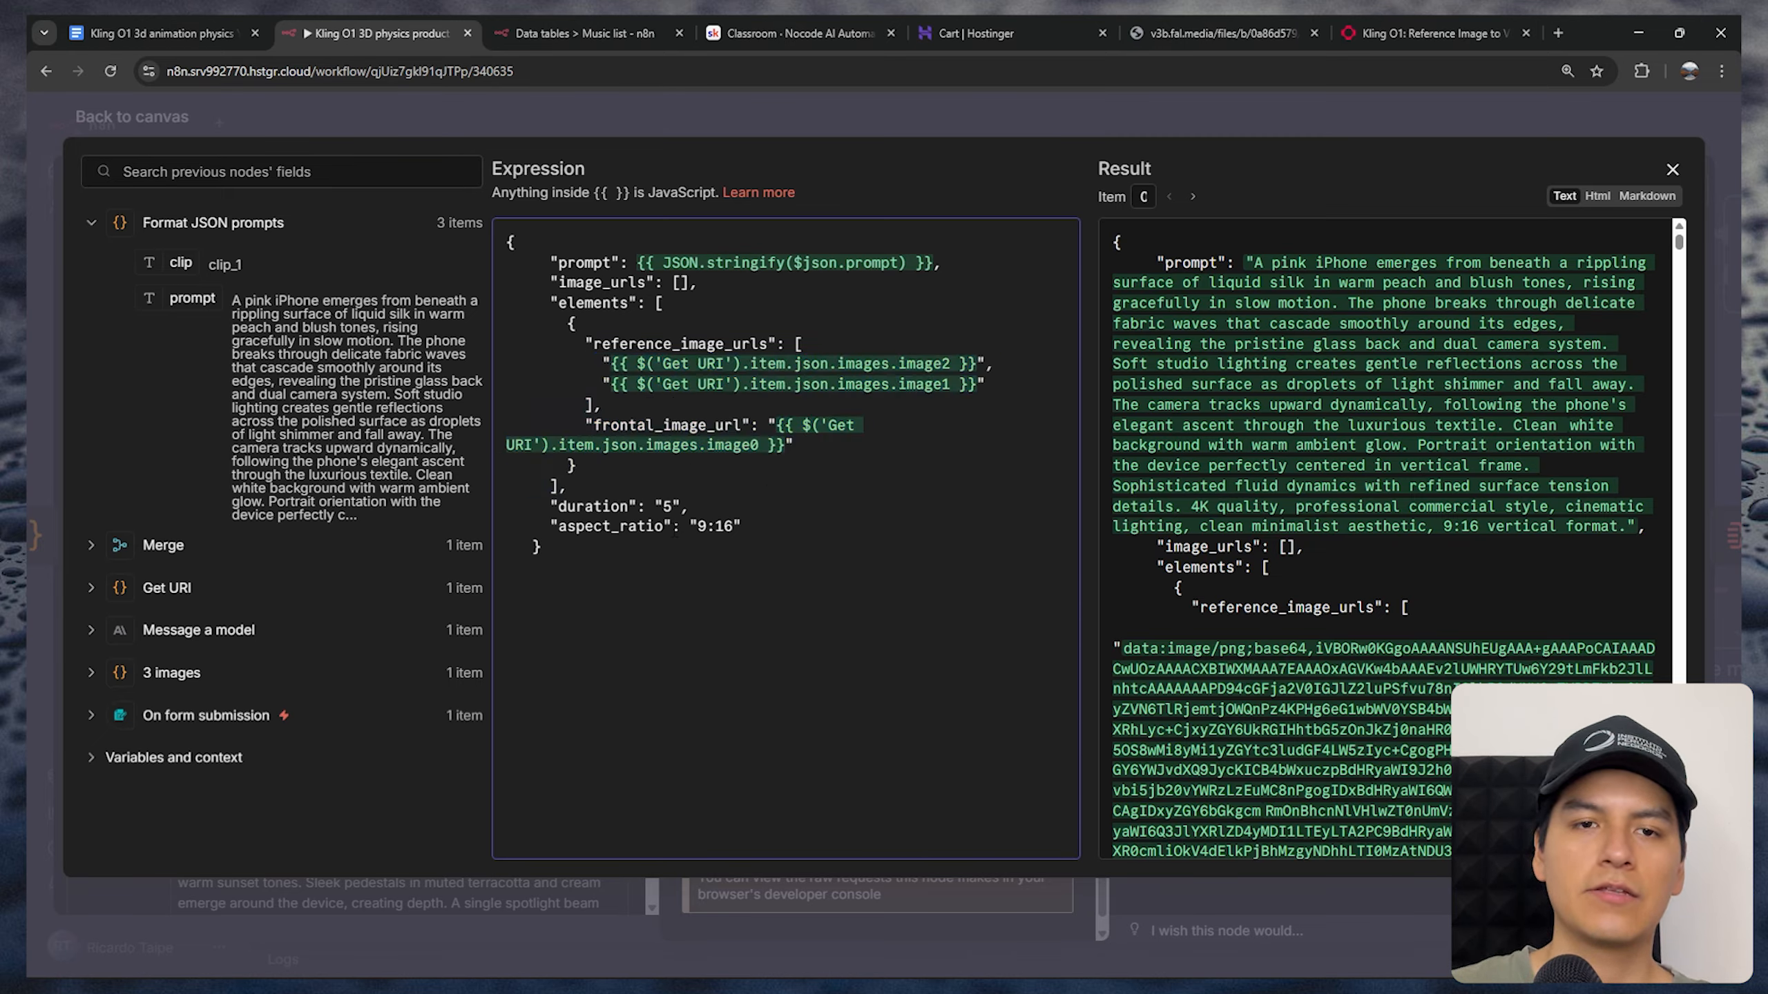
drag(752, 545, 550, 508)
click(696, 509)
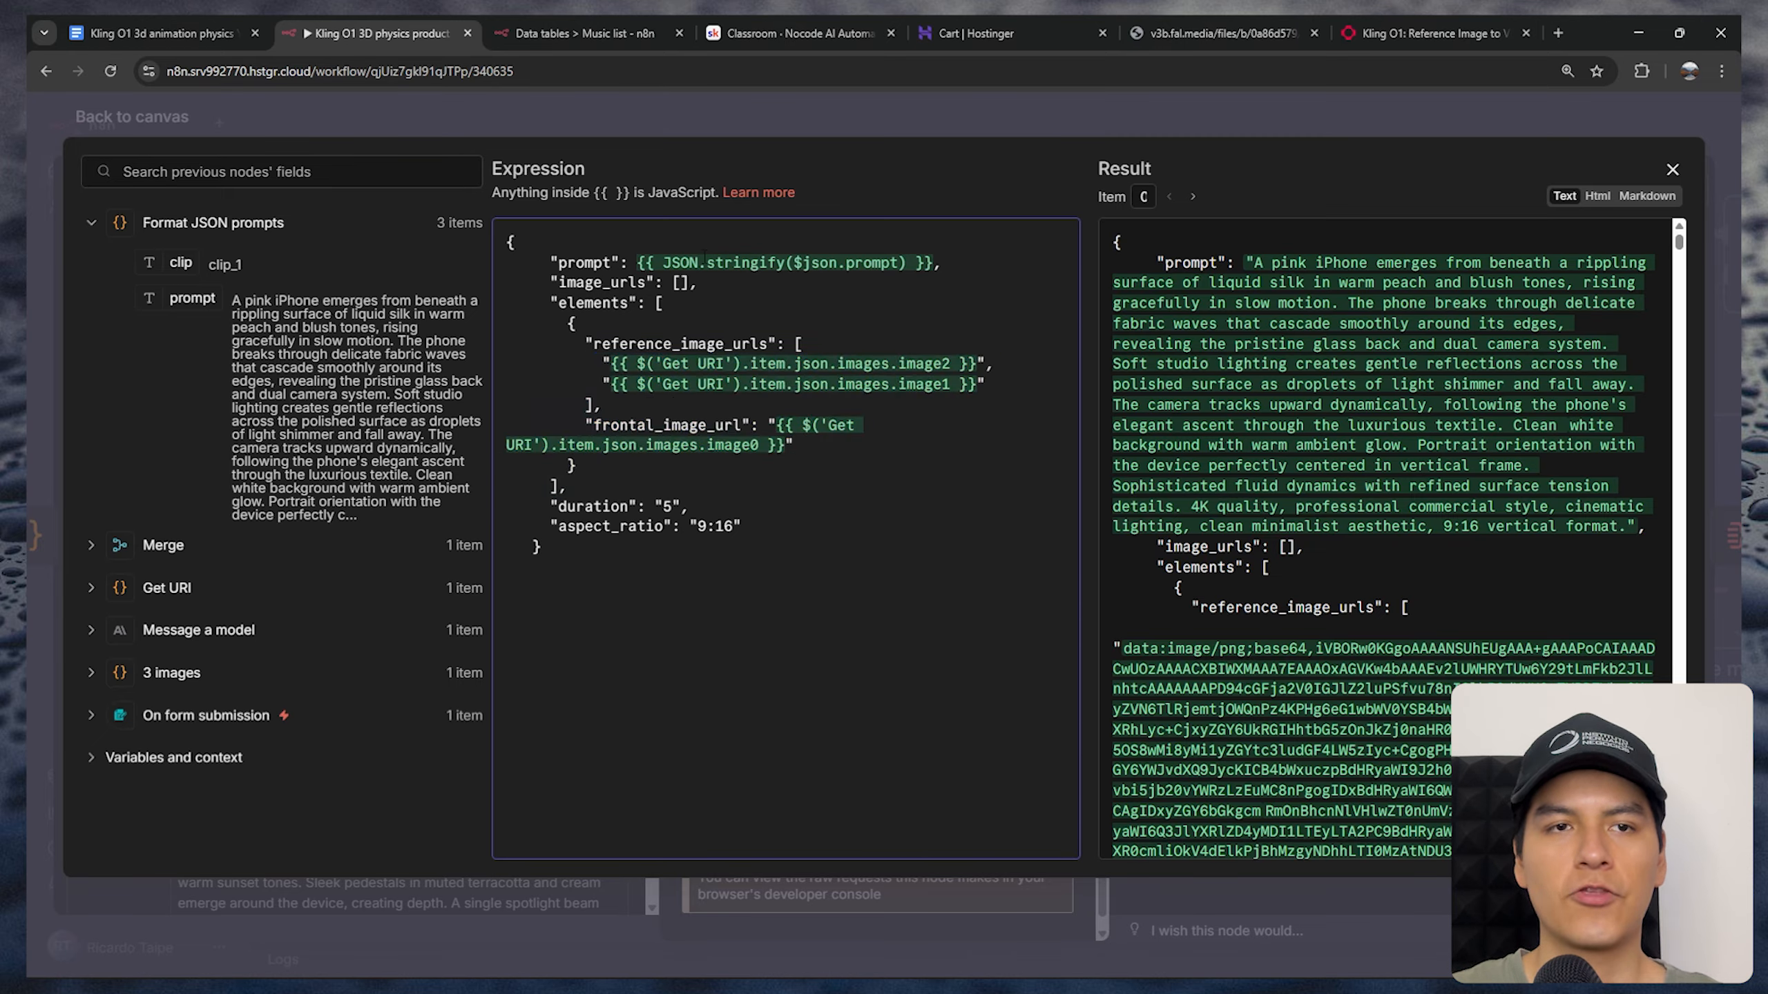
drag(189, 307, 686, 261)
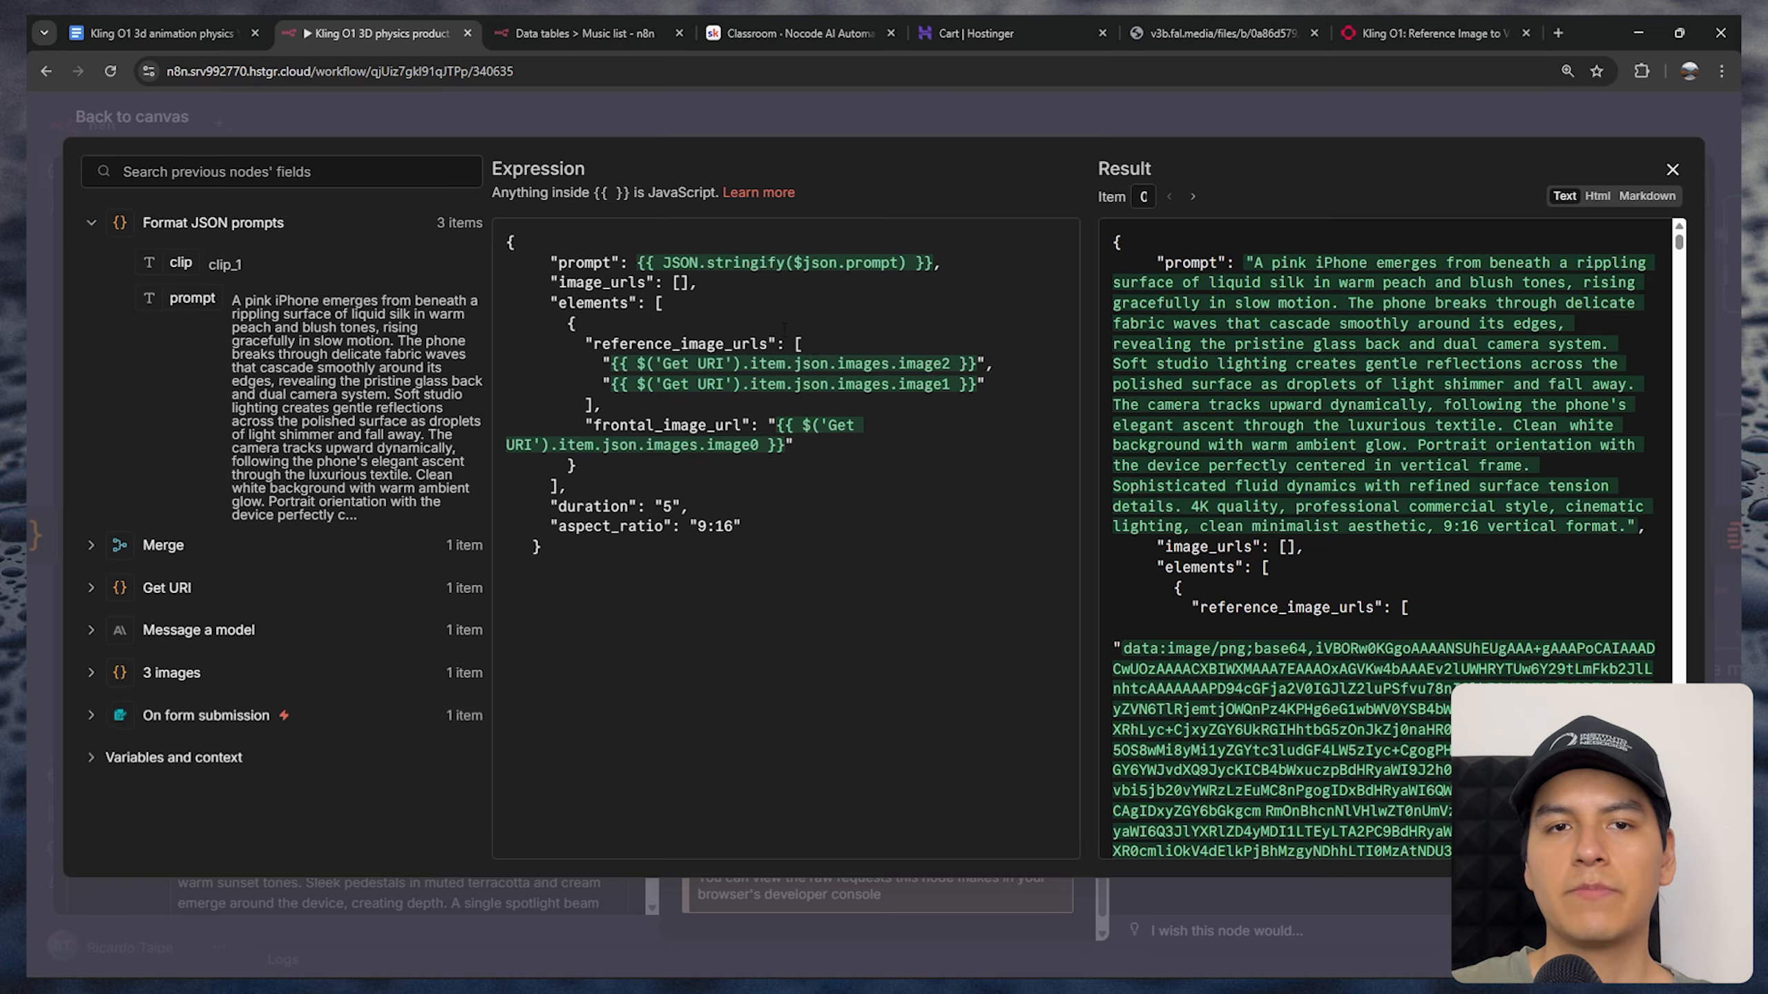
Expand the Get URI images and compare them with the reference_image_urls and frontal_image_url entries in the JSON body
click(90, 591)
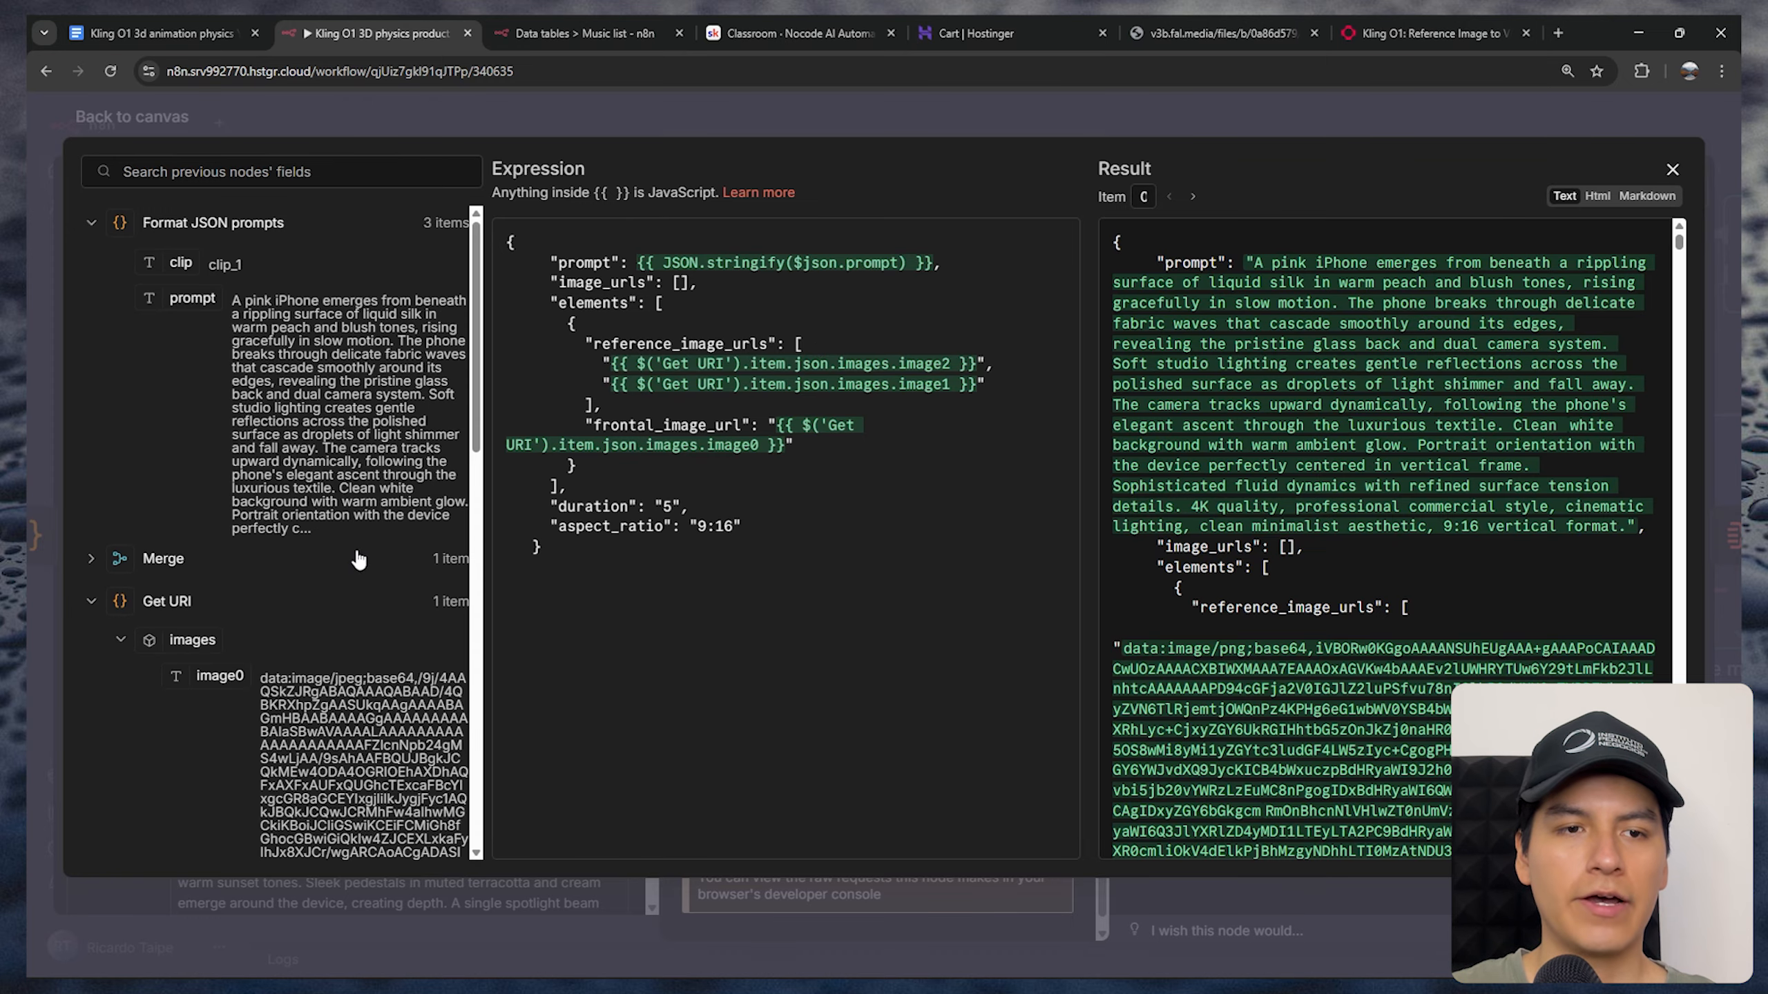
scroll(351, 570, down, 4)
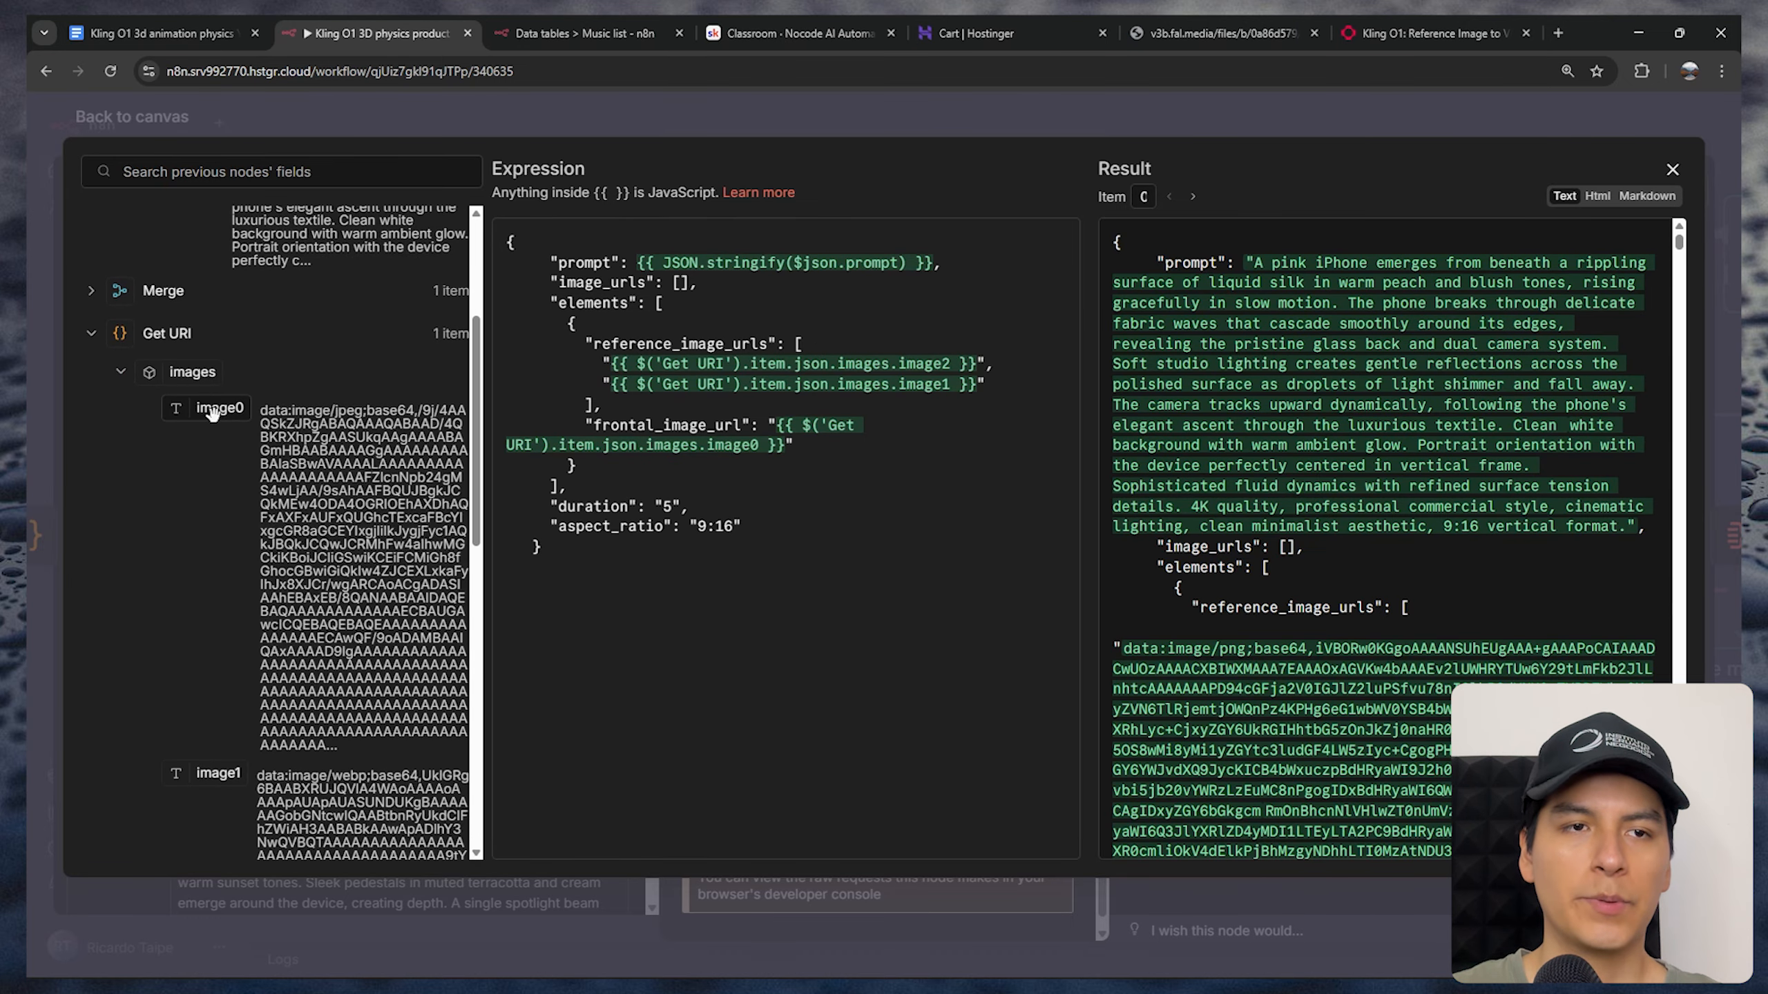
mouse_move(212, 415)
mouse_down()
mouse_move(766, 400)
mouse_move(232, 404)
mouse_up()
drag(594, 343, 675, 385)
click(694, 411)
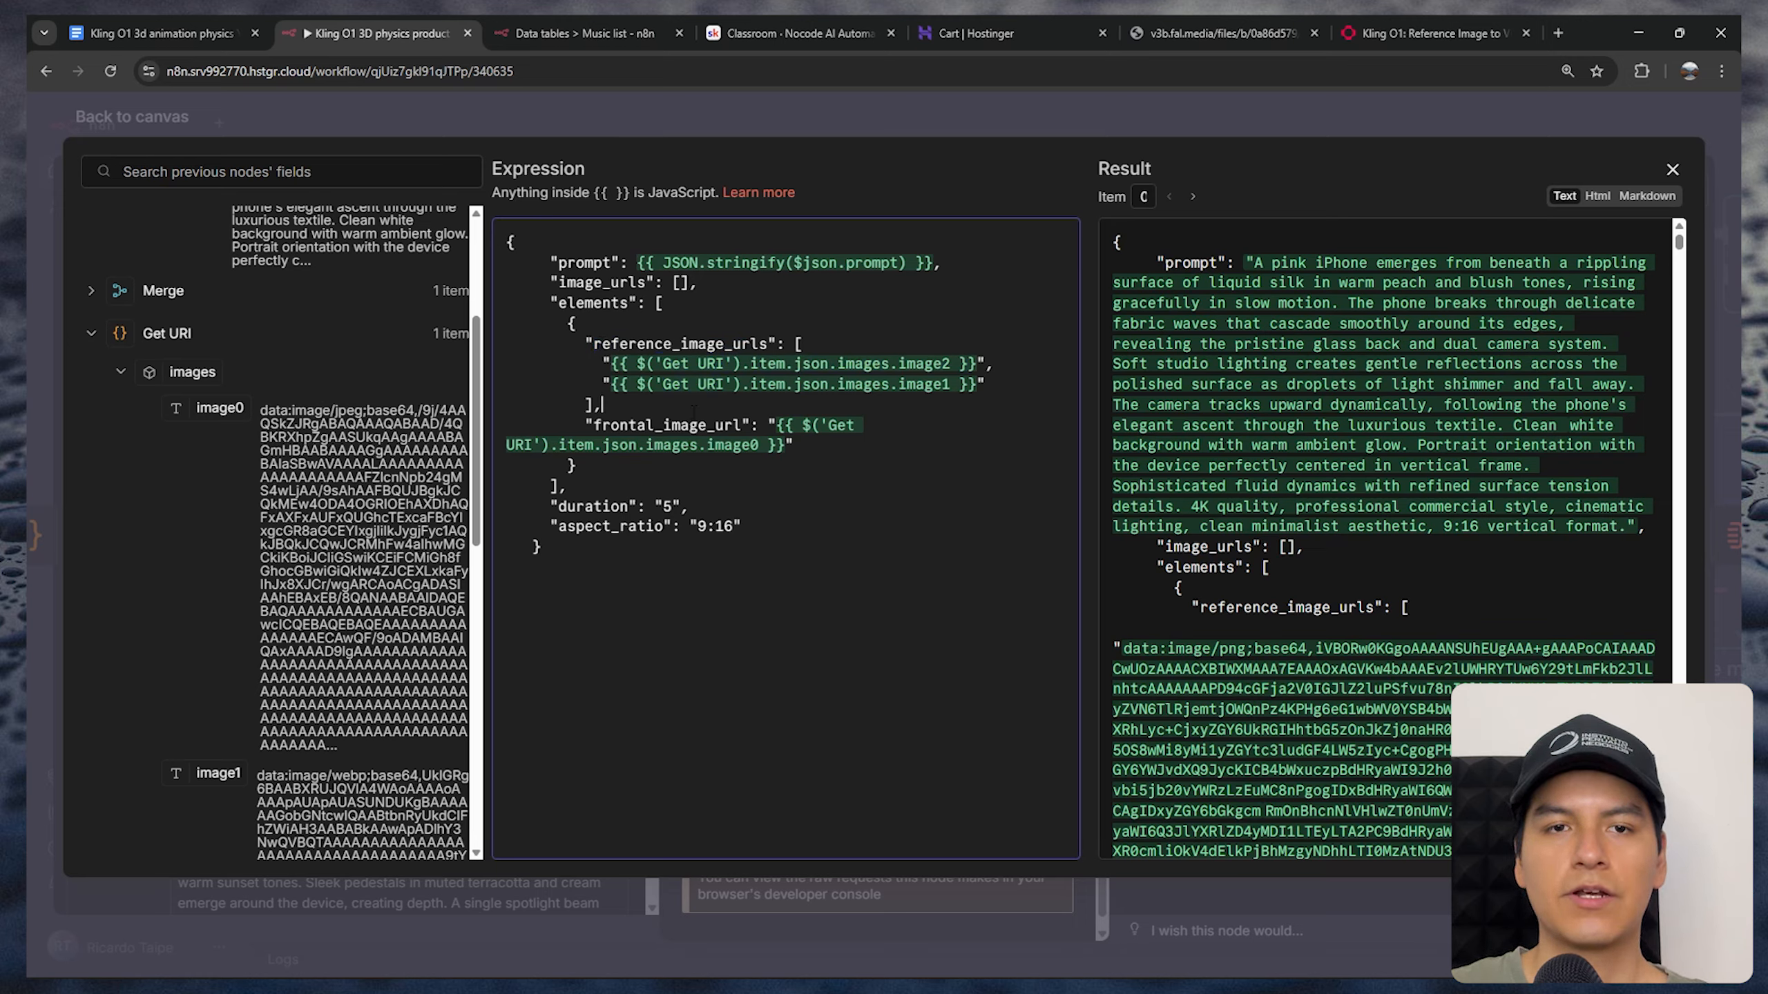
drag(594, 424, 785, 446)
click(801, 449)
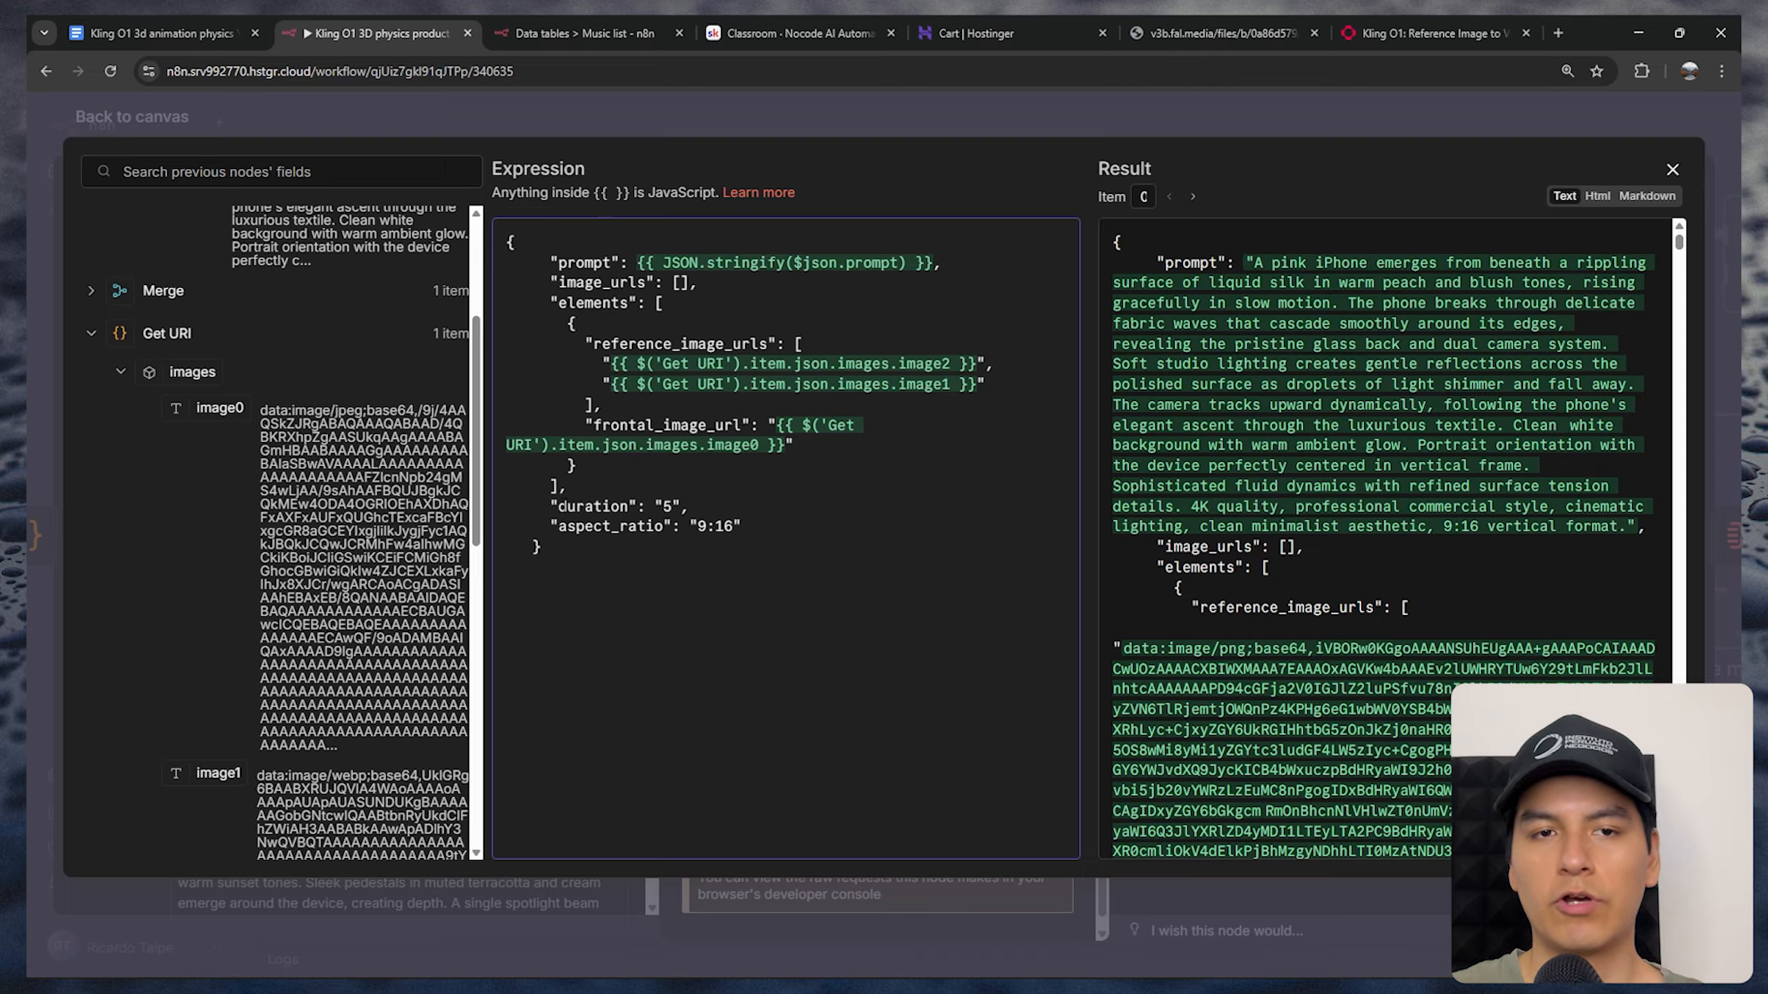
Check the duration setting in the JSON body and close the expression editor
drag(558, 506, 662, 506)
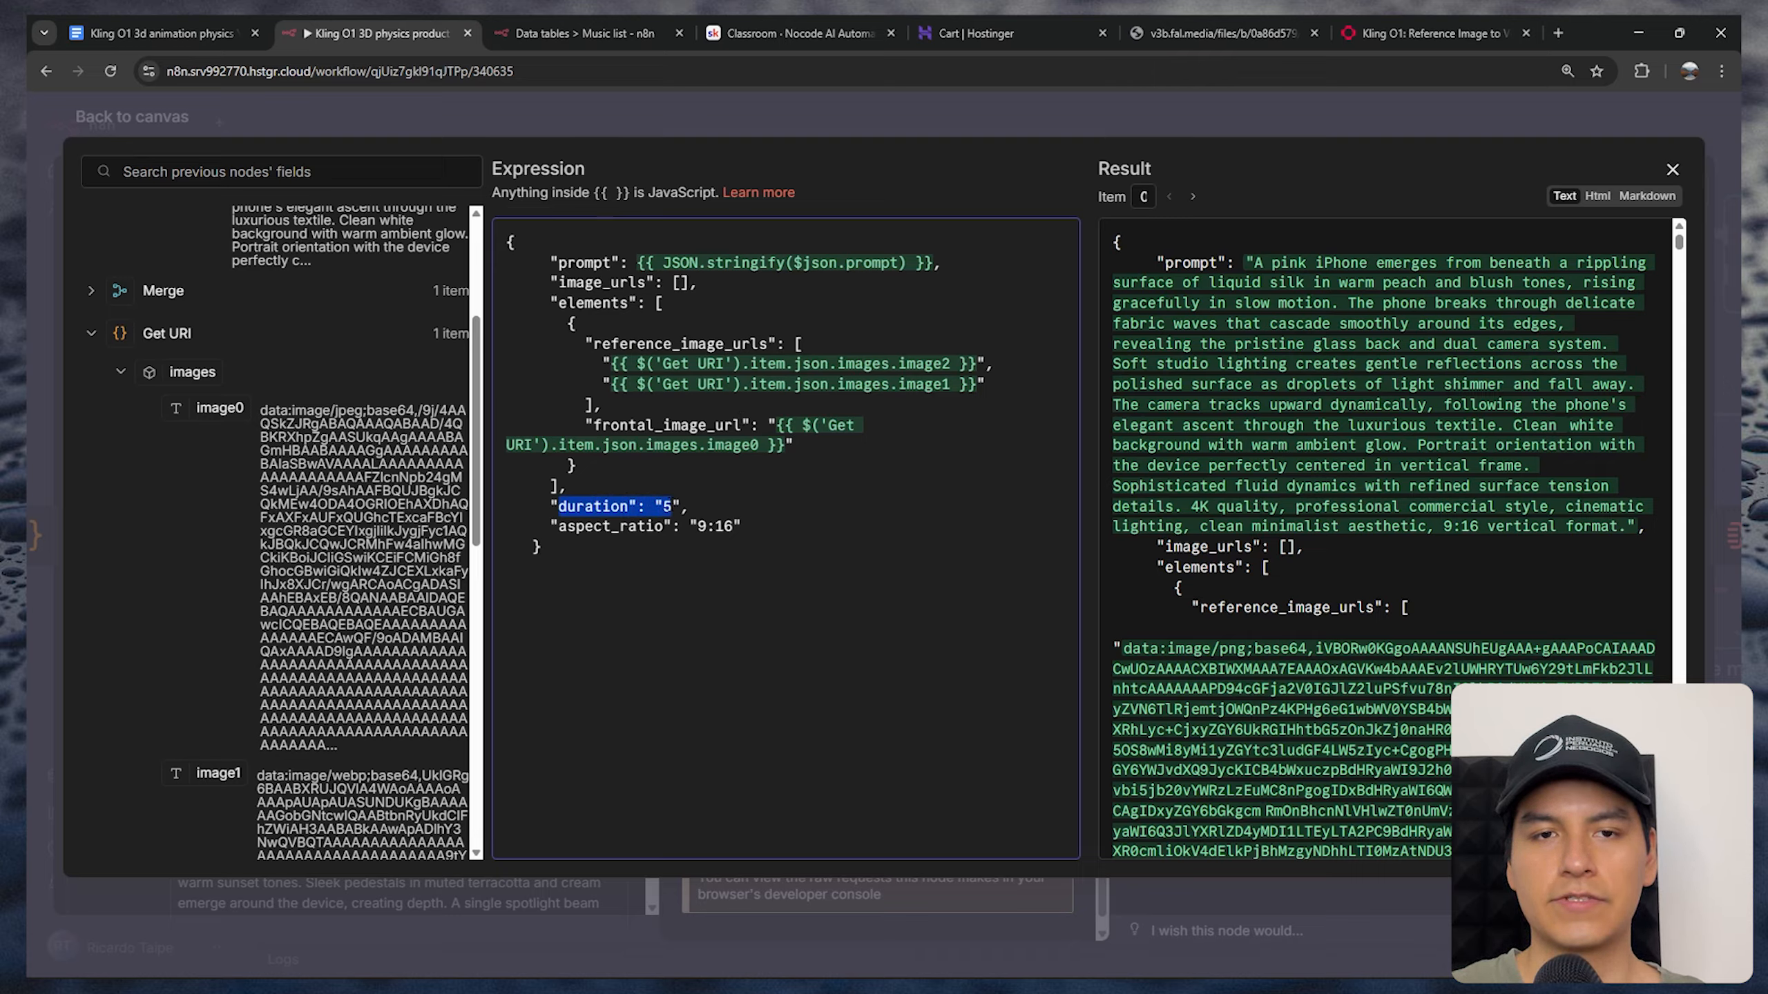
click(749, 509)
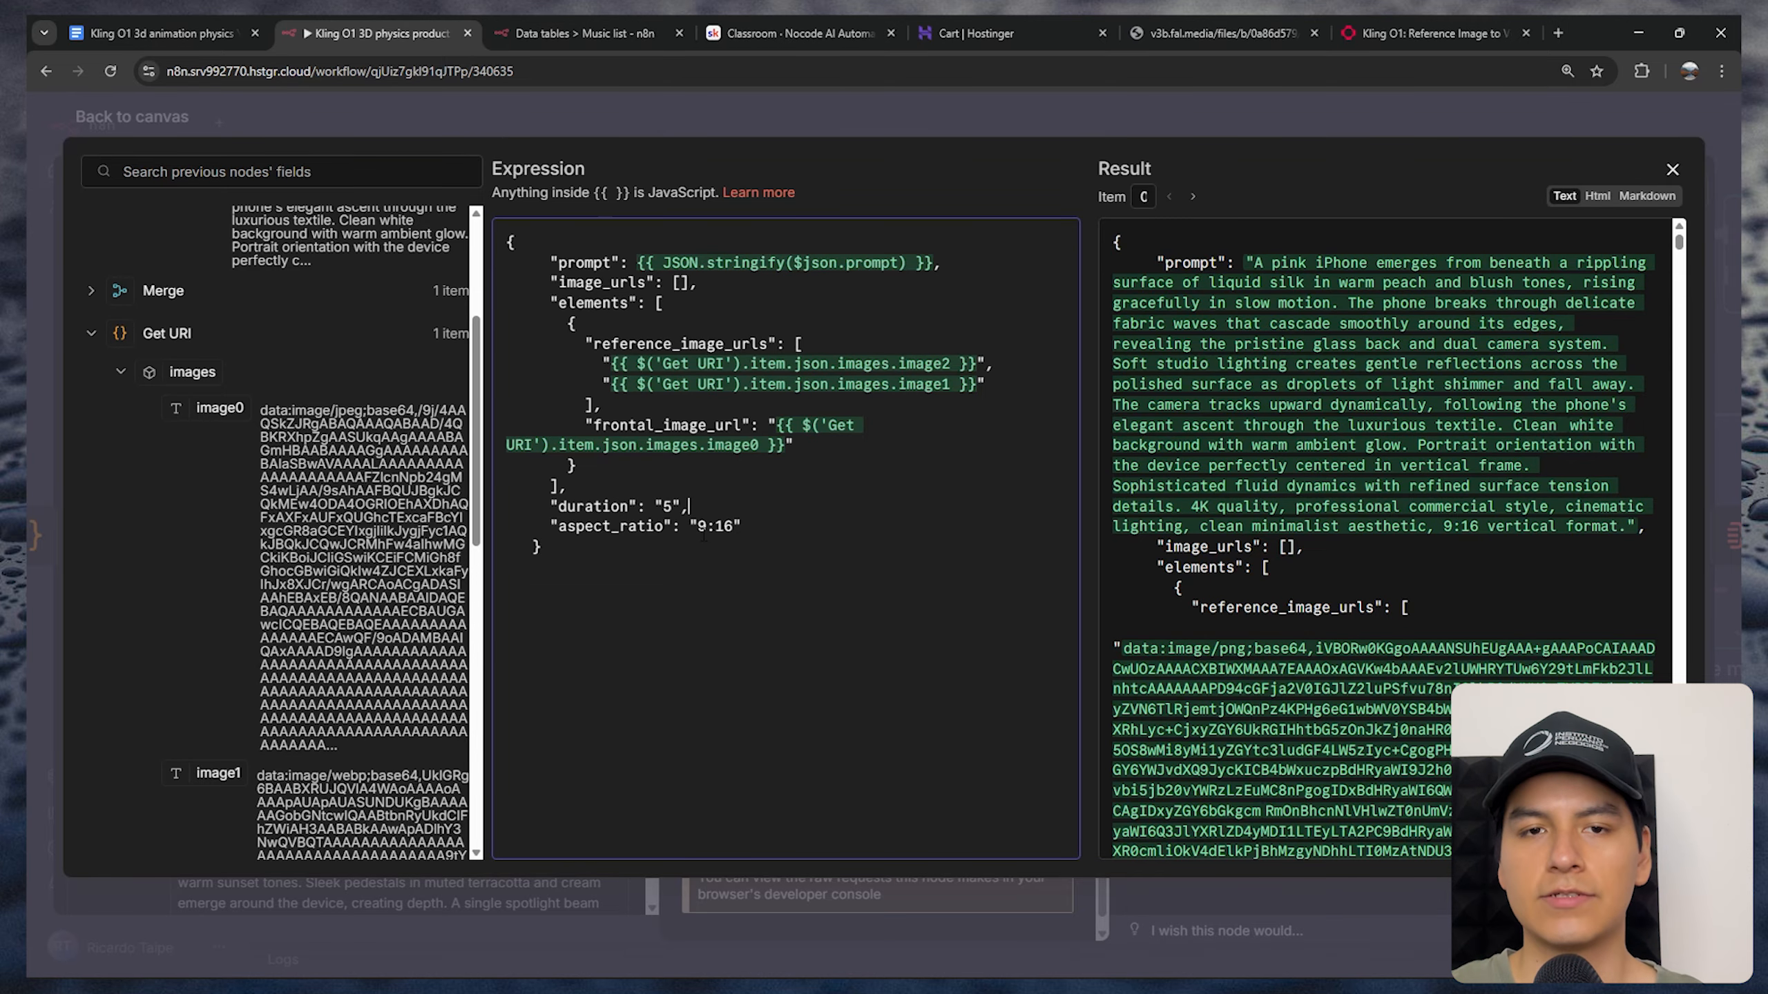
key(Escape)
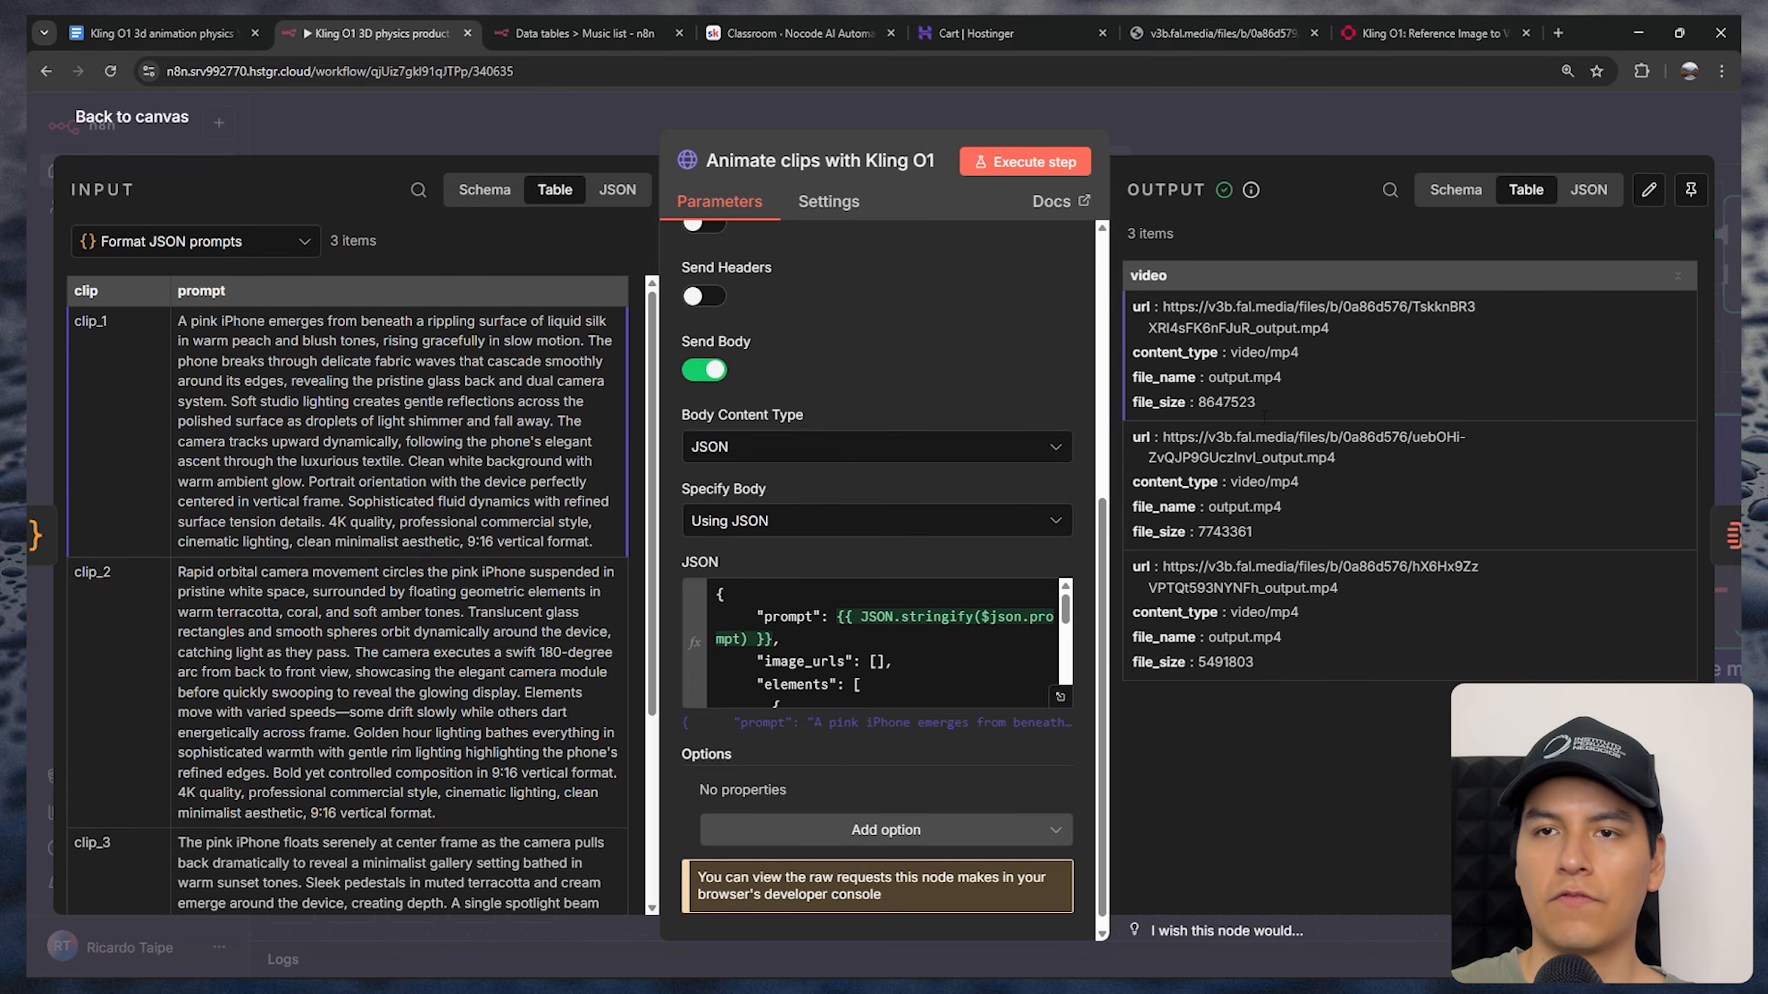
Copy the first clip's output URL and open it in a new browser tab to view the video
drag(1334, 328, 1169, 307)
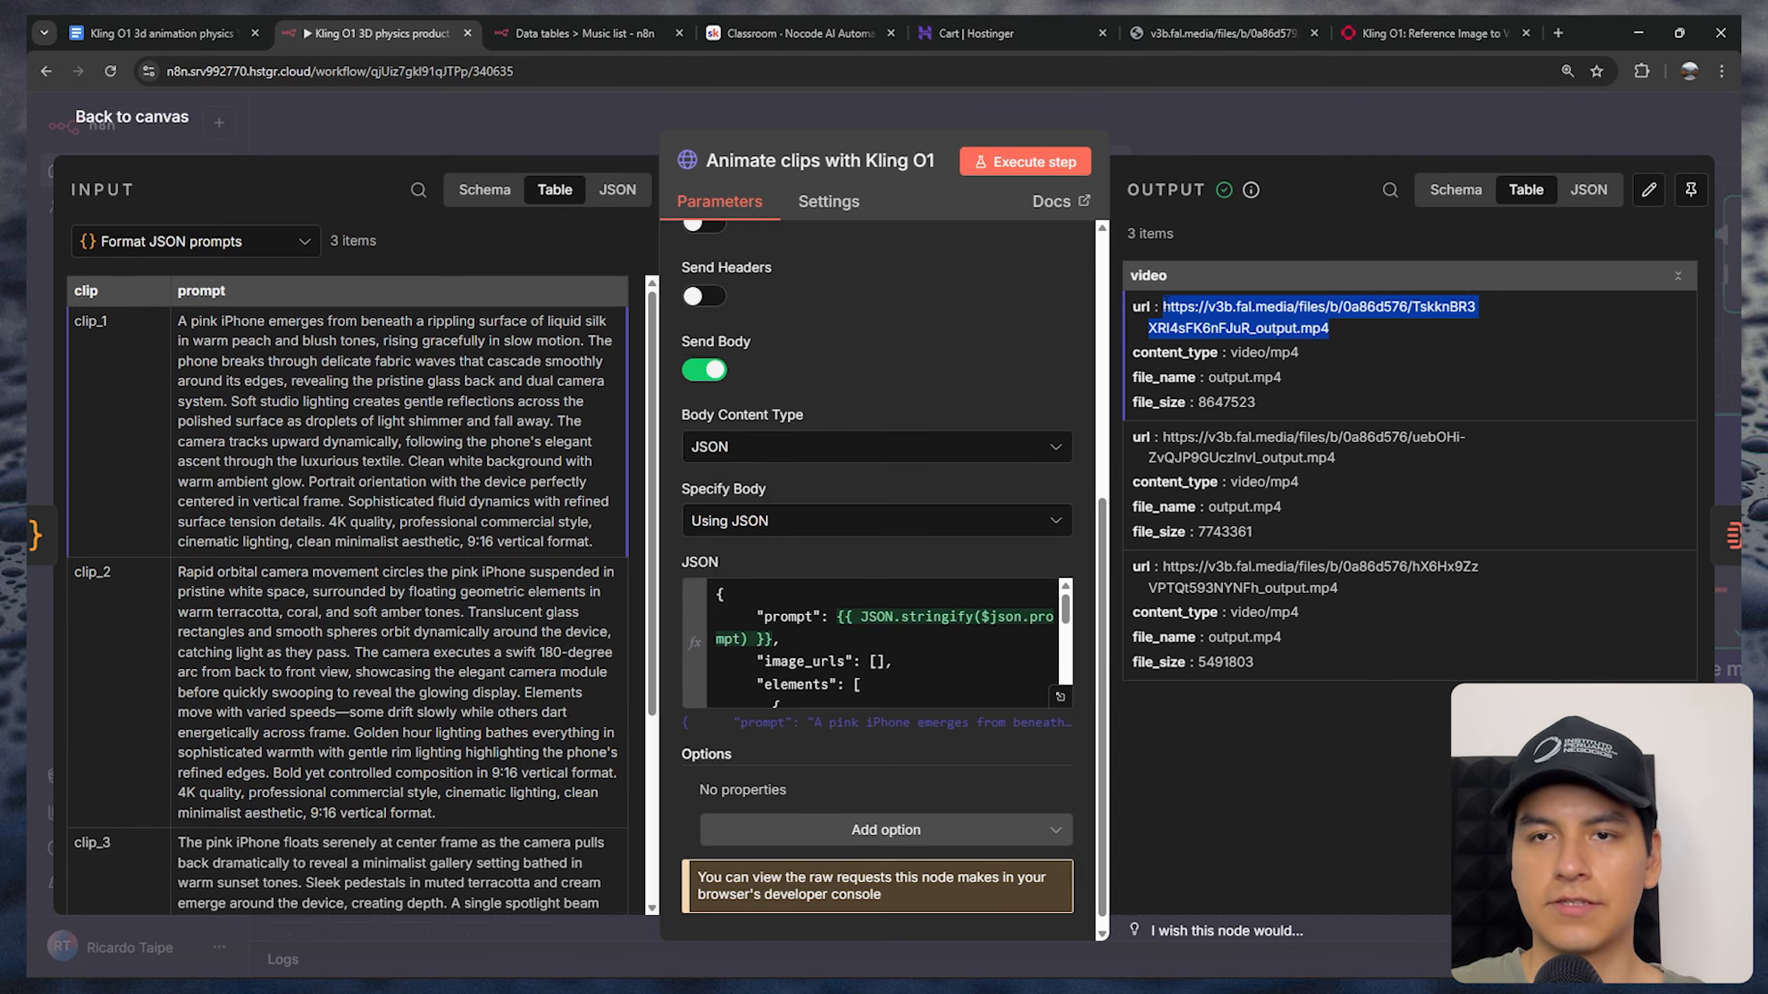
key(ctrl+c)
click(1557, 32)
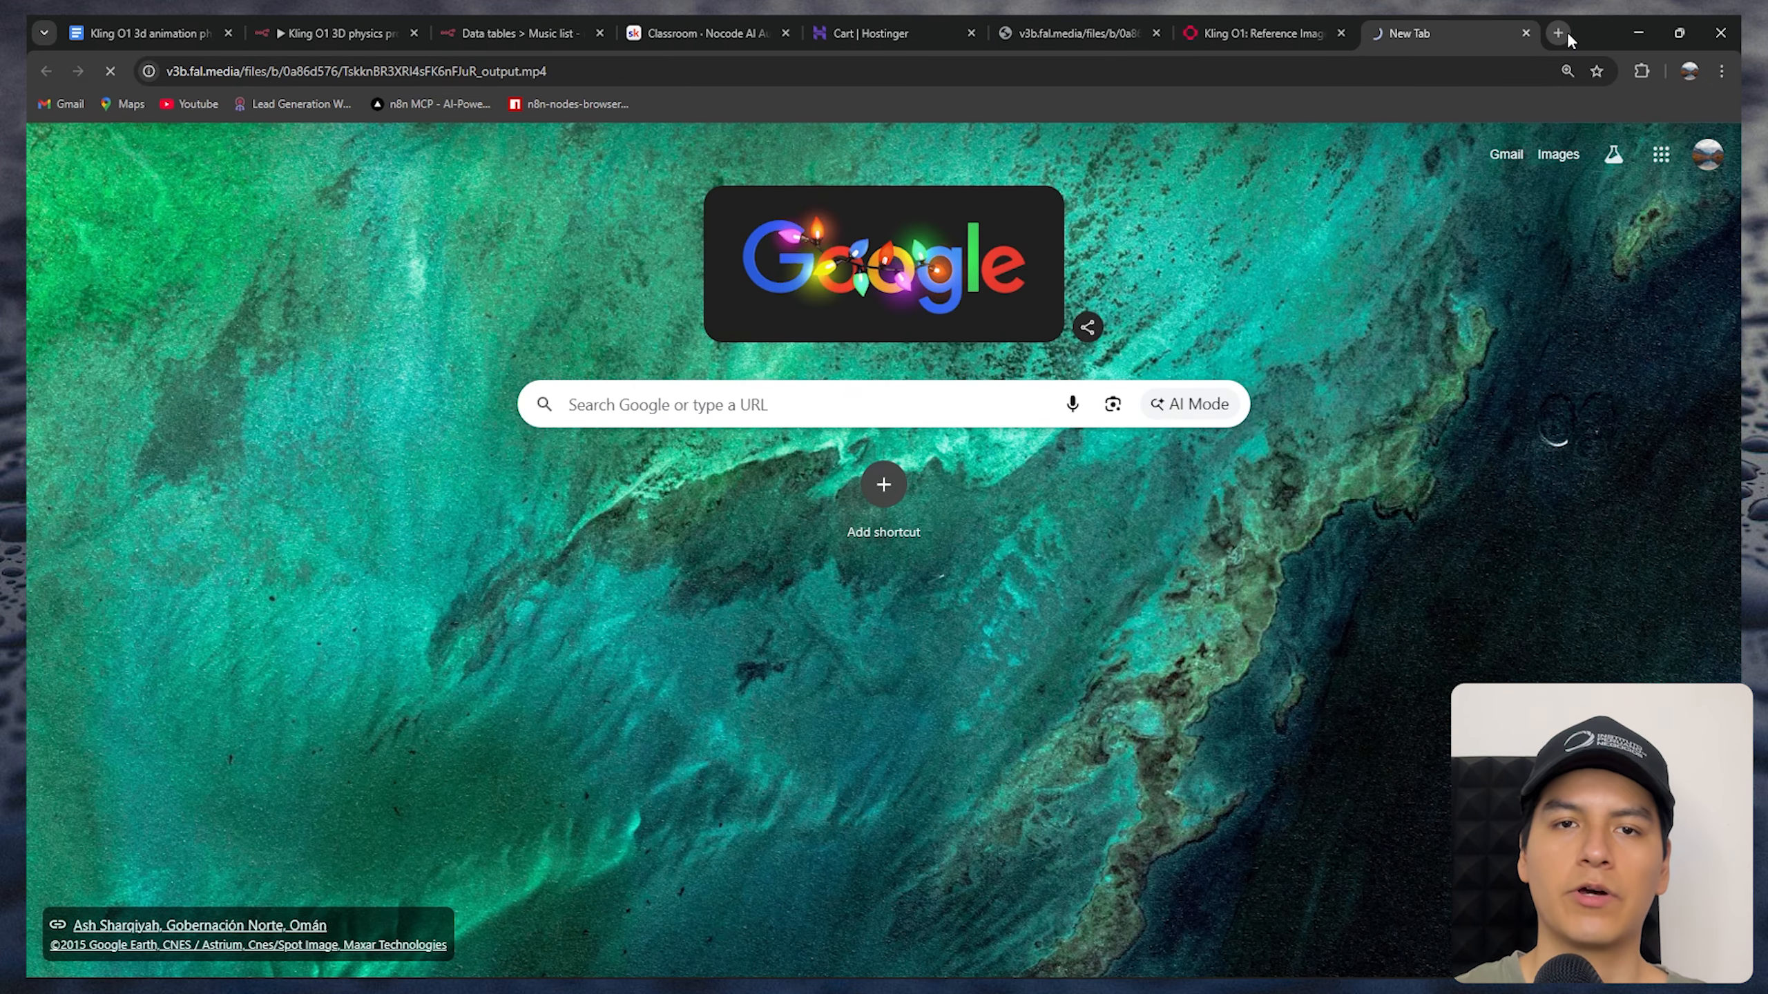
key(ctrl+v)
key(Return)
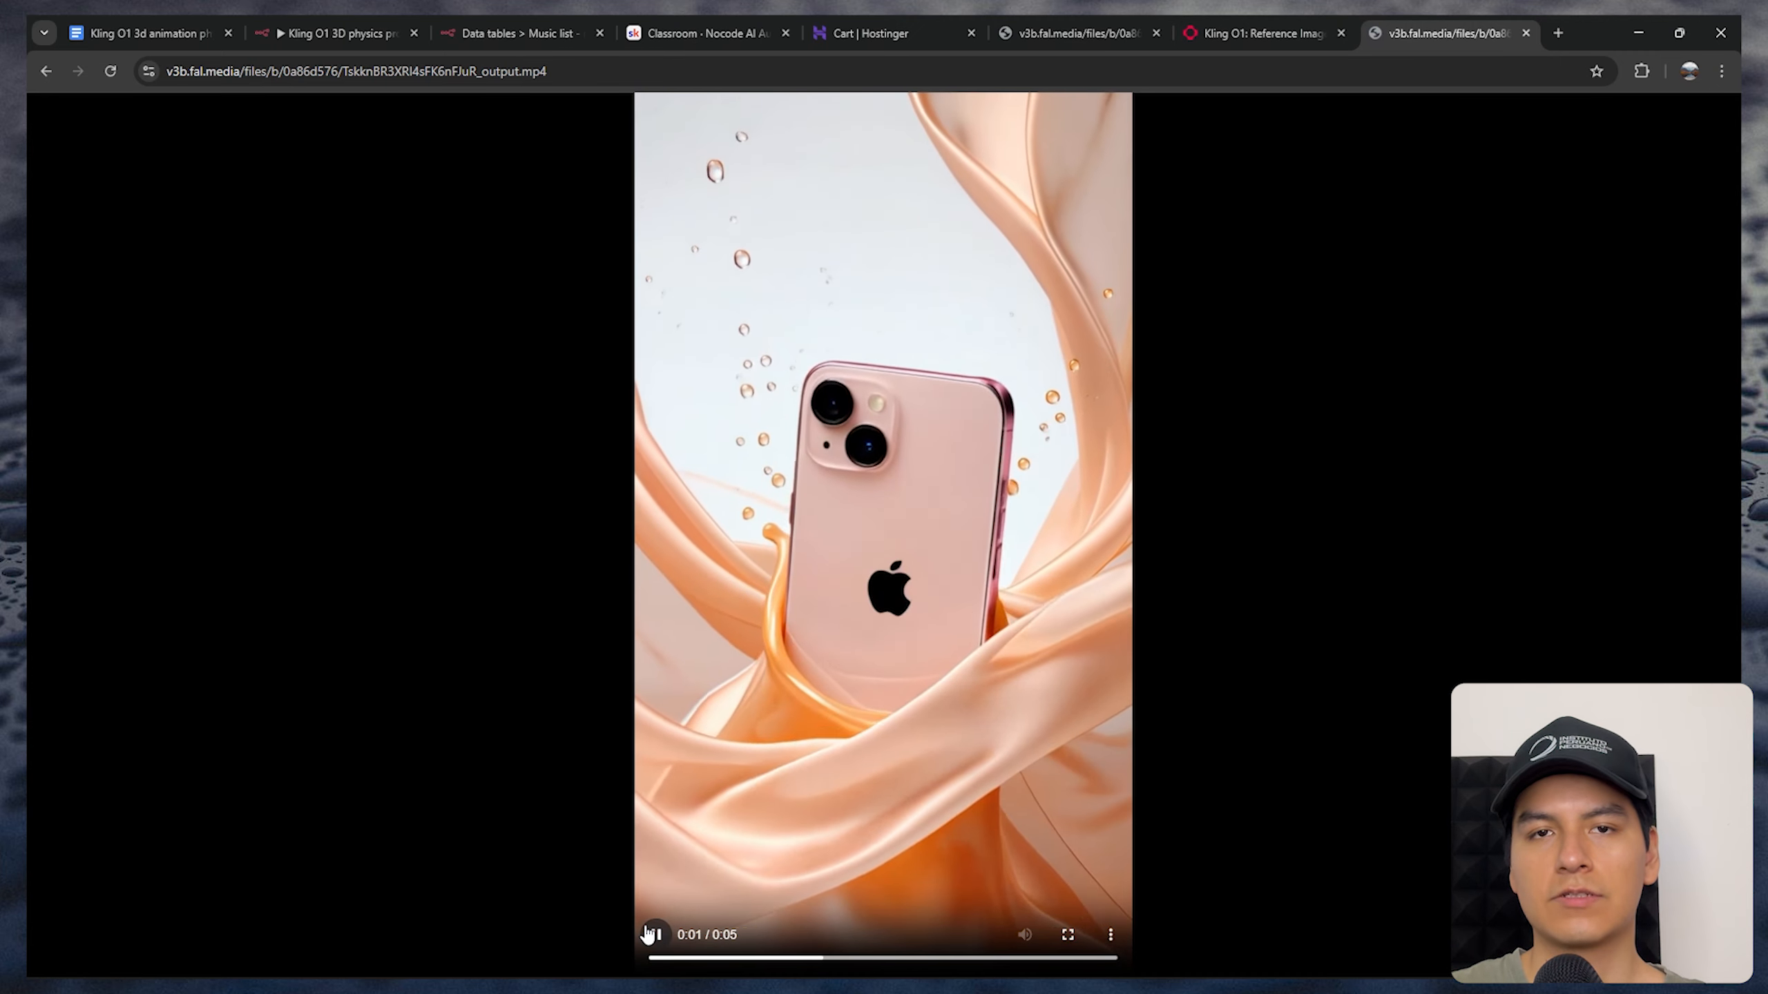
click(653, 935)
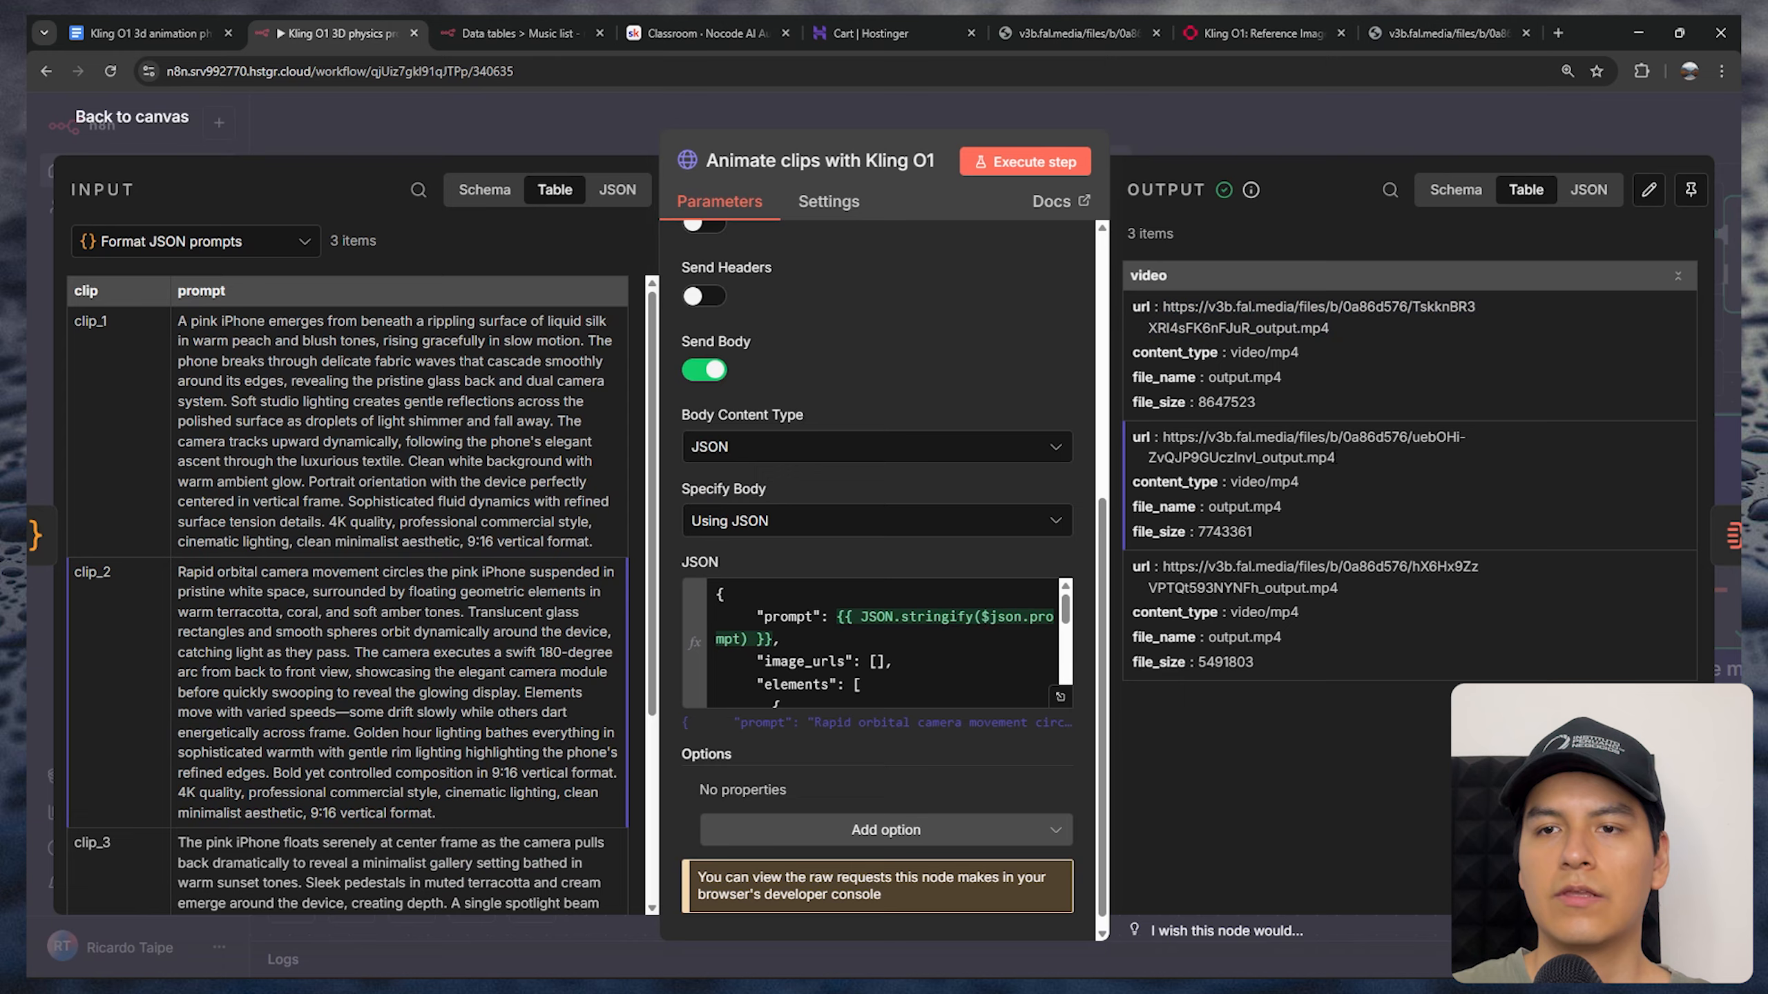
Return to the workflow, look over the second and third clip URLs in the node's output, and close the node
drag(1333, 458, 1169, 437)
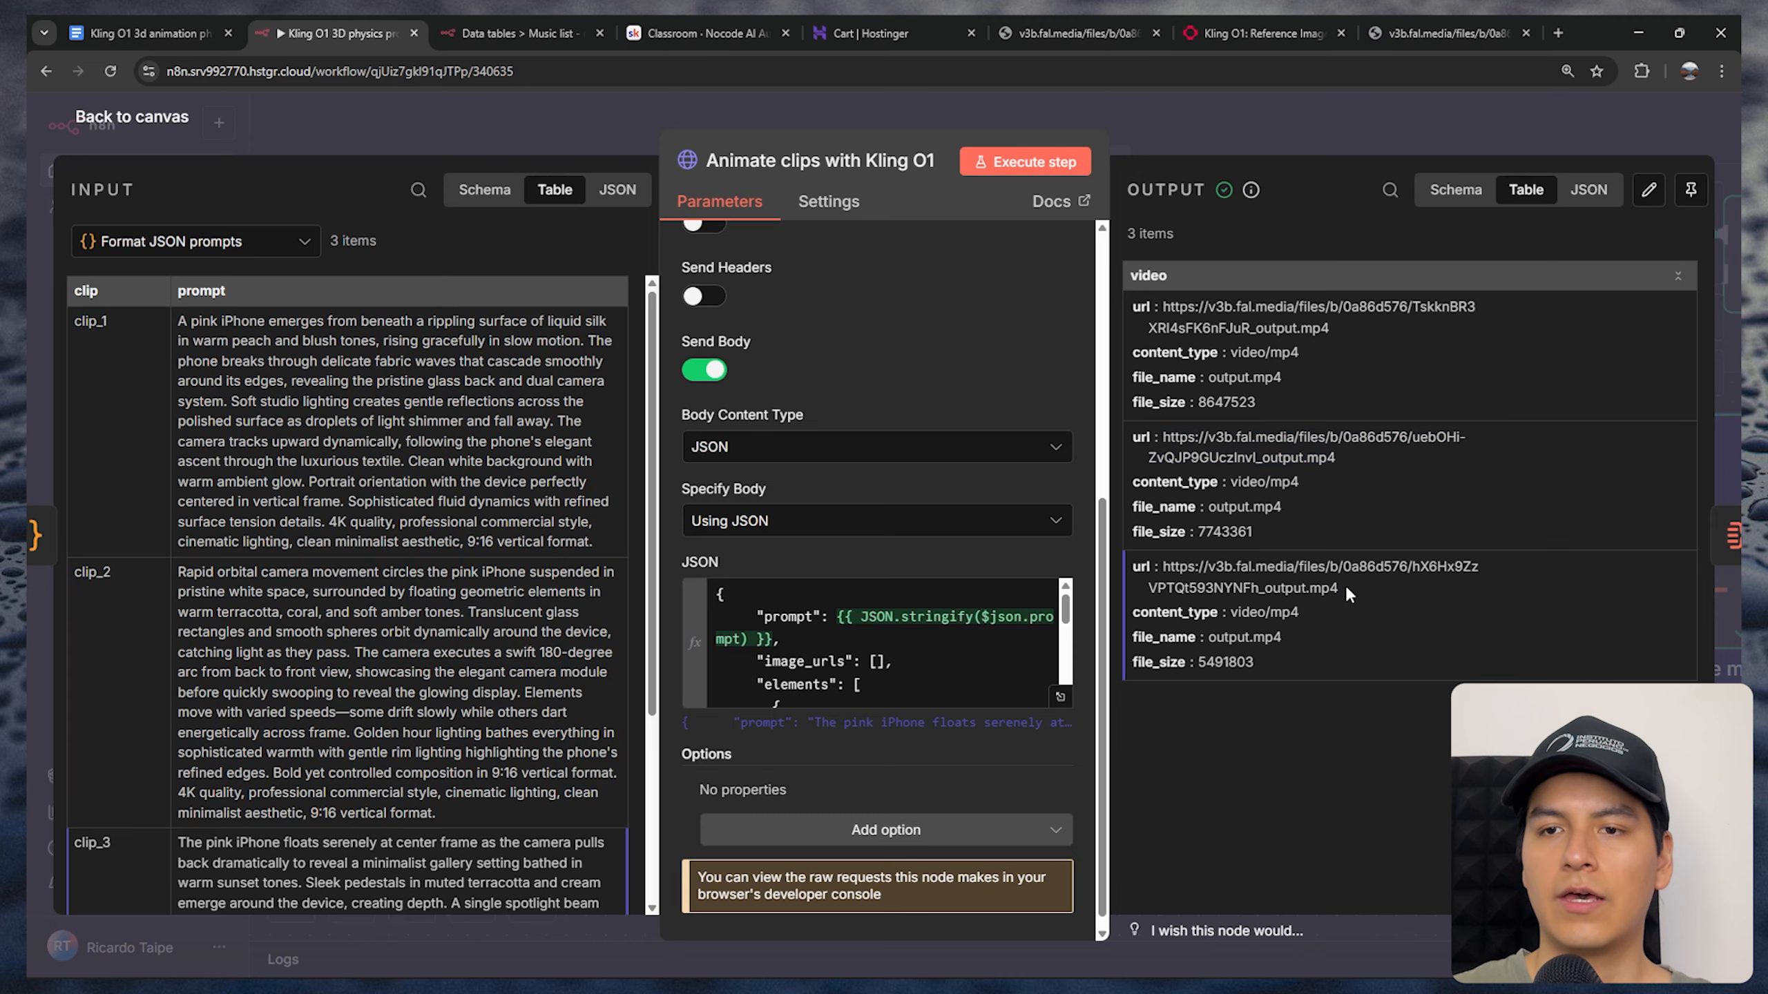
drag(1340, 589, 1162, 578)
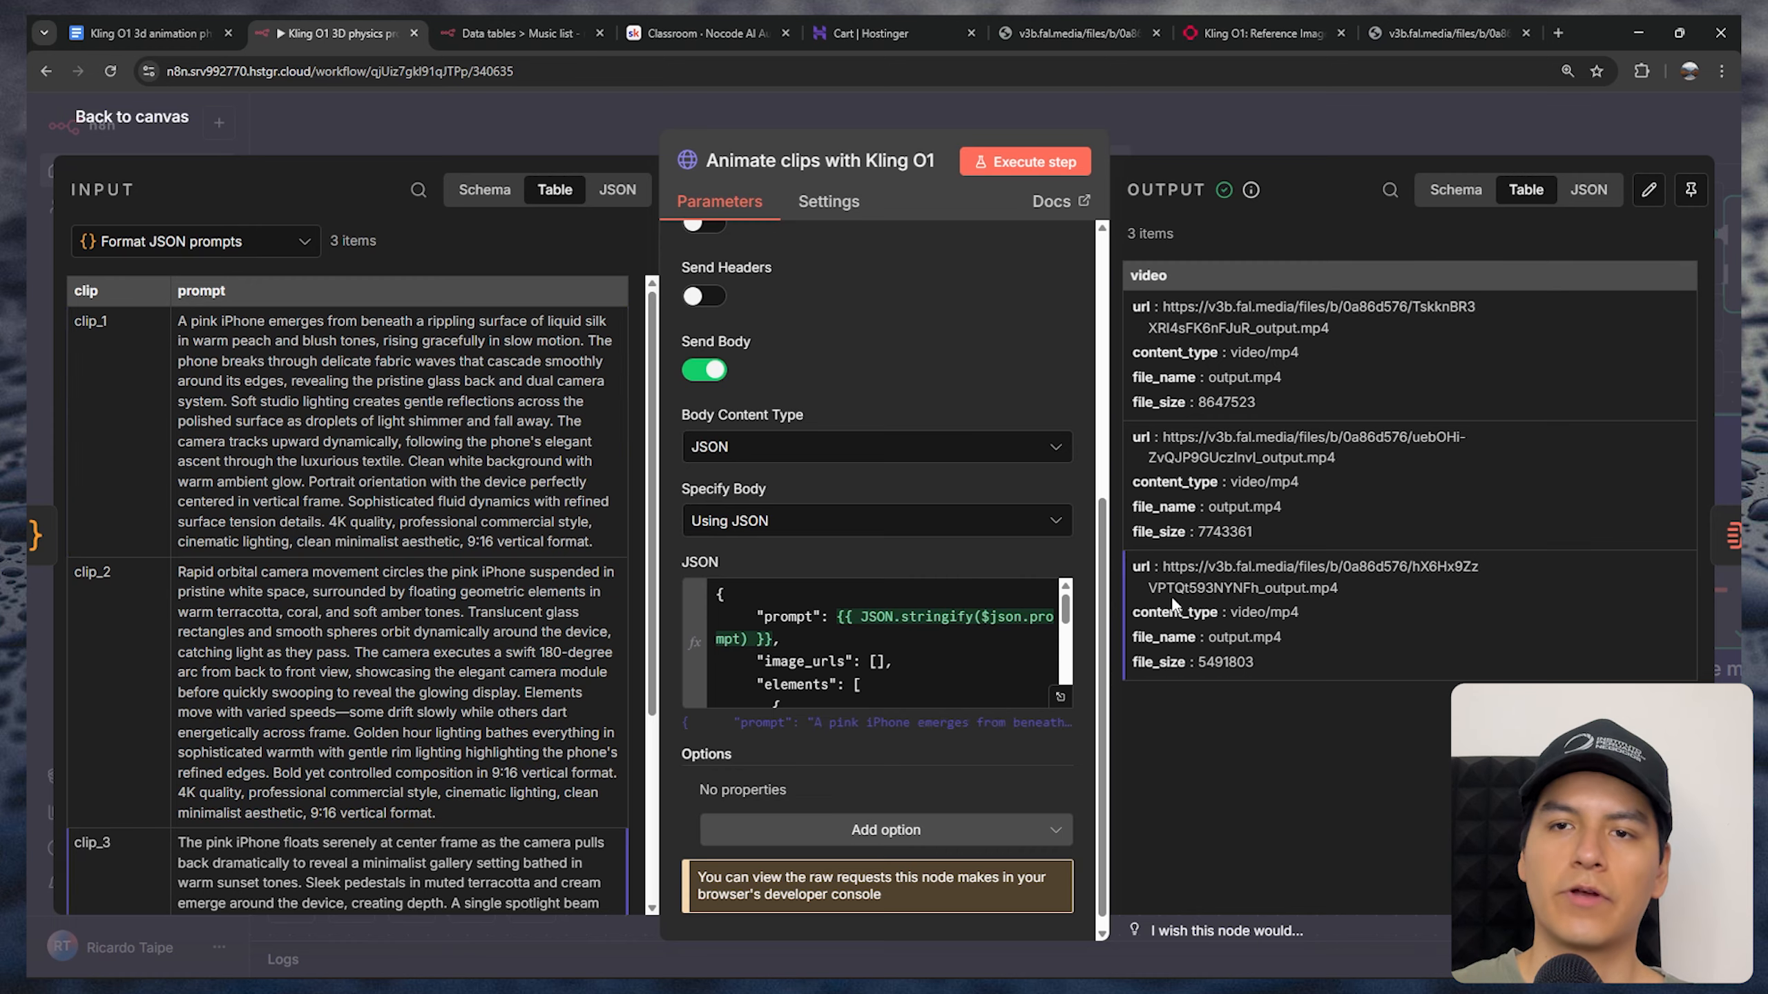
key(Escape)
Open the Aggregate clips node and choose Individual Fields as its aggregation mode
scroll(1047, 600, right, 5)
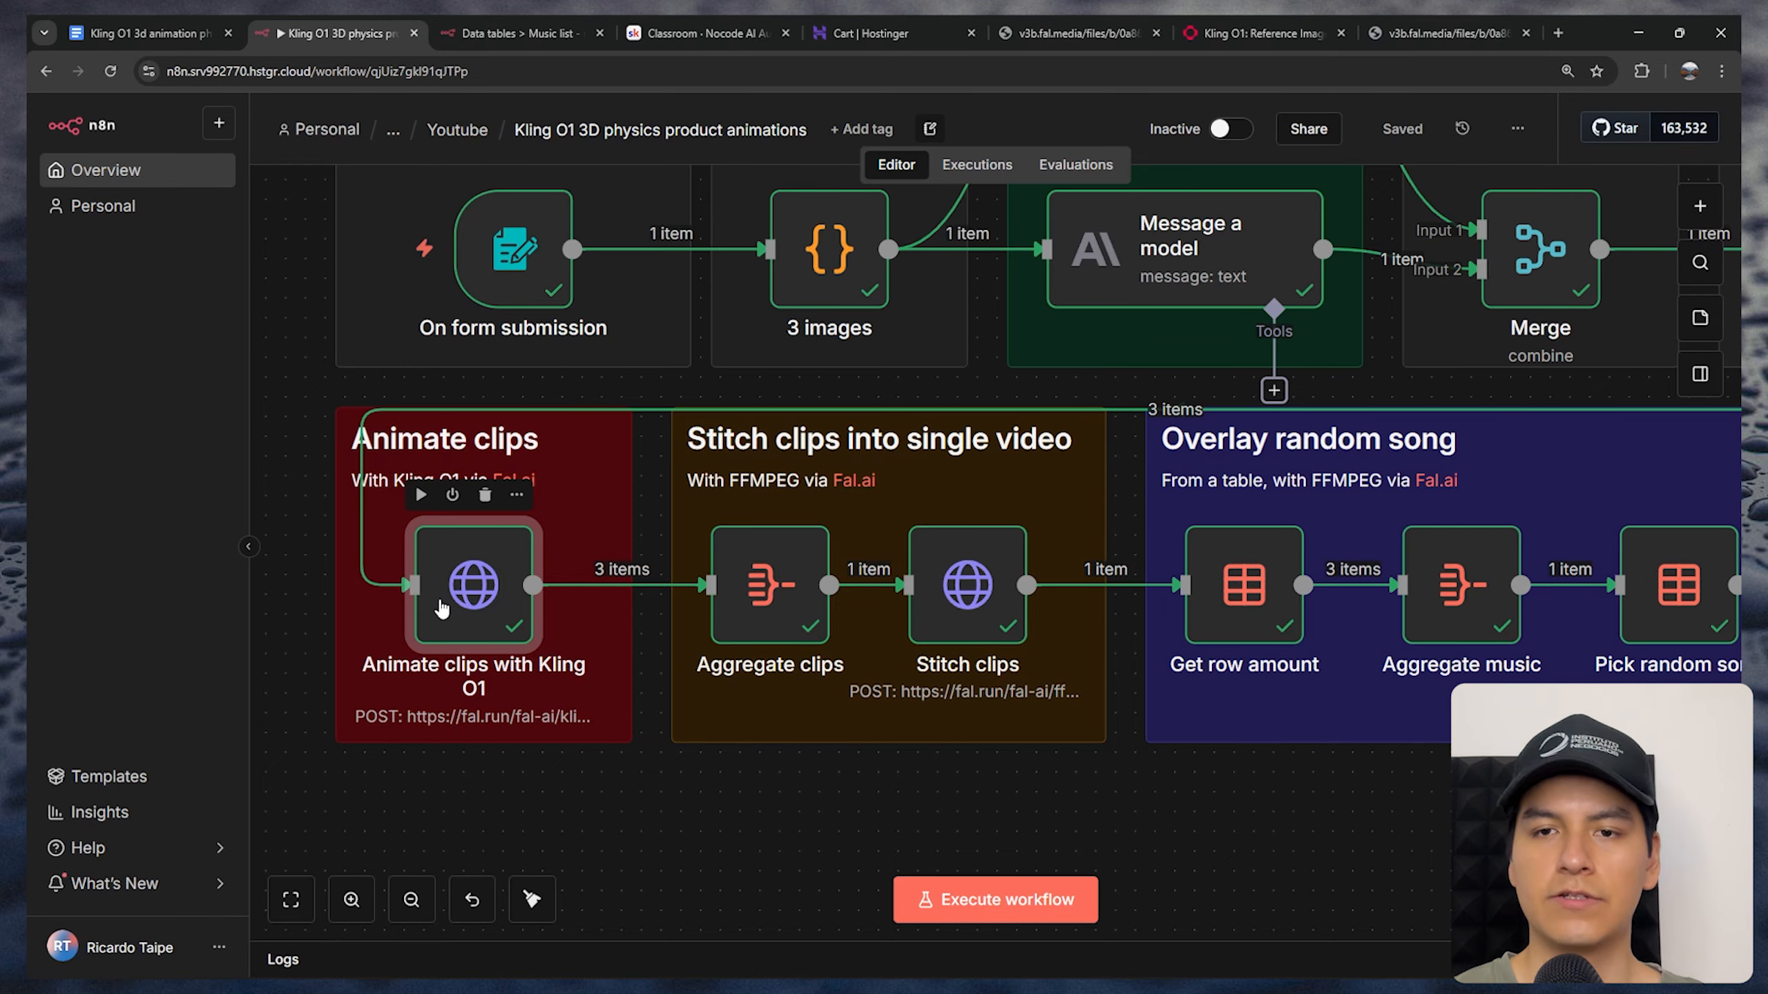
scroll(441, 608, up, 2)
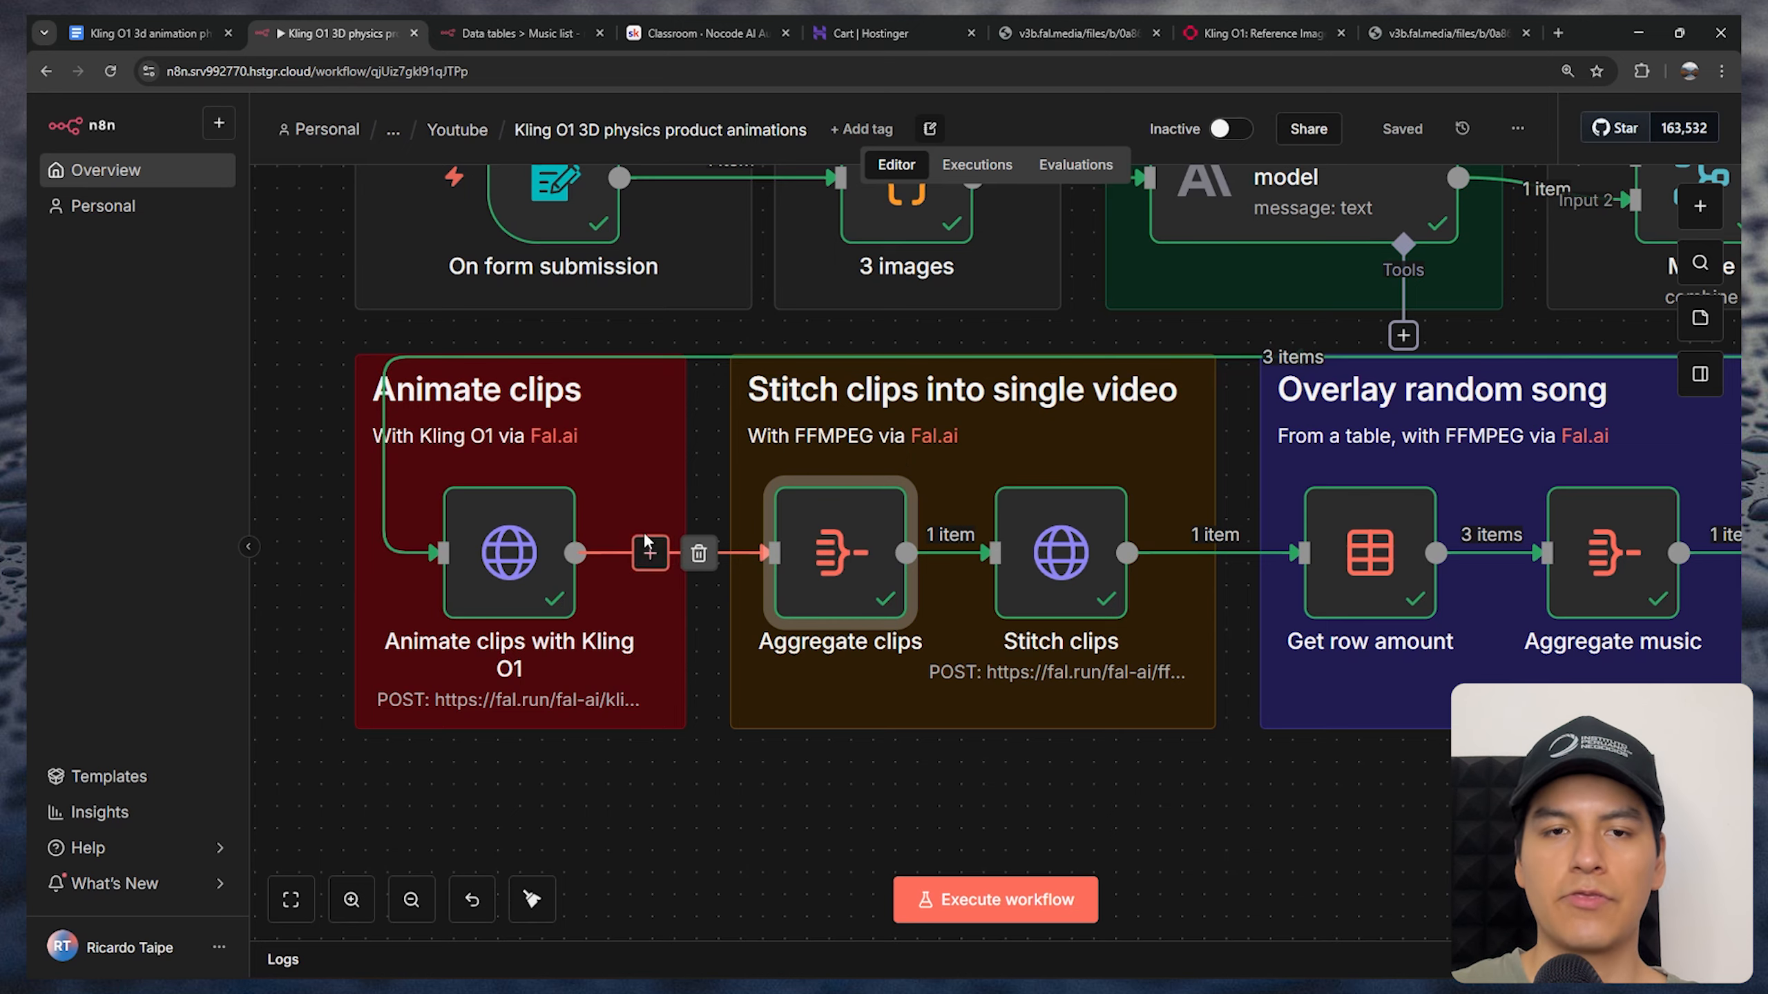
double_click(833, 582)
click(737, 287)
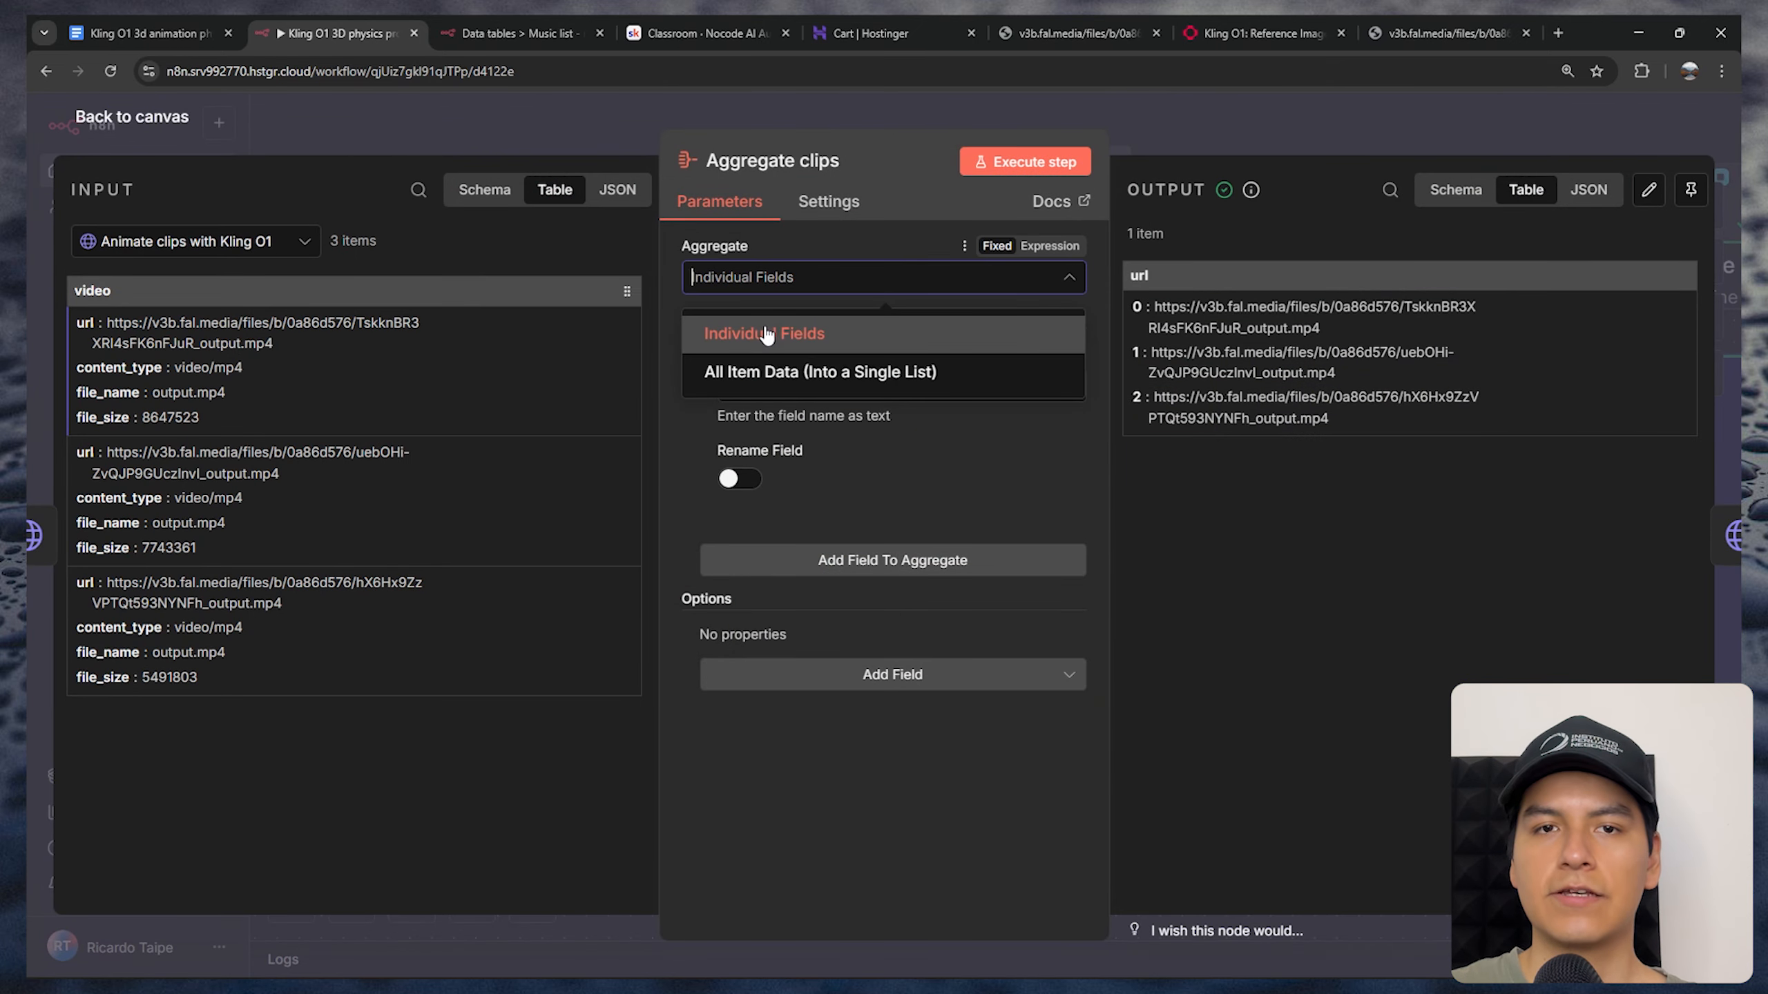
click(766, 335)
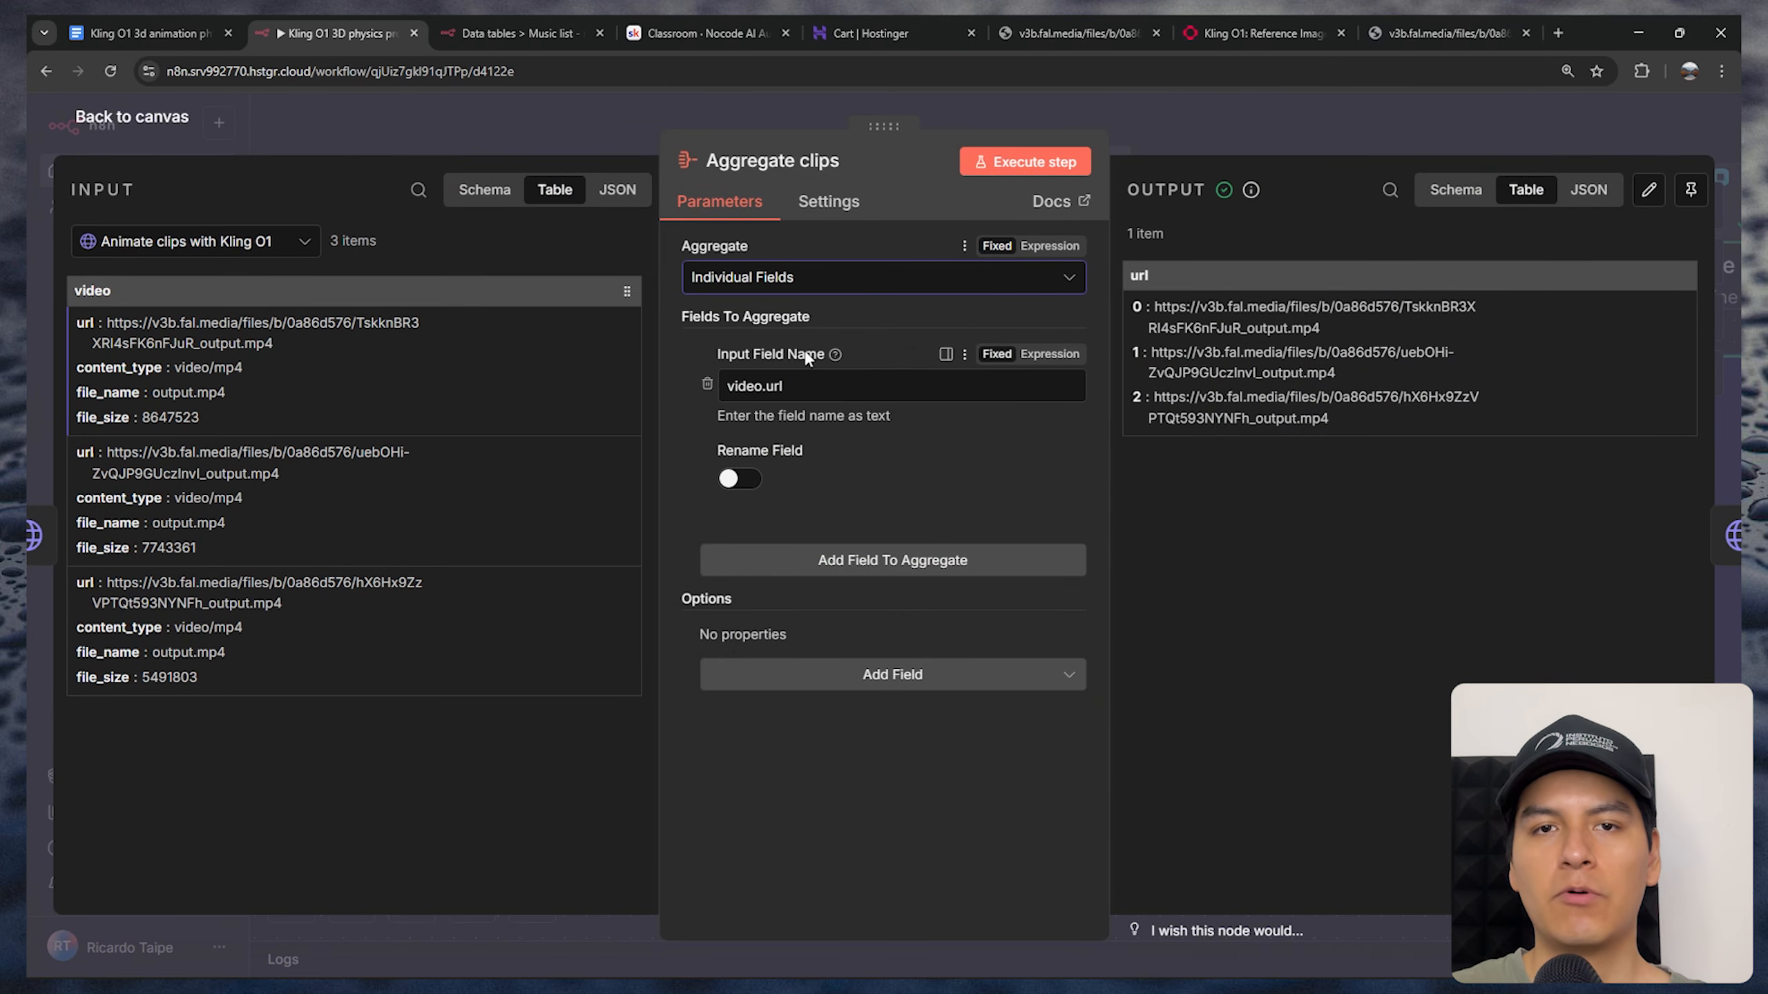
Compare the incoming clip URLs with the video.url field setting and the combined url output, and close the Aggregate clips node
drag(85, 322, 734, 384)
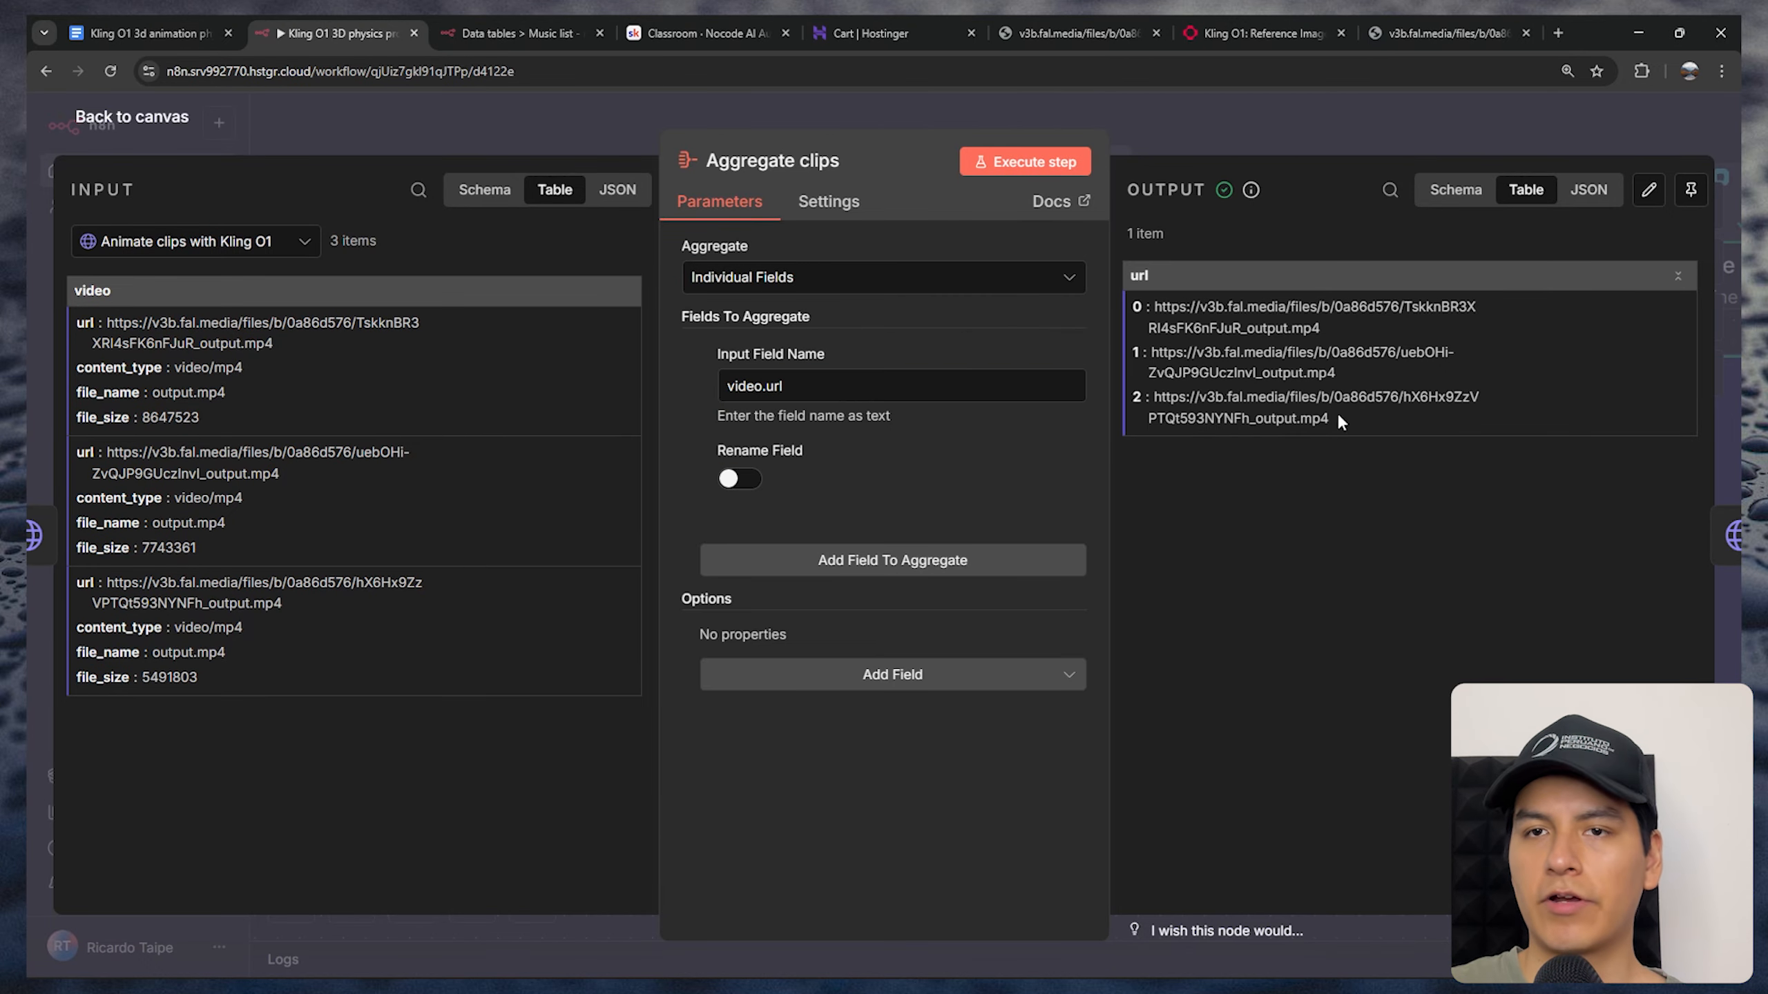
drag(1337, 415, 1151, 307)
drag(1164, 235, 1143, 235)
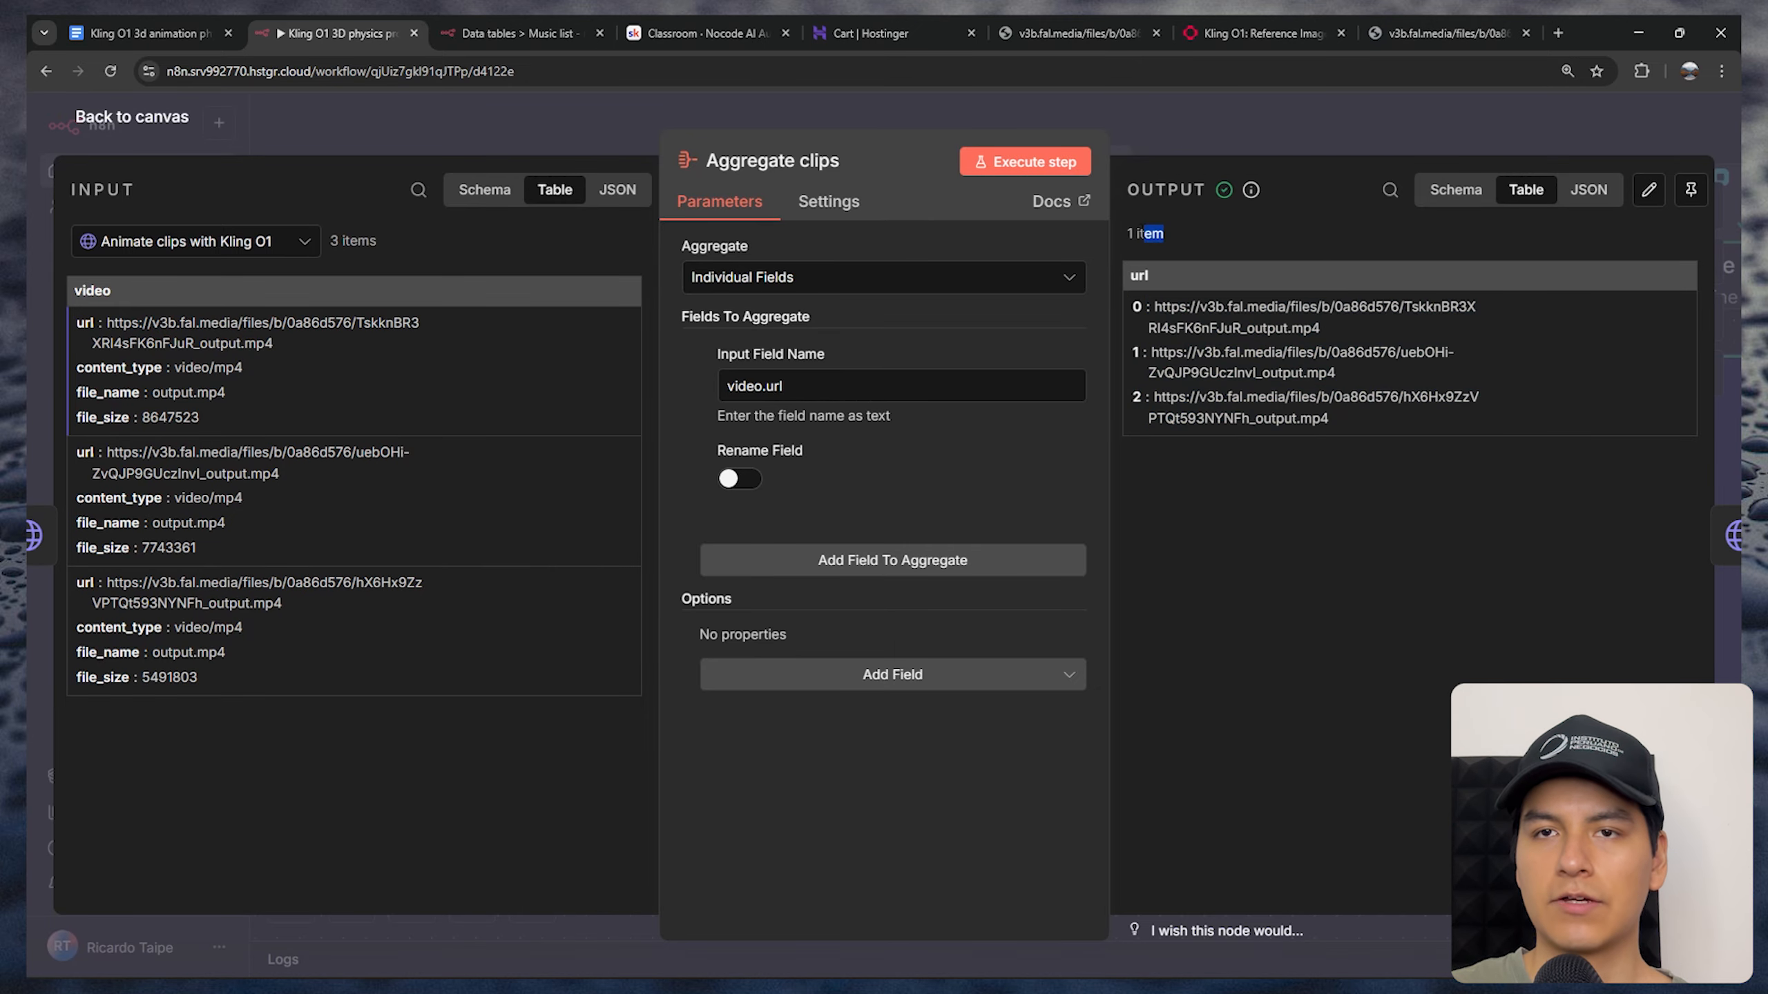
click(1092, 134)
Switch to fal.ai's ffmpeg-api/merge-videos playground page and review which model endpoint it offers
scroll(835, 558, right, 3)
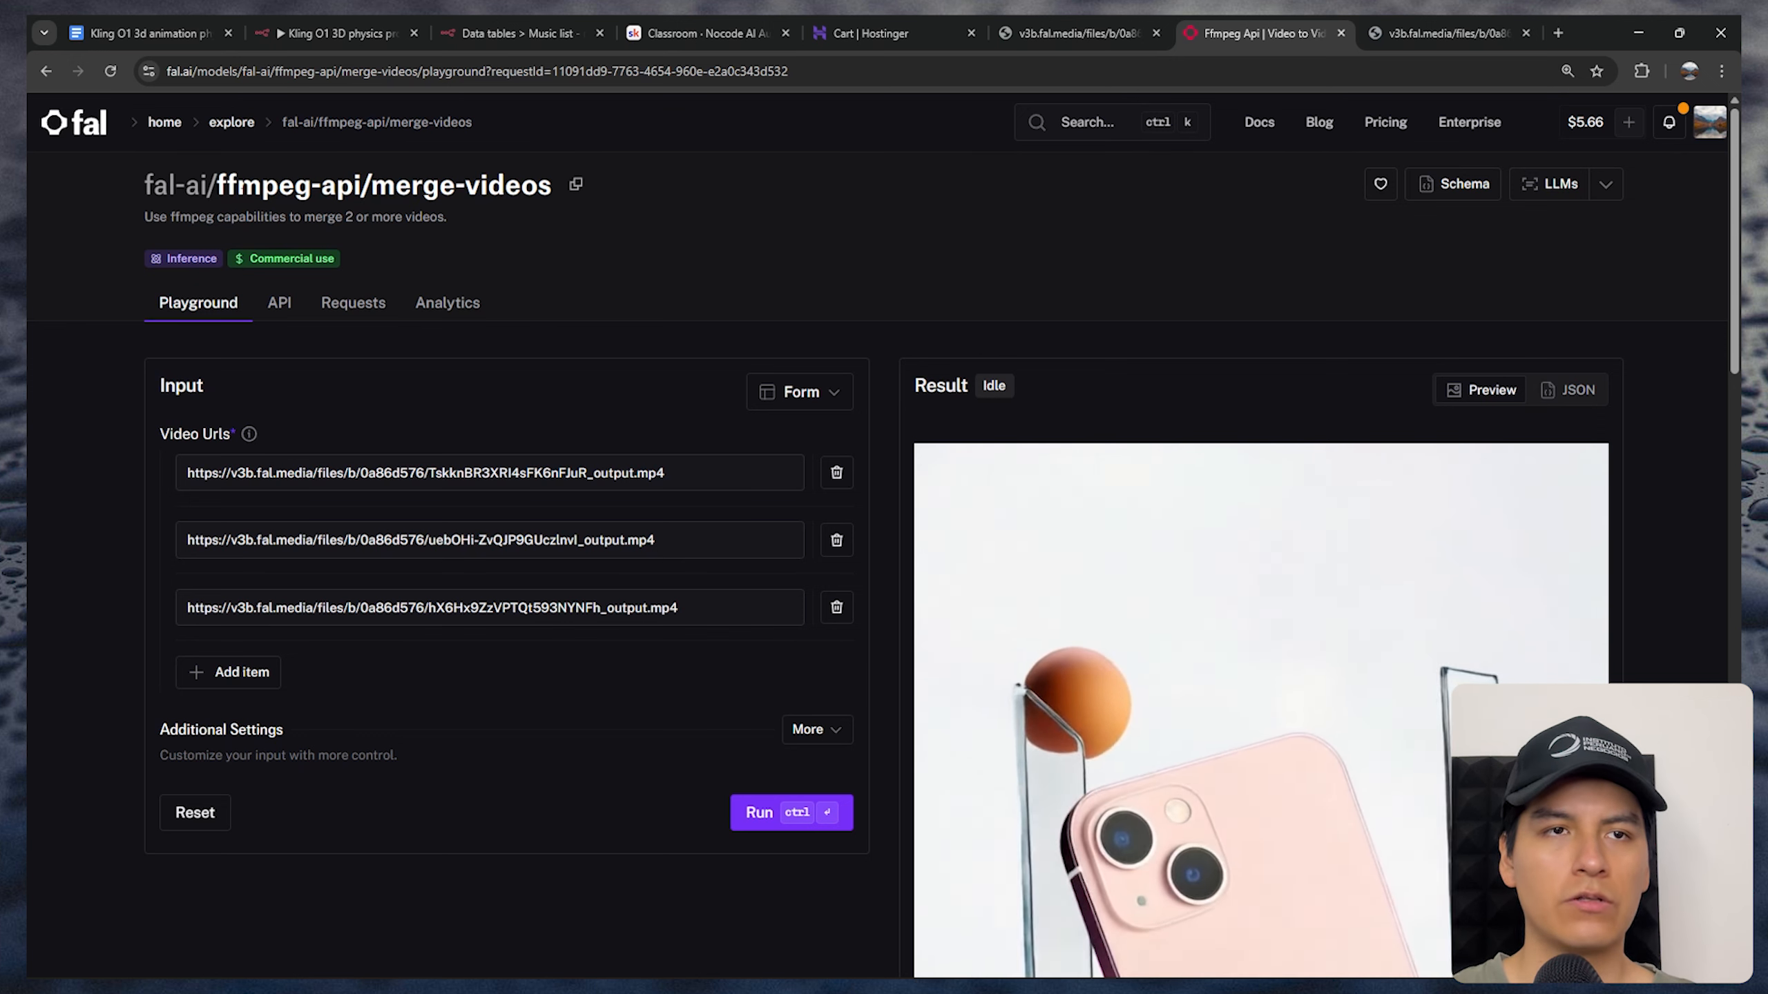
double_click(219, 183)
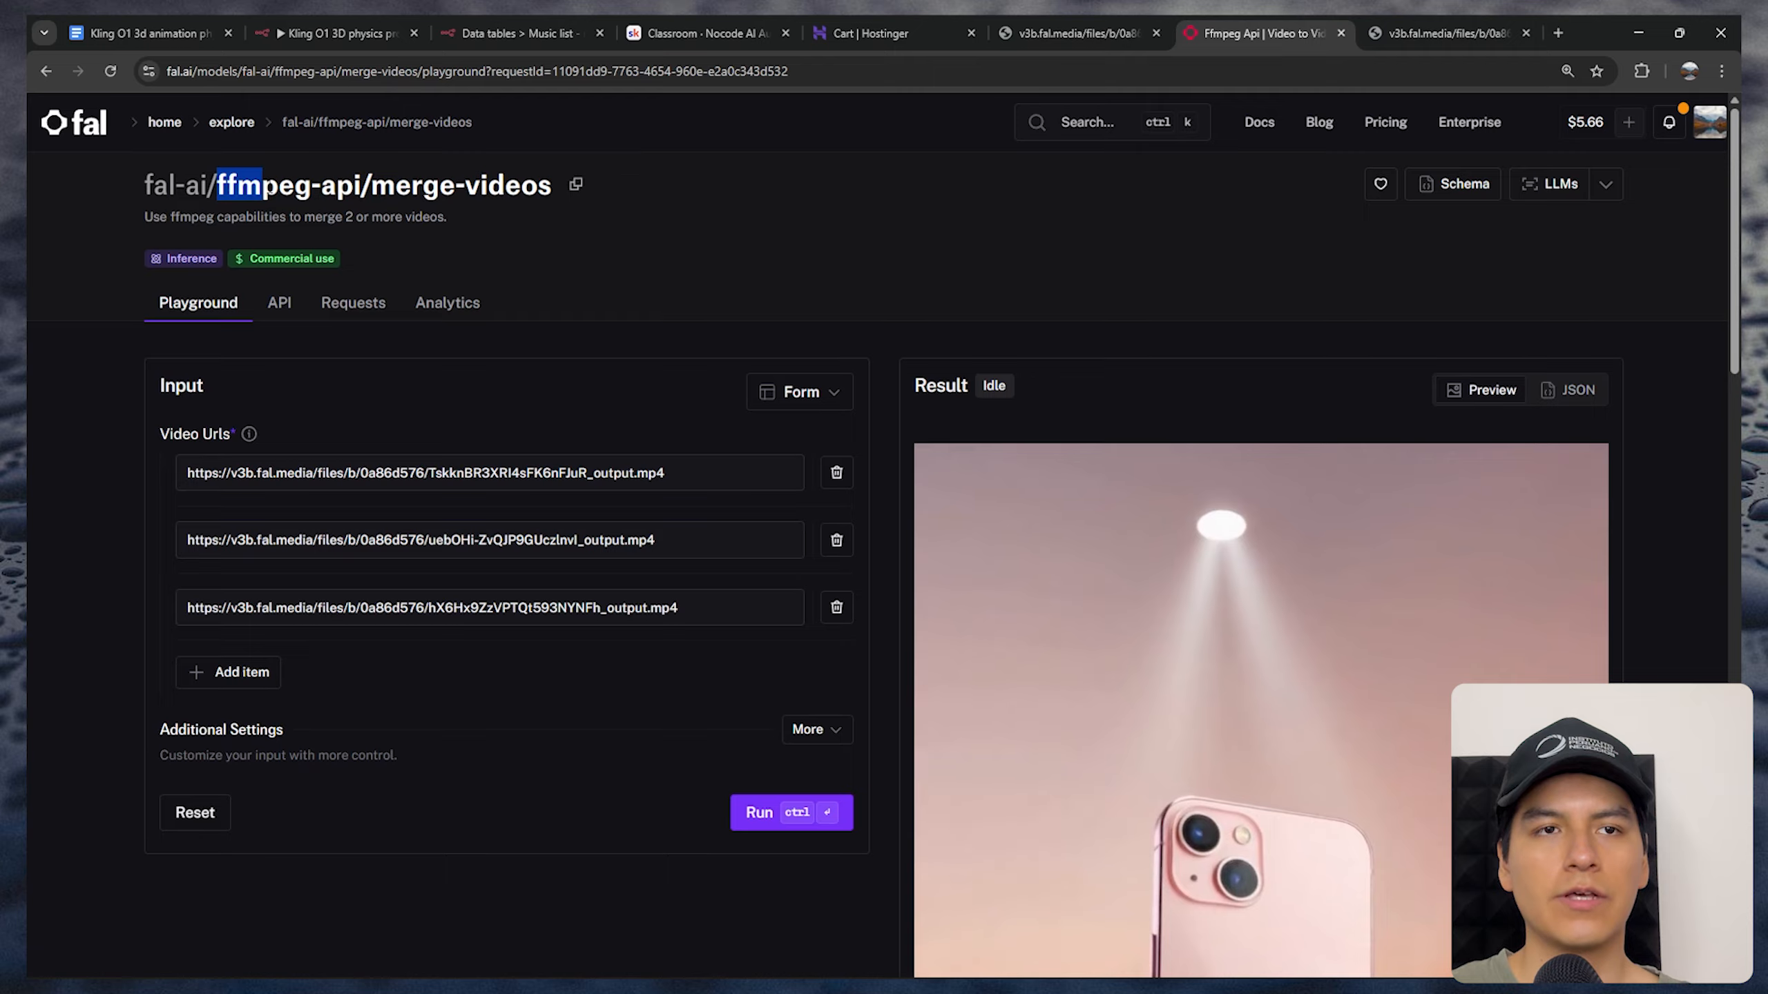
click(413, 185)
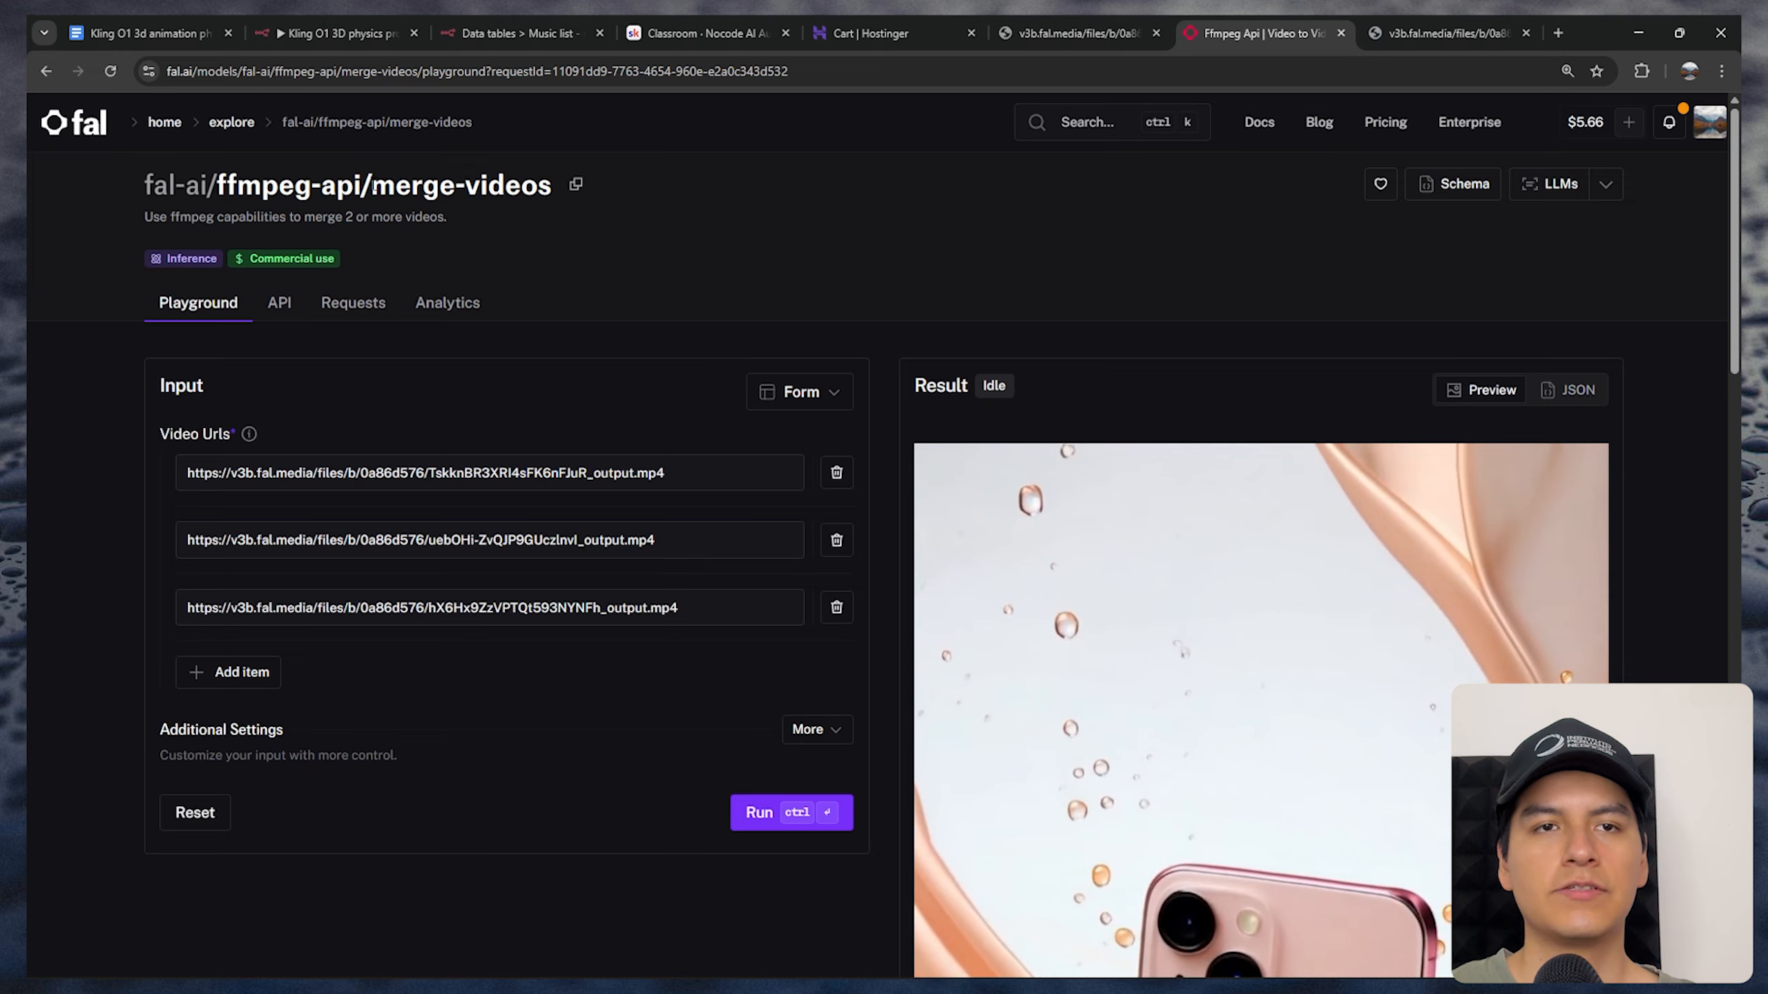
double_click(413, 185)
drag(455, 186, 559, 185)
click(610, 321)
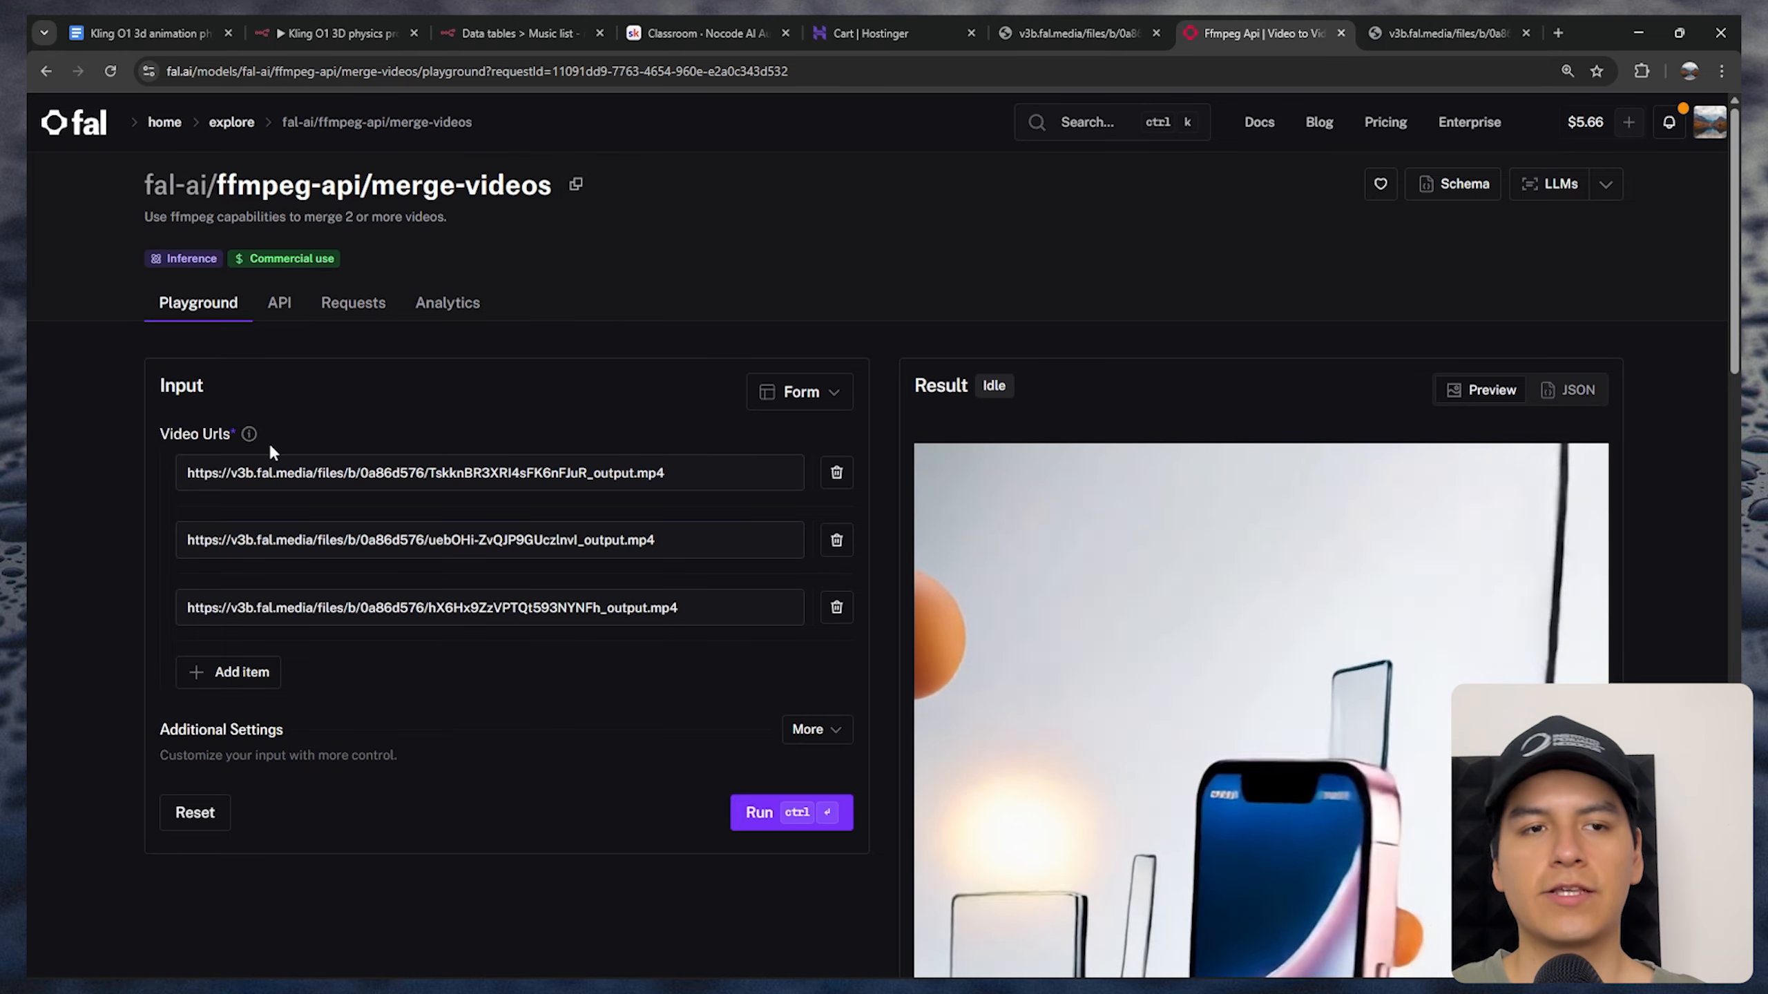
Examine the three video URLs in the merge-videos input and view the merged video result
drag(203, 472, 383, 474)
click(320, 541)
click(341, 607)
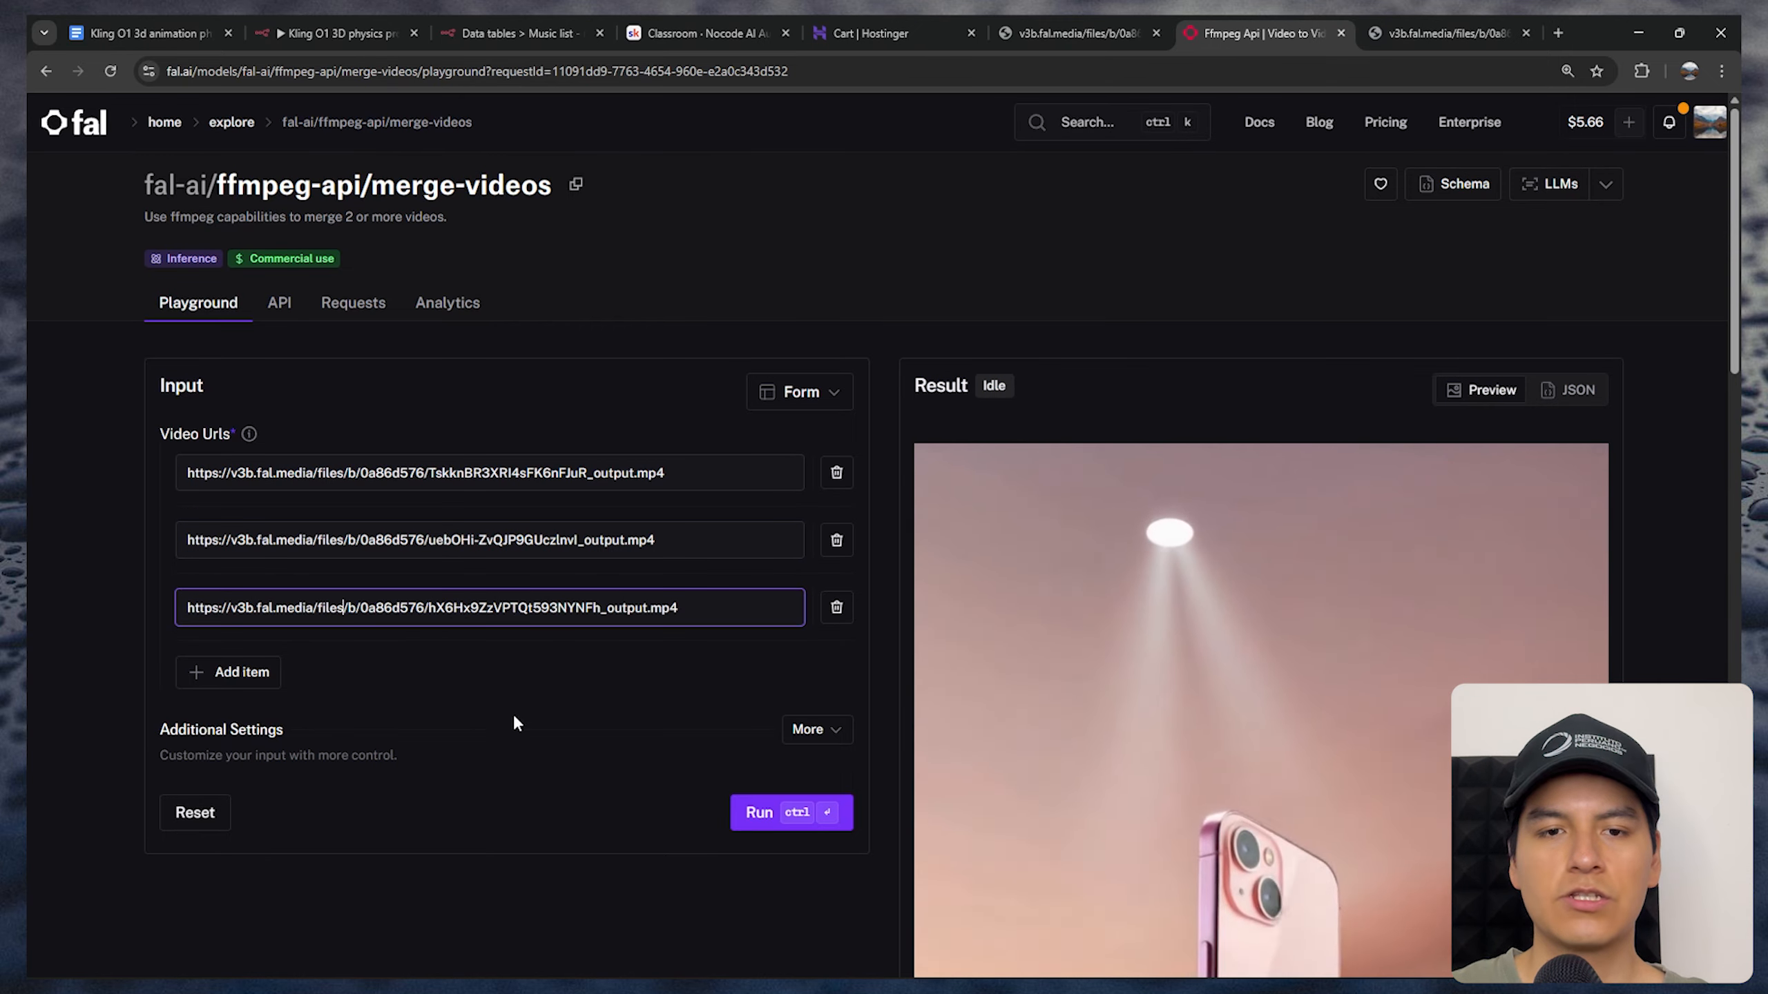
scroll(1156, 813, down, 7)
scroll(1156, 813, down, 1)
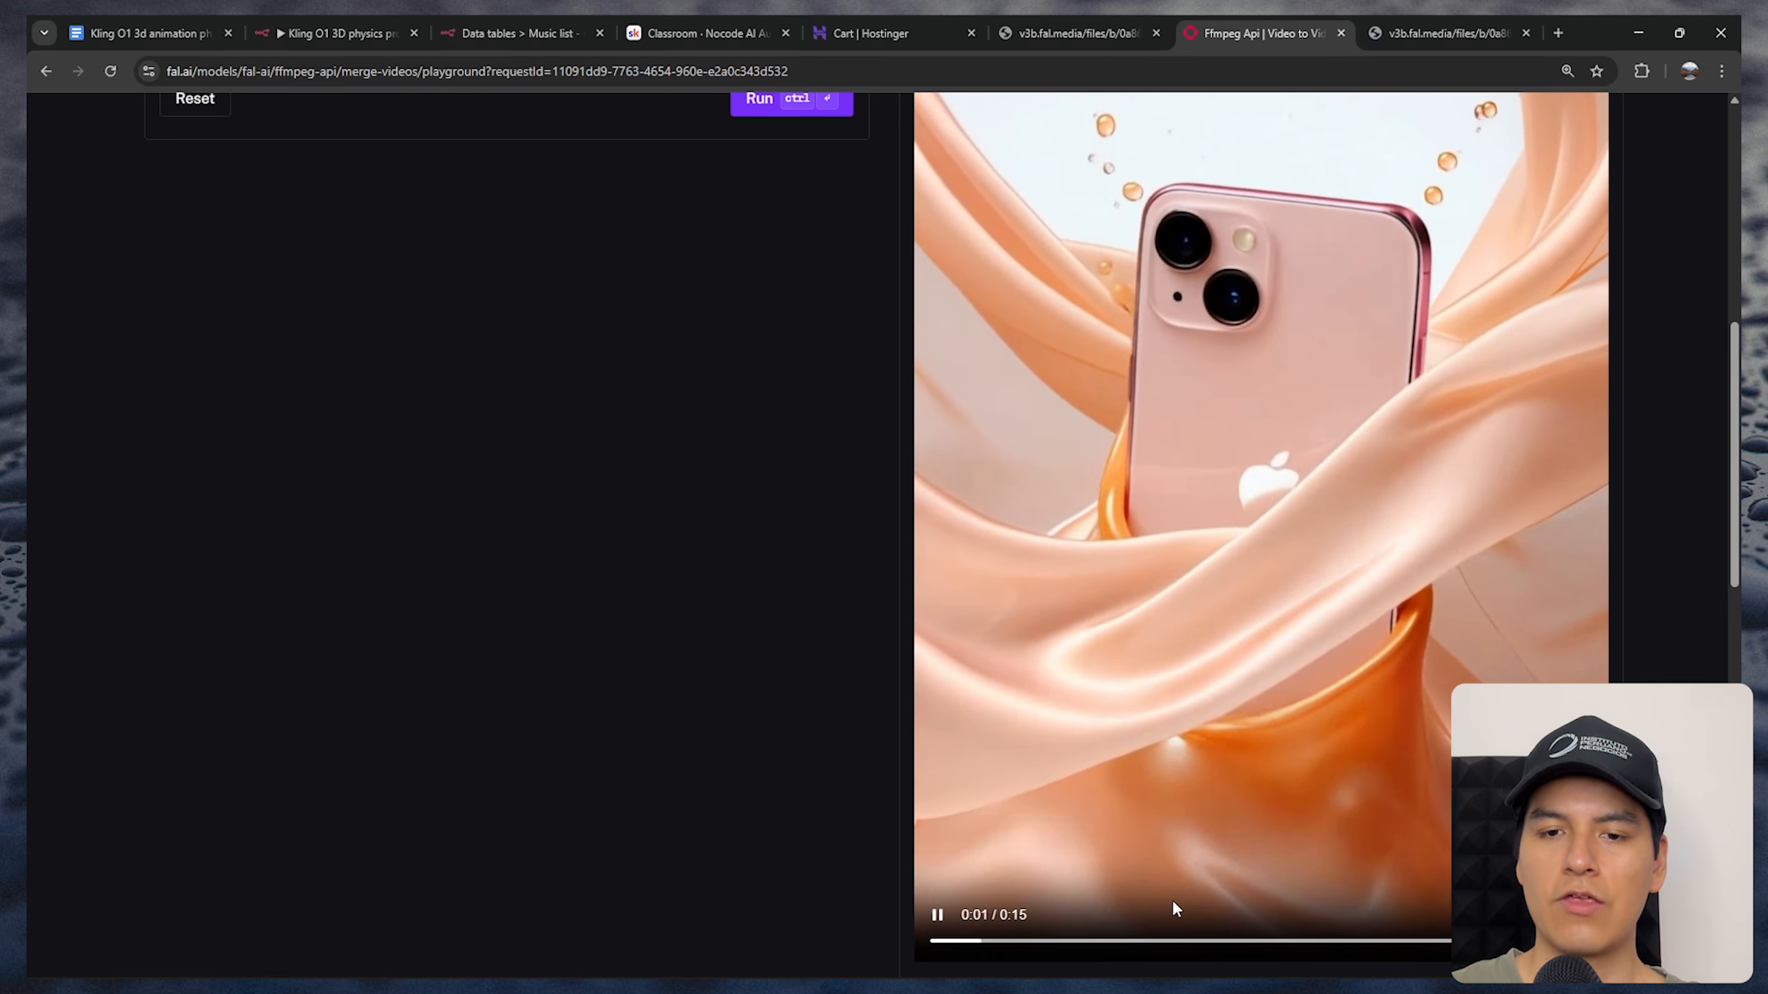
scroll(1171, 900, up, 8)
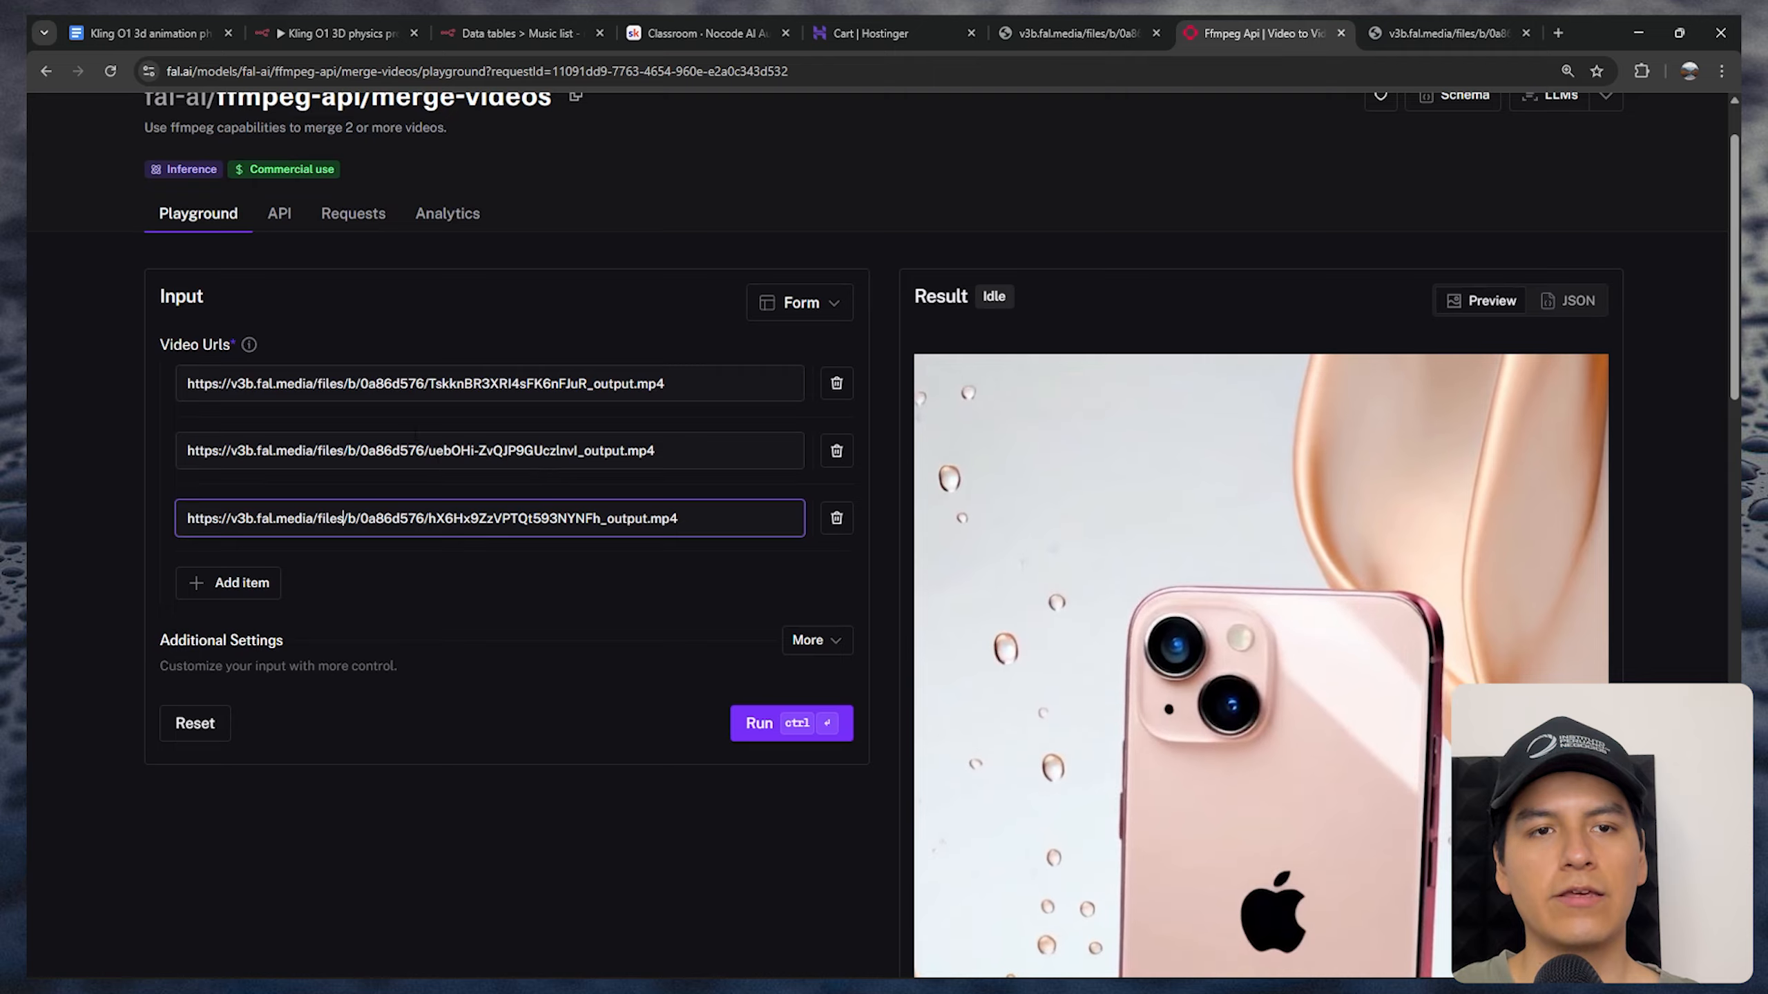
scroll(1074, 583, down, 8)
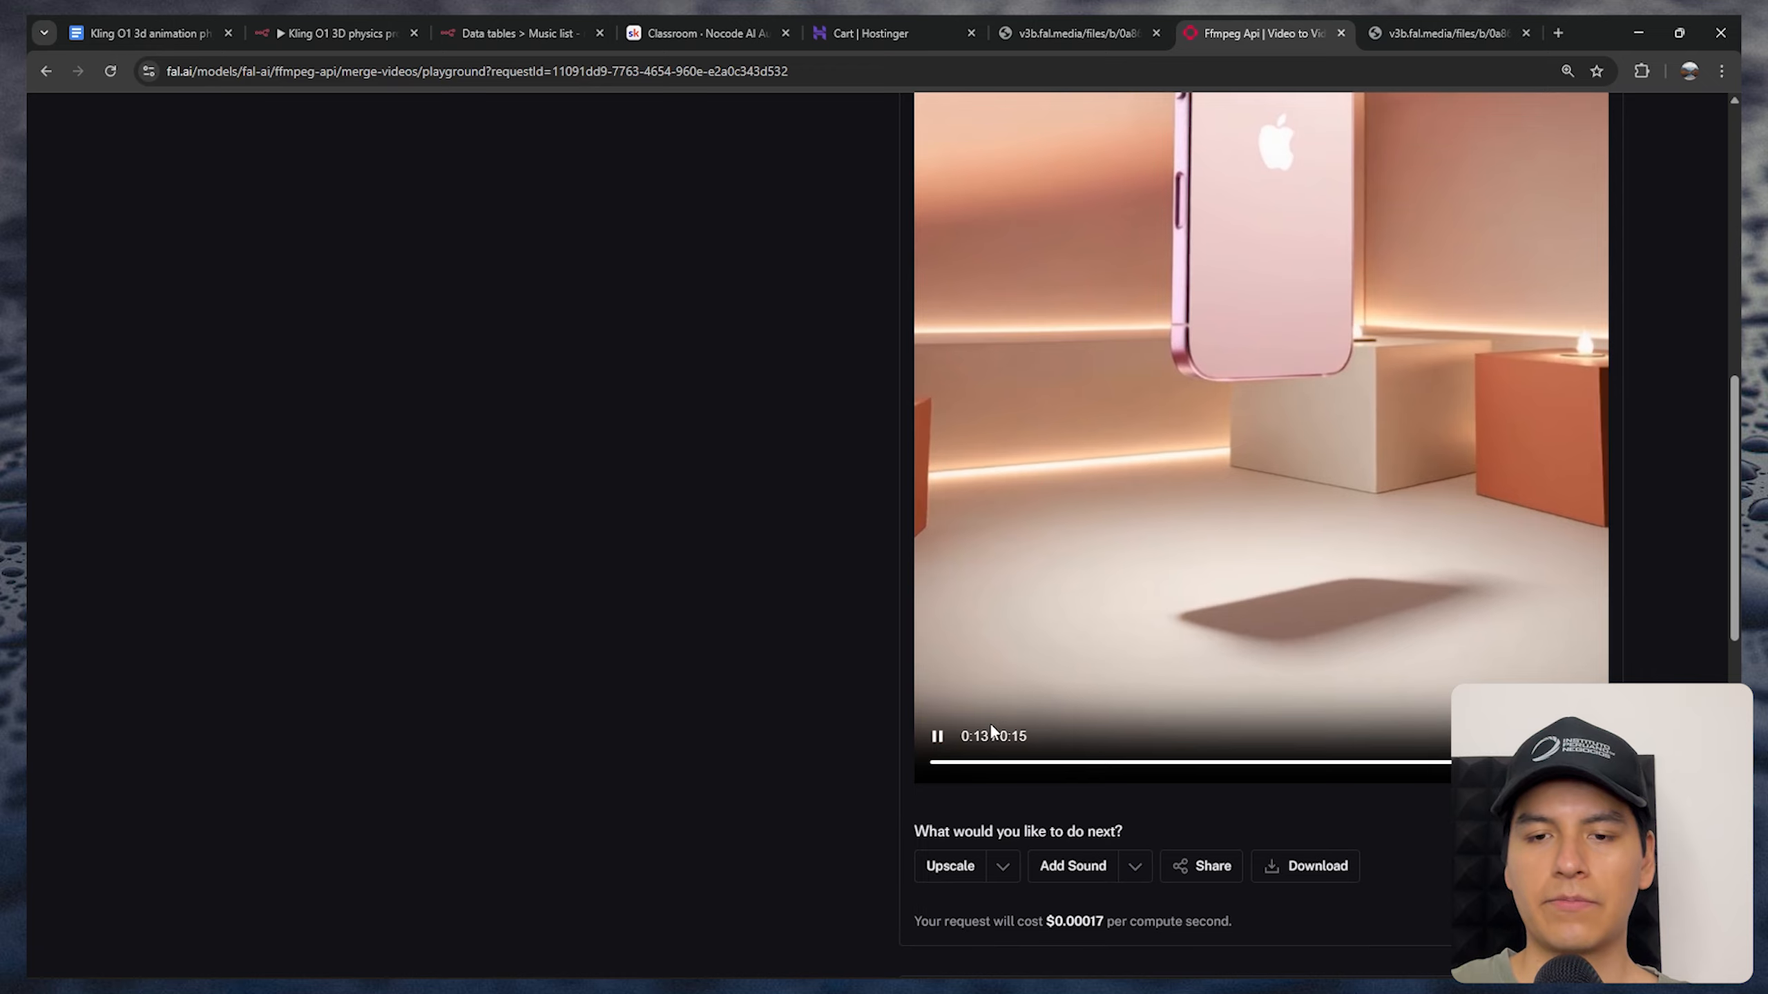
Check the per-compute-second cost of the merge-videos request and review its input and result again
scroll(734, 761, down, 2)
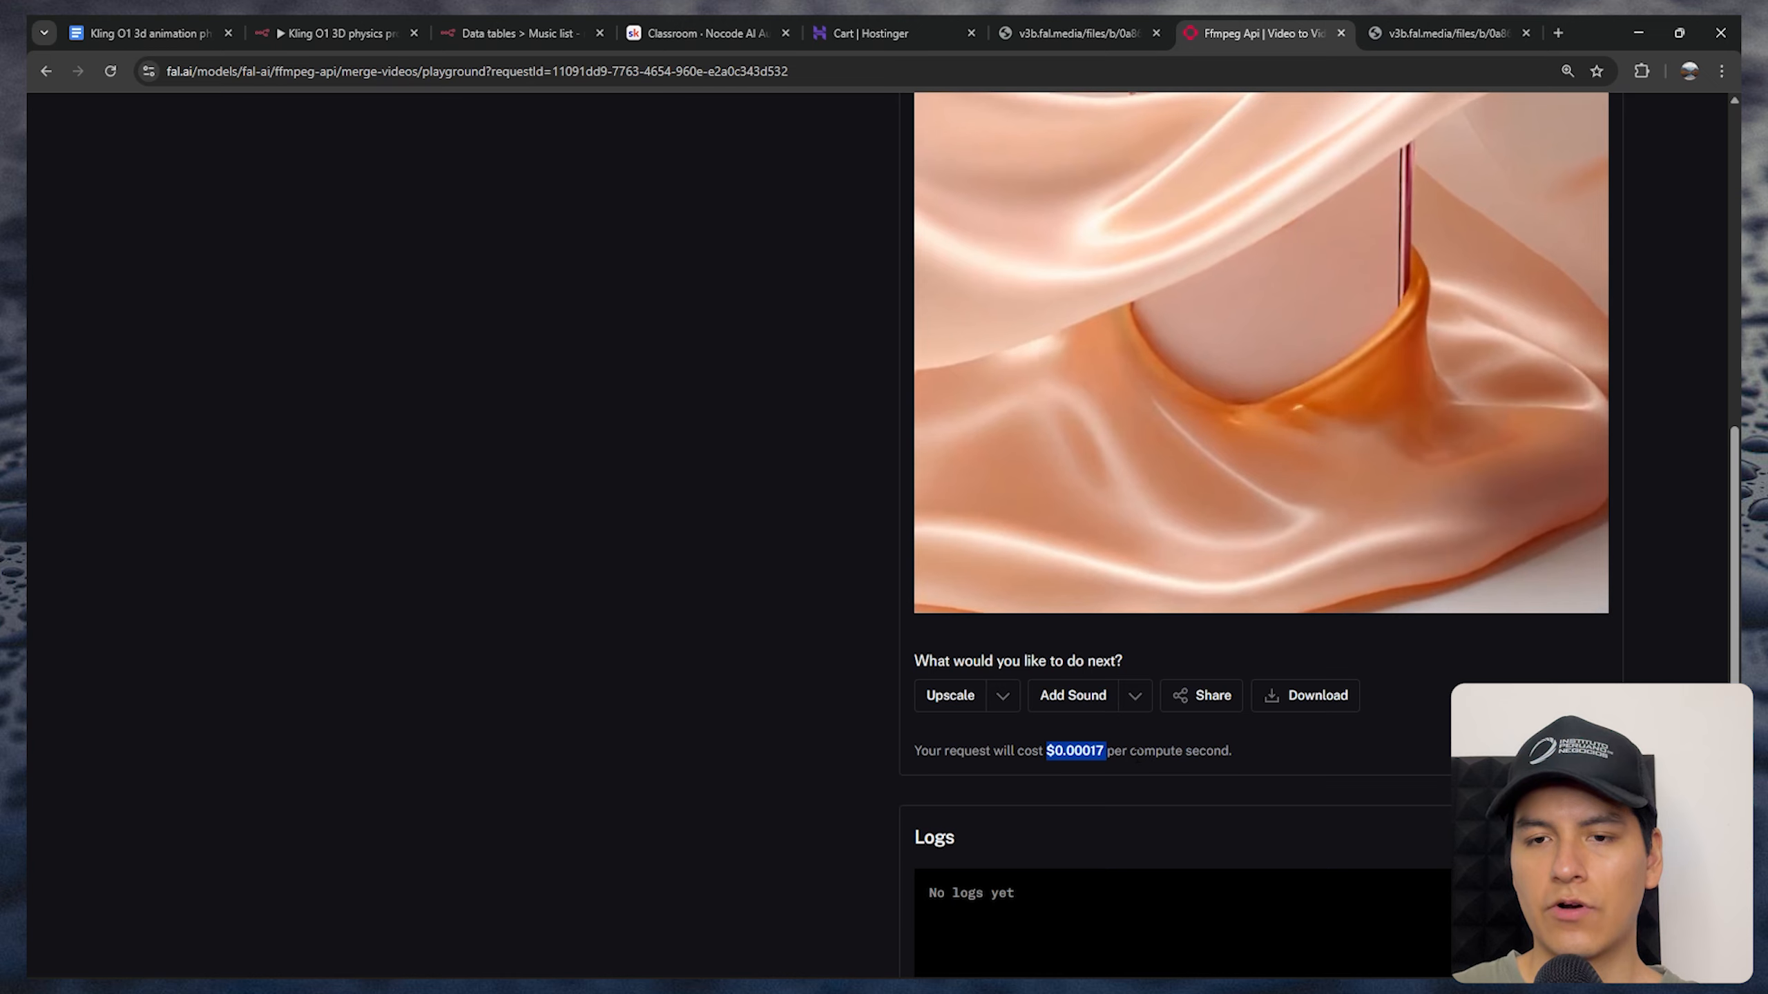
drag(1128, 750, 1234, 750)
scroll(1235, 750, up, 15)
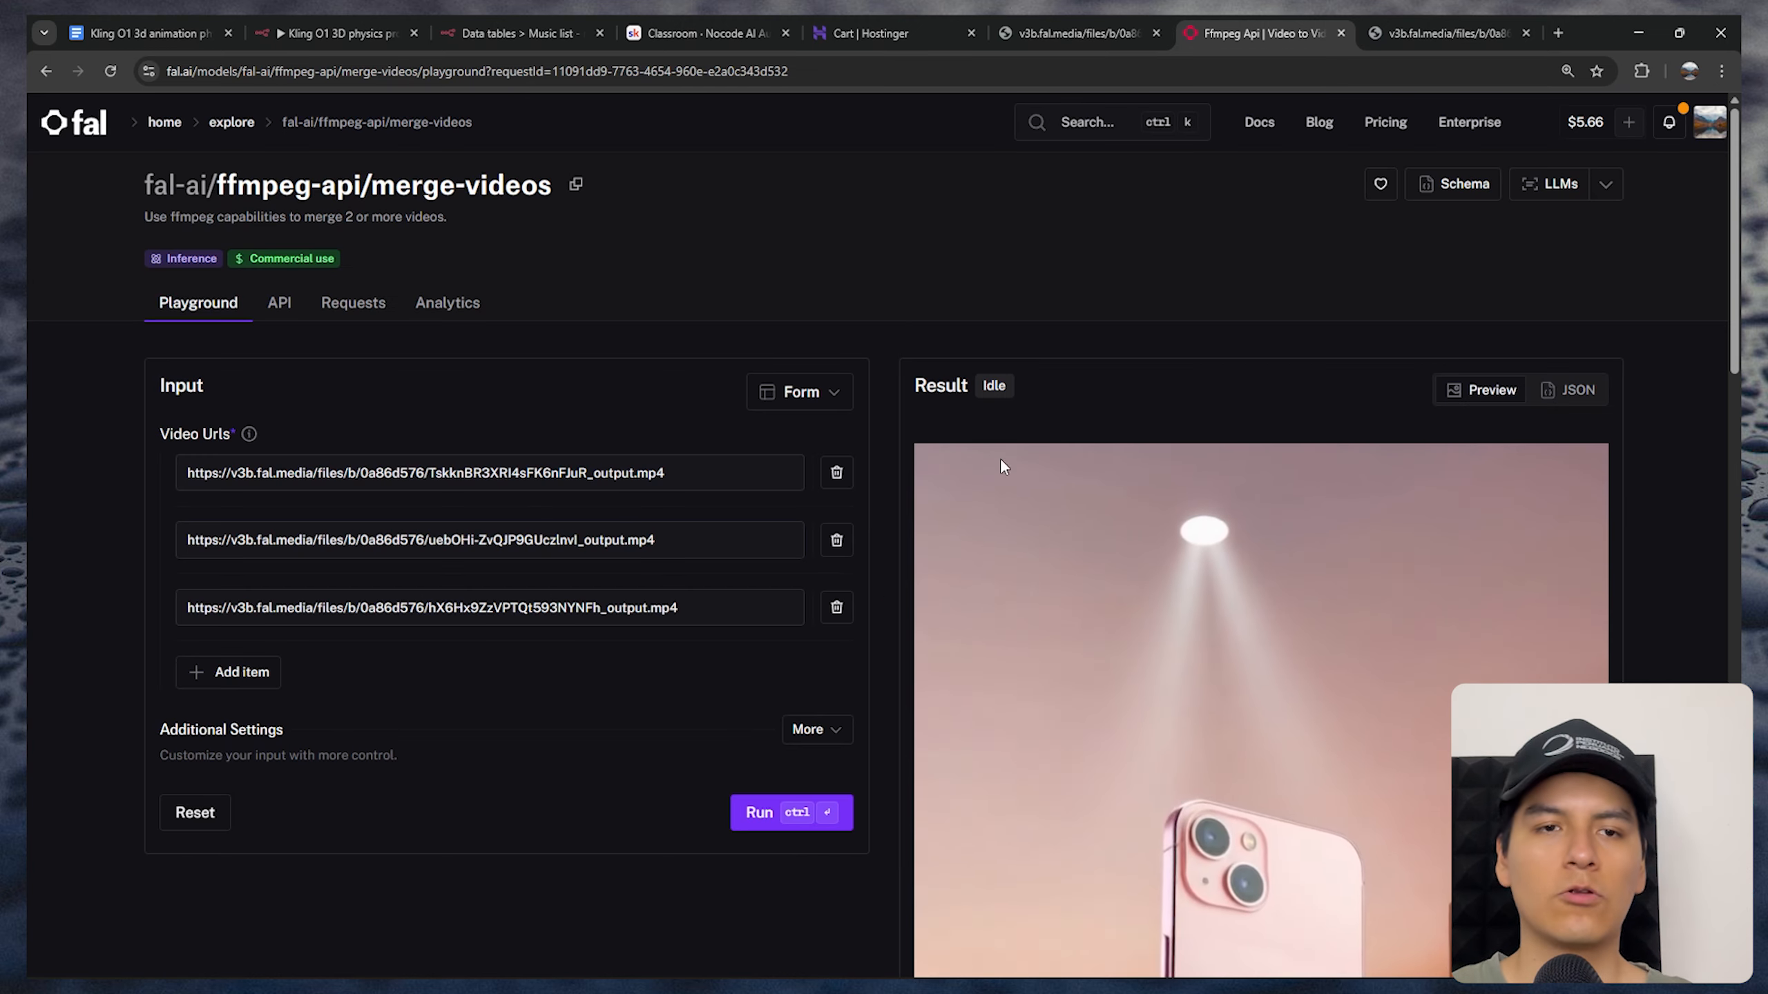
scroll(714, 506, down, 10)
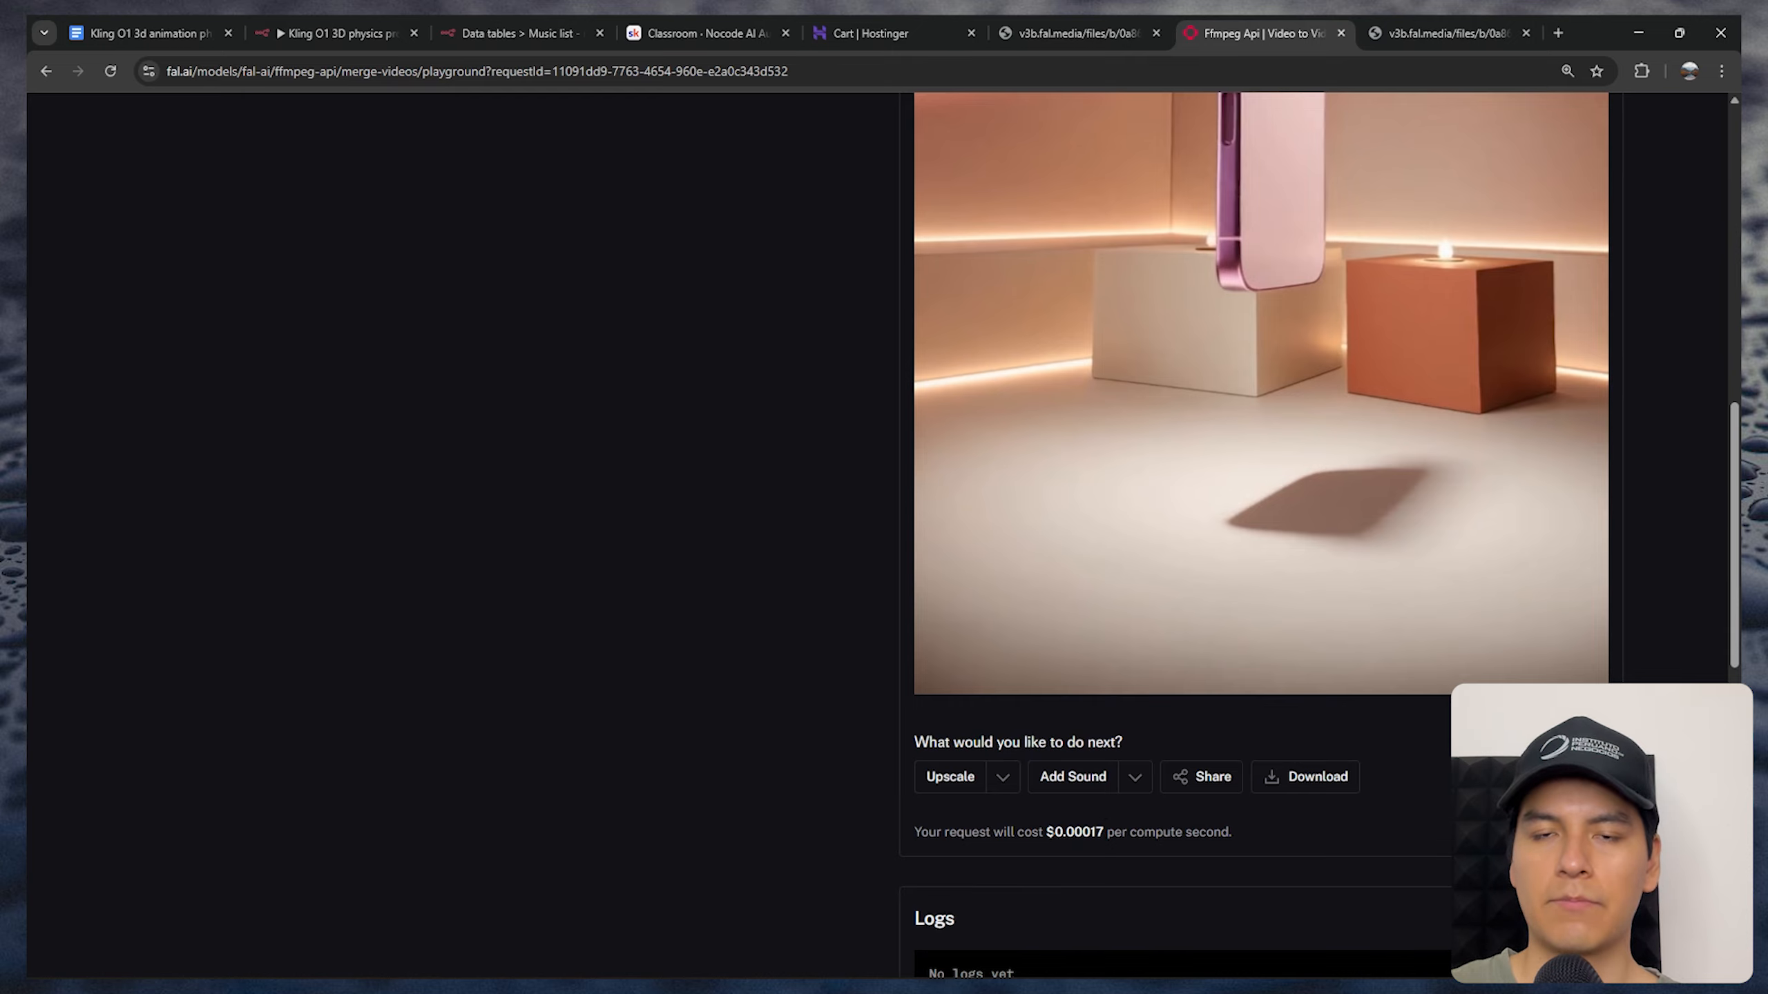
Return to the n8n workflow, open the Stitch clips node and choose the Fal.ai credential for its header authentication
click(336, 33)
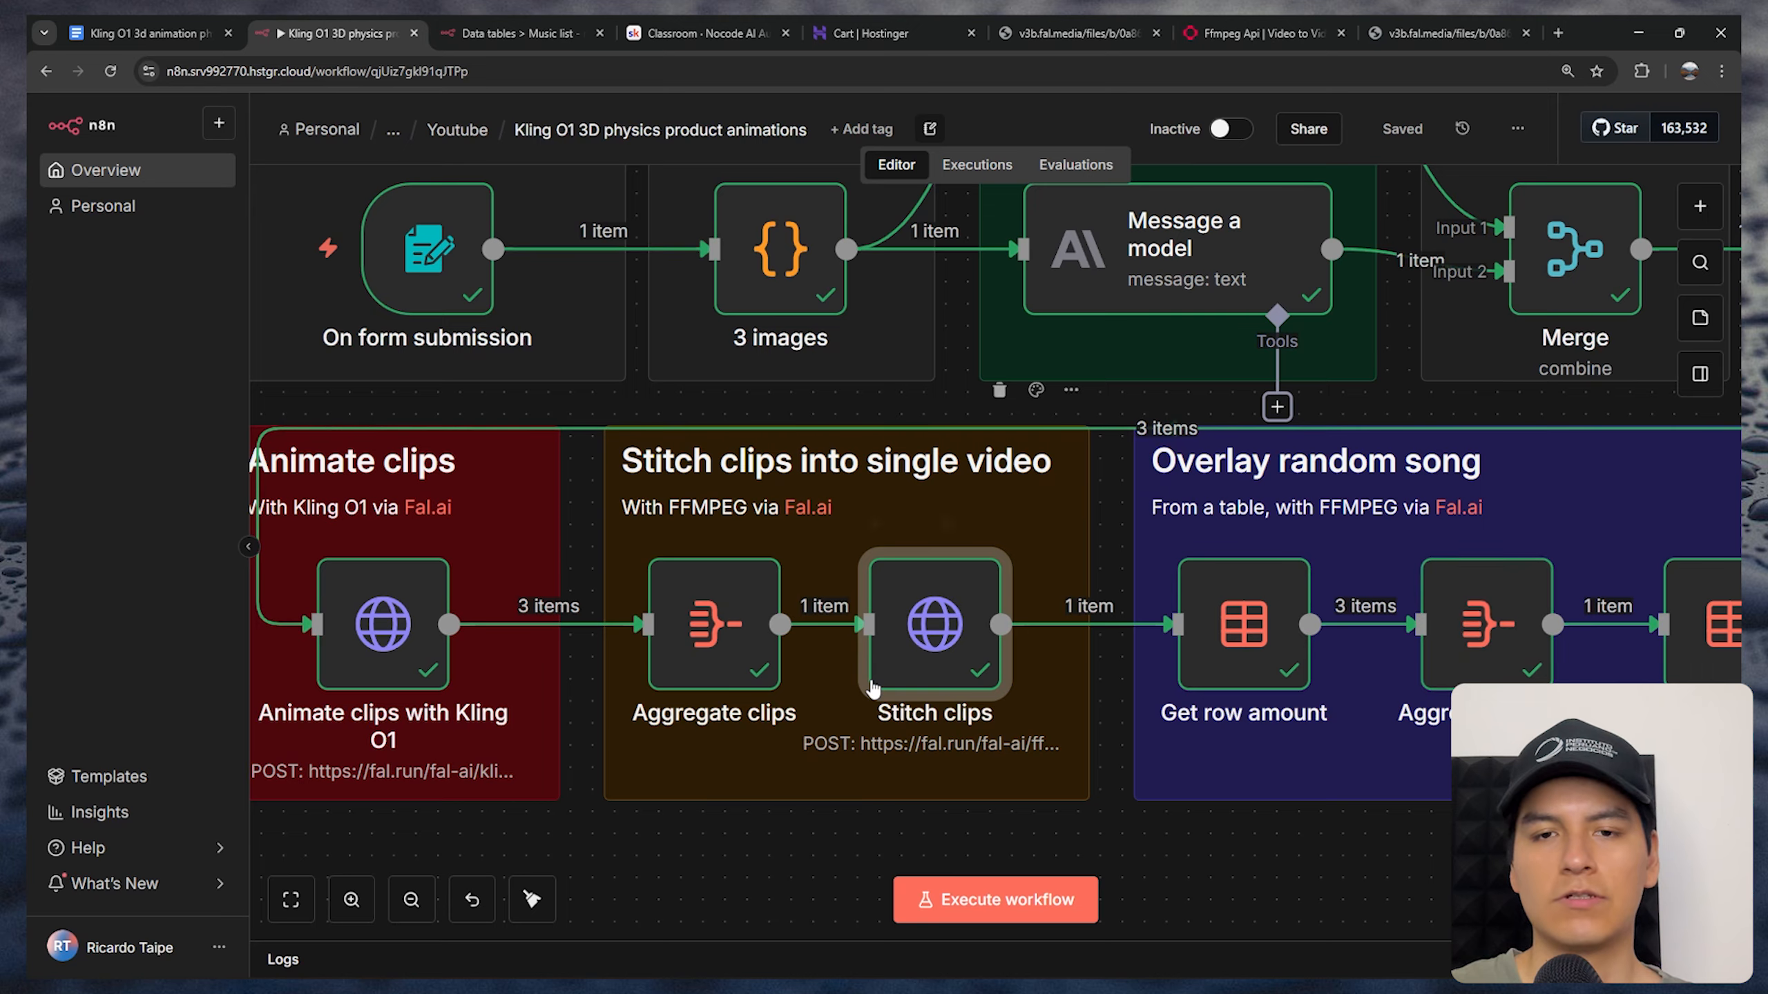
double_click(925, 602)
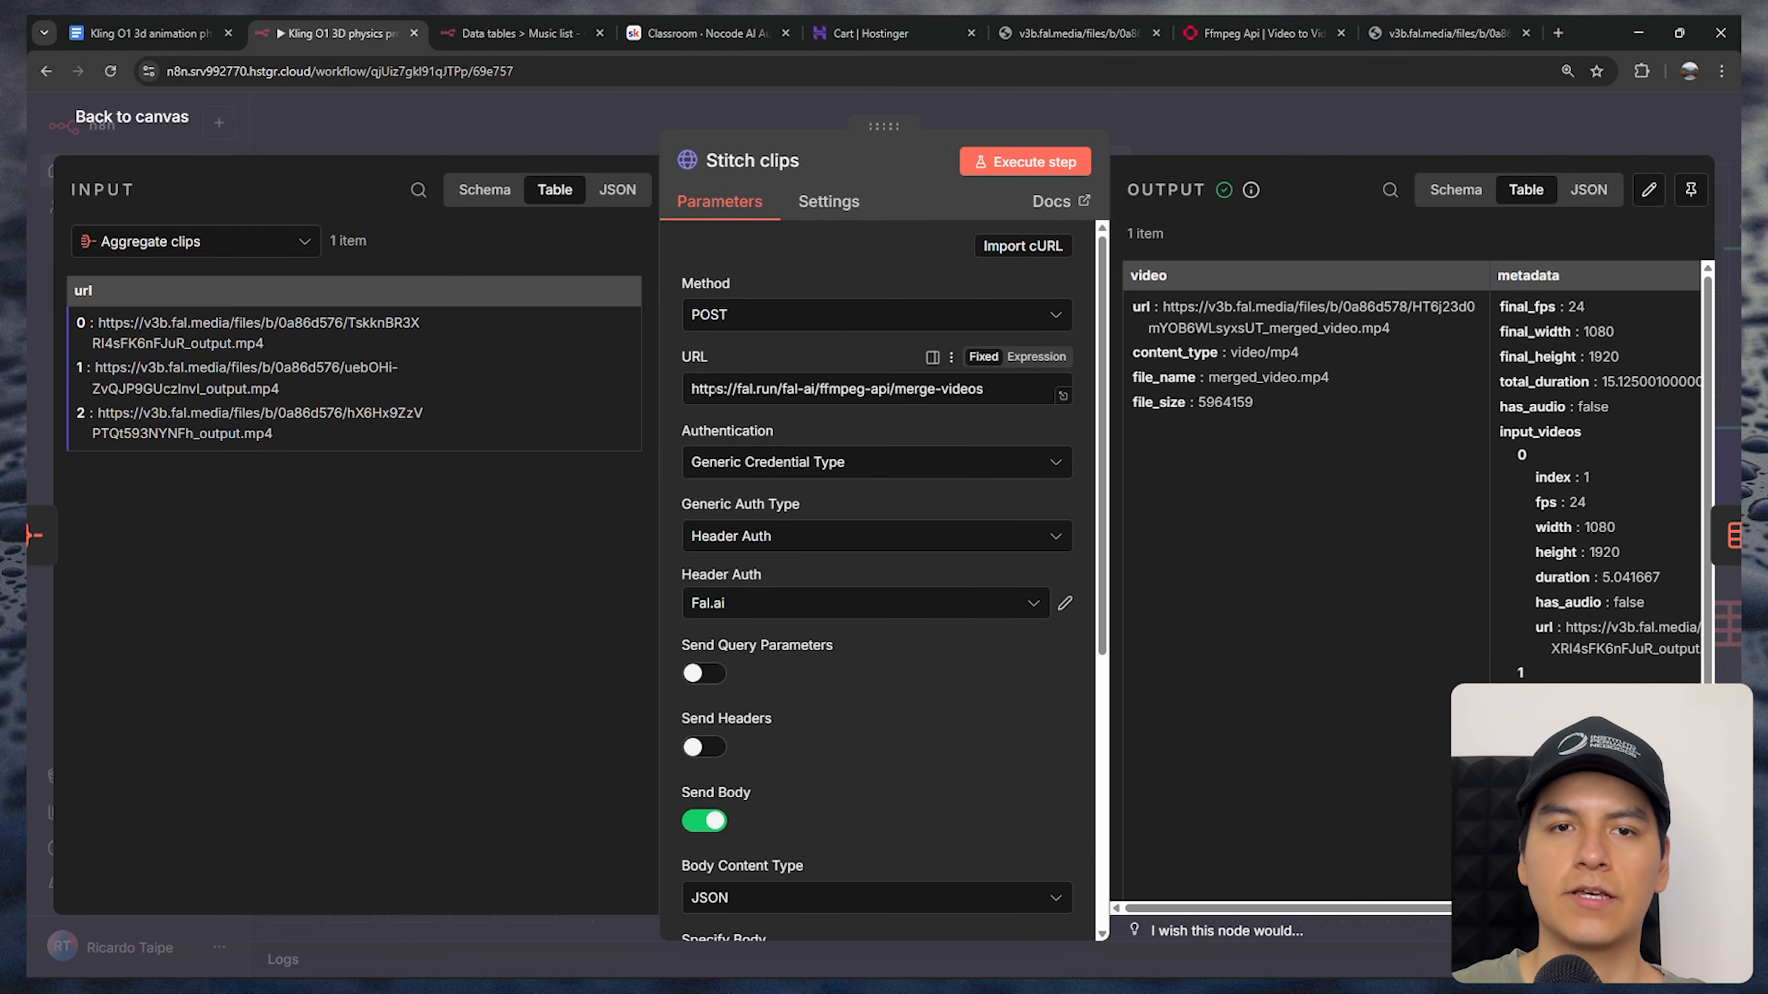
drag(691, 388, 984, 388)
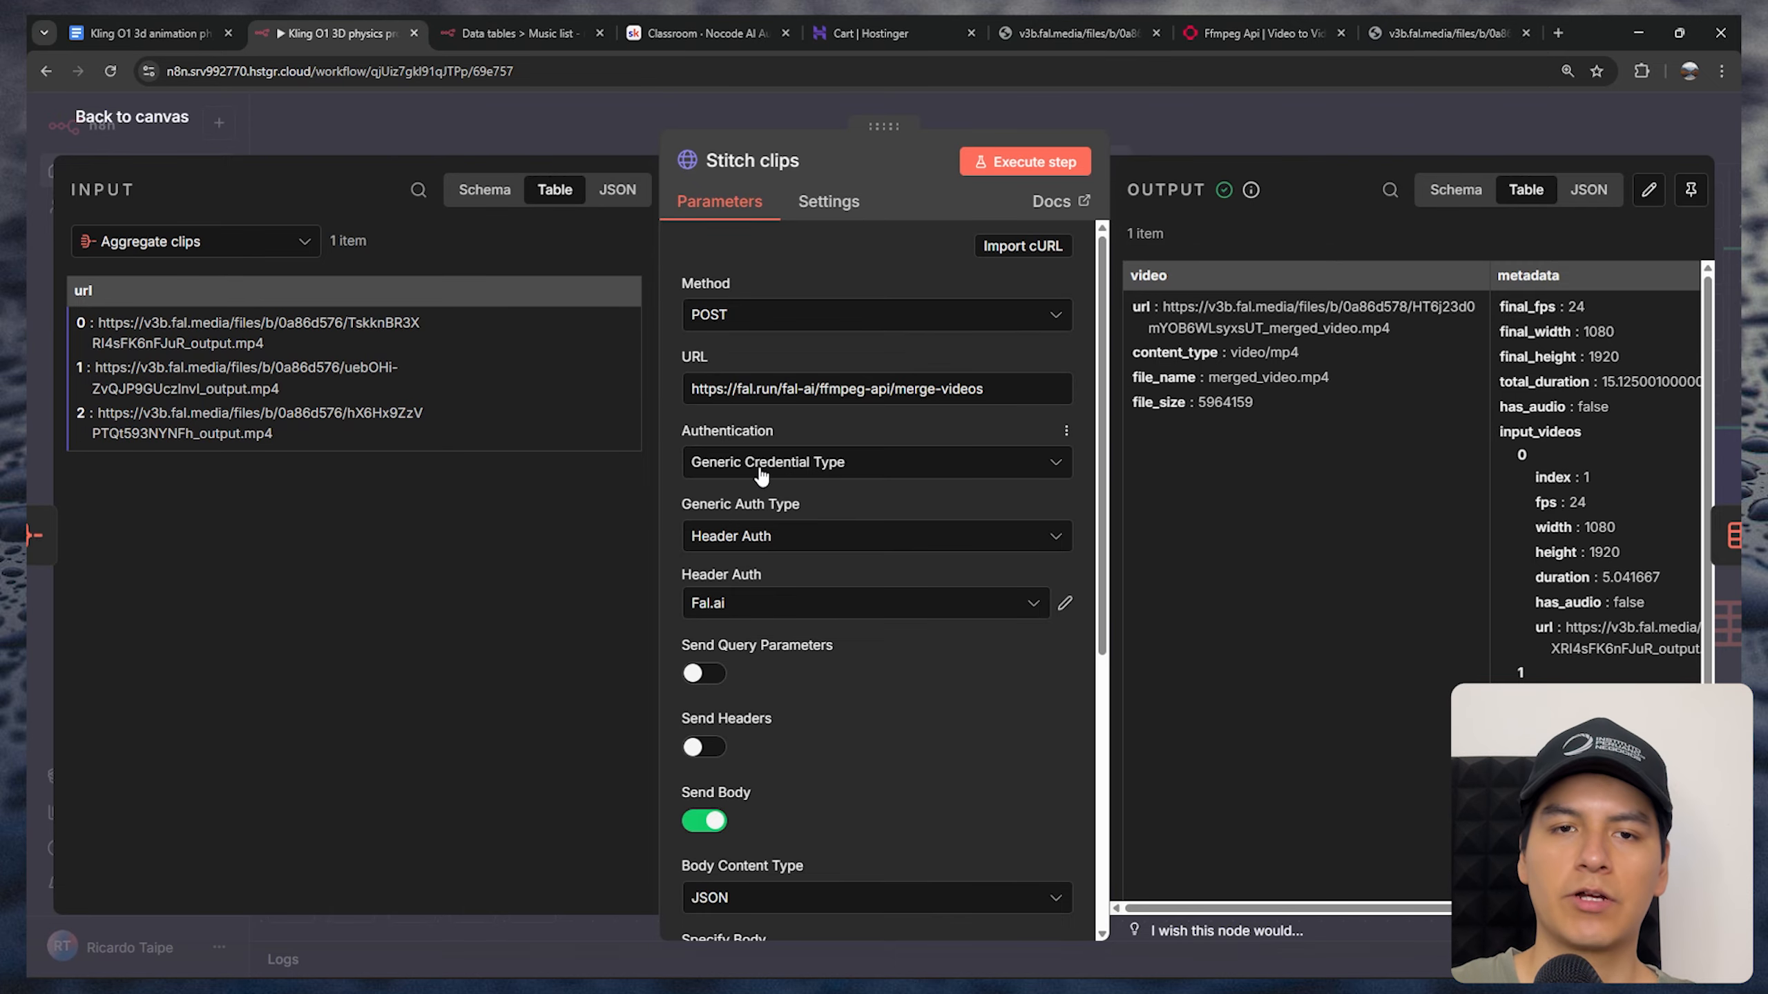
scroll(738, 543, down, 2)
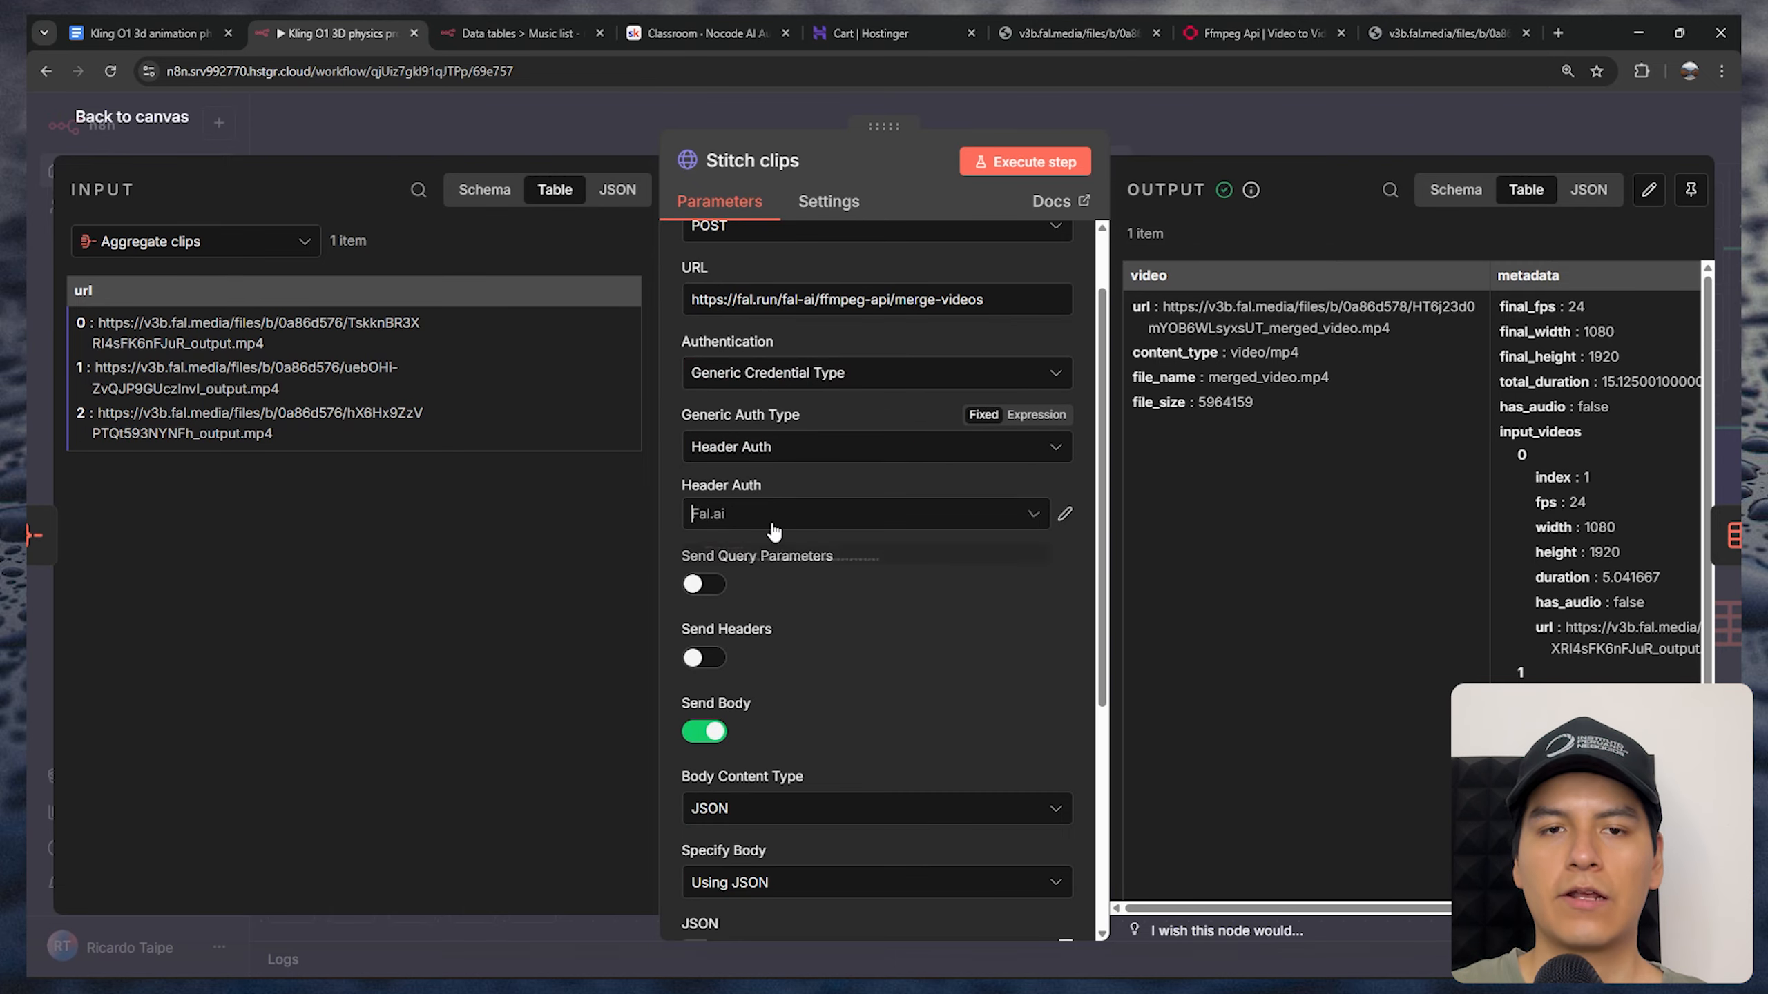
click(773, 518)
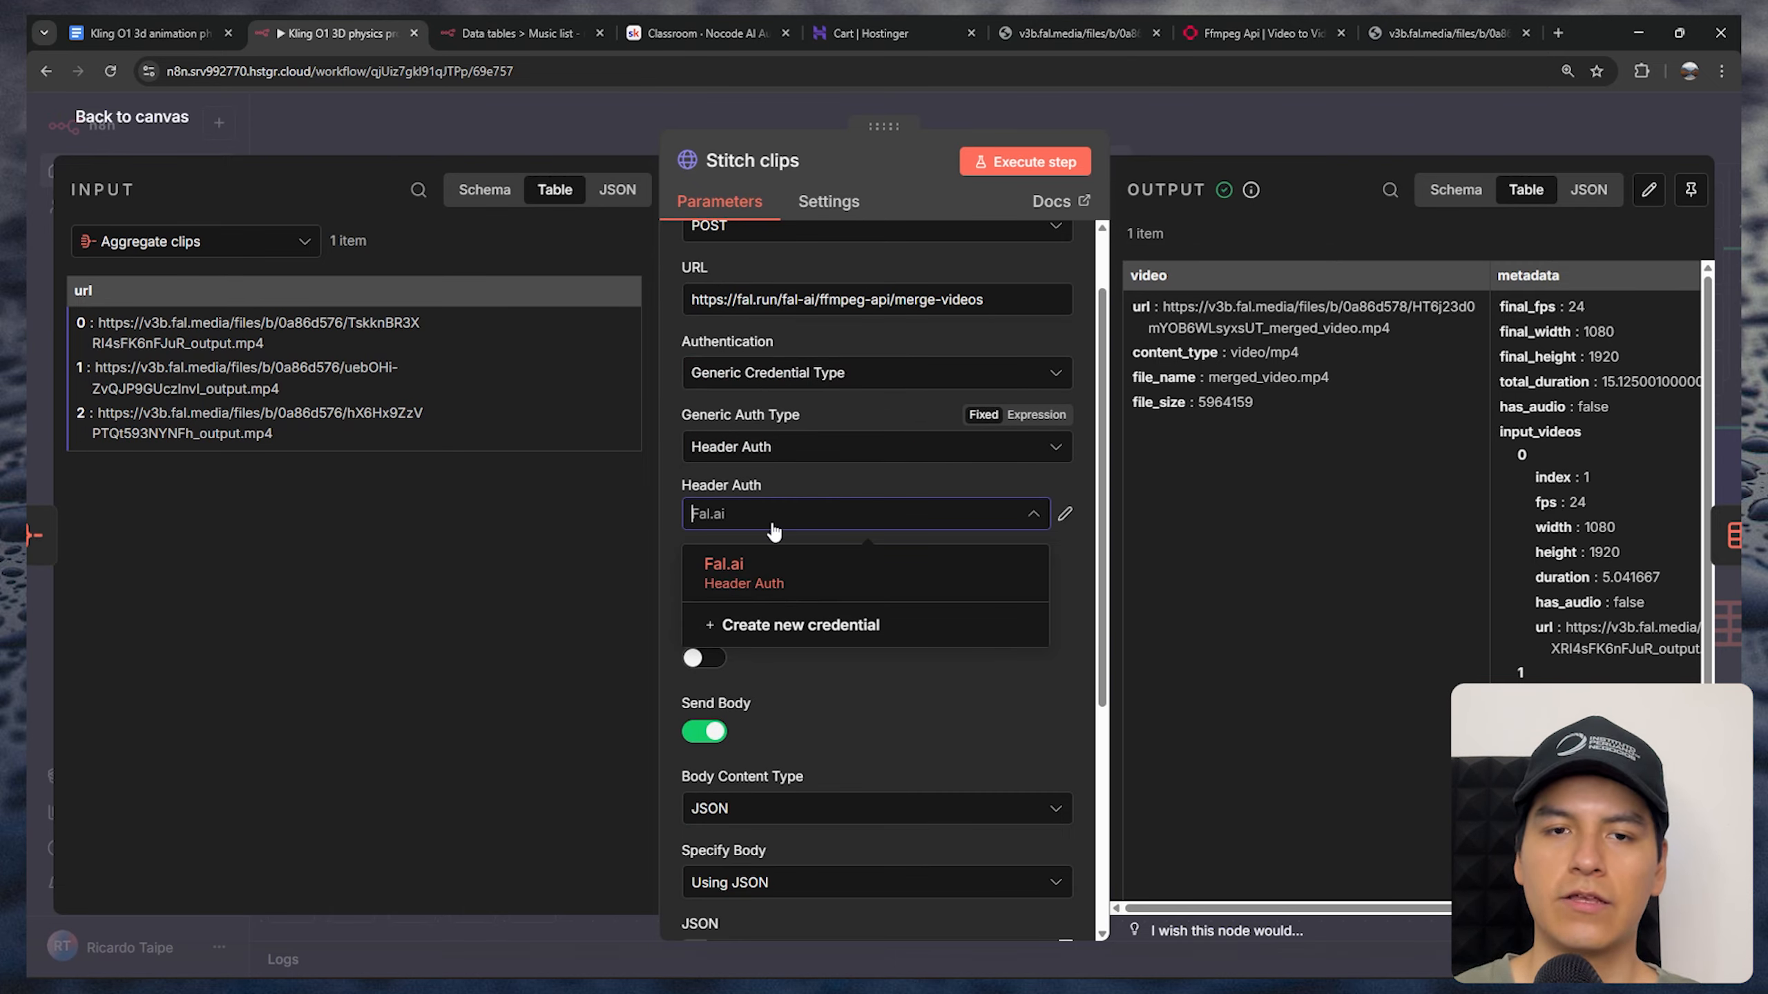
click(744, 567)
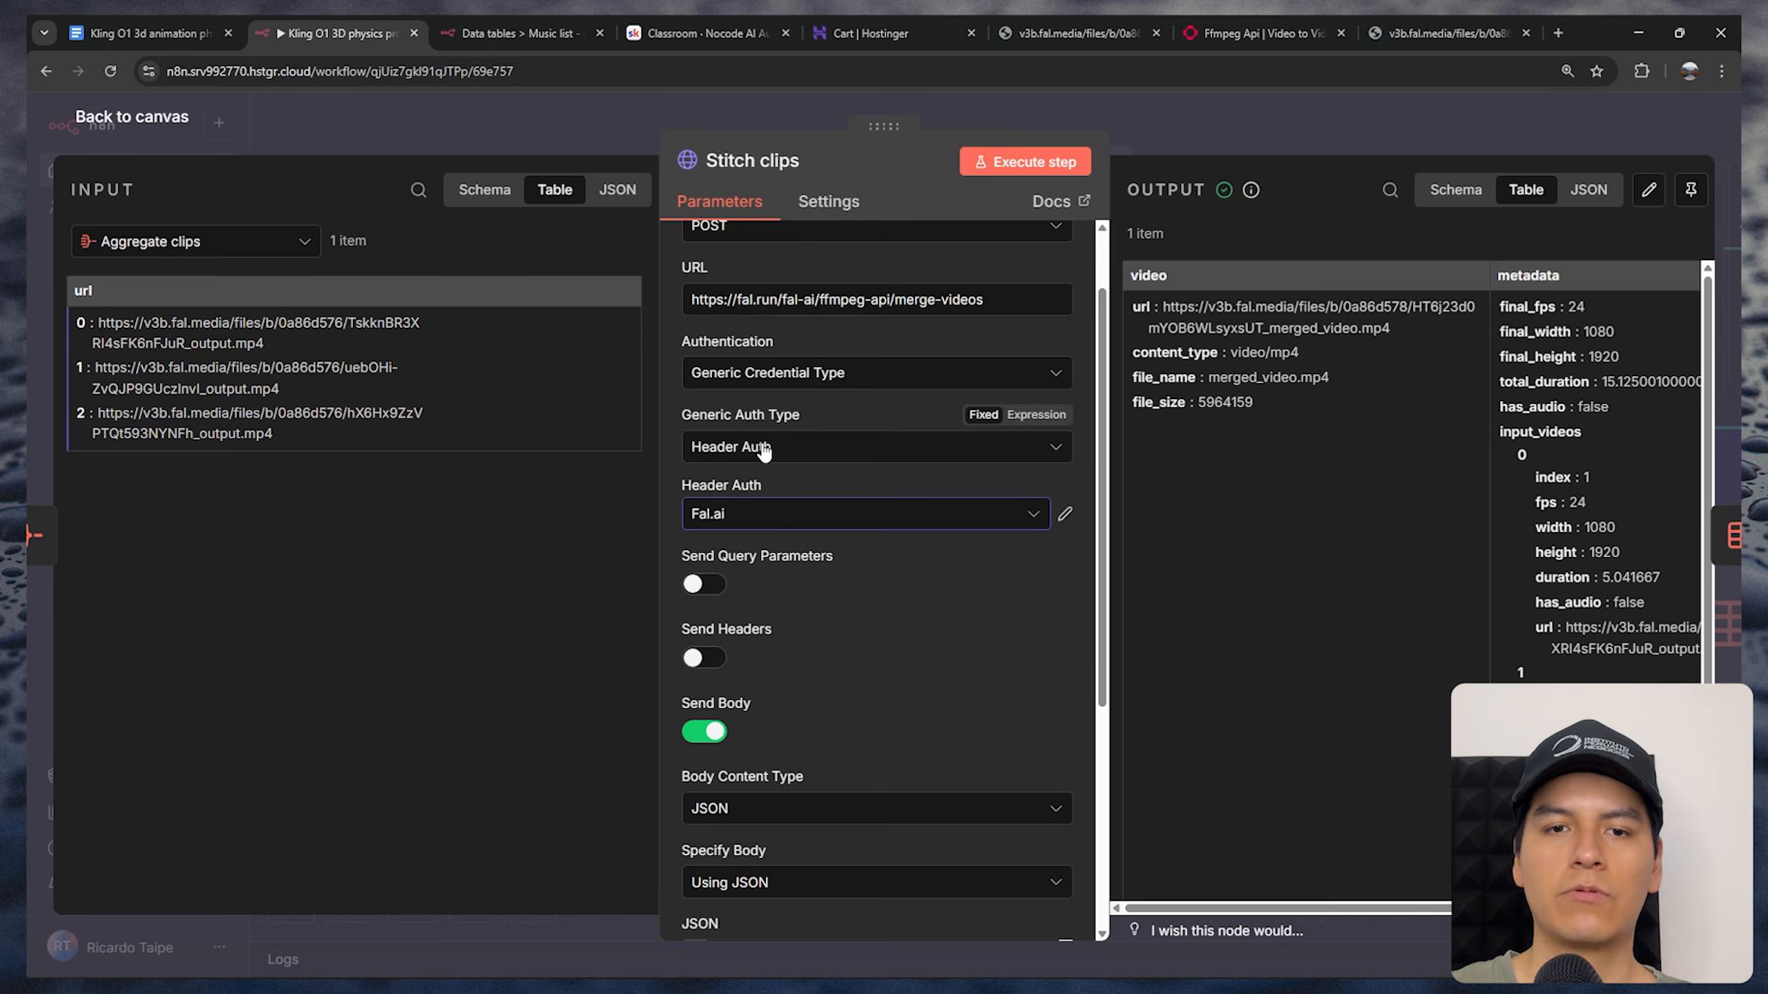
Examine the Stitch clips JSON body in the expanded expression editor, comparing the video_urls entries with the Aggregate clips url items
scroll(689, 551, down, 6)
scroll(765, 557, down, 2)
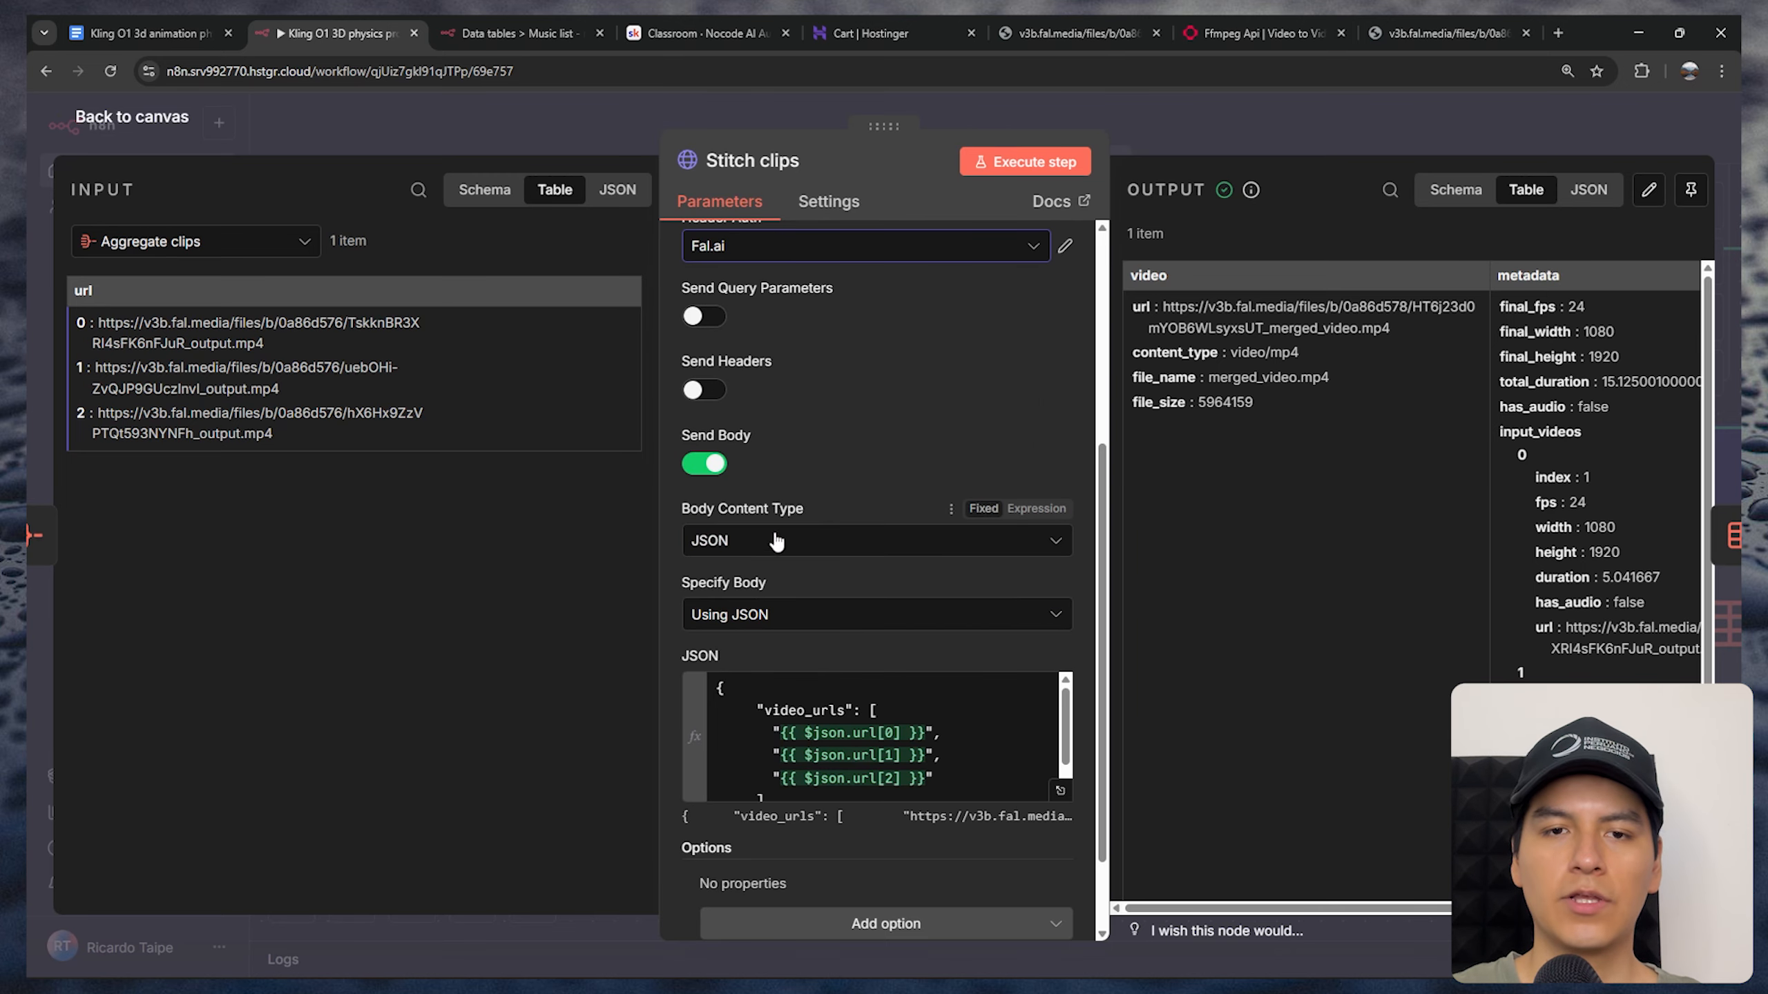
click(1060, 700)
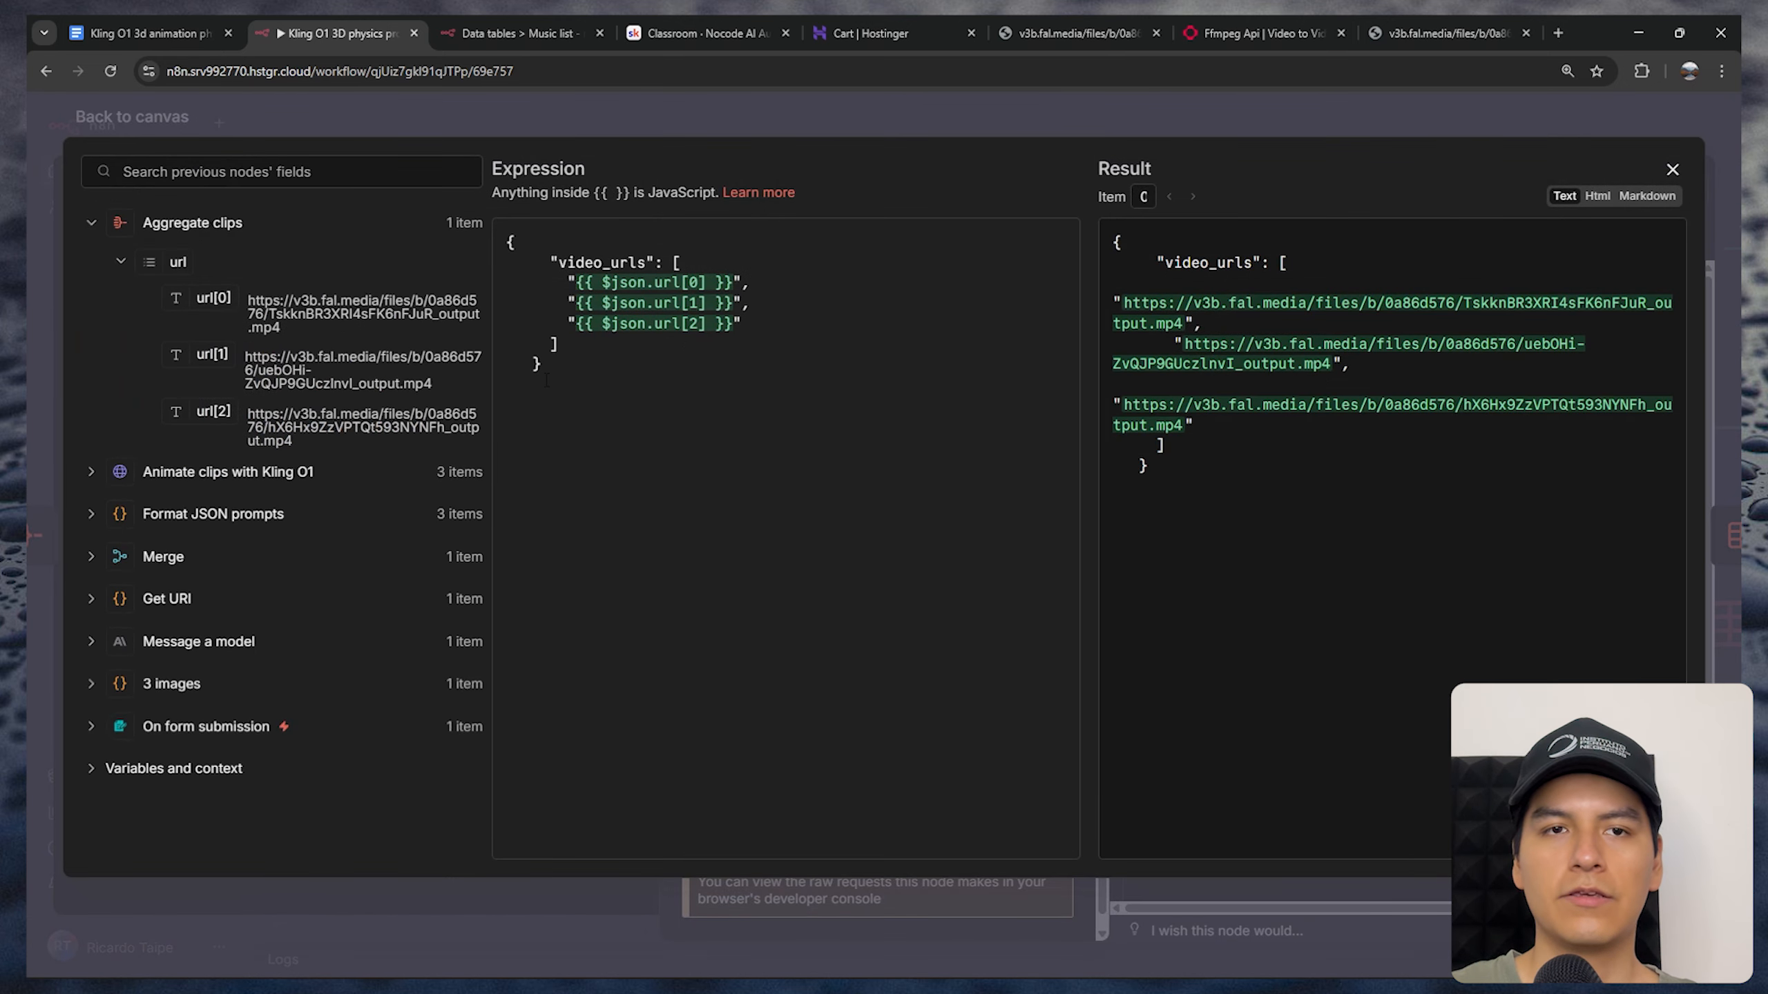
drag(548, 365, 499, 236)
click(669, 351)
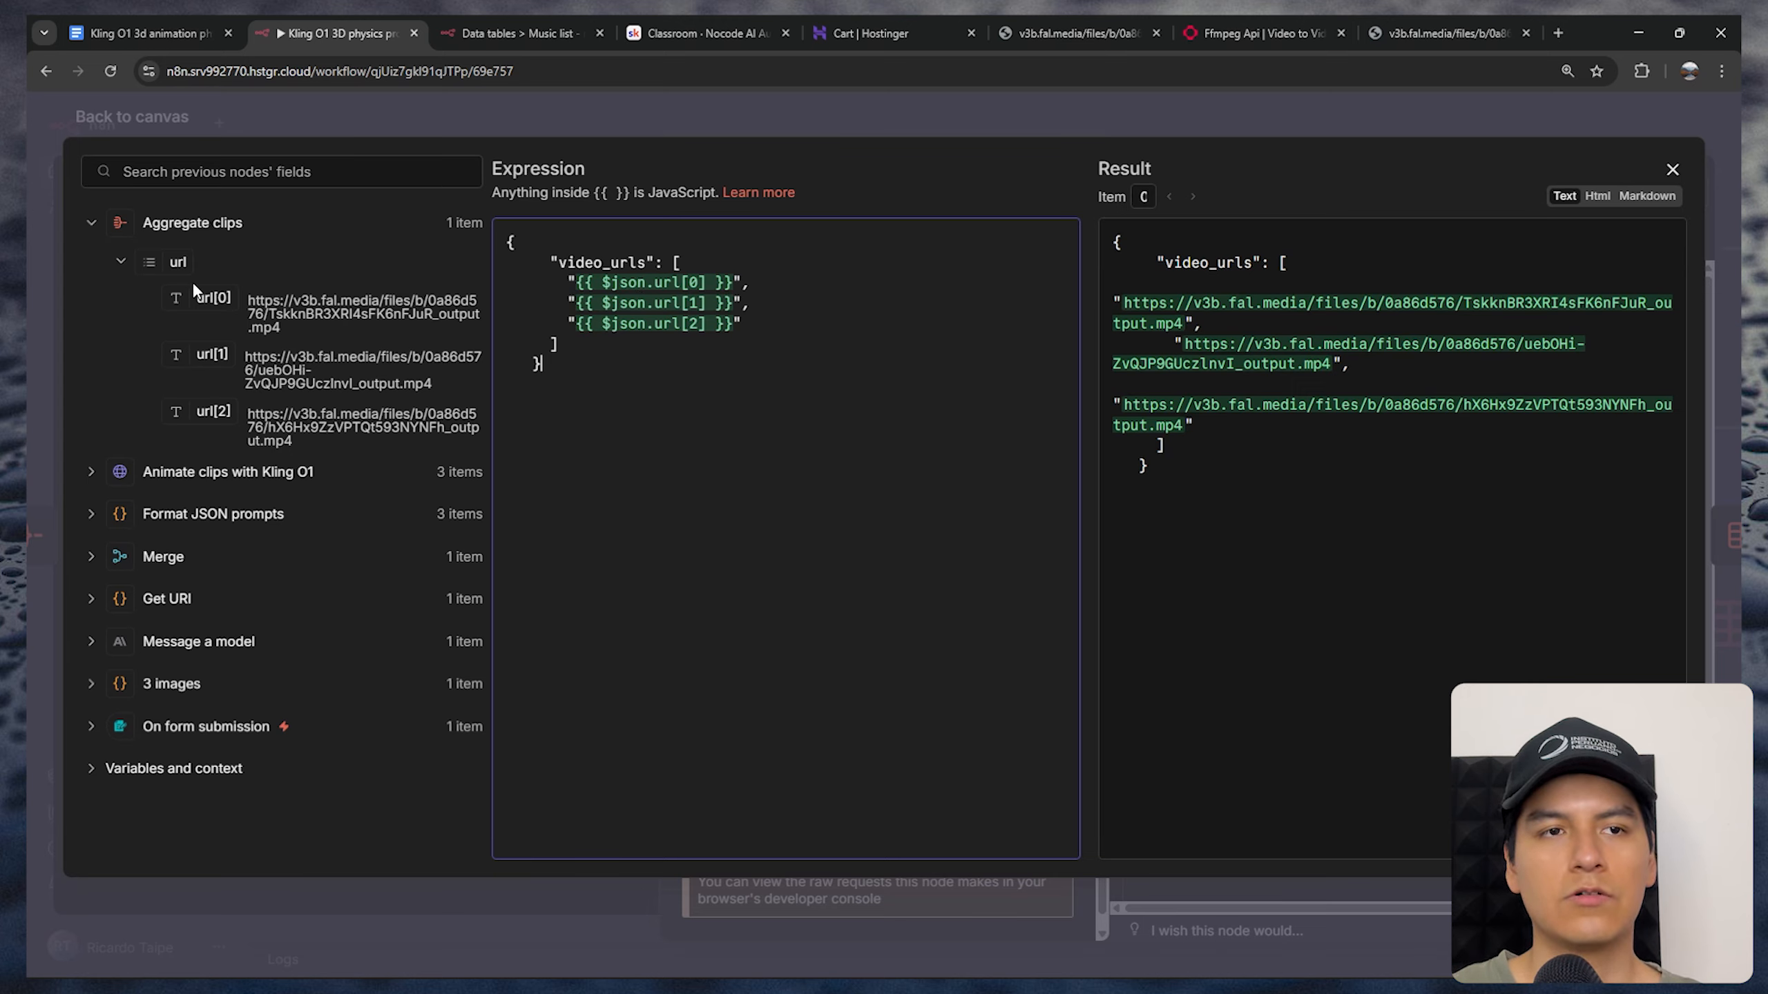
drag(195, 295, 227, 313)
drag(209, 354, 176, 411)
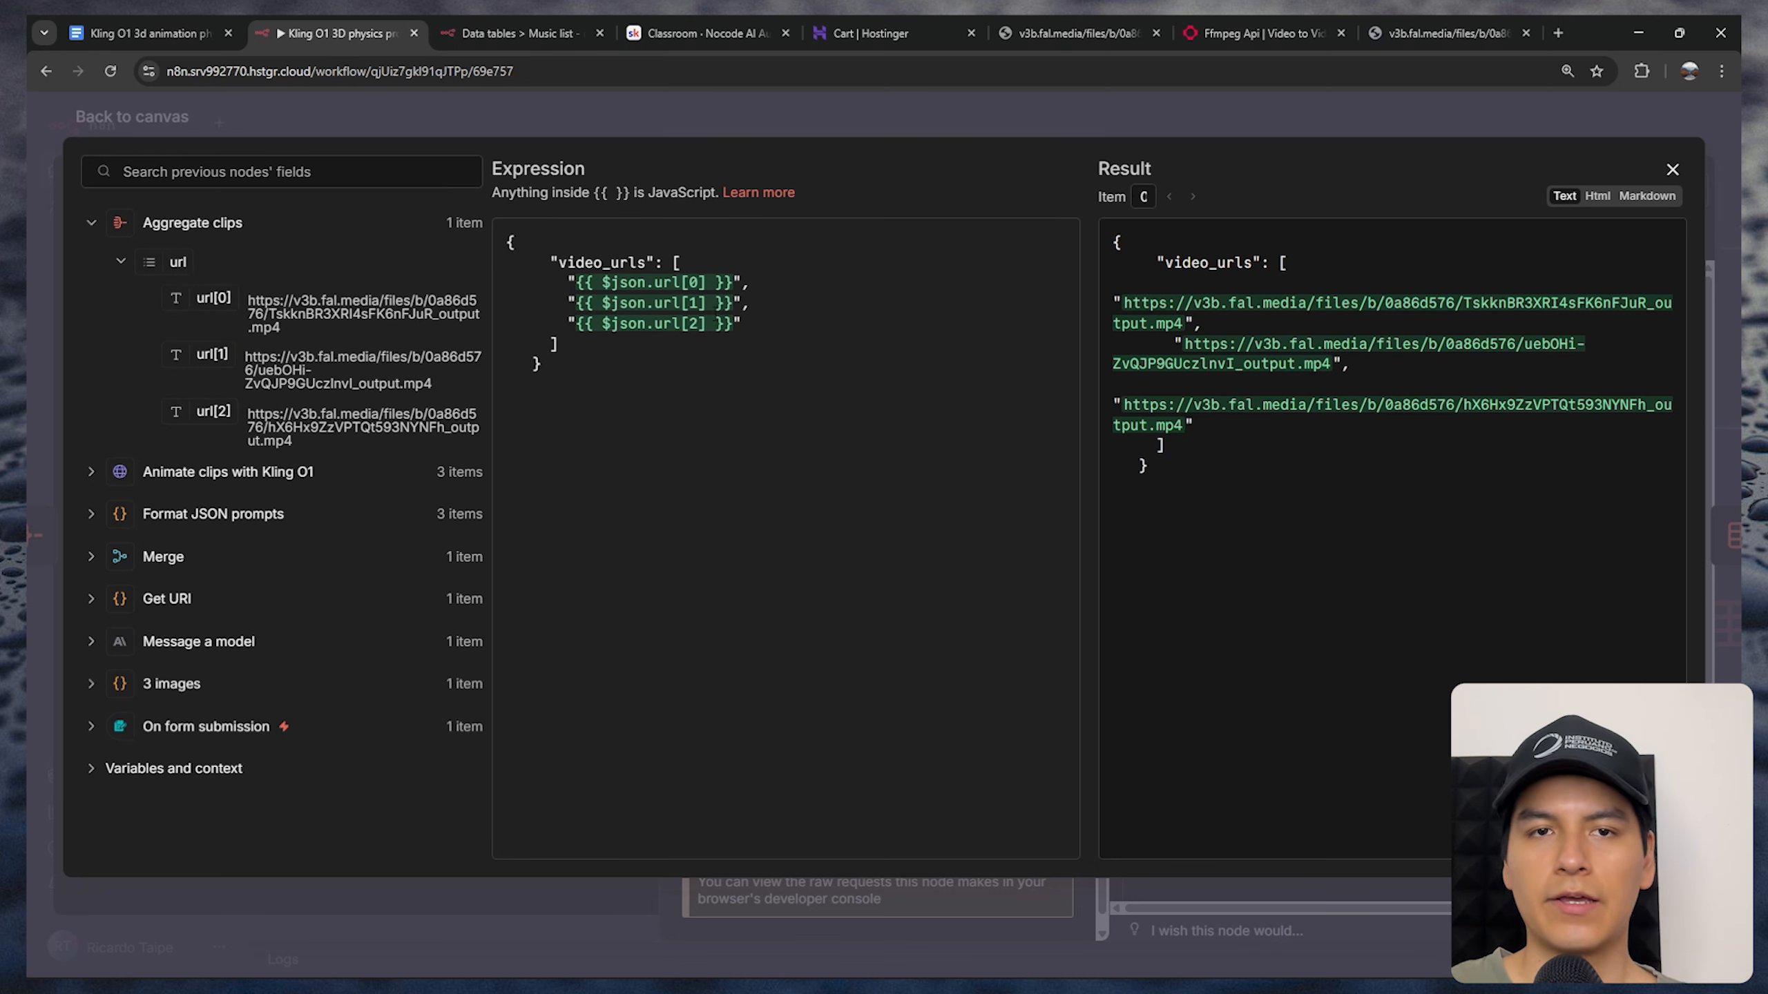
key(Escape)
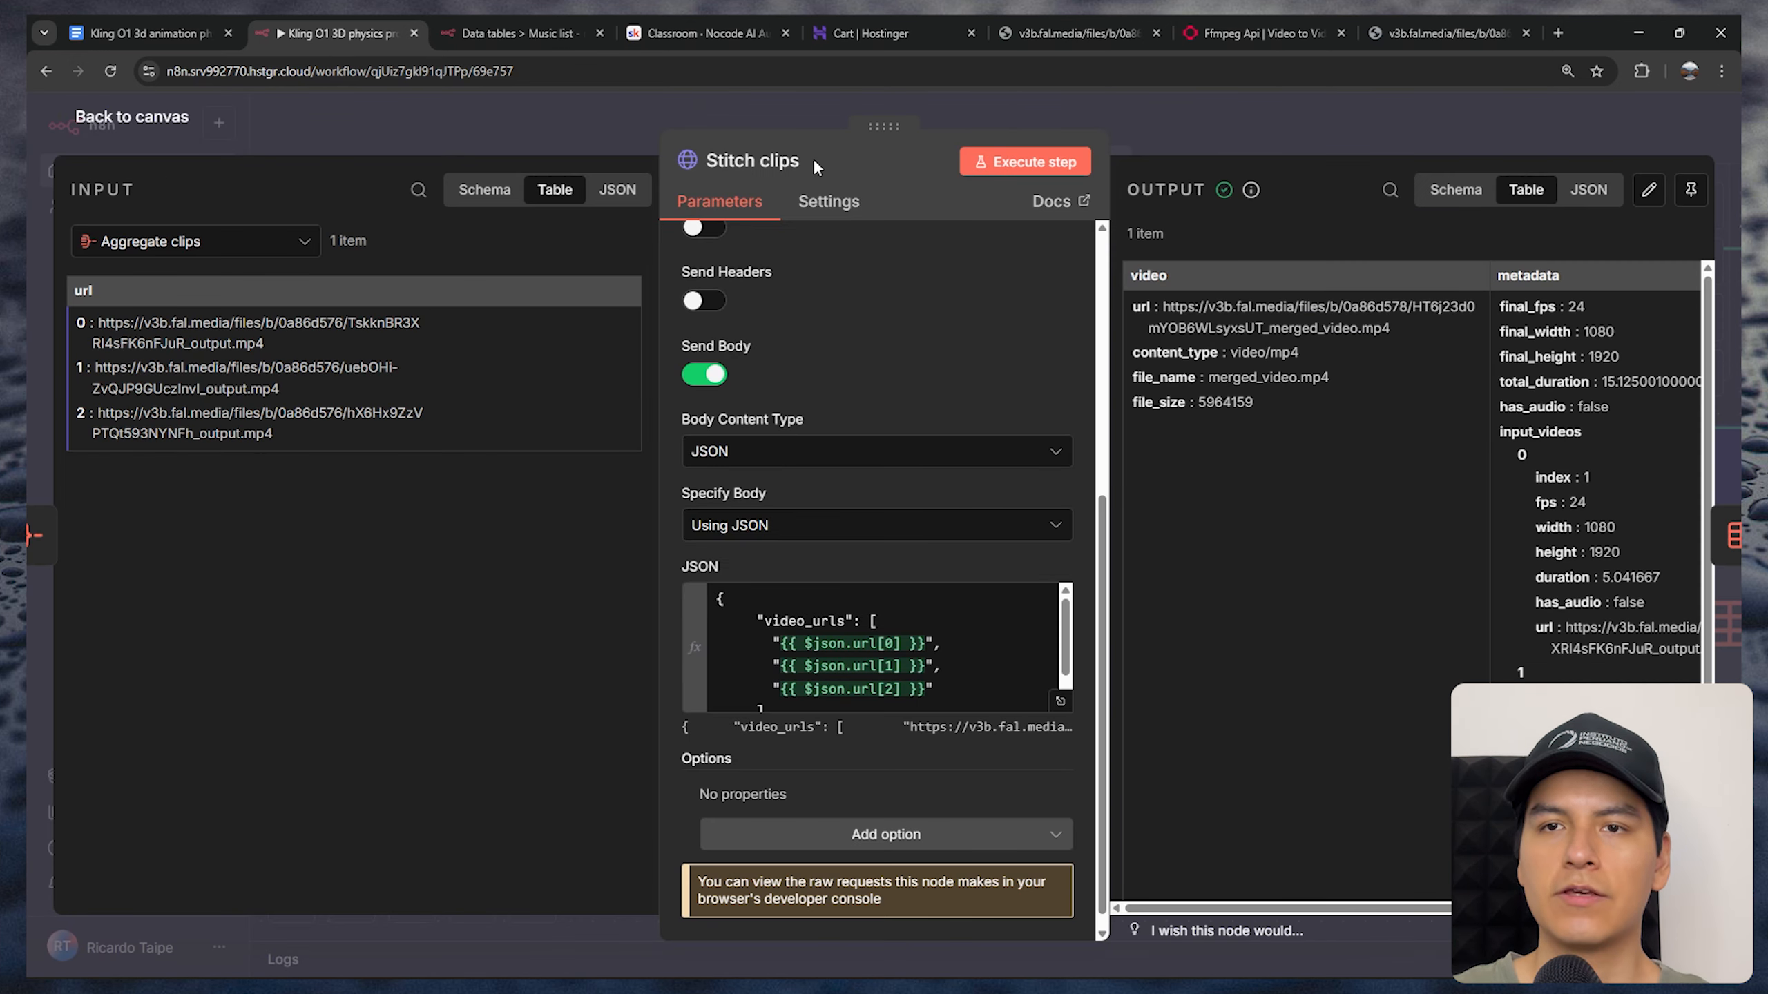
Copy the merged video URL from the Stitch clips output and load it in the existing fal.media video tab
drag(1391, 327, 1165, 311)
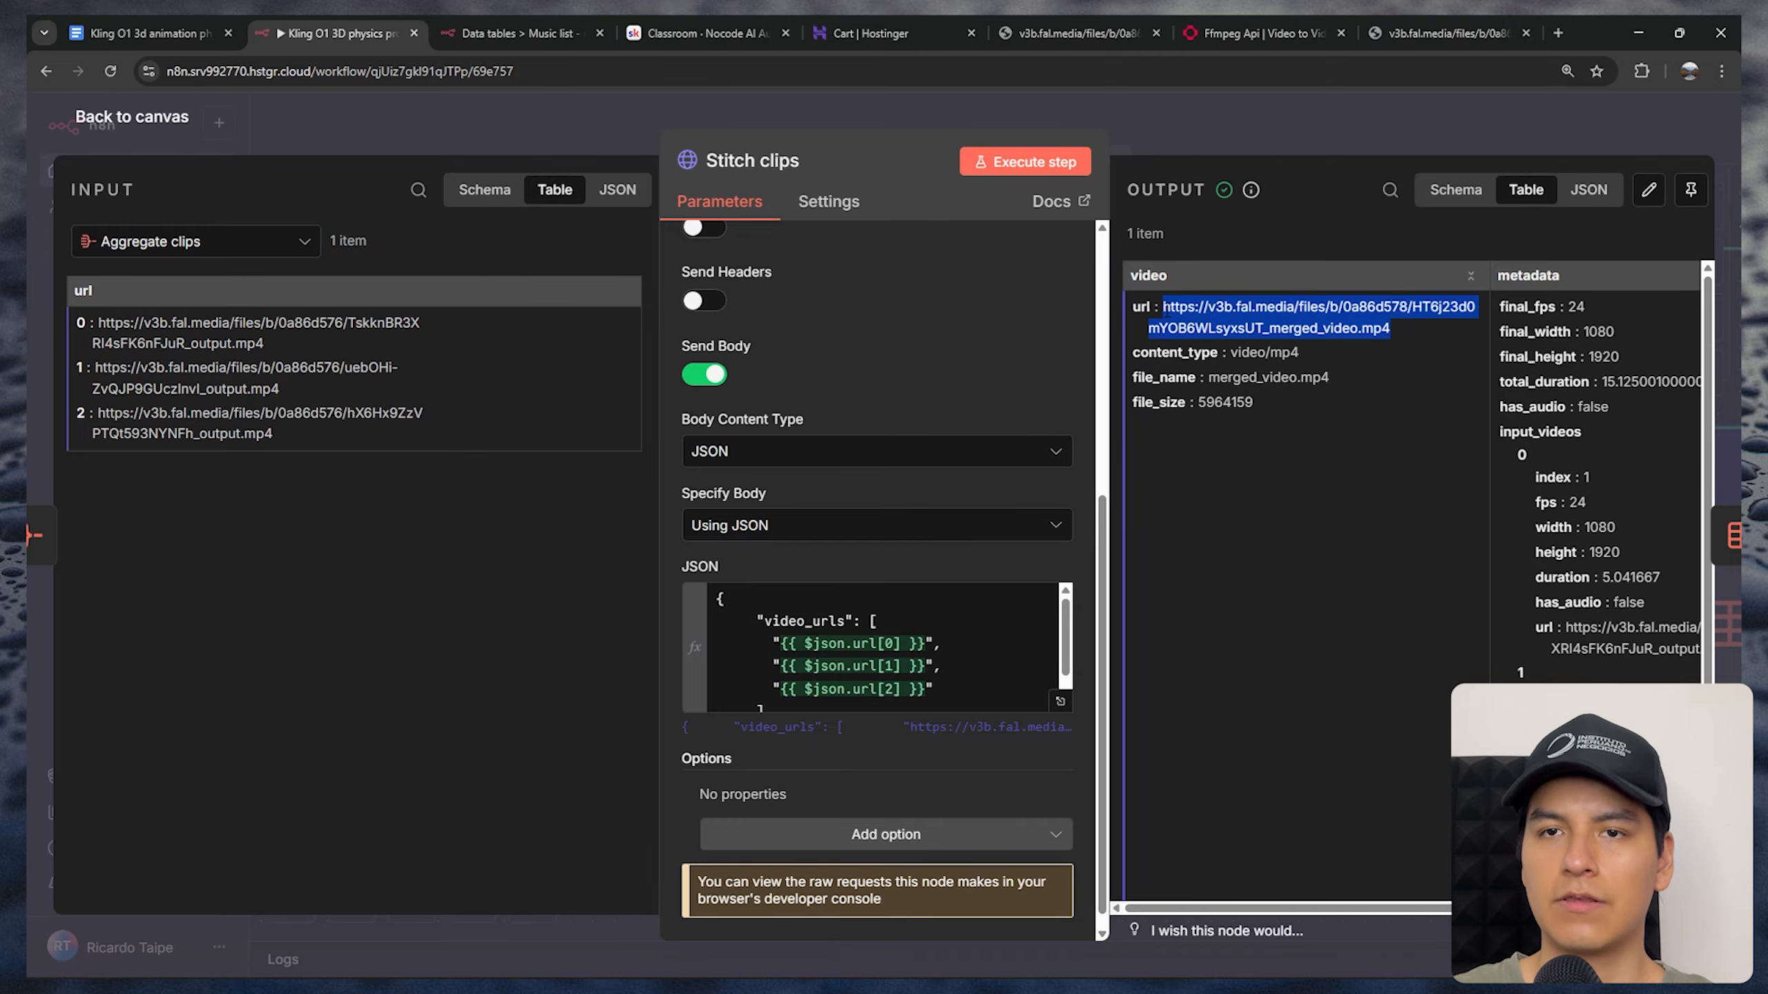
key(ctrl+c)
click(1441, 33)
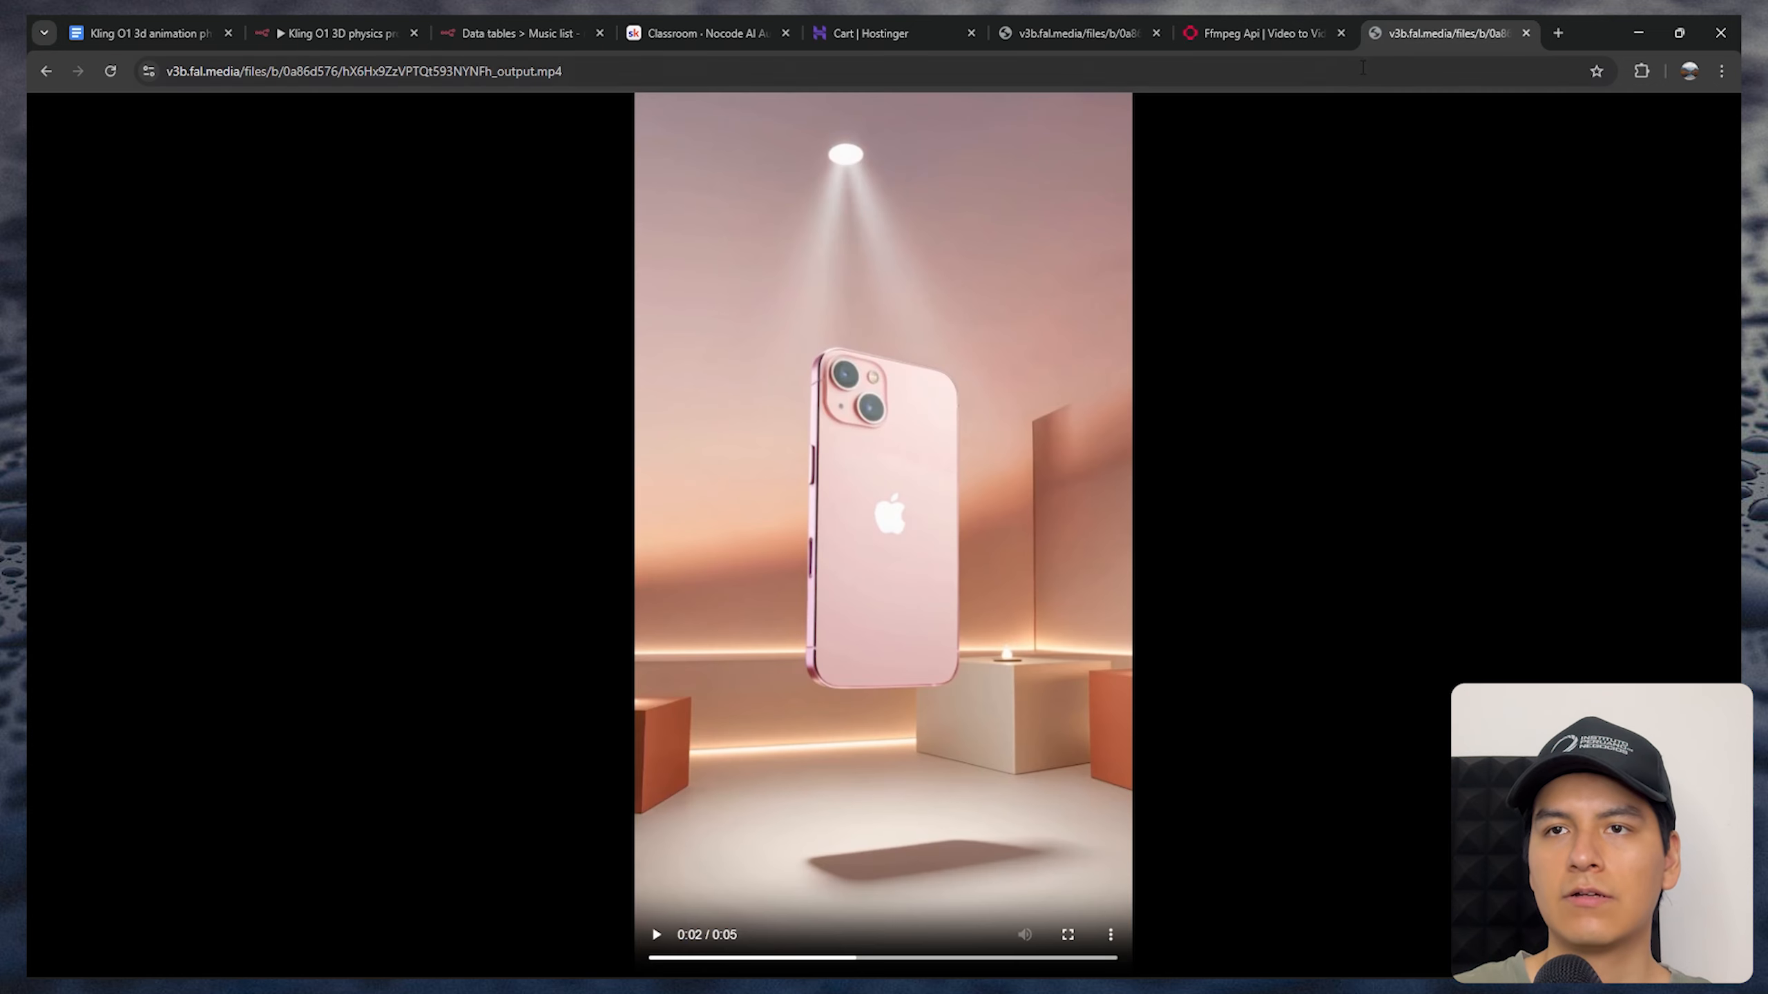
click(1353, 72)
key(ctrl+v)
key(Return)
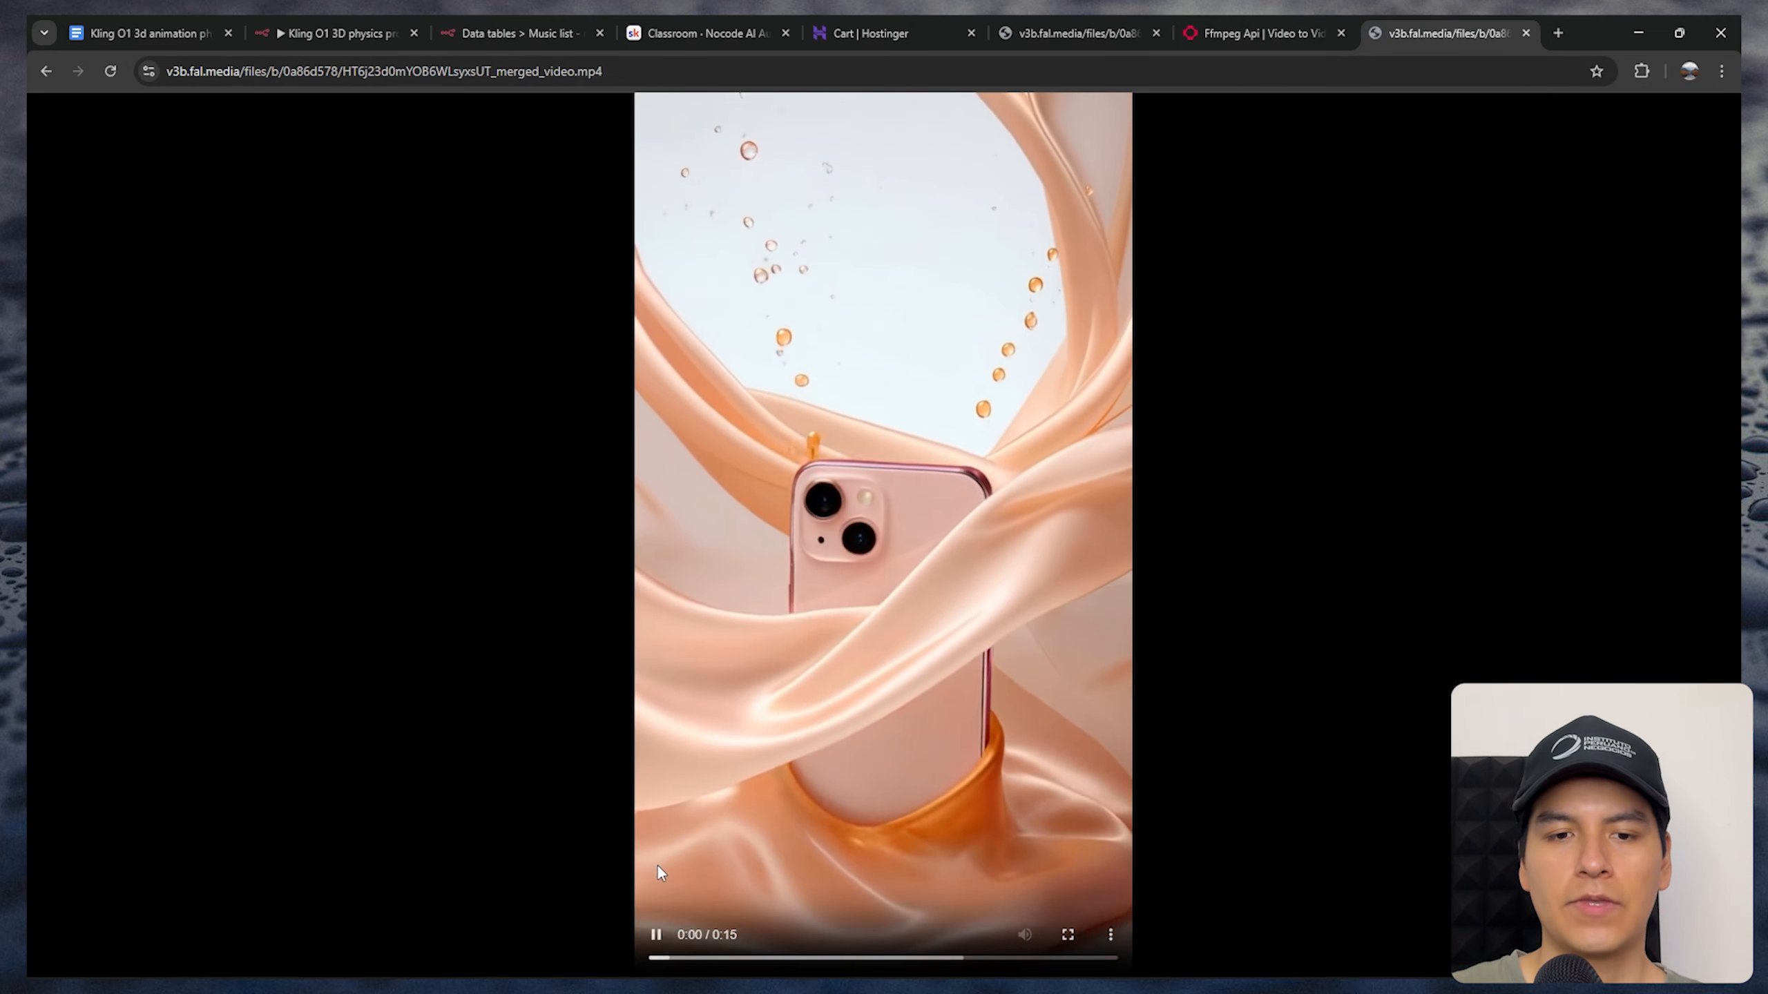
Pause the merged video and skip through its timeline to check each stitched clip
click(681, 920)
click(821, 958)
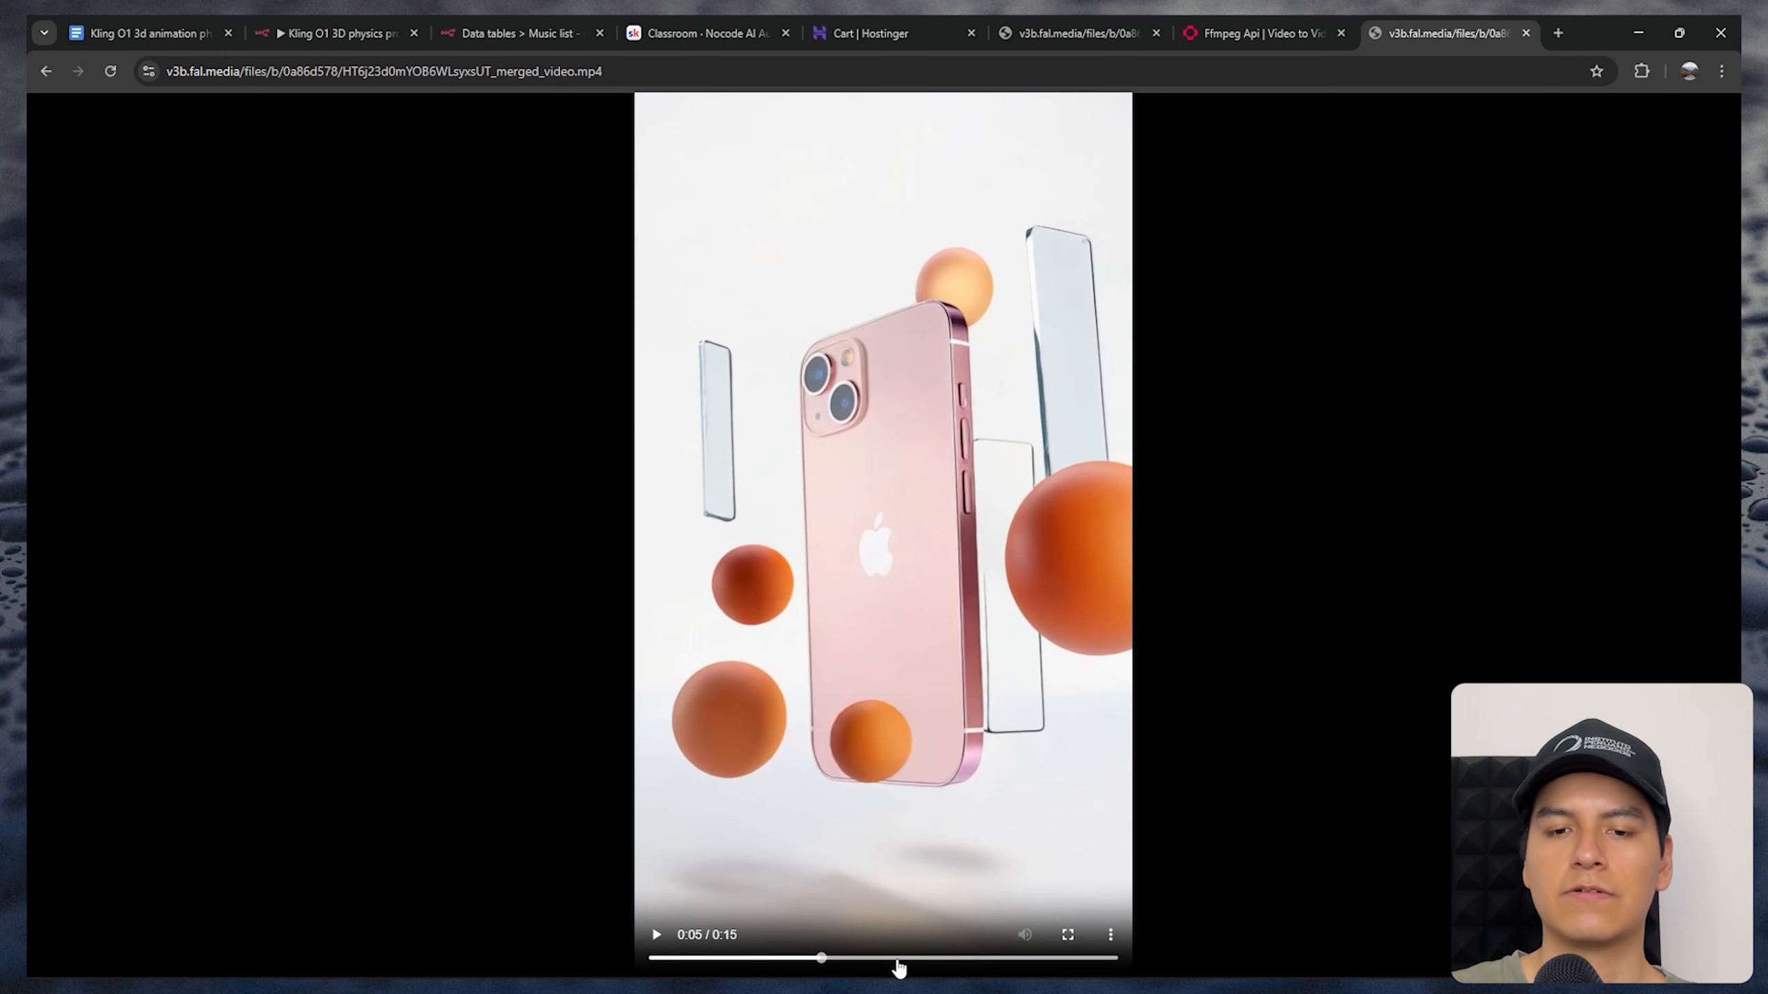
click(897, 959)
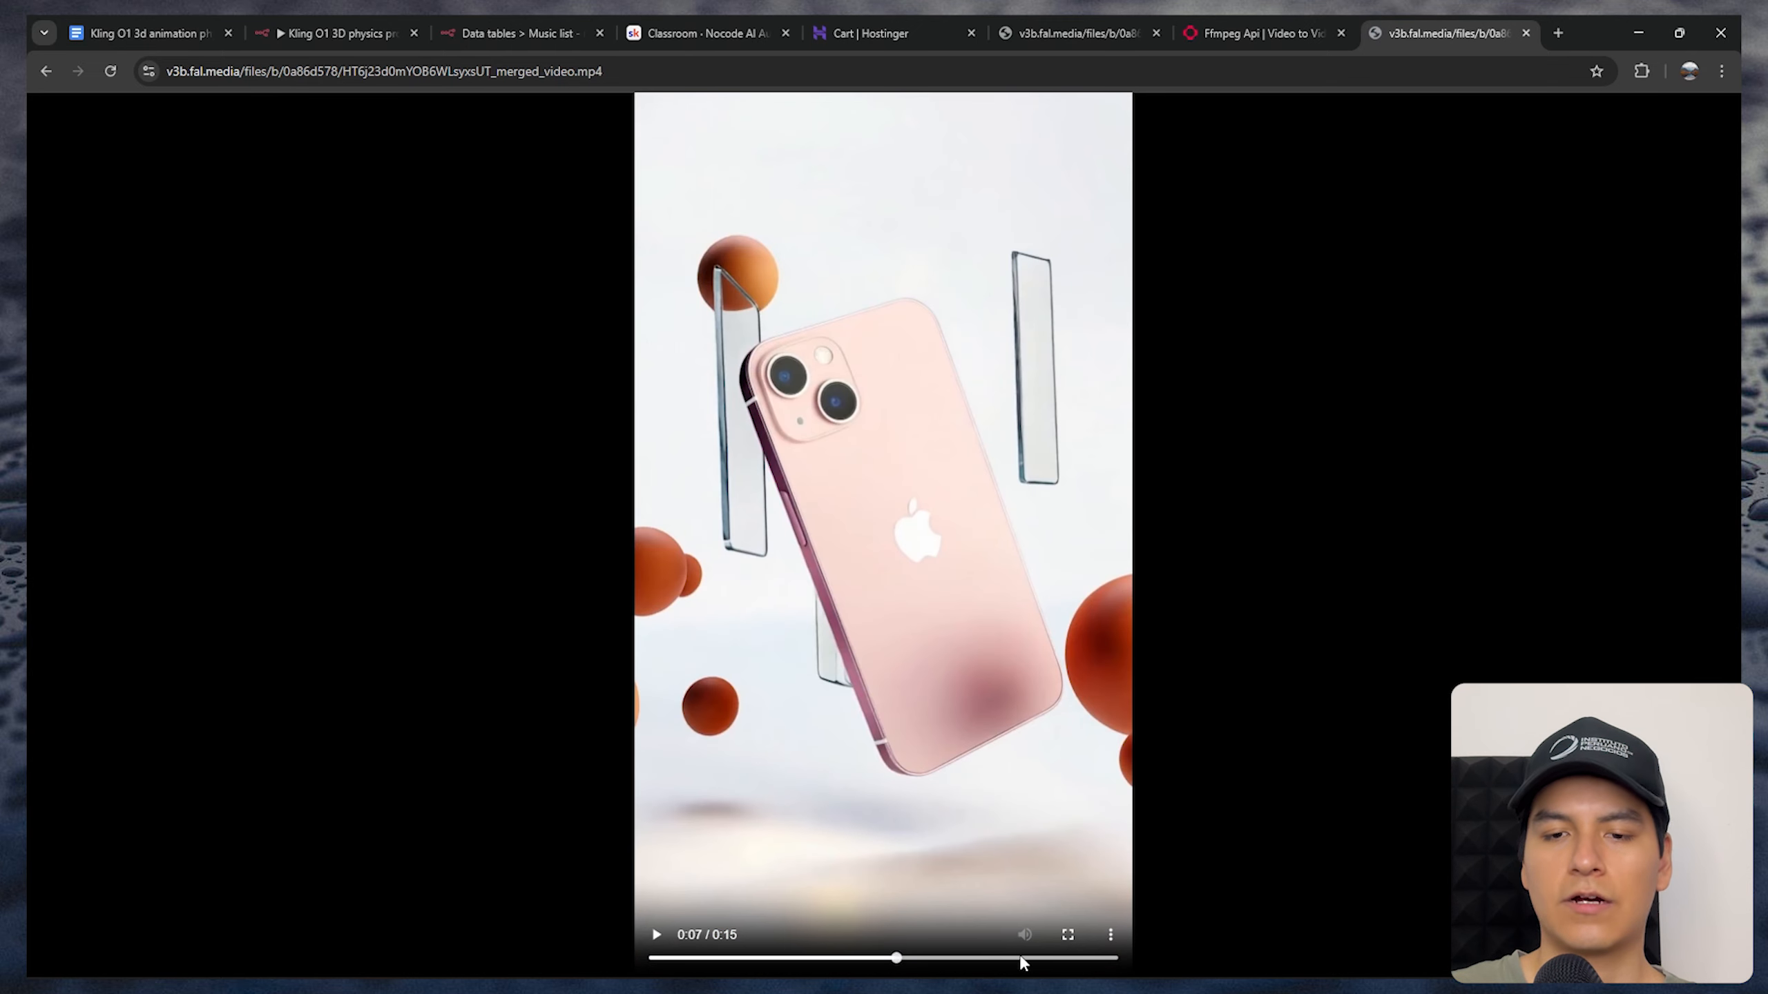
click(1022, 959)
click(1089, 959)
Go back to the n8n workflow canvas and view the nodes of the Overlay random song section
key(ctrl+2)
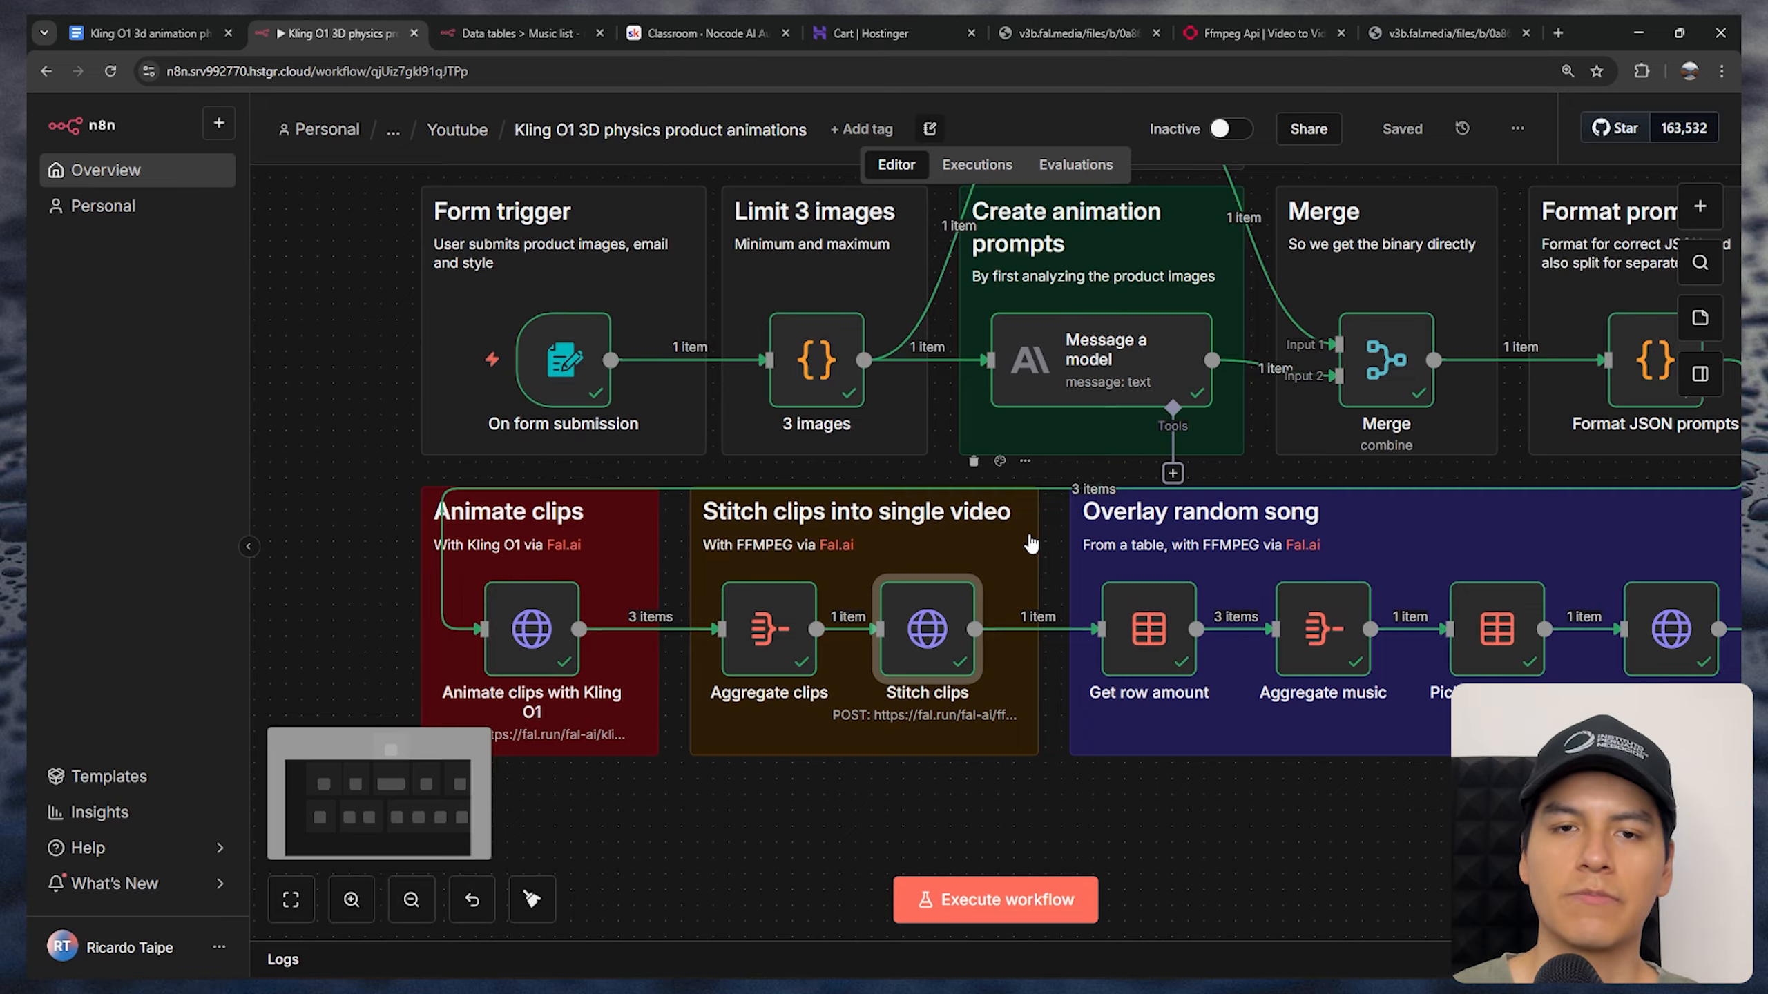
scroll(1019, 533, up, 2)
drag(1018, 533, 673, 531)
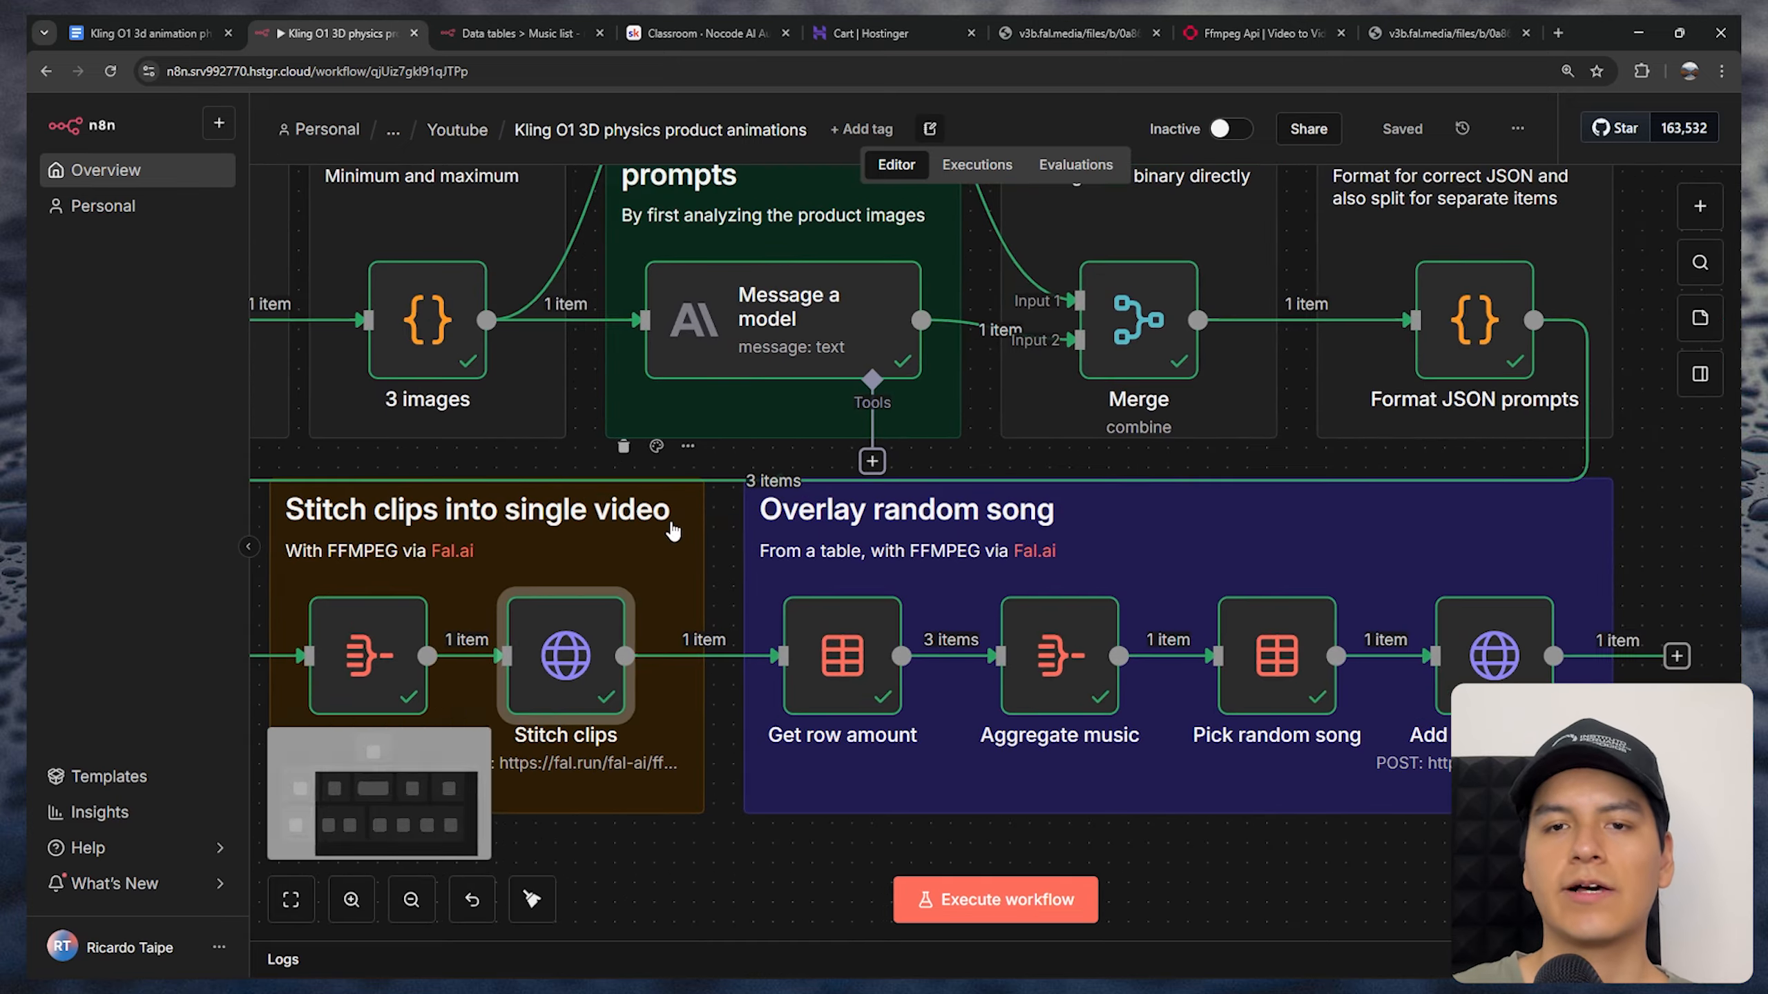
scroll(1114, 529, right, 3)
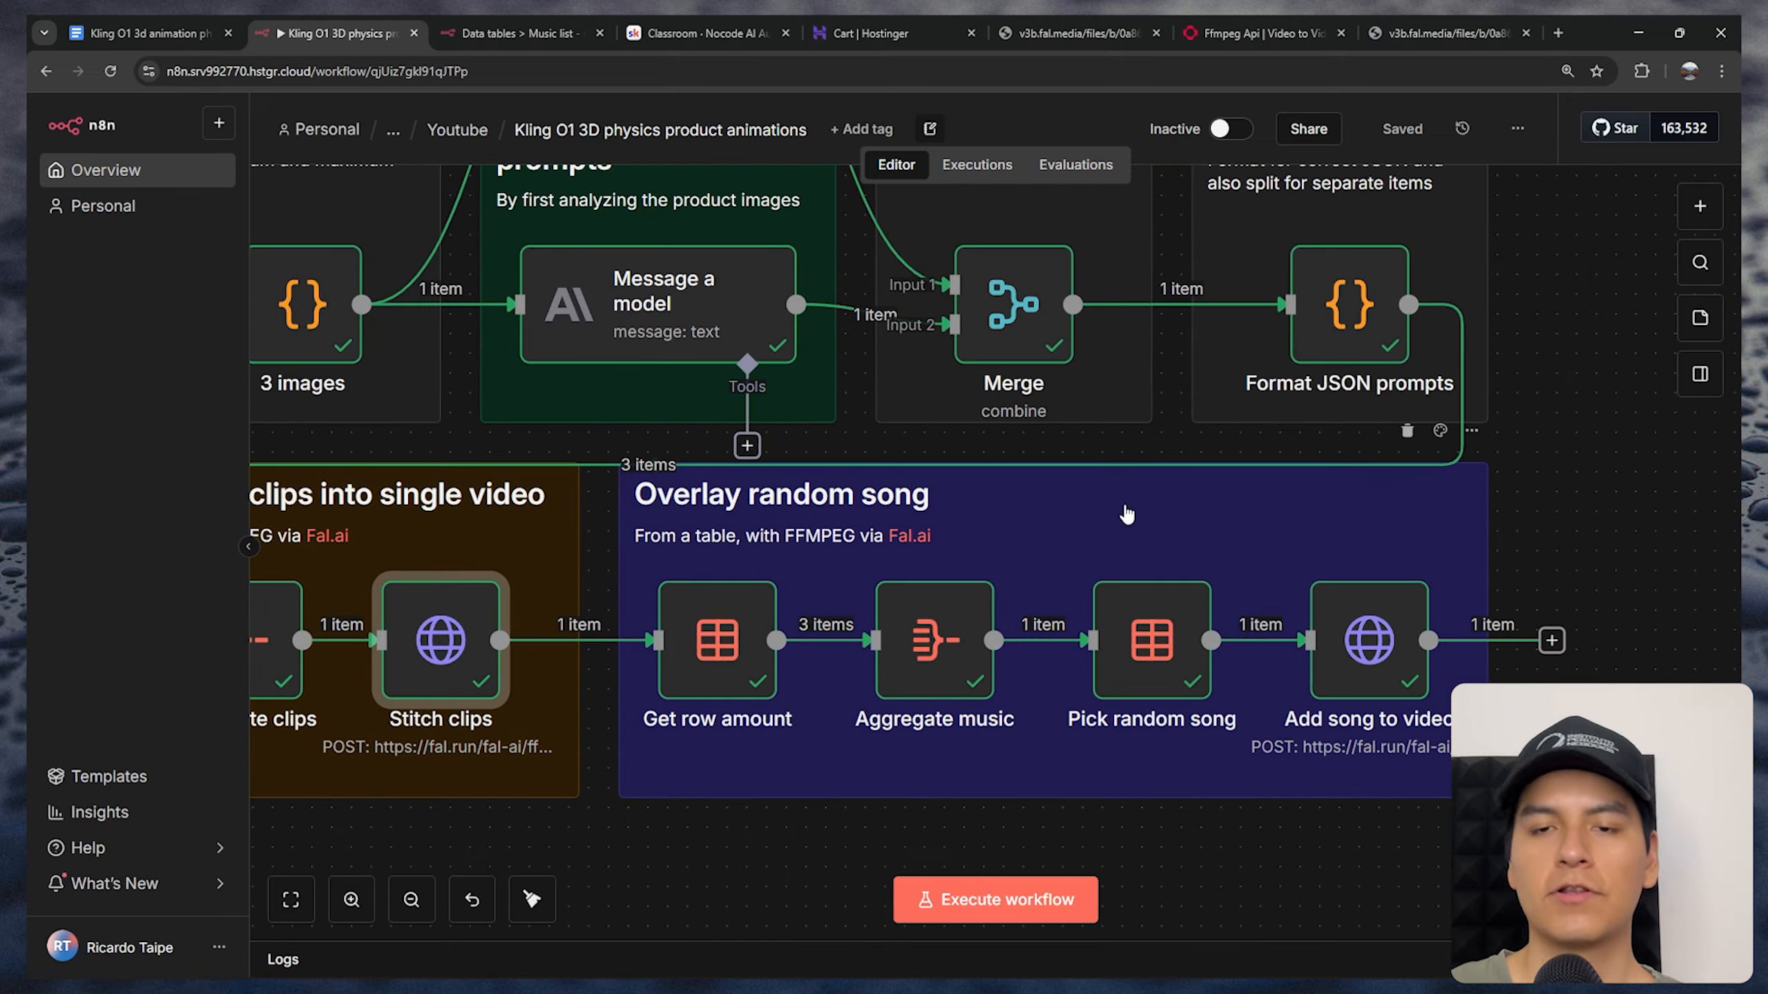
Switch to the Music list data table and examine the full Google Drive download link and file ID in row 1's SongURL
key(ctrl+3)
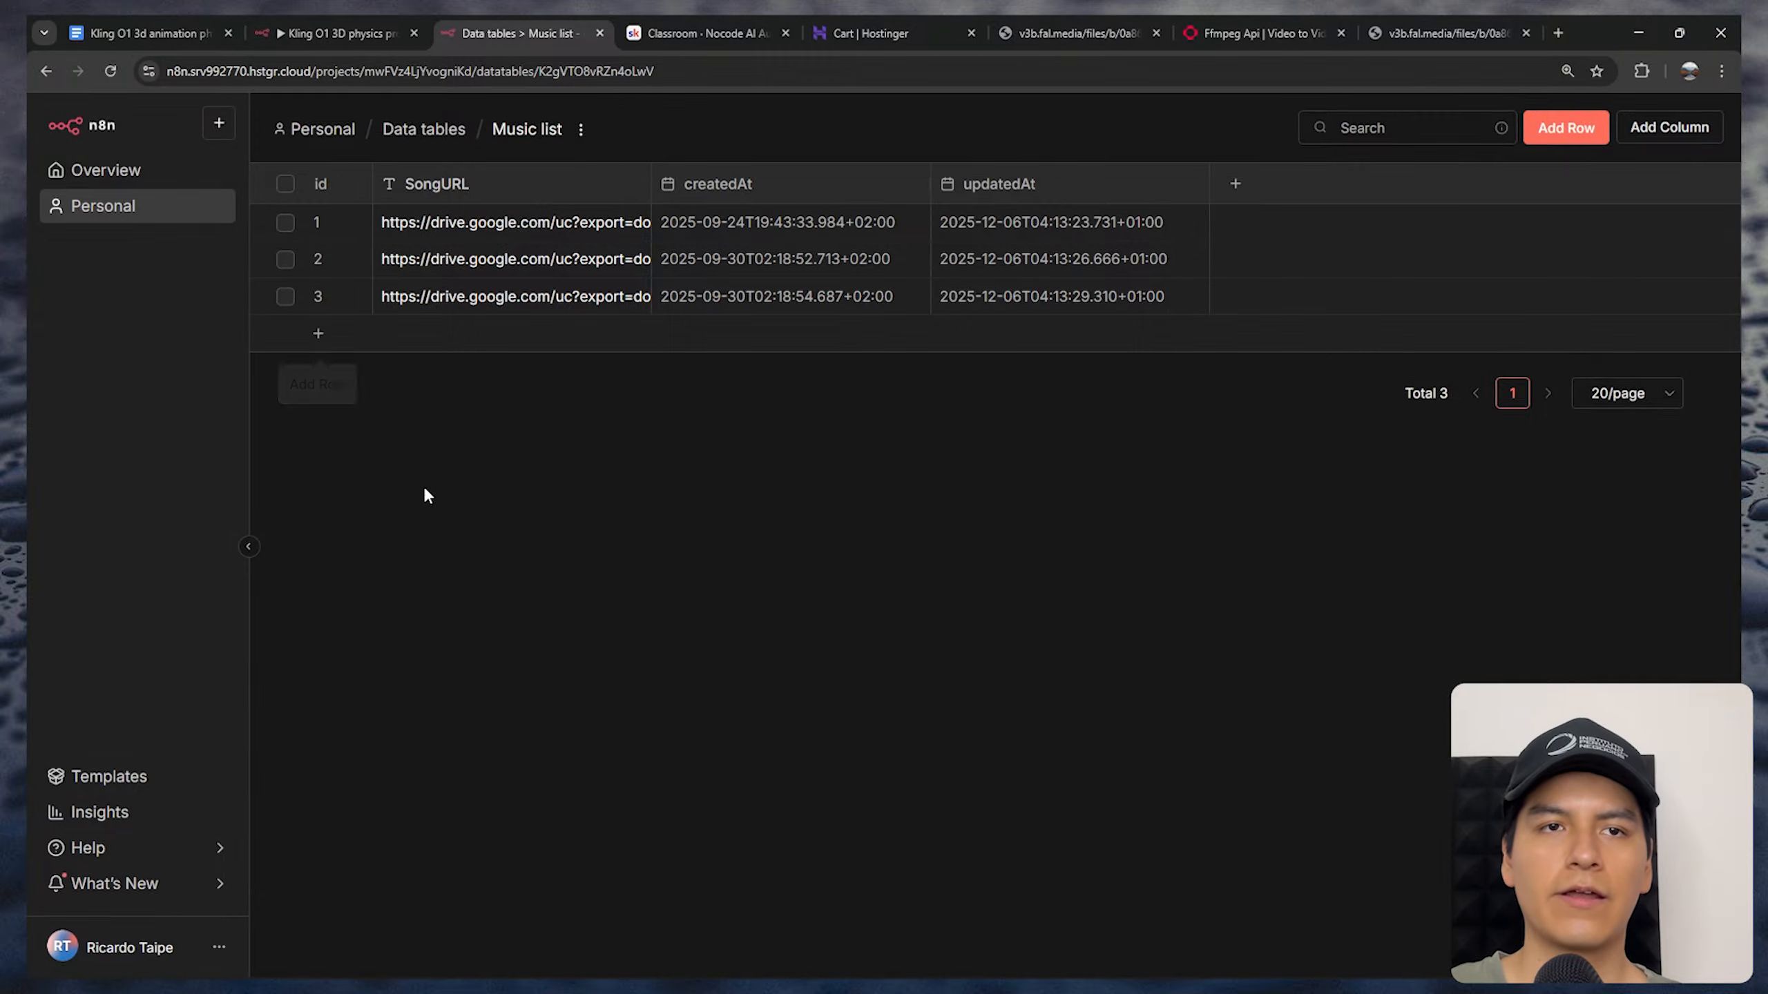
click(450, 224)
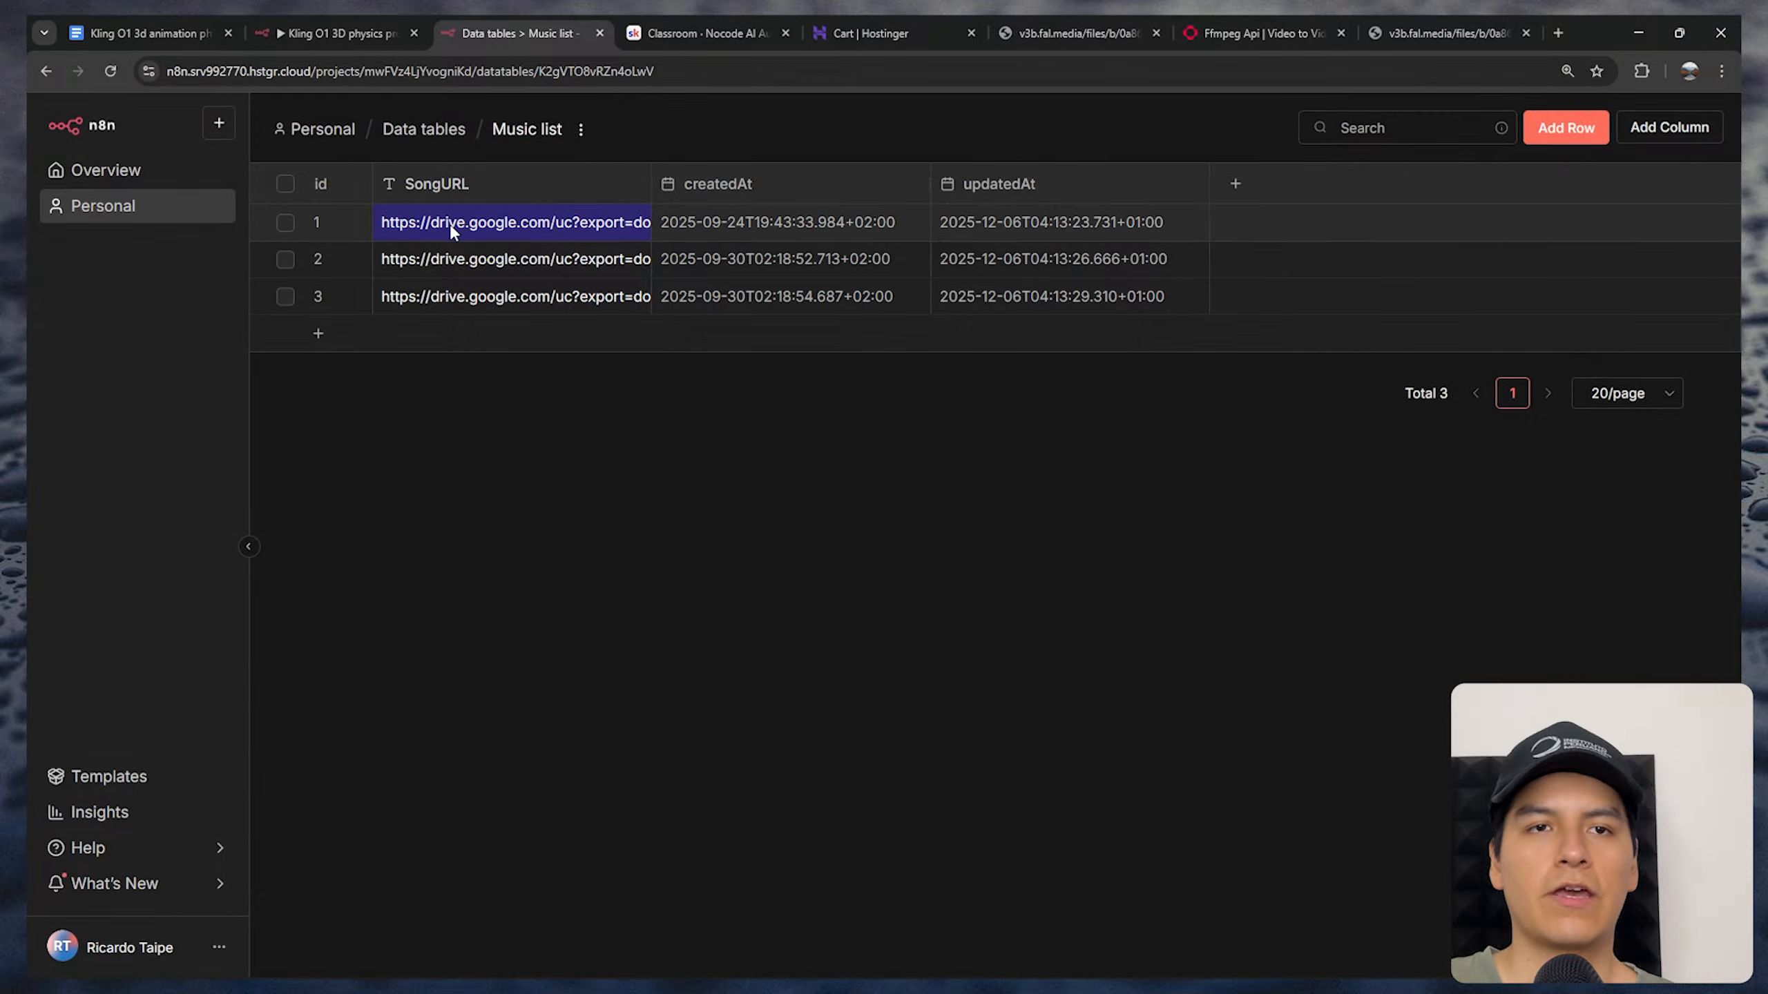
double_click(450, 224)
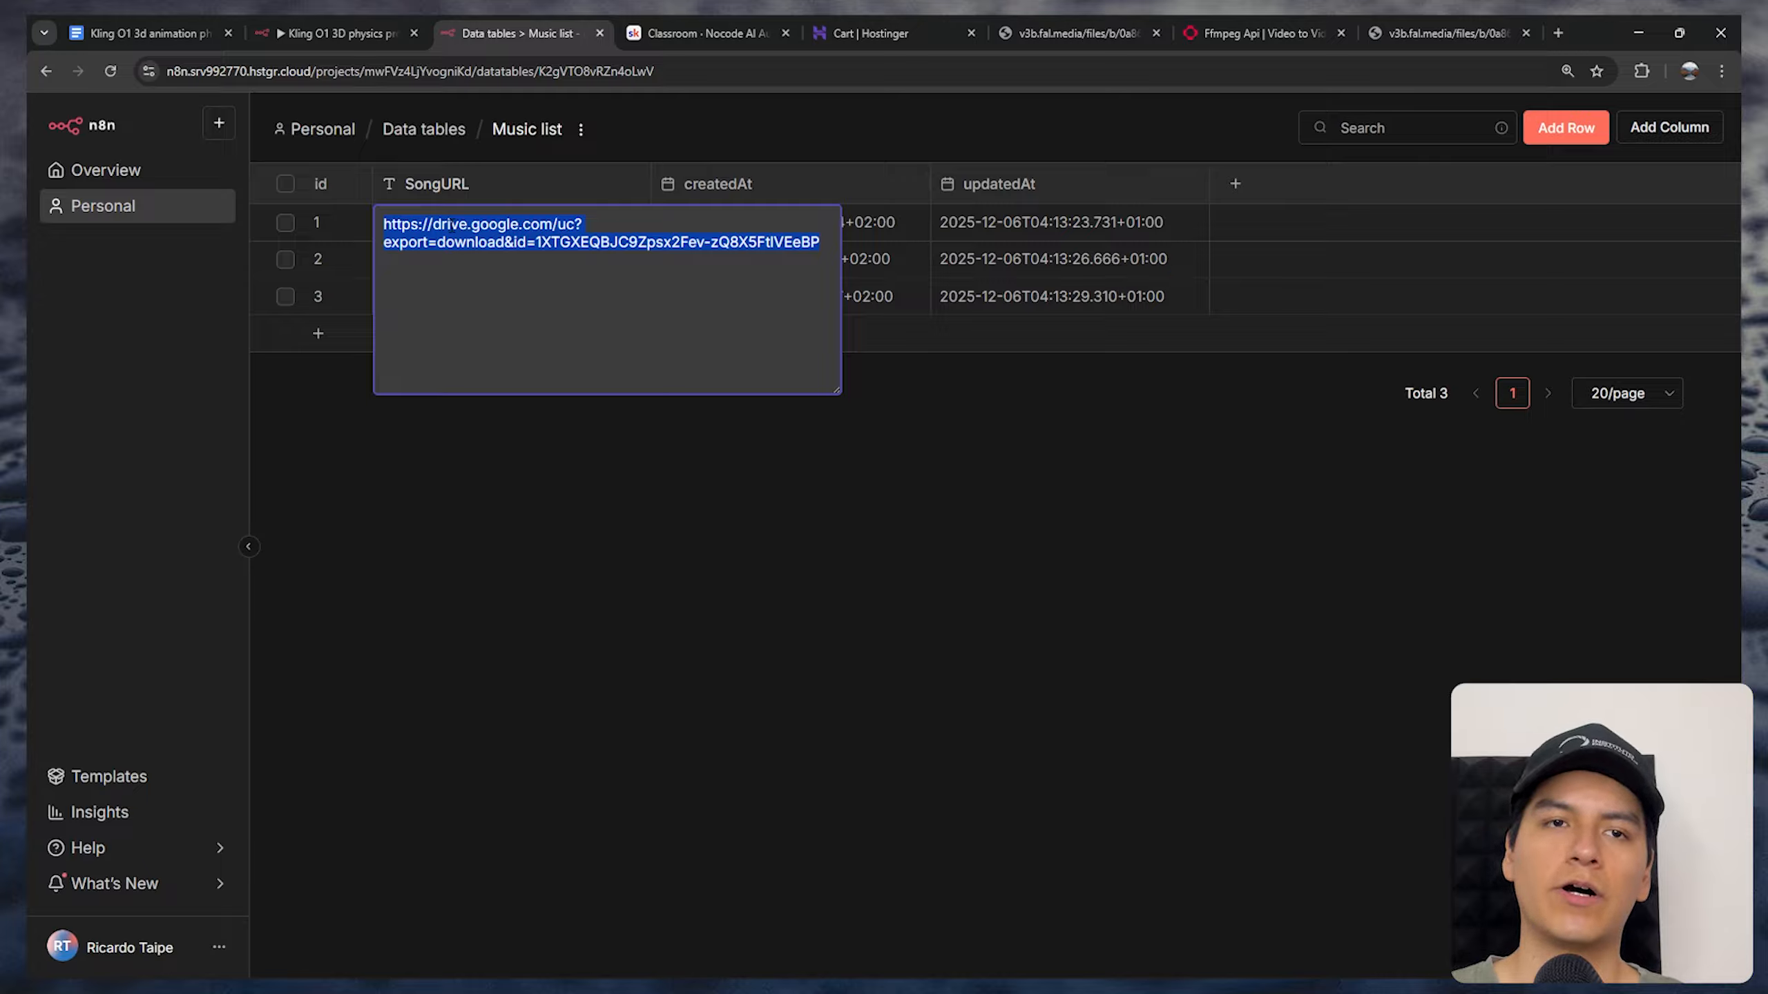
click(401, 222)
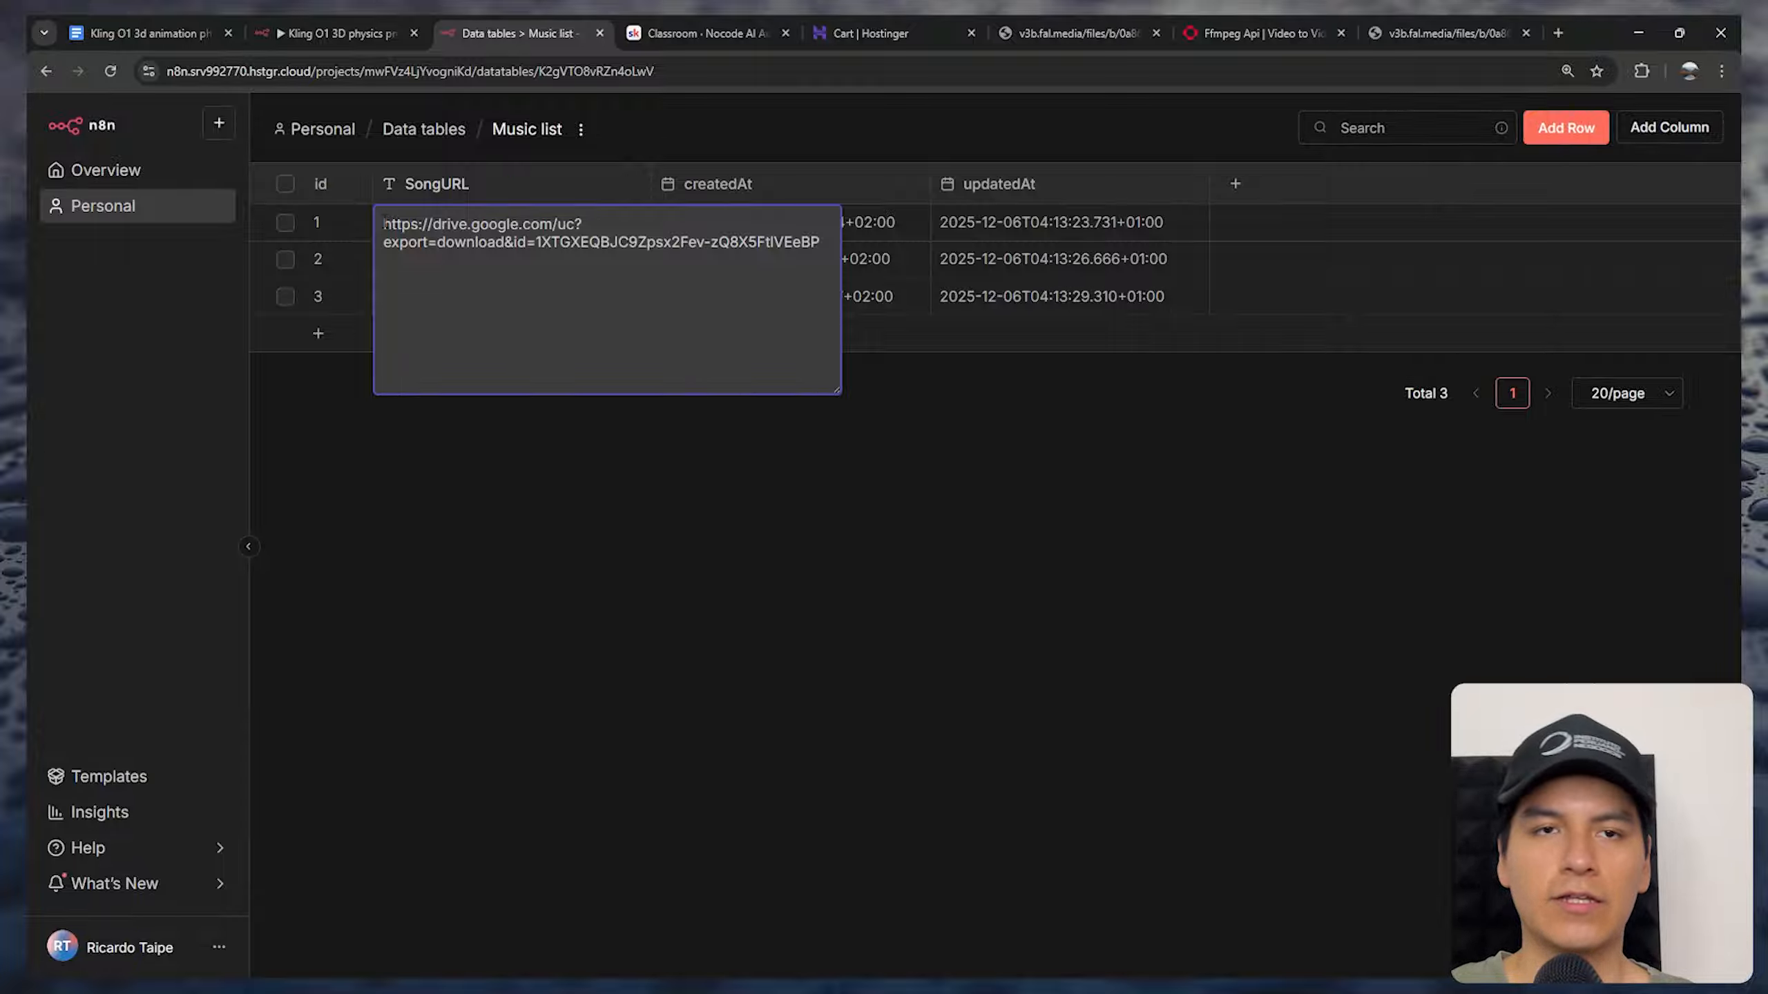
drag(384, 223, 832, 243)
click(518, 299)
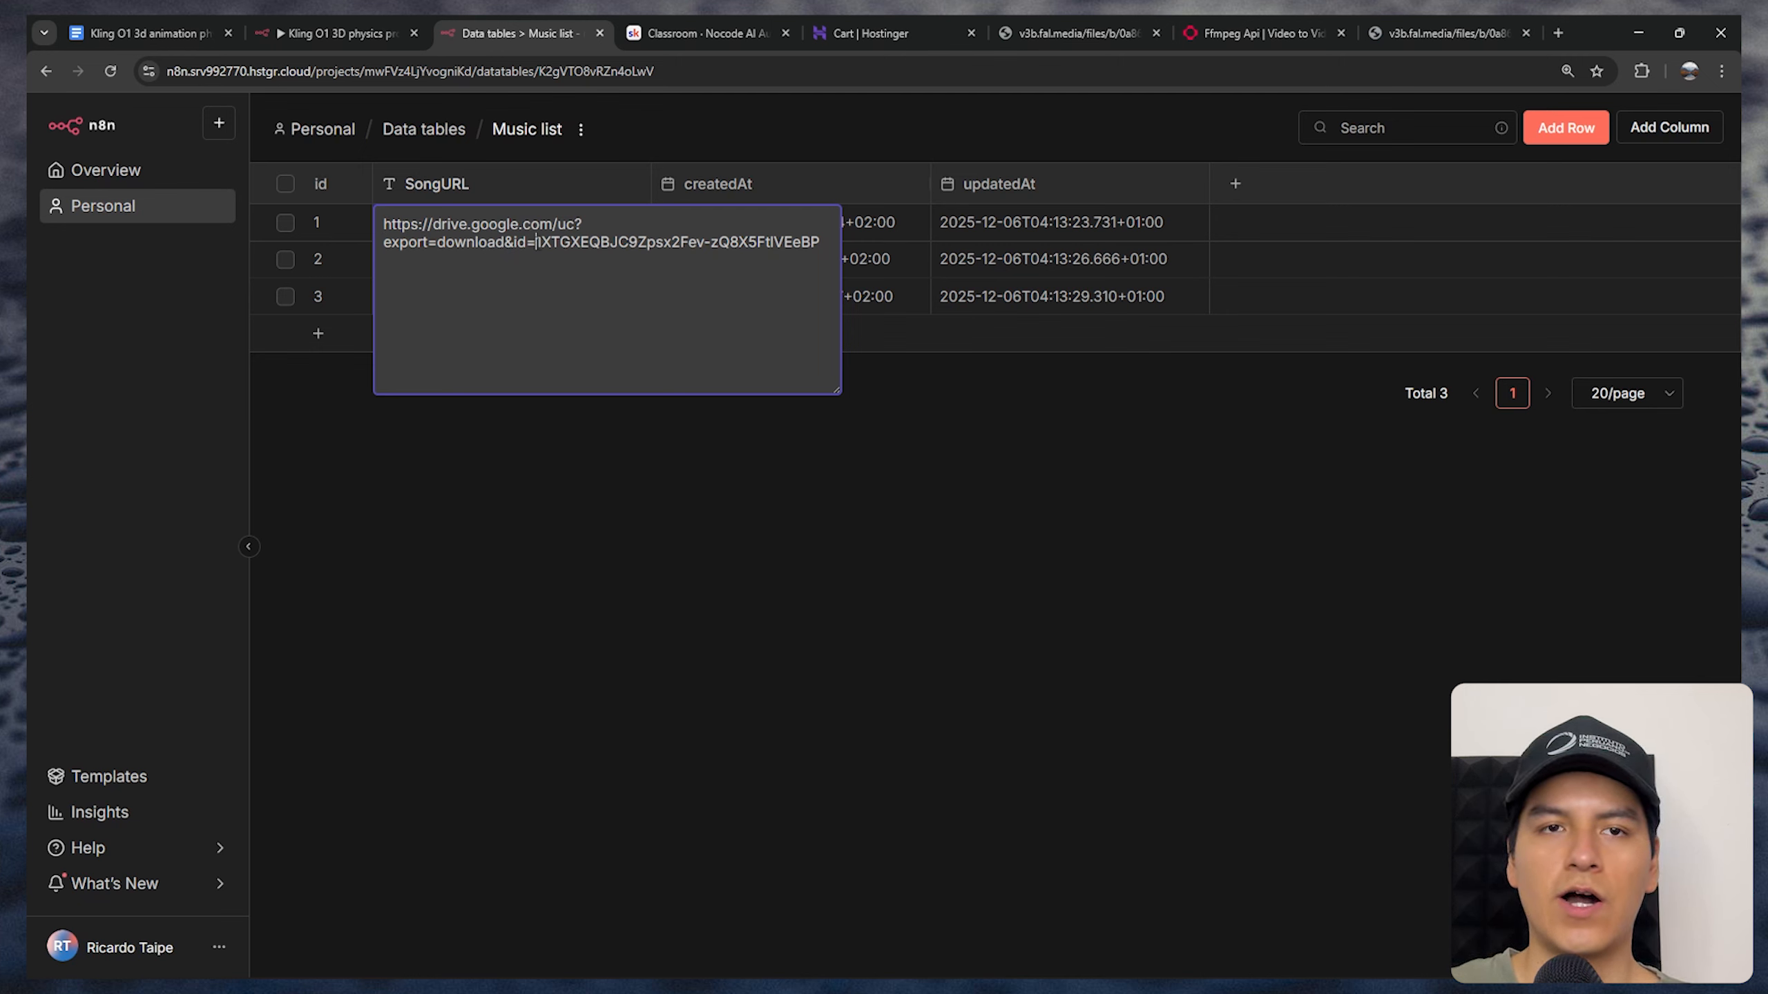
drag(536, 242, 821, 242)
key(ctrl+a)
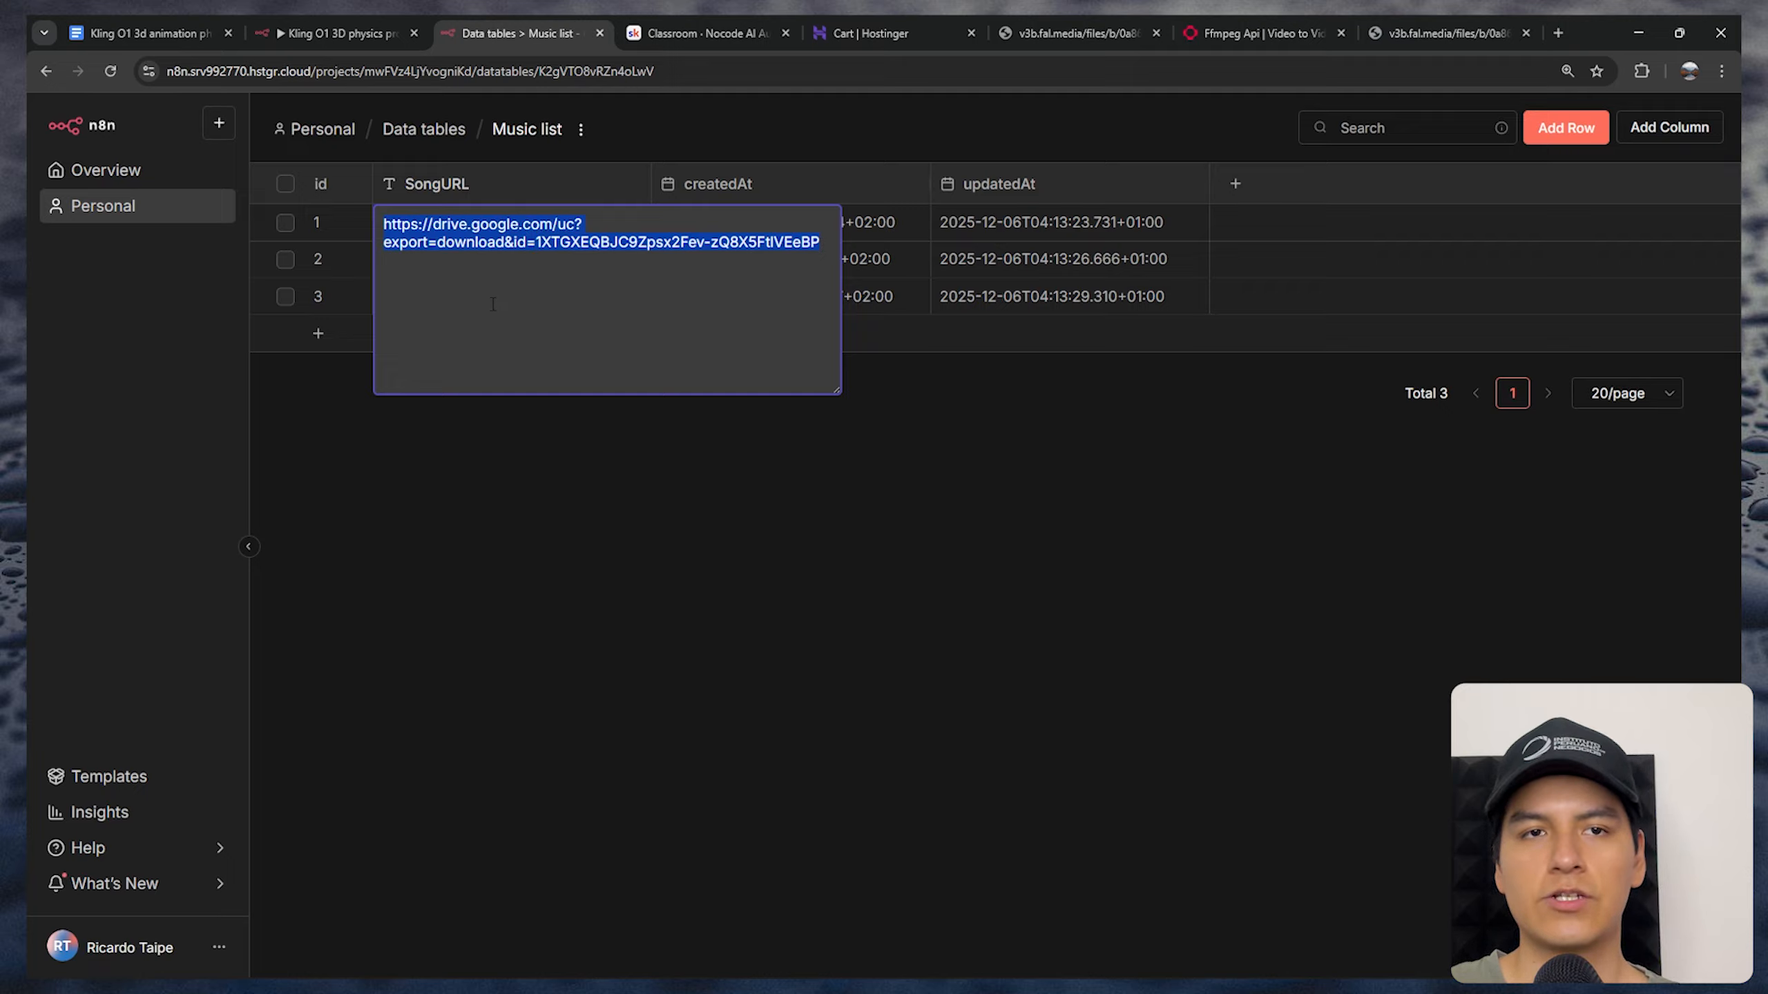
click(632, 552)
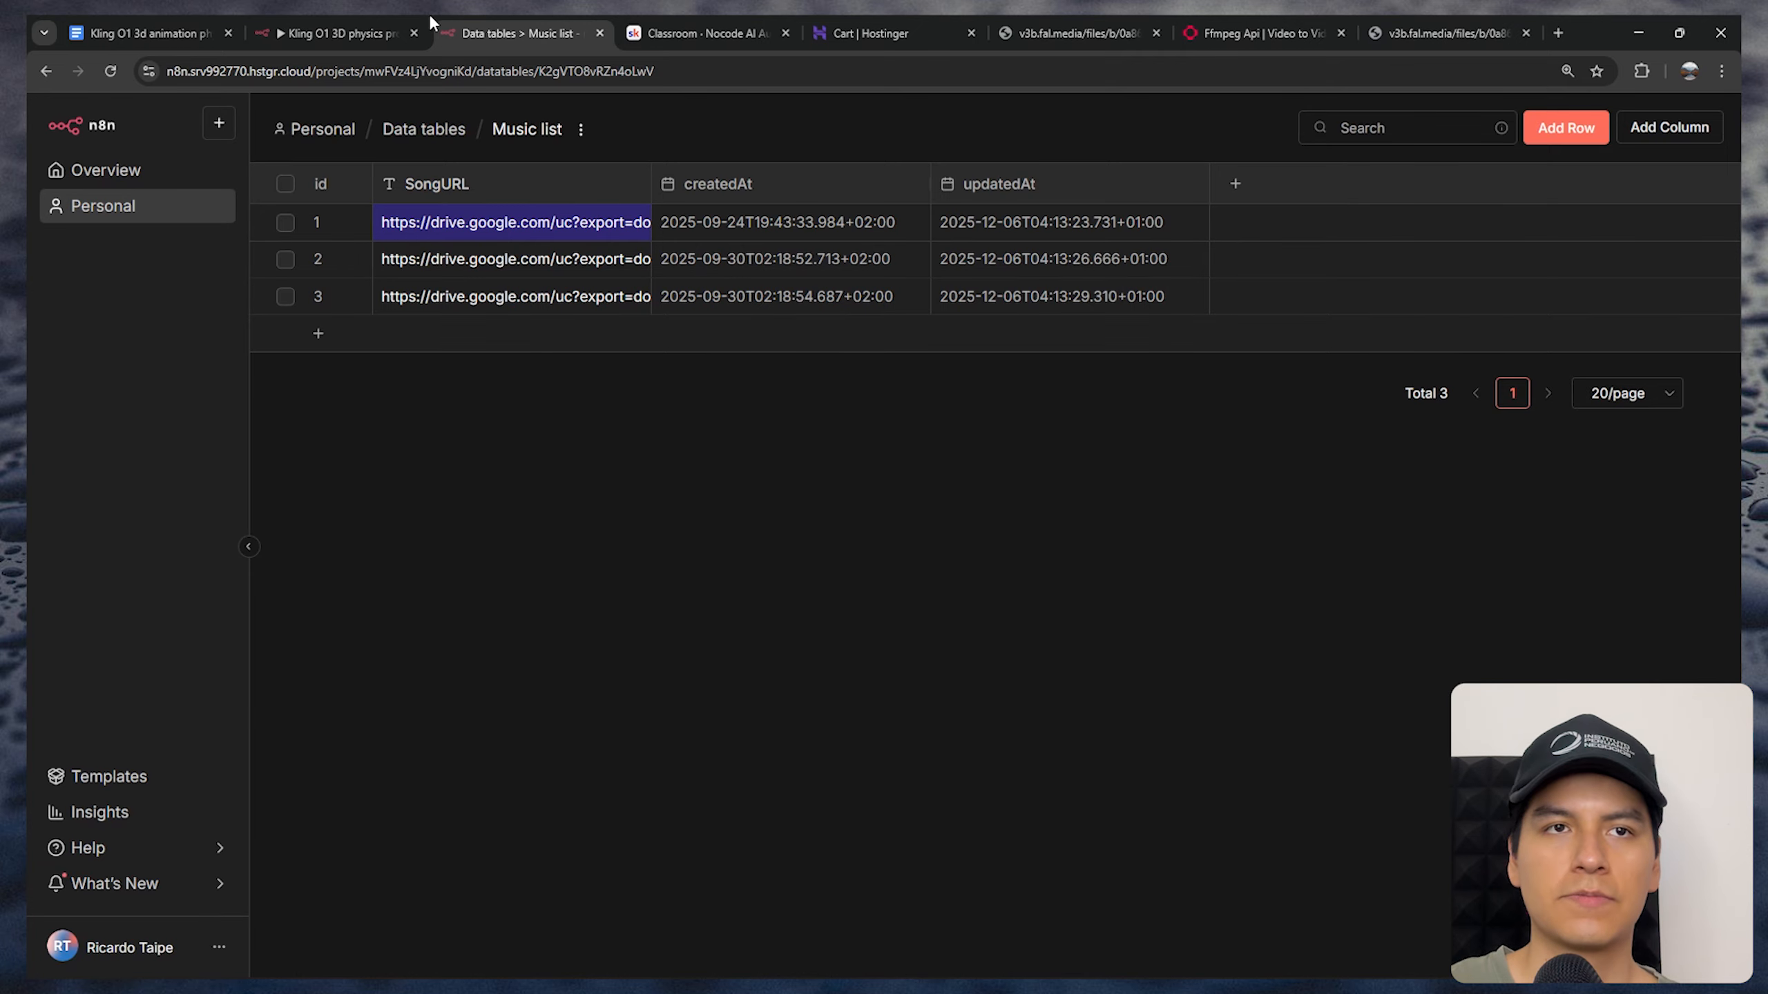
In the workflow's Get row amount node, select Music list as the data table, review the returned rows and close the node
click(376, 33)
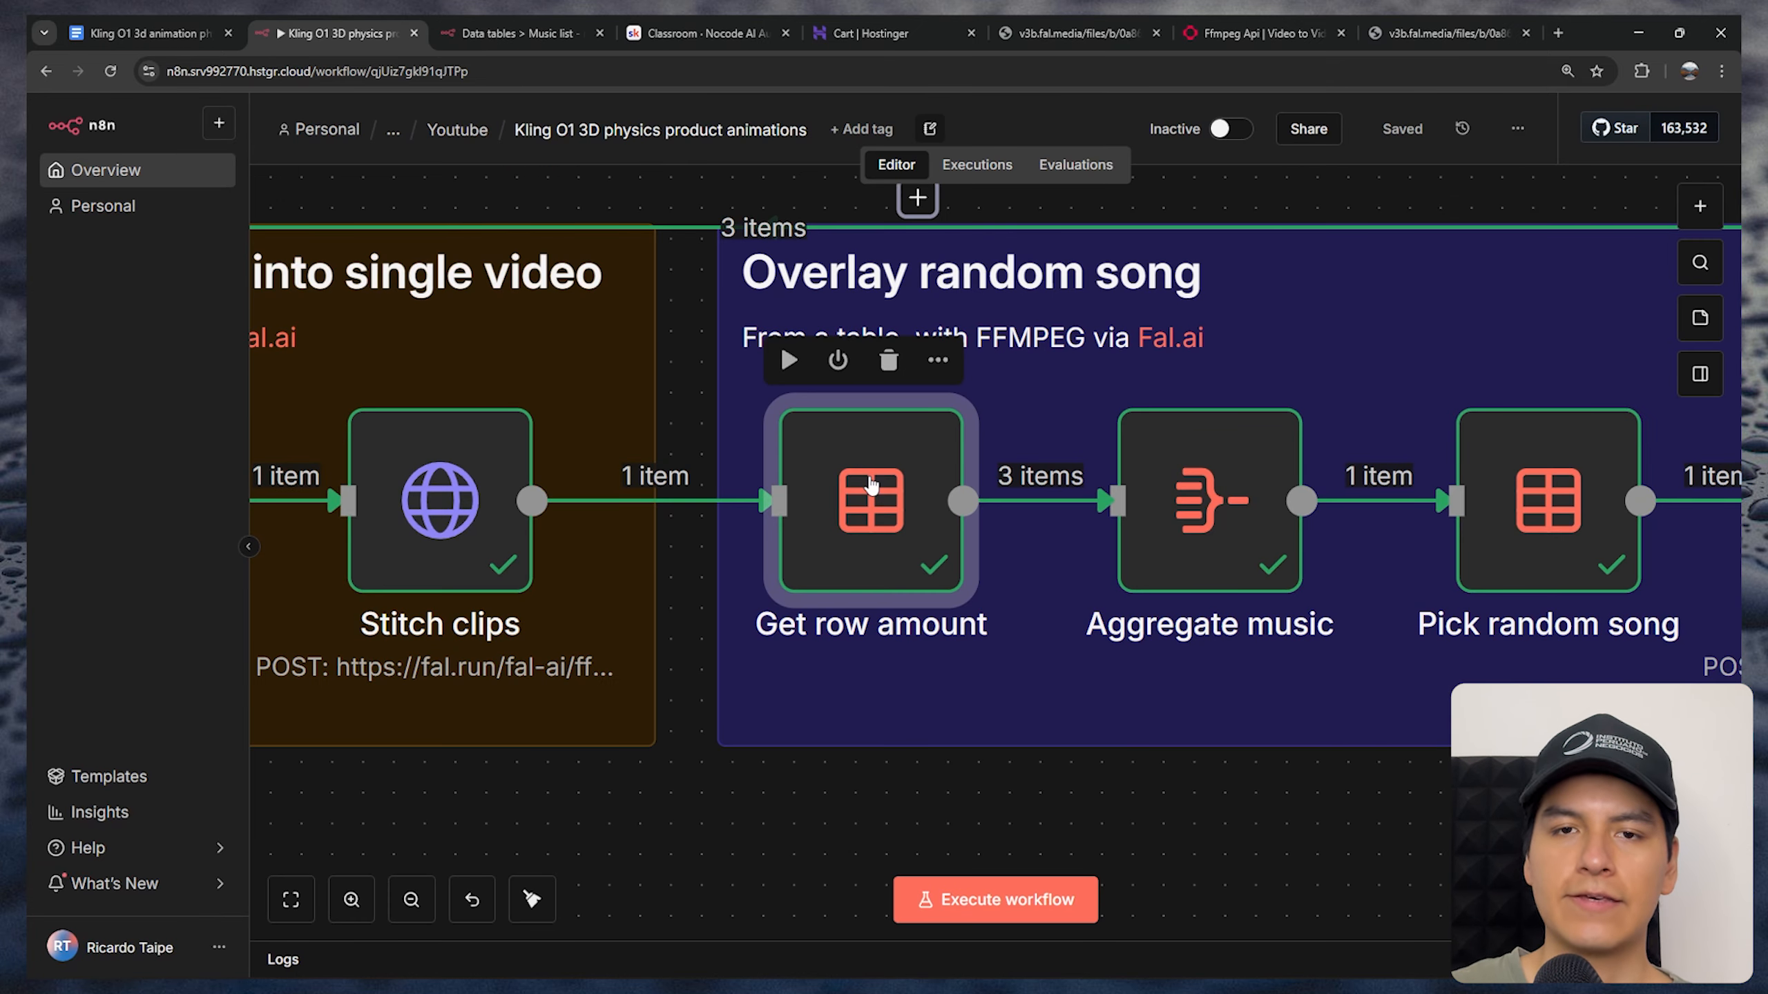
double_click(870, 478)
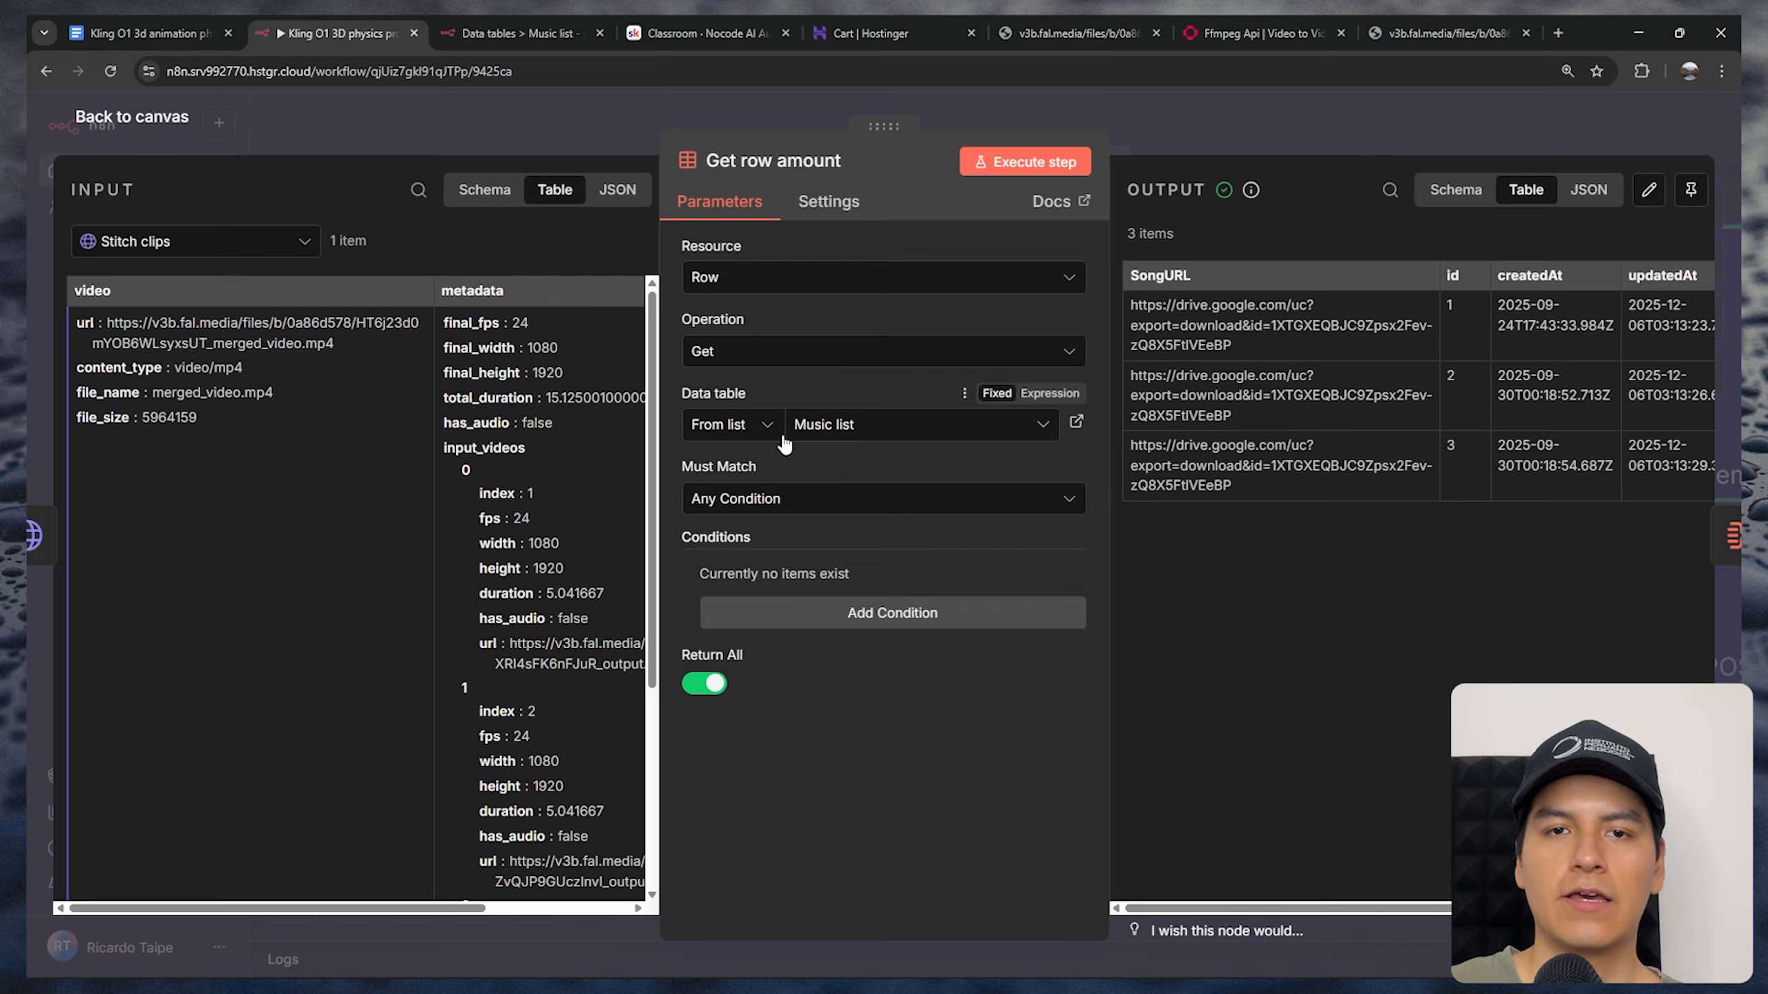
click(874, 426)
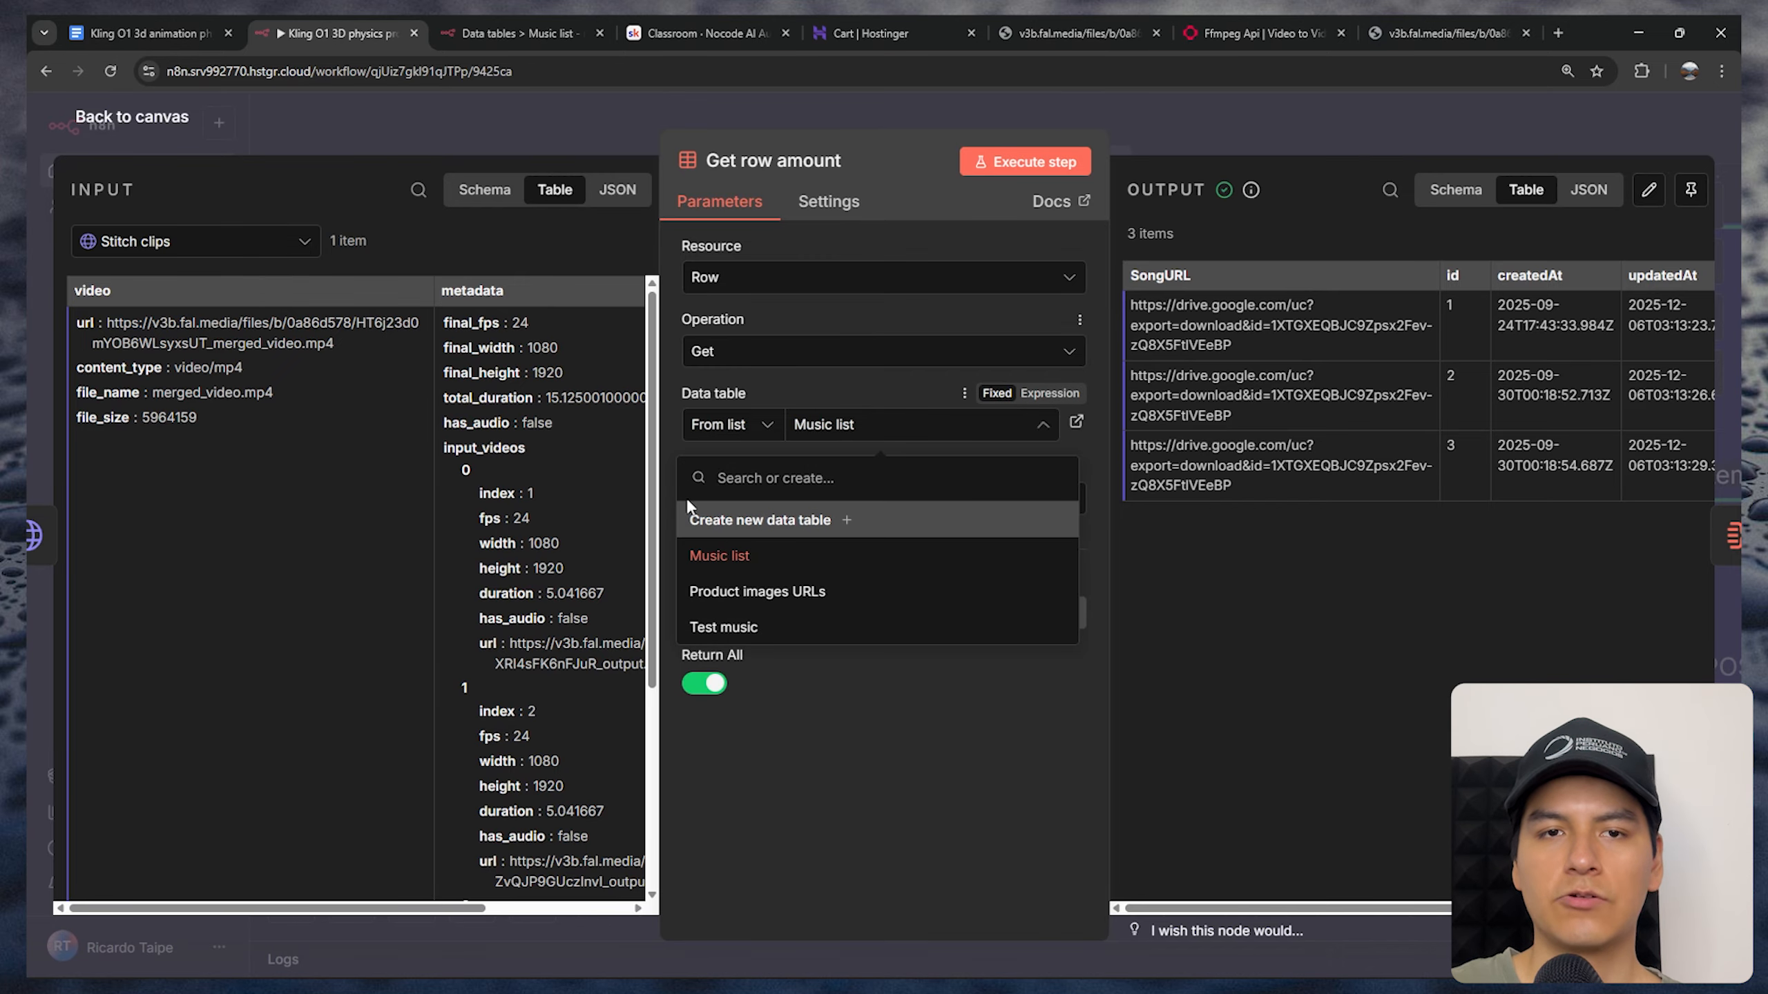
click(732, 558)
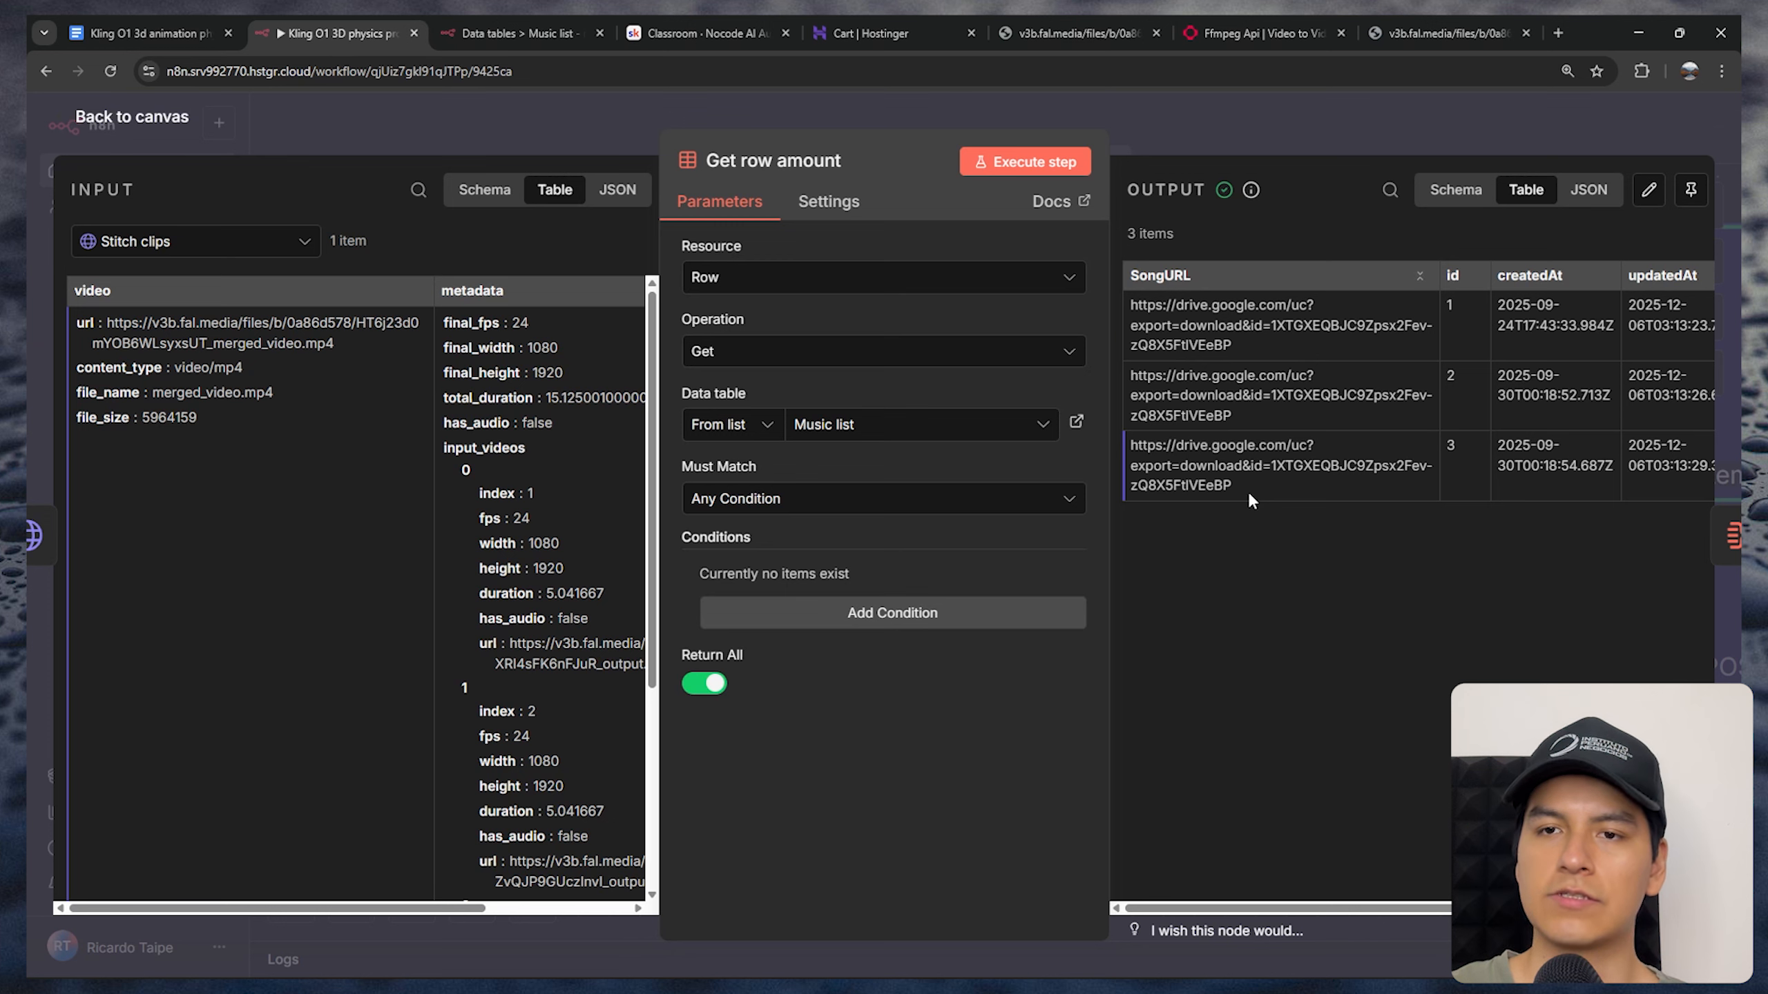
click(1059, 105)
scroll(853, 715, left, 2)
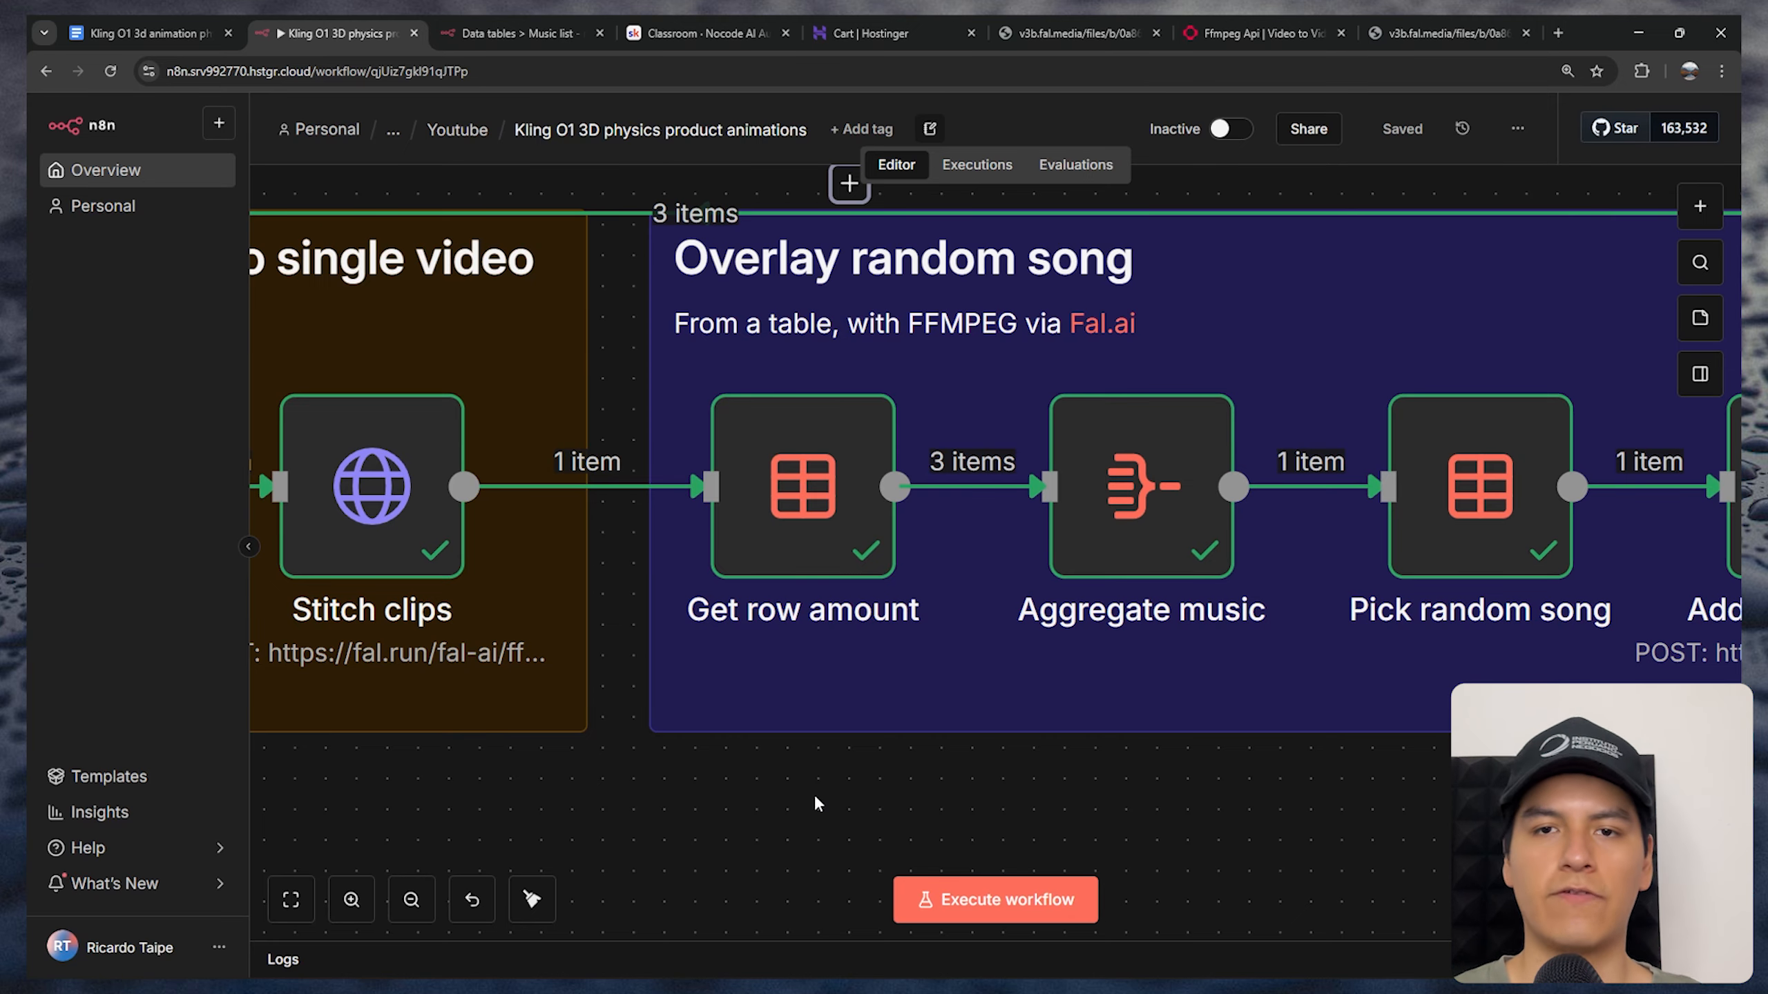
scroll(815, 795, right, 3)
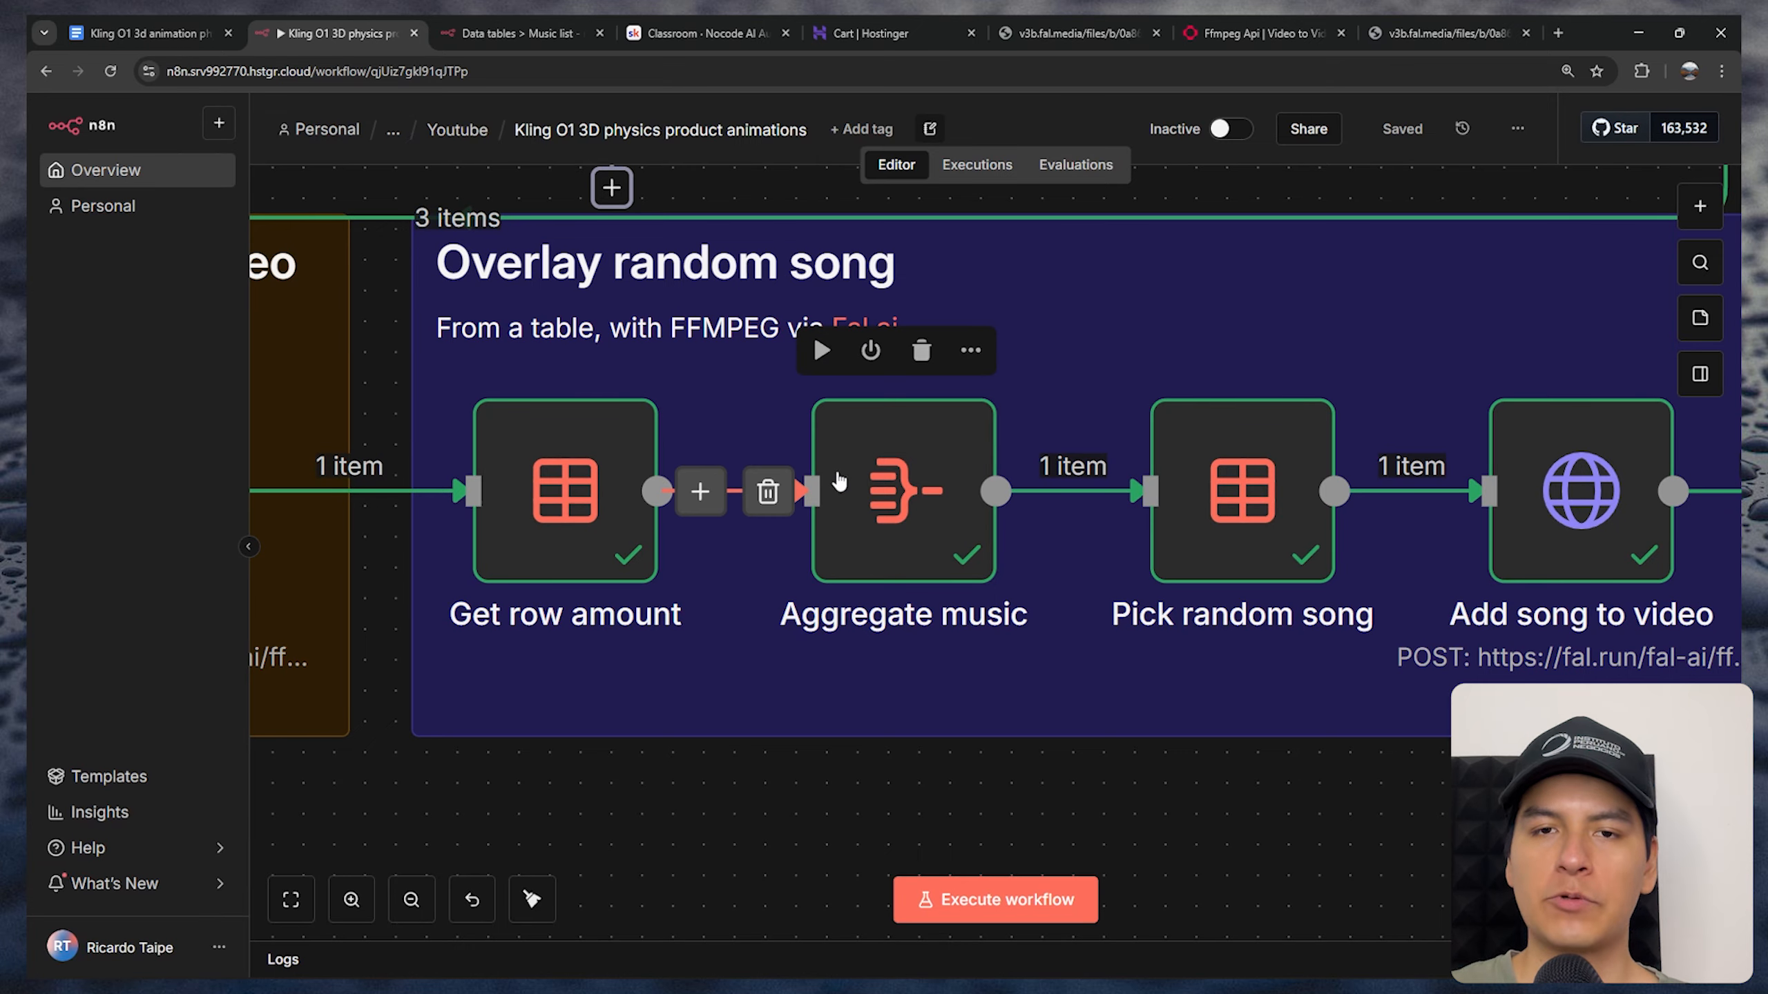
In the Aggregate music node, set Aggregate to Individual Fields and use the incoming id column as the input field name
double_click(904, 508)
click(870, 278)
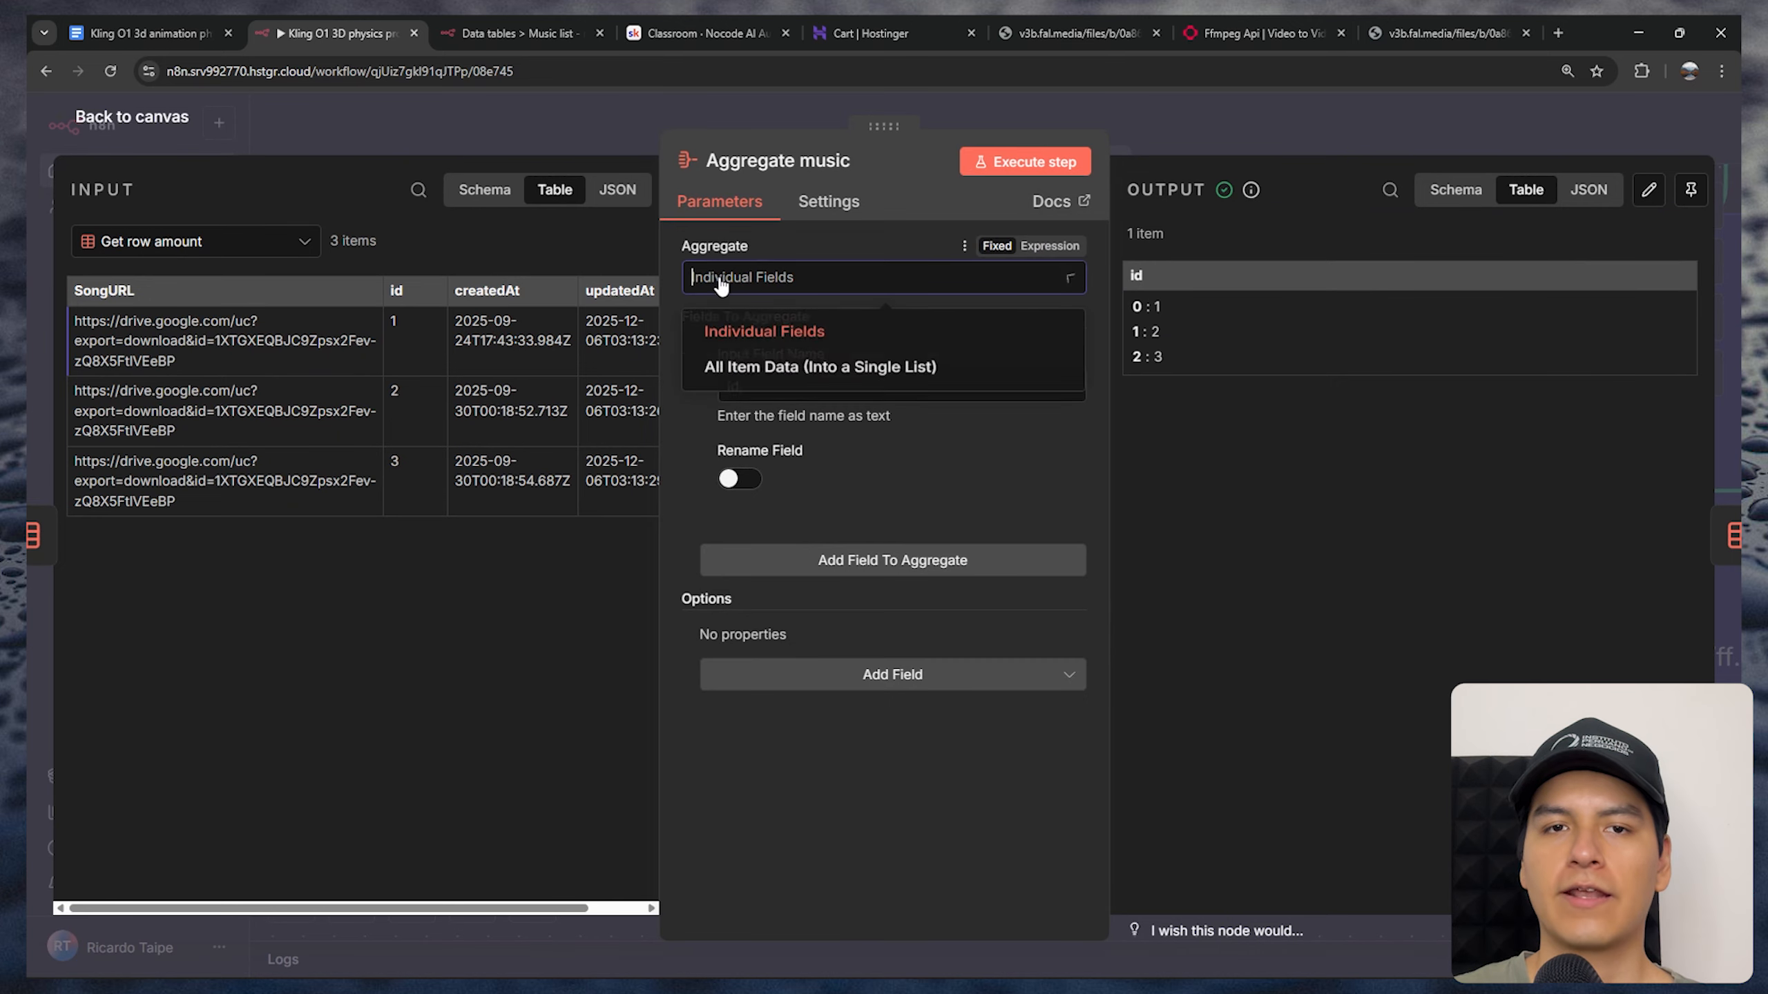
click(764, 334)
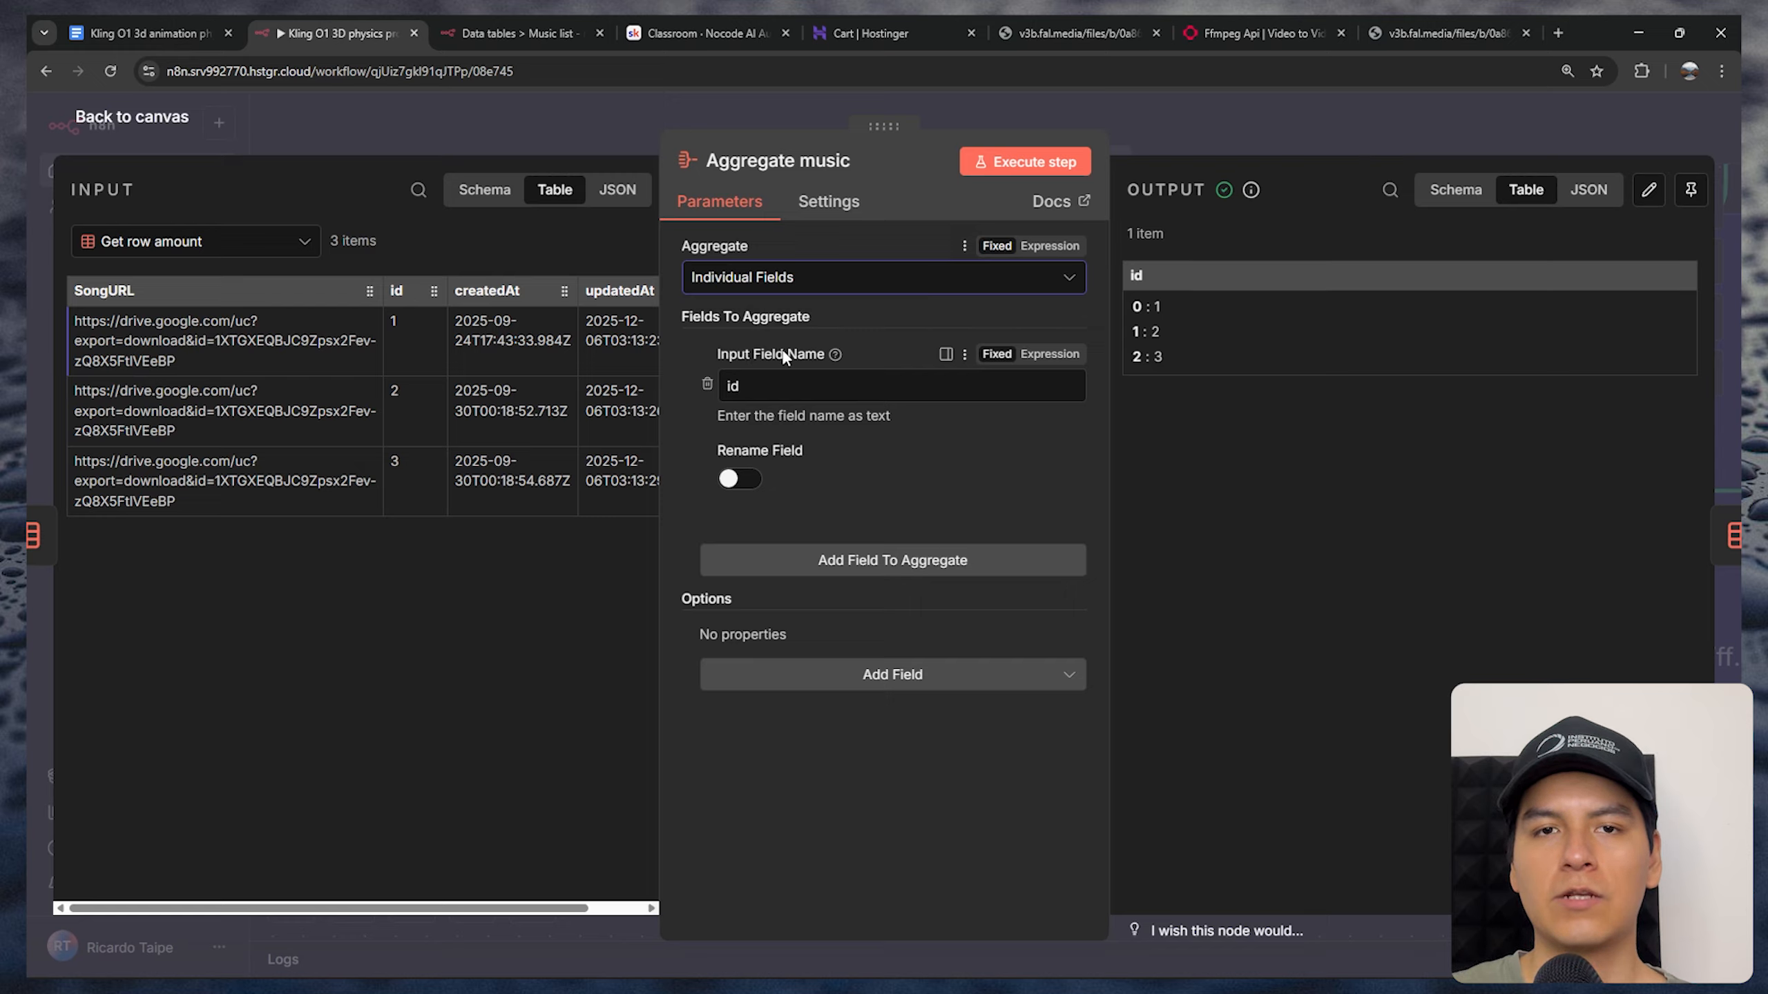
drag(401, 290, 735, 392)
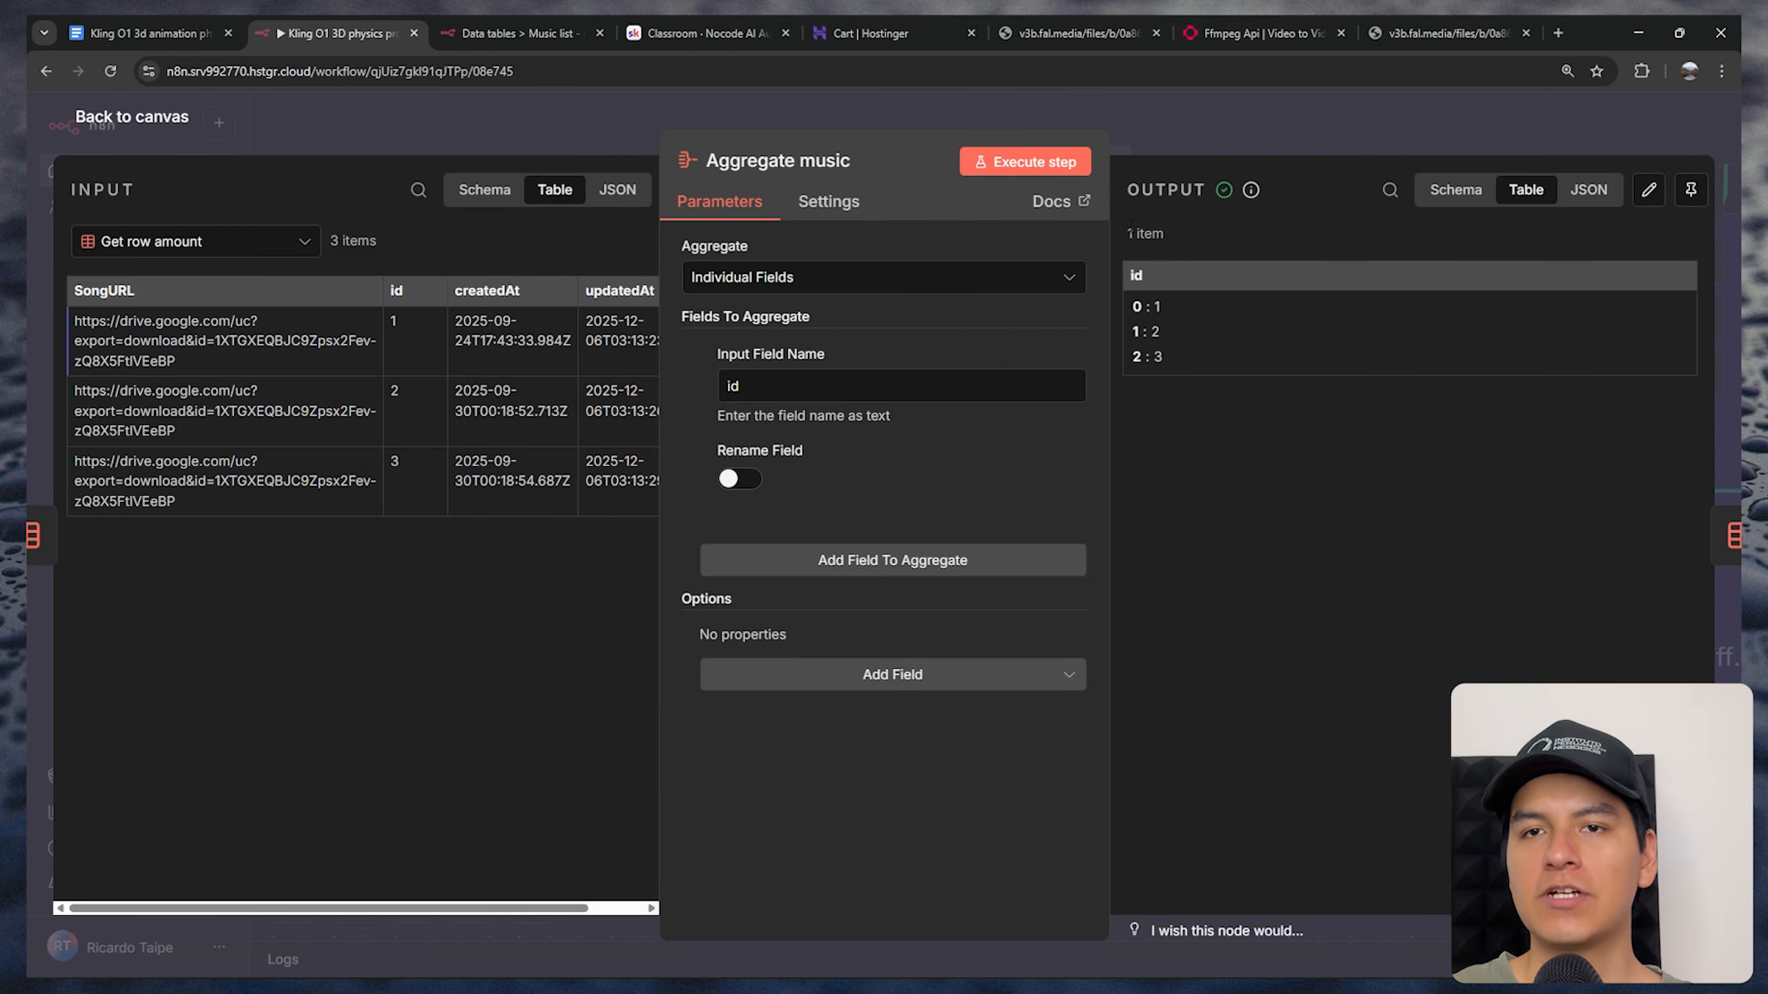
Examine the aggregated id list in the Aggregate music output, especially its last entry, and close the node
drag(1176, 356, 1133, 305)
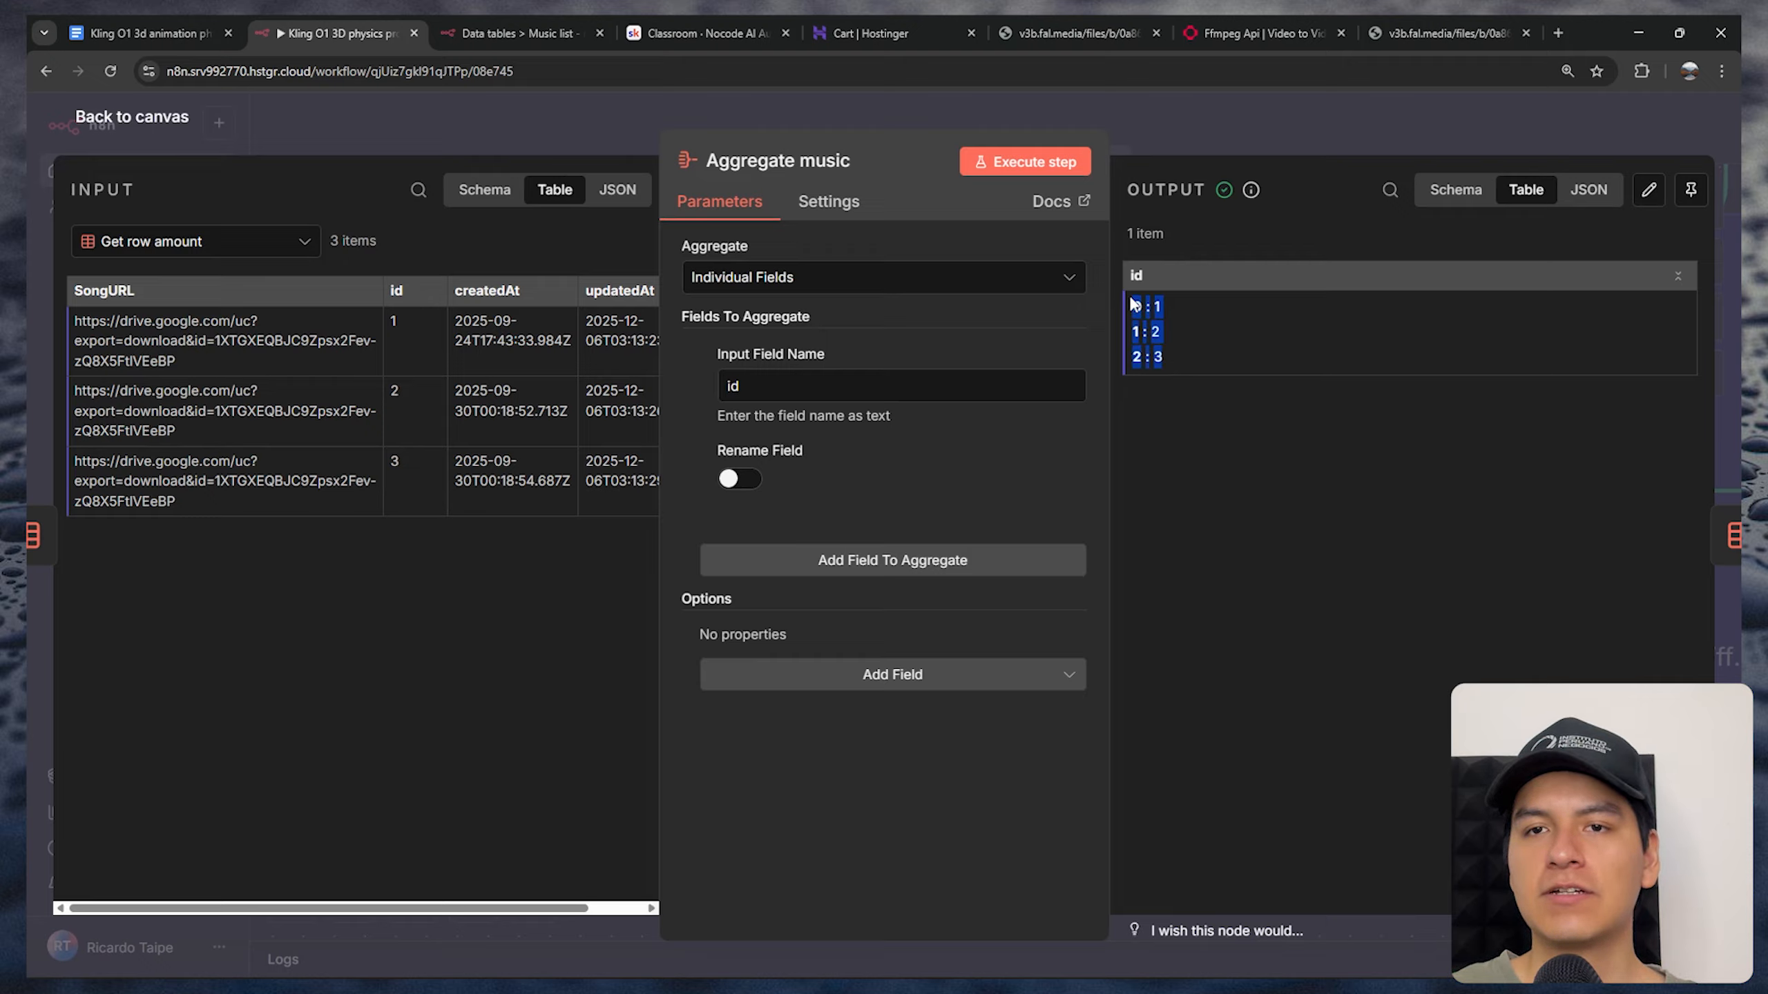
click(1133, 305)
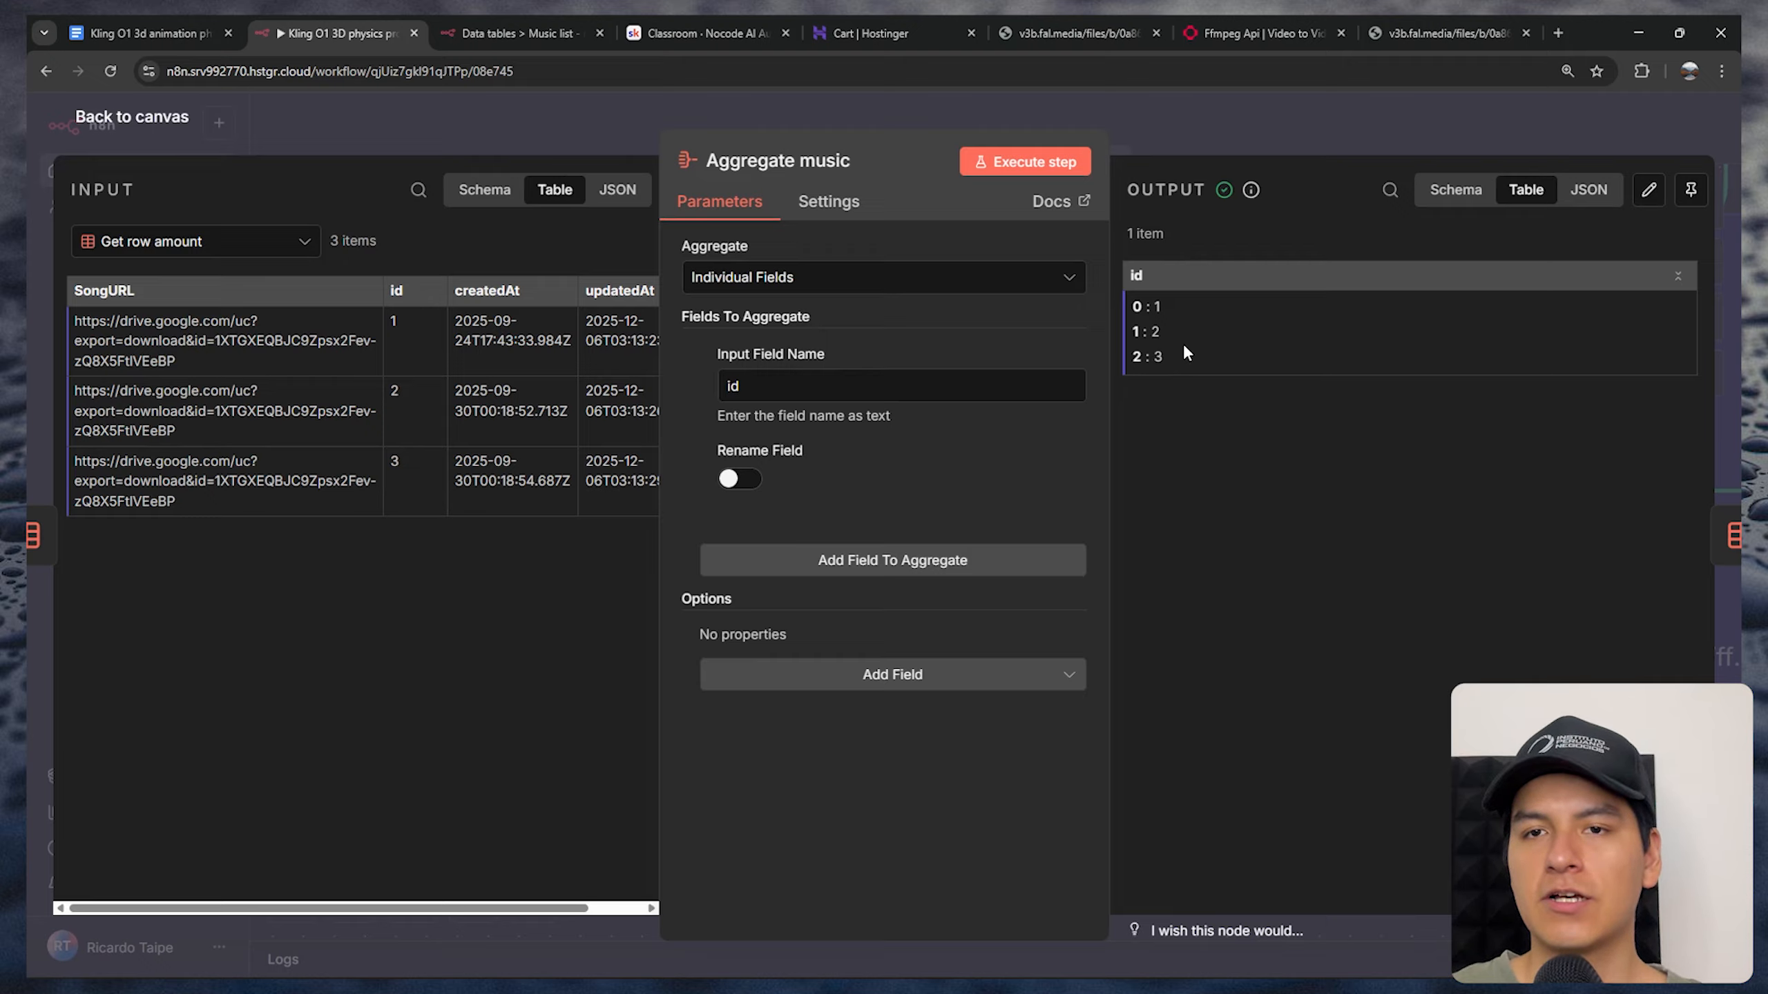
drag(1167, 369, 1133, 363)
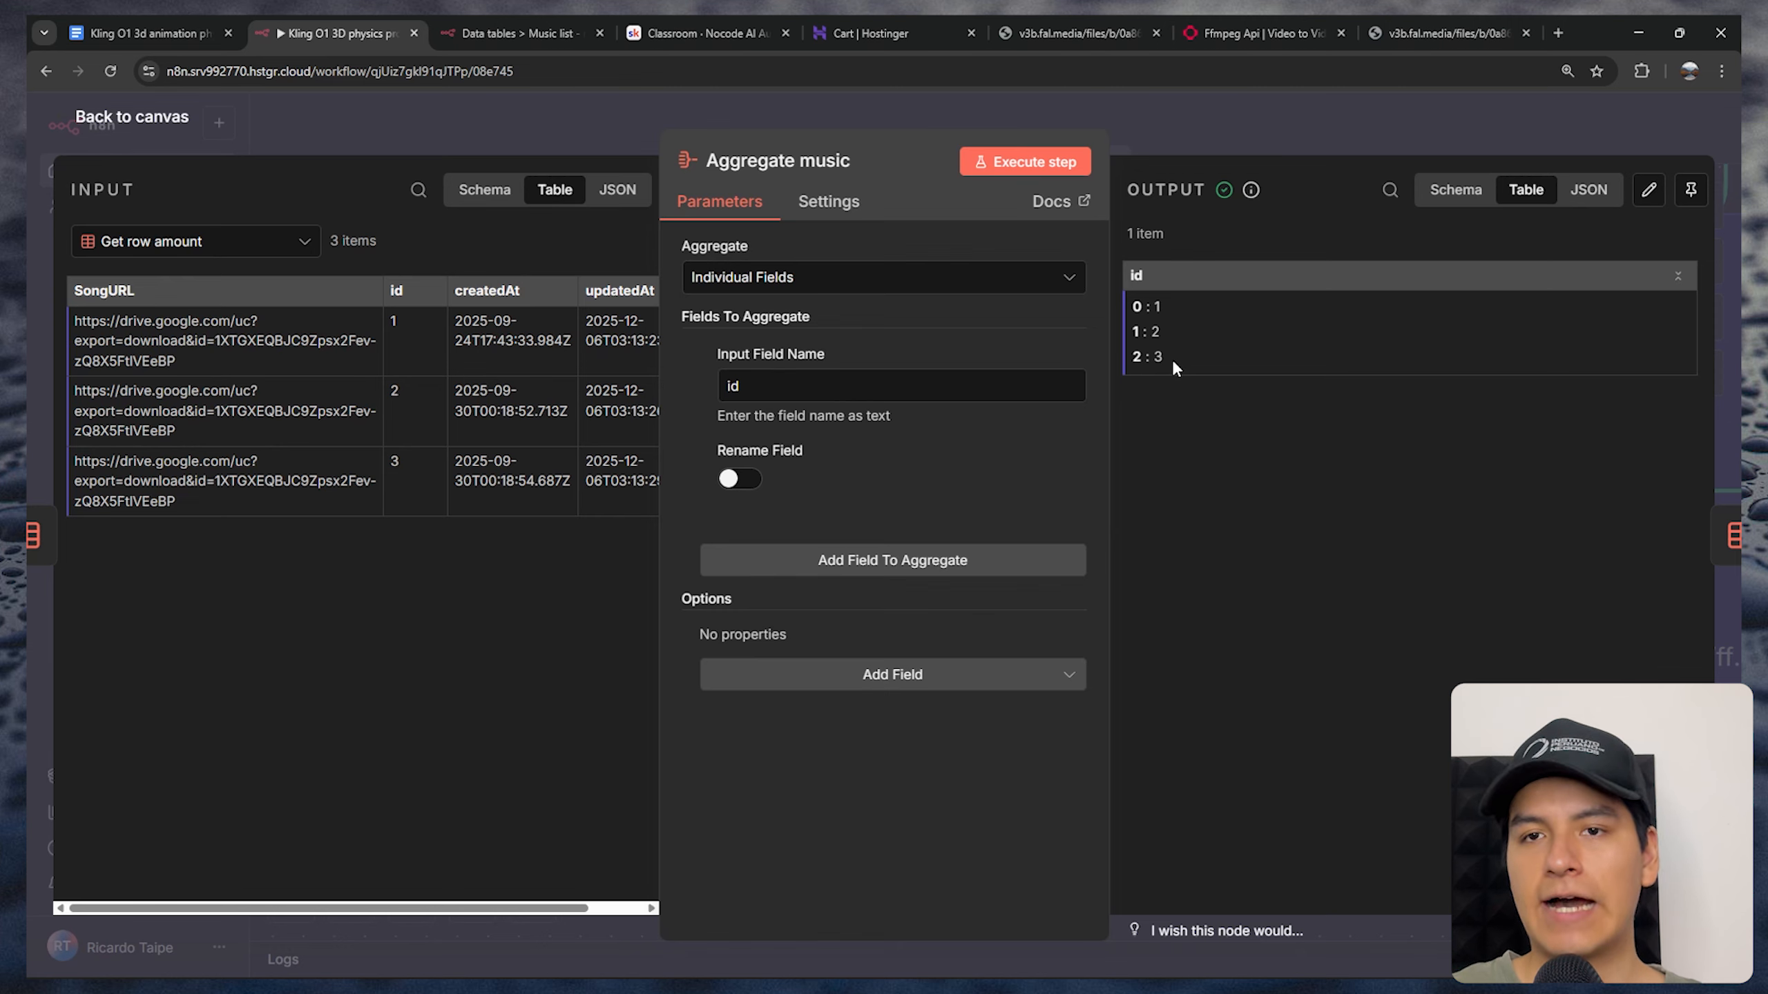
key(Escape)
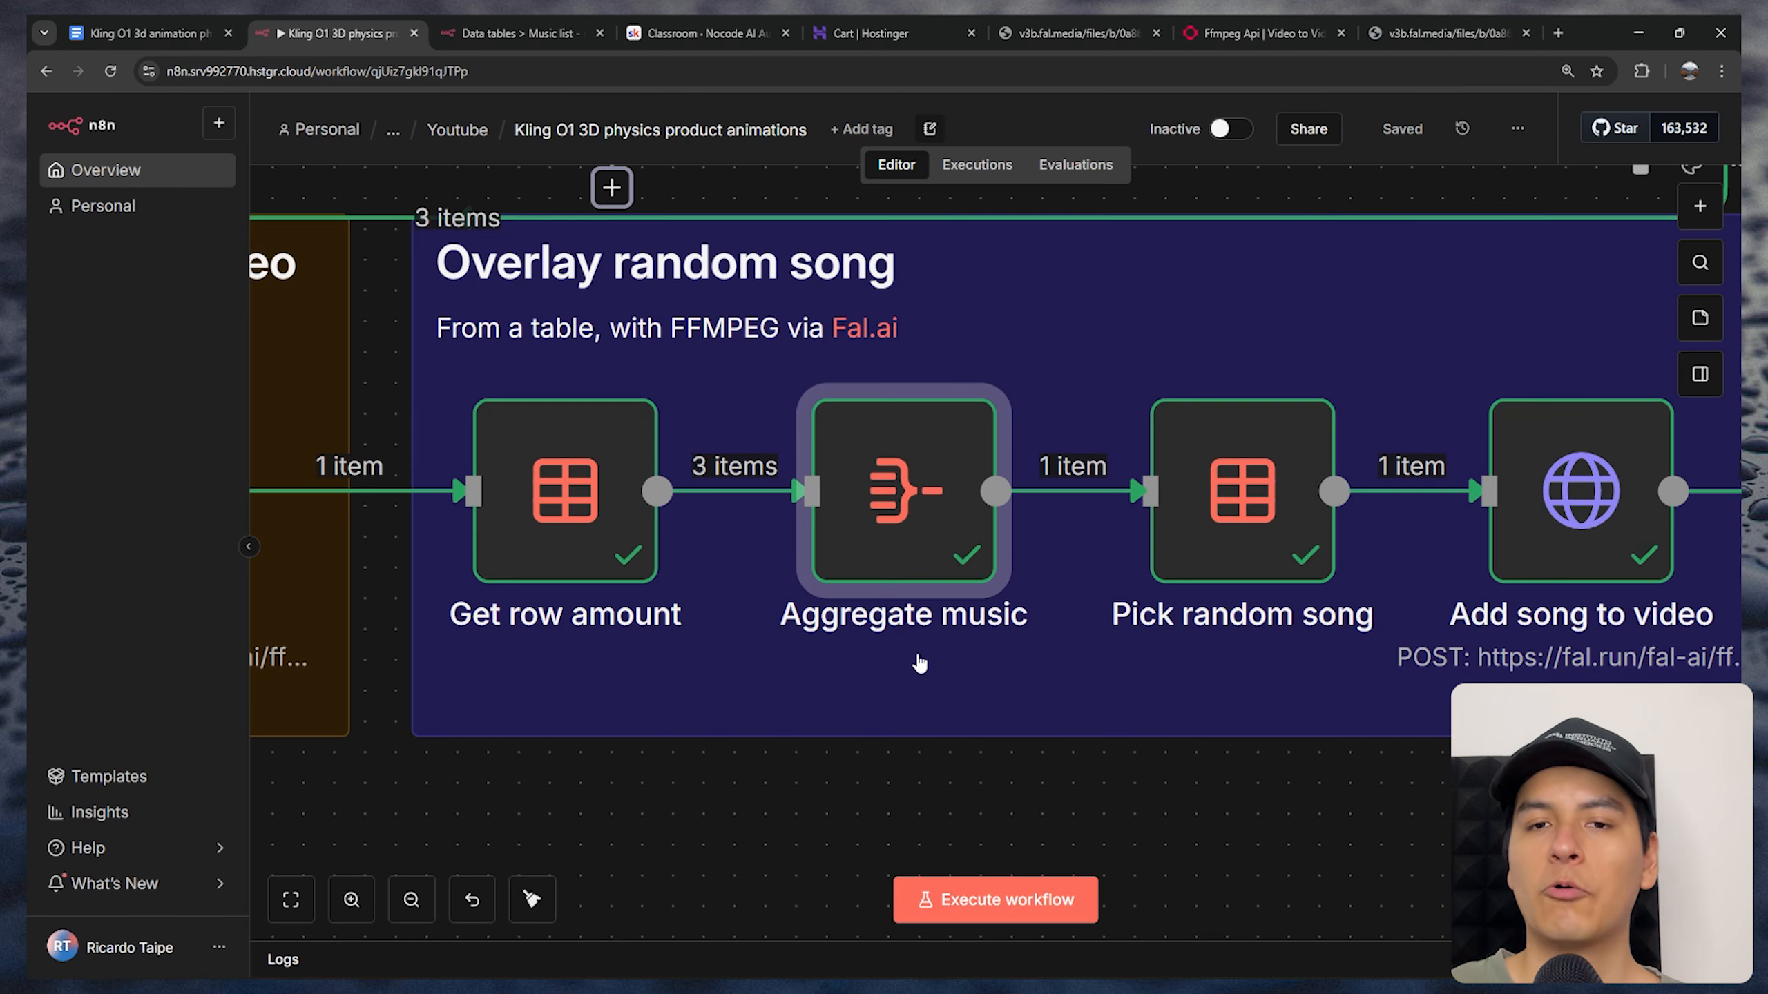
In the Pick random song node, set Must Match to Any Condition for the Music list row lookup
drag(933, 614, 611, 566)
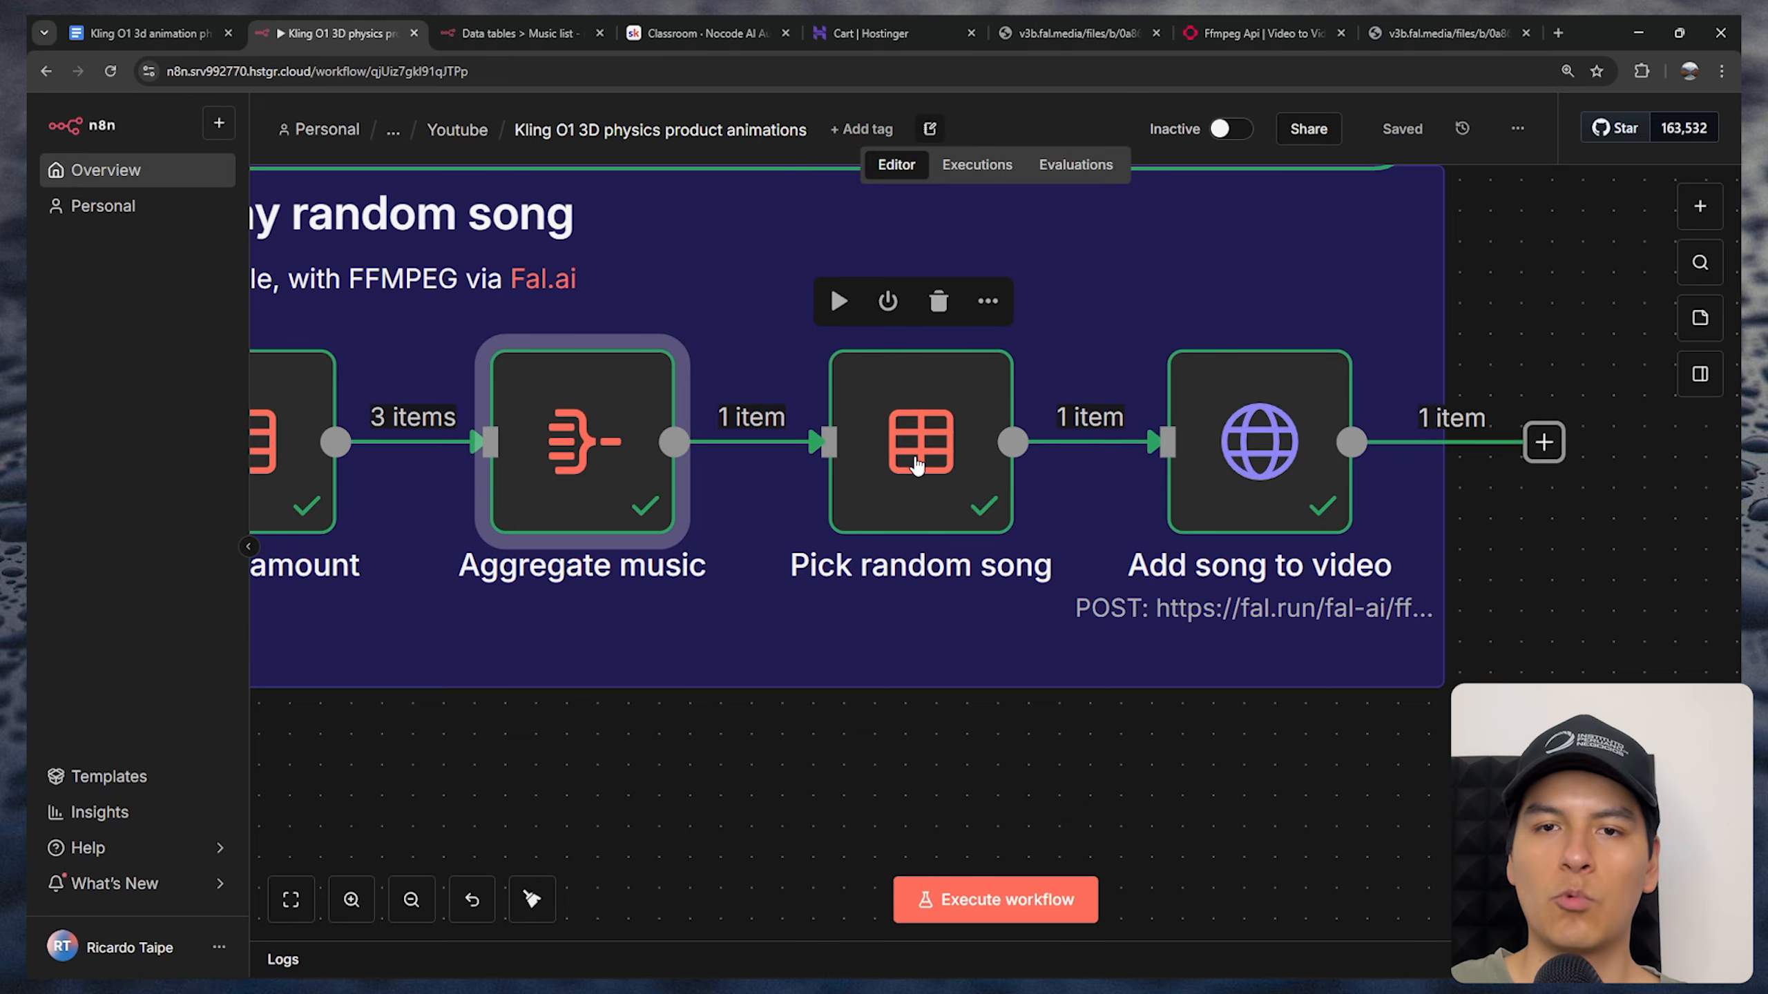
double_click(917, 466)
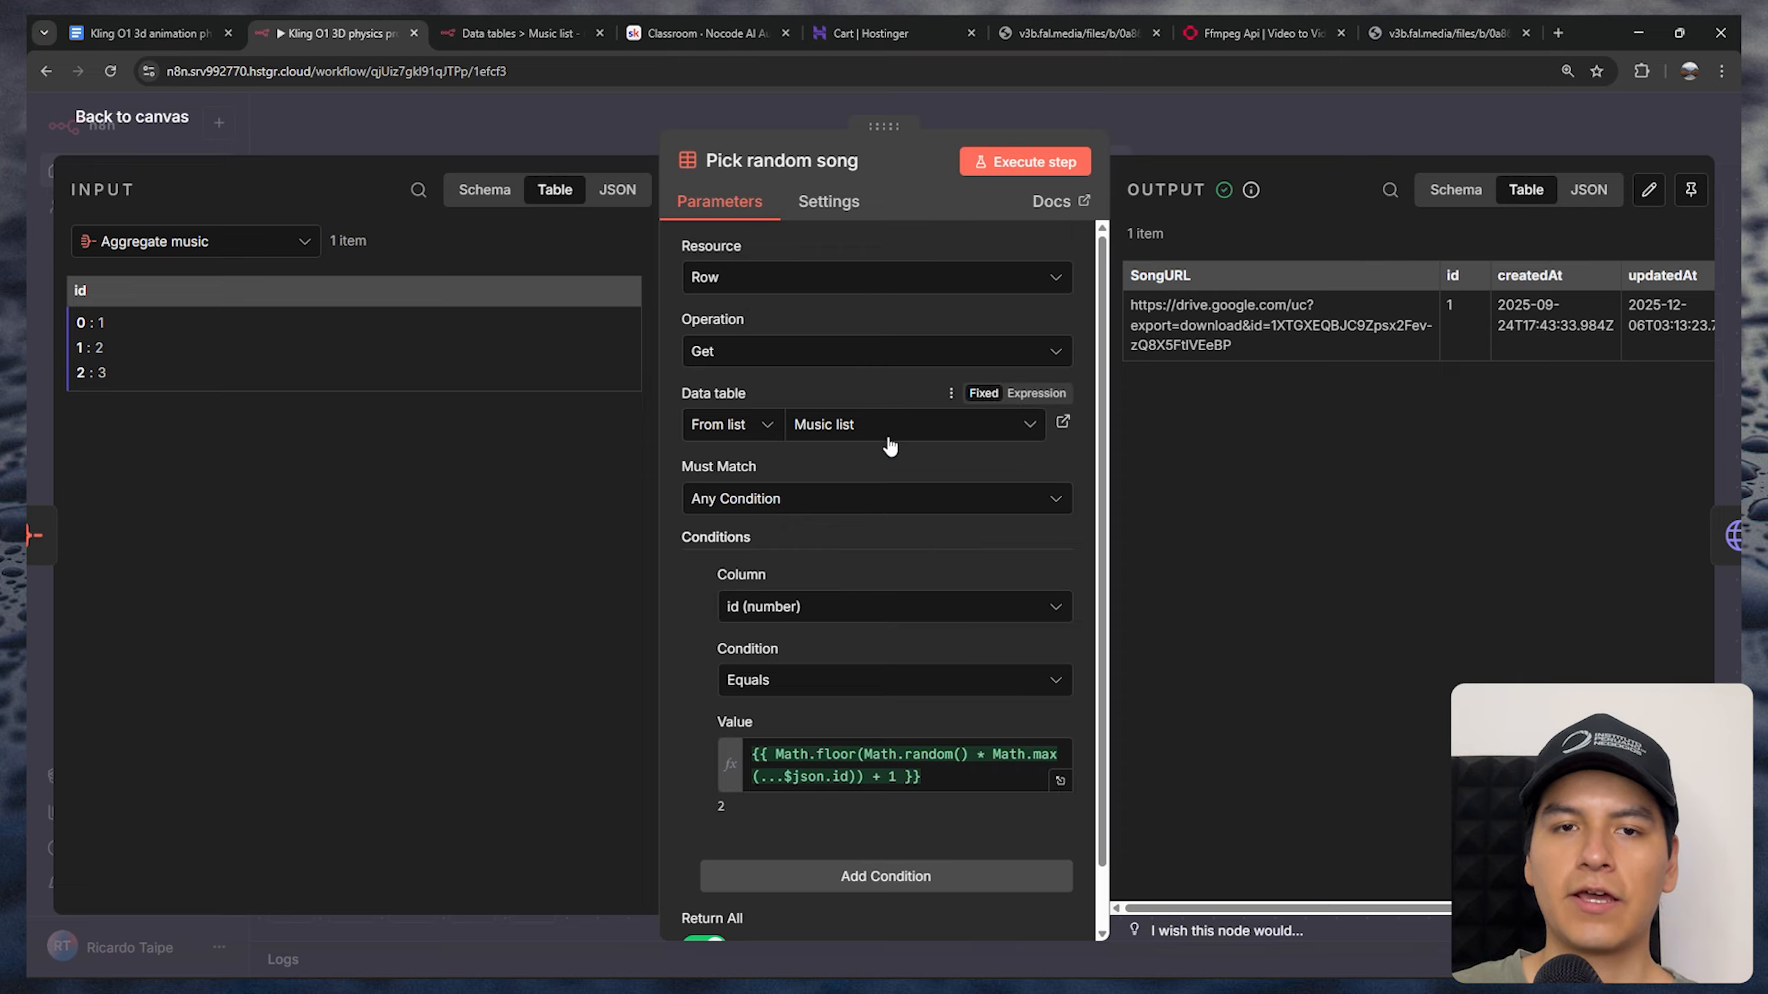
scroll(914, 546, down, 1)
click(727, 432)
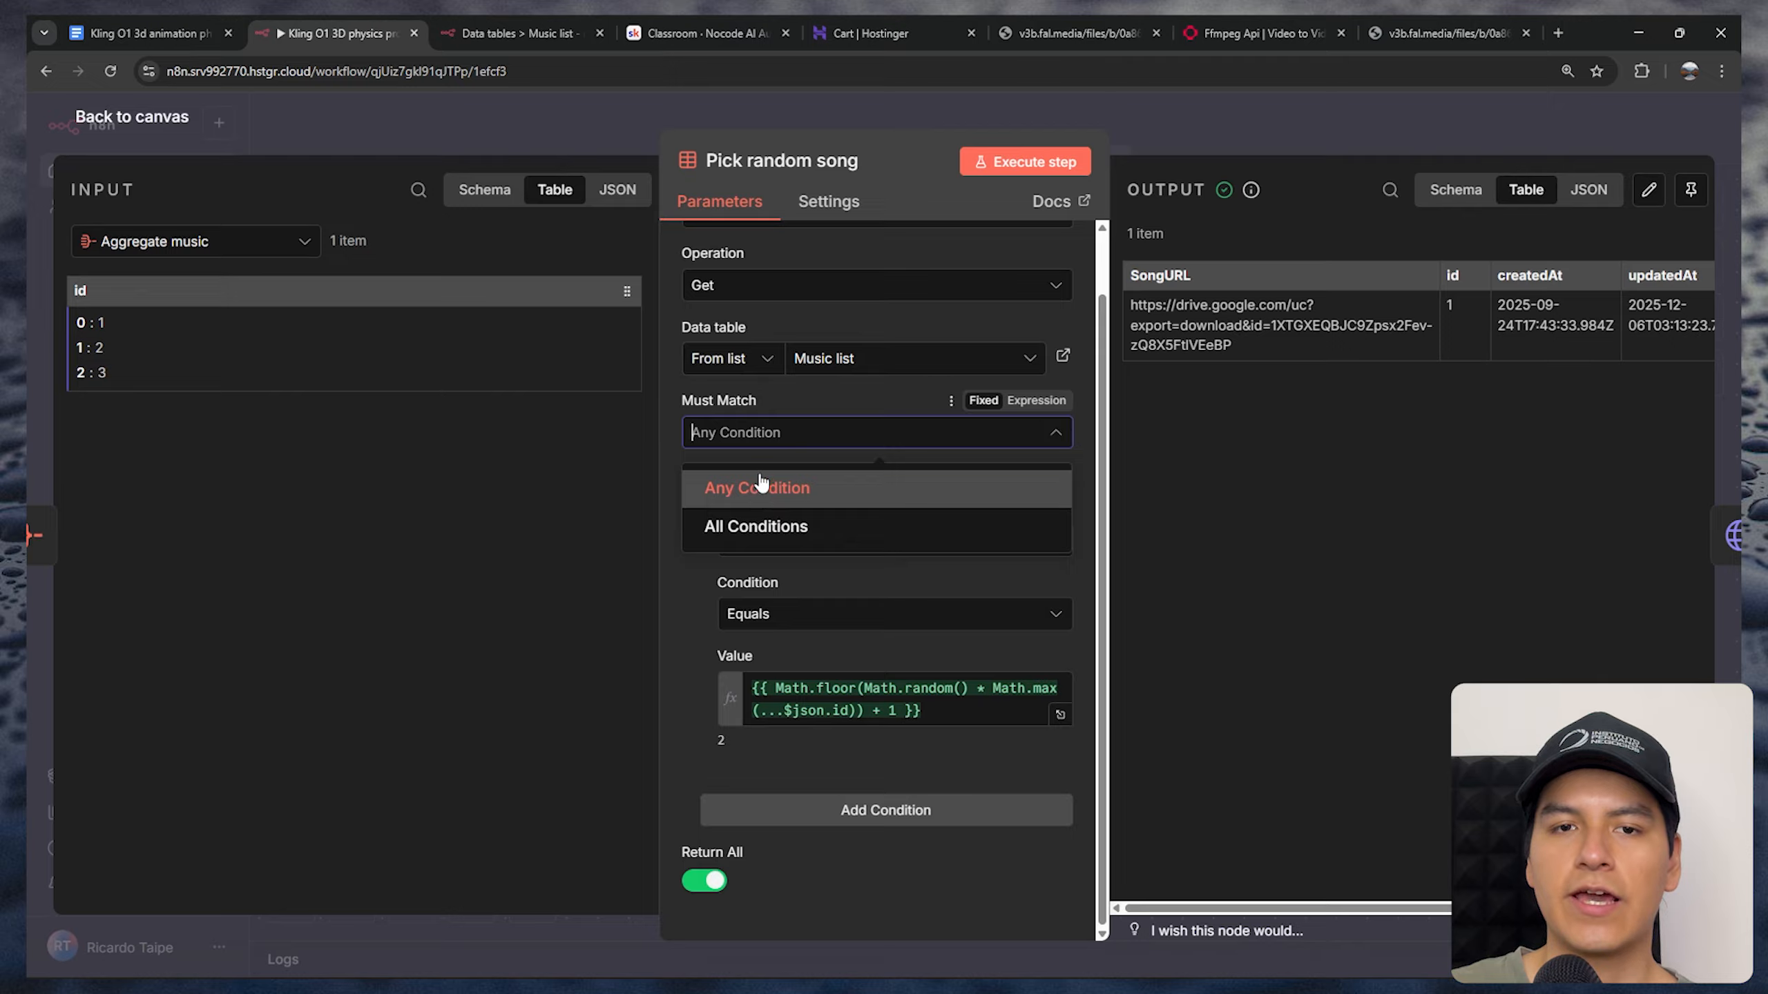
click(696, 485)
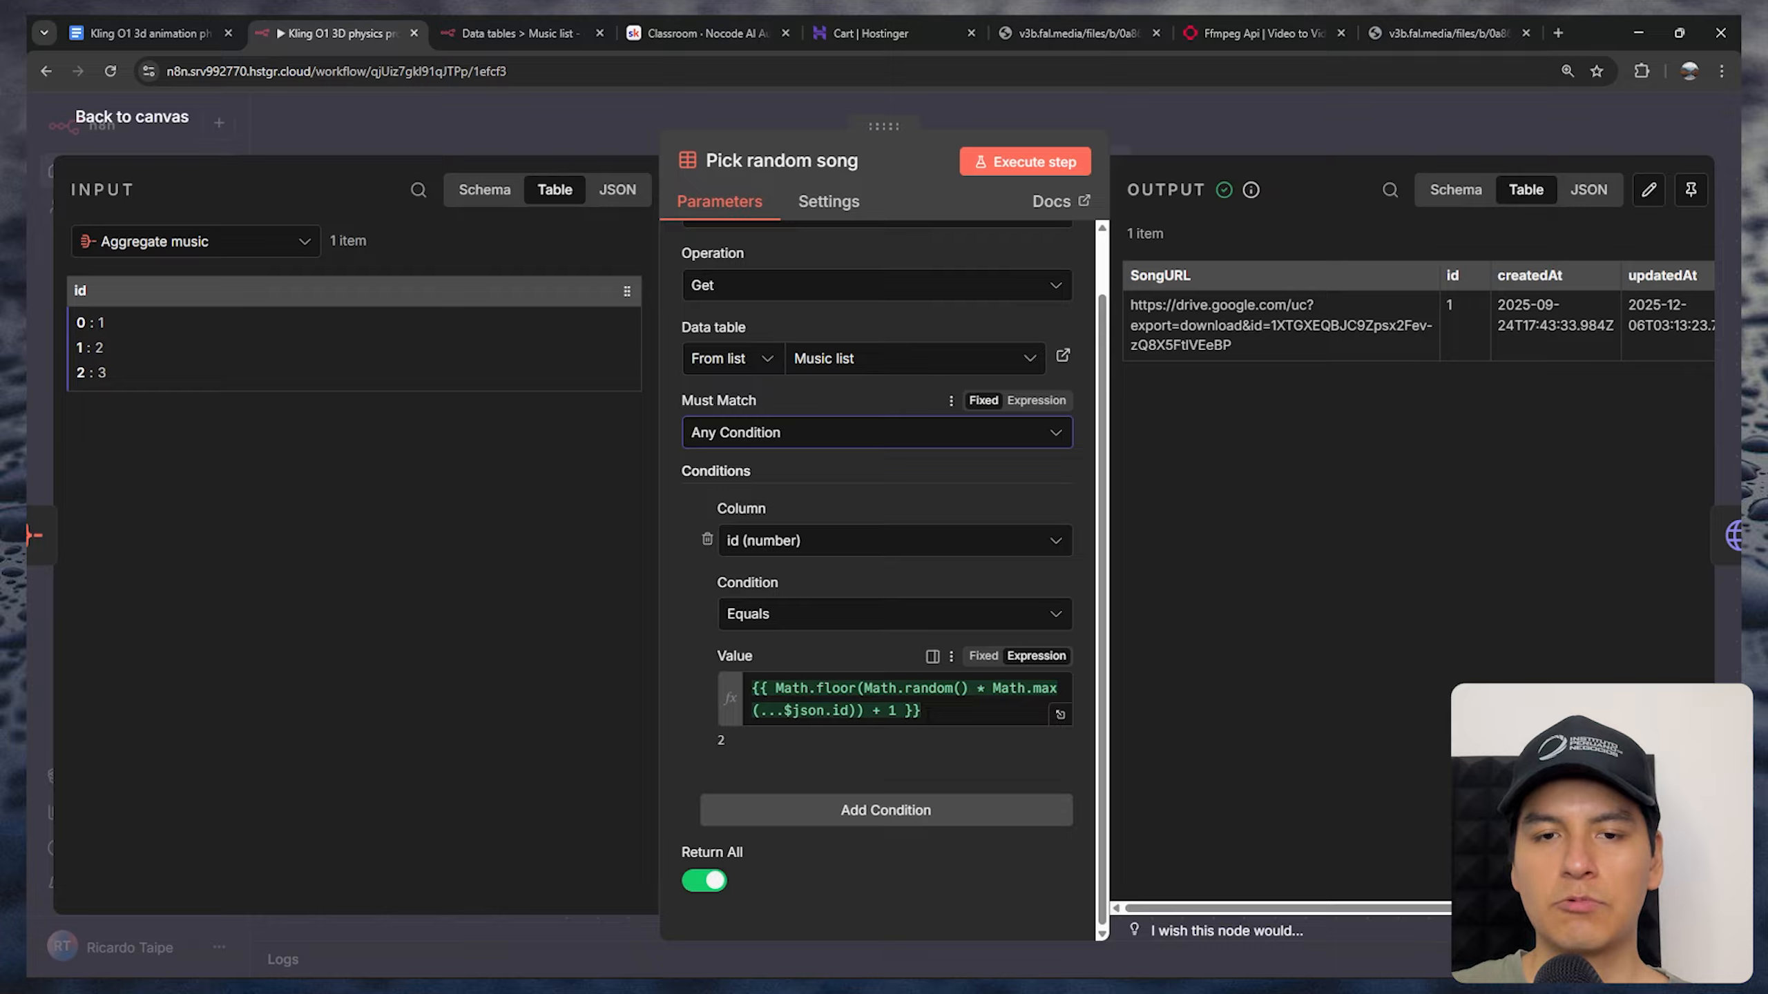
Examine the full random-number expression in the id condition's value, review the returned SongURL and close the node
click(933, 712)
click(1060, 714)
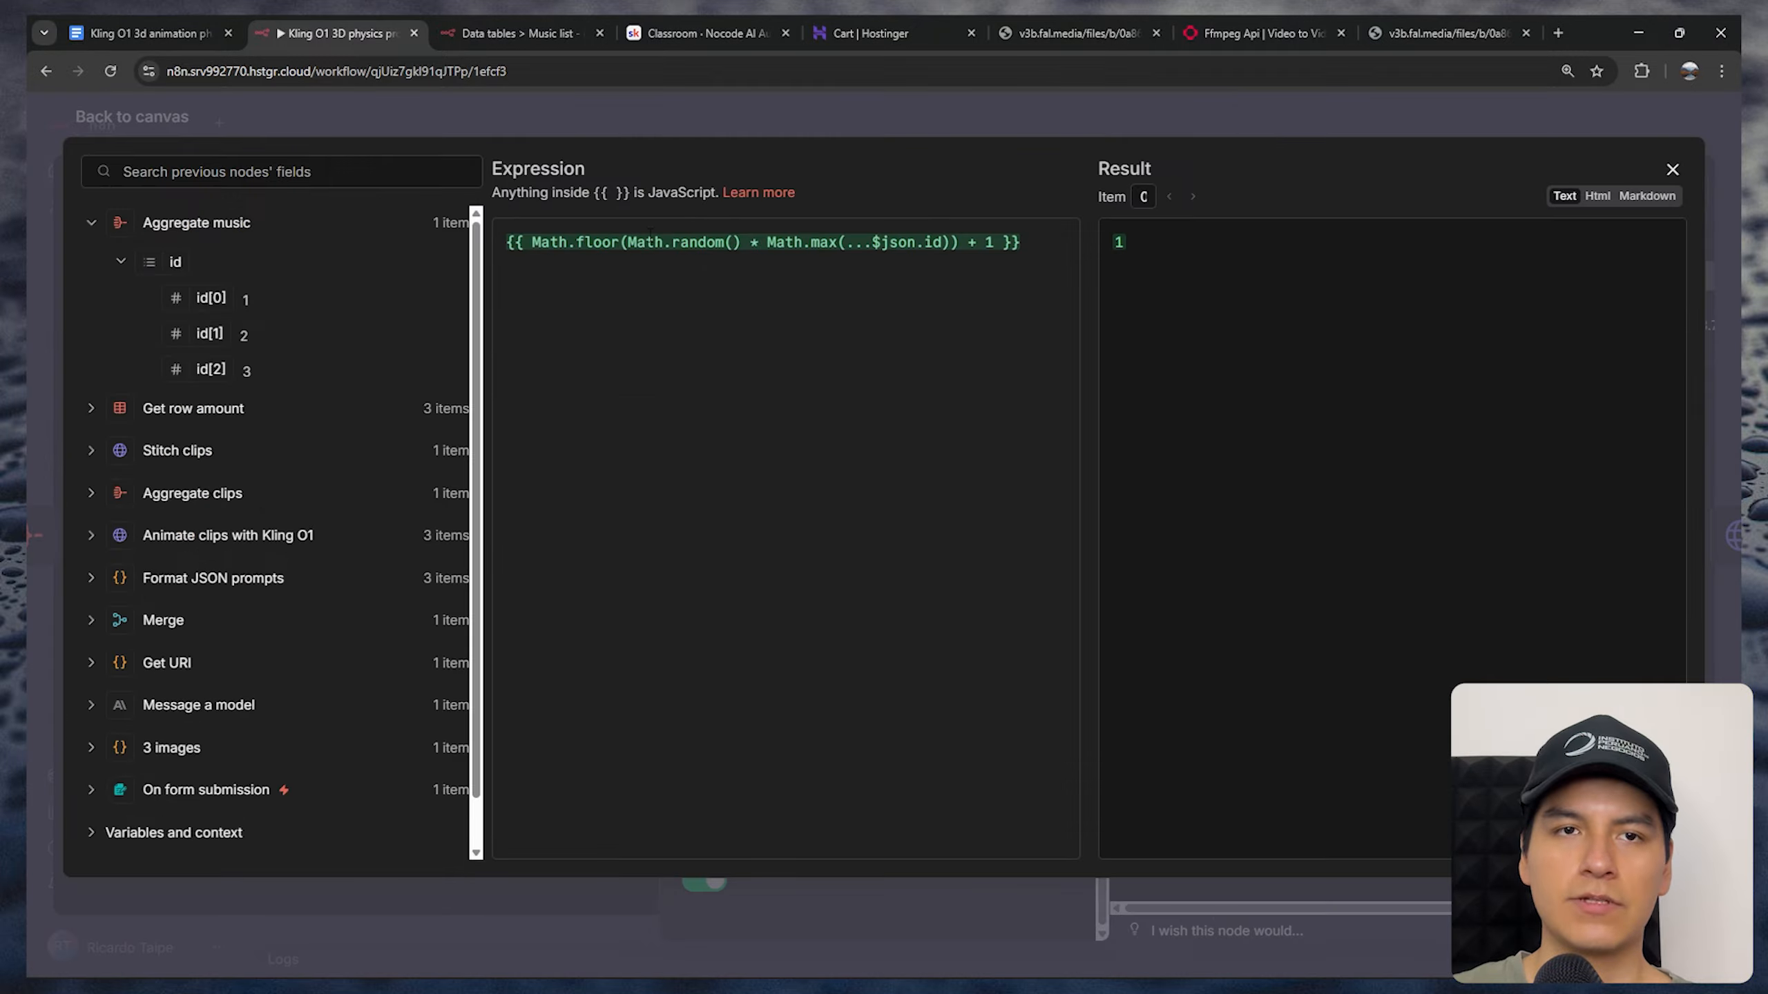
drag(1048, 246, 551, 243)
click(569, 242)
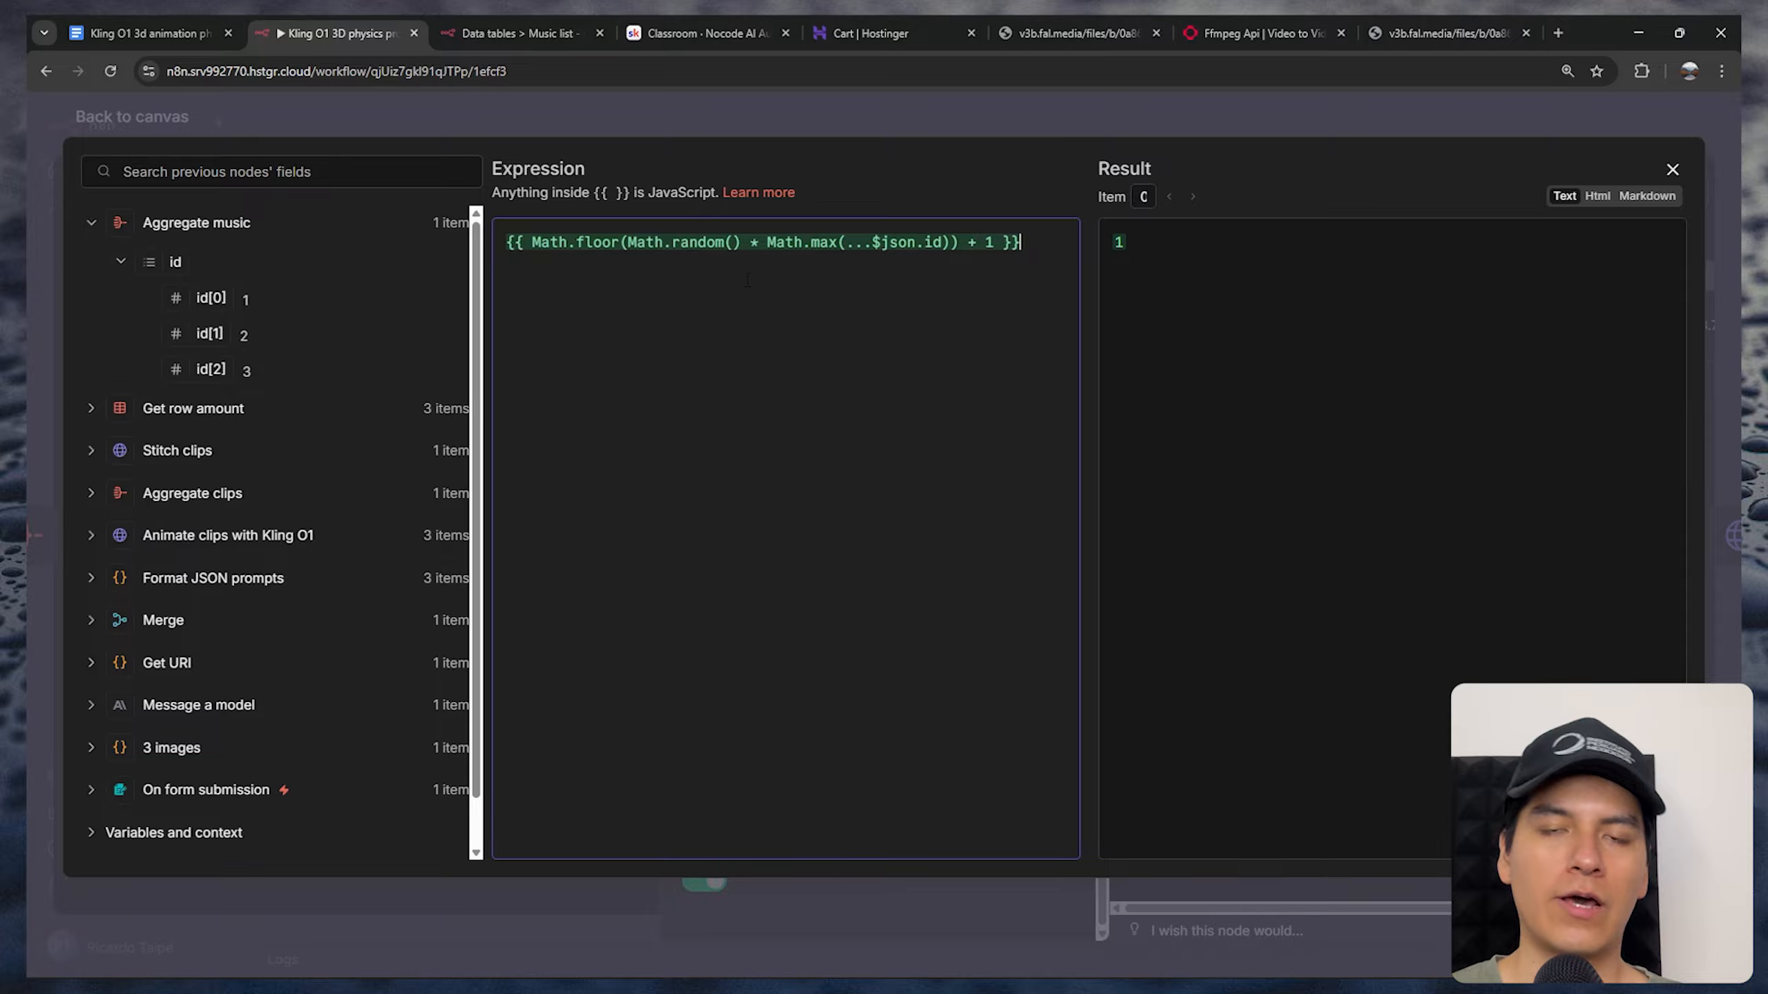
key(Escape)
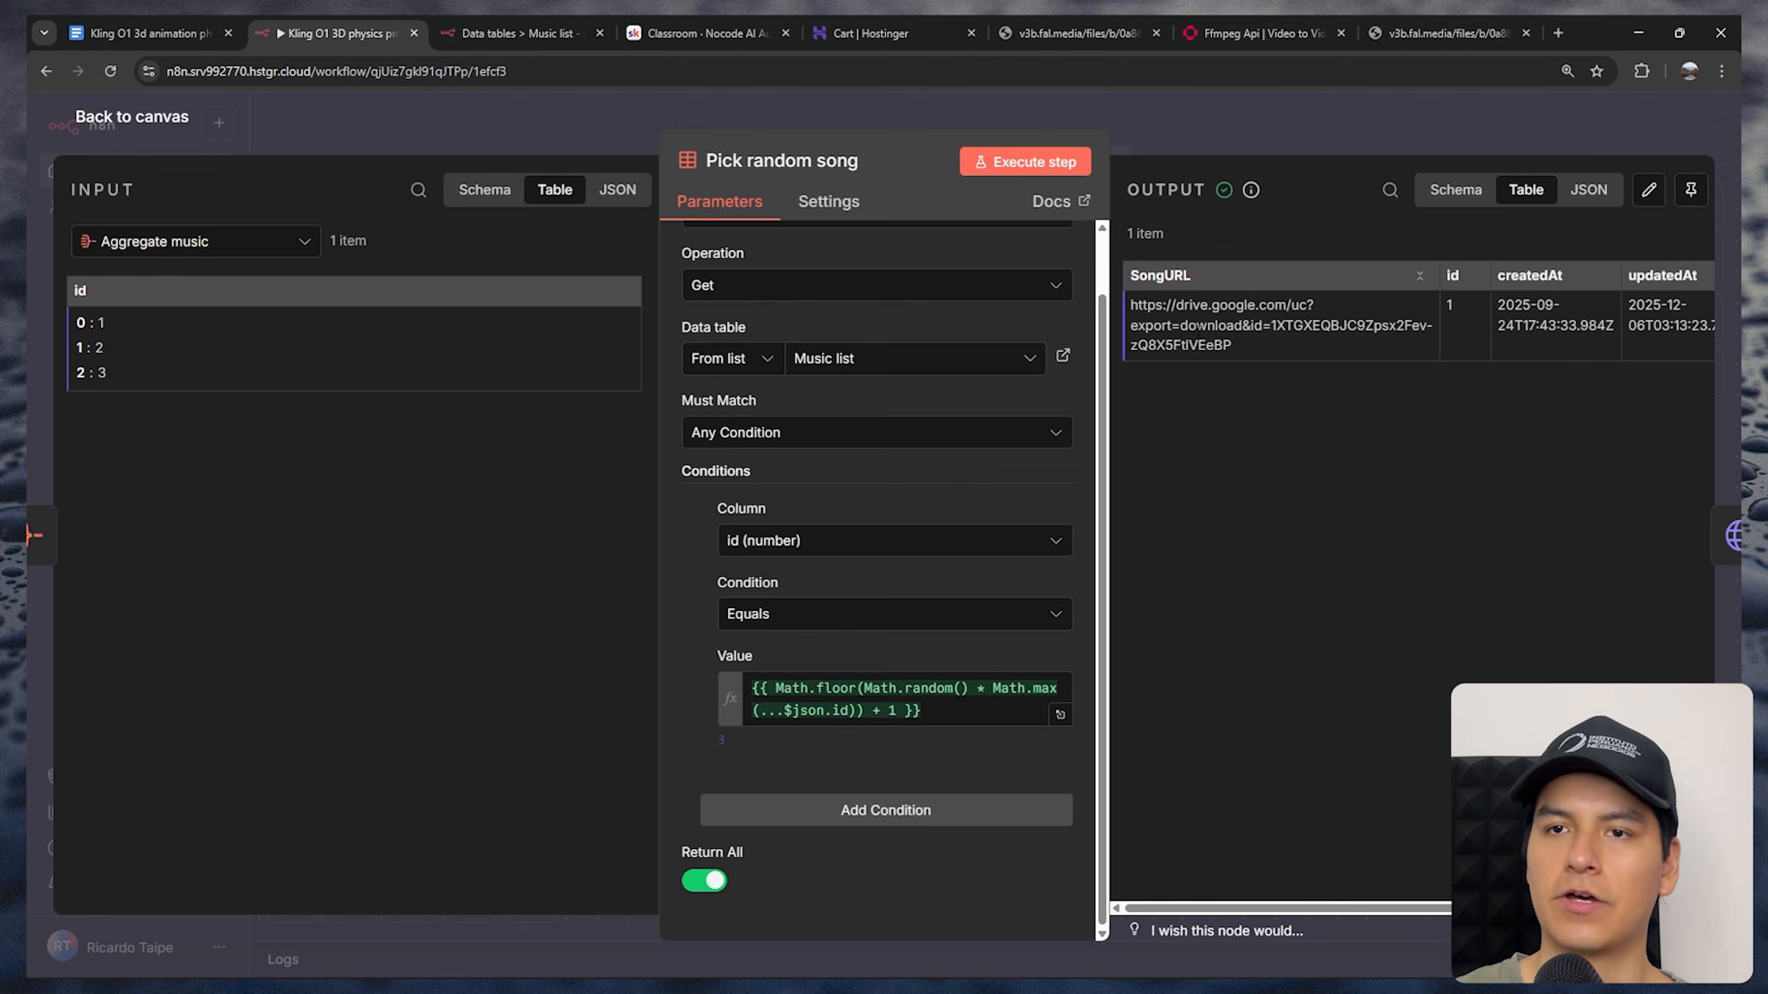
drag(1232, 348, 1127, 313)
key(Escape)
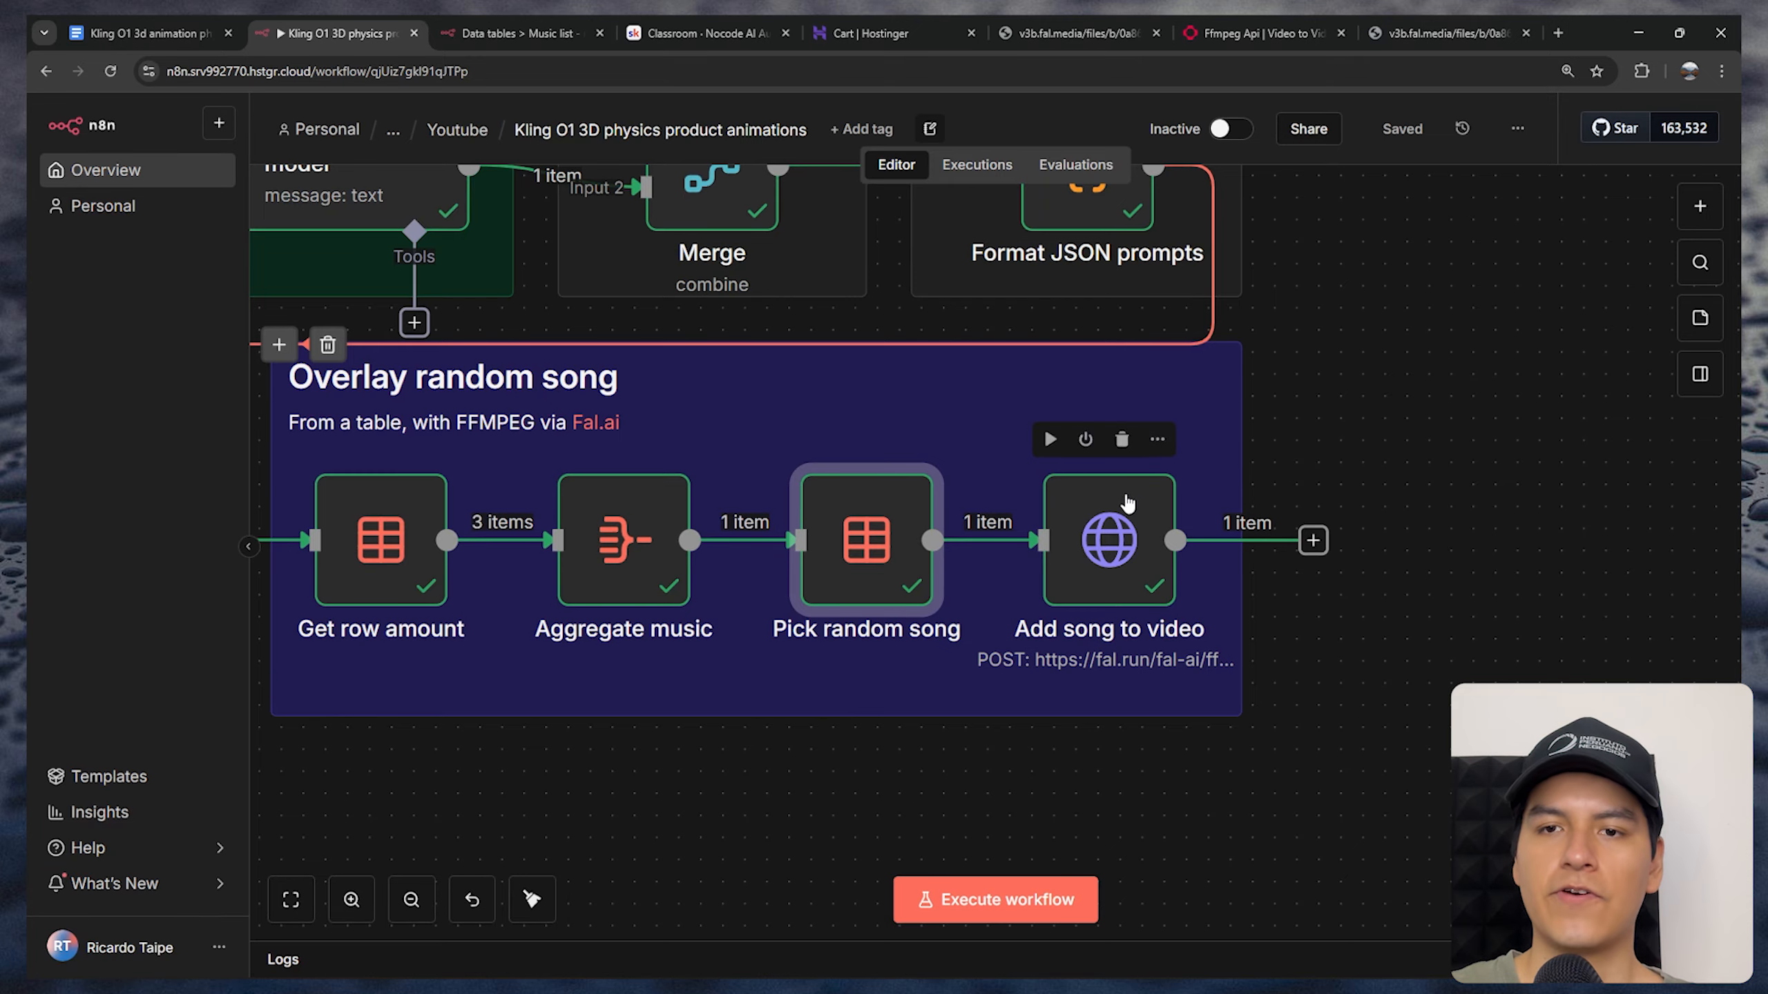
Switch to fal.ai's FFmpeg API merge-audio-video playground and examine its Video Url and Audio Url inputs
click(1256, 32)
drag(372, 186, 622, 201)
scroll(619, 417, down, 2)
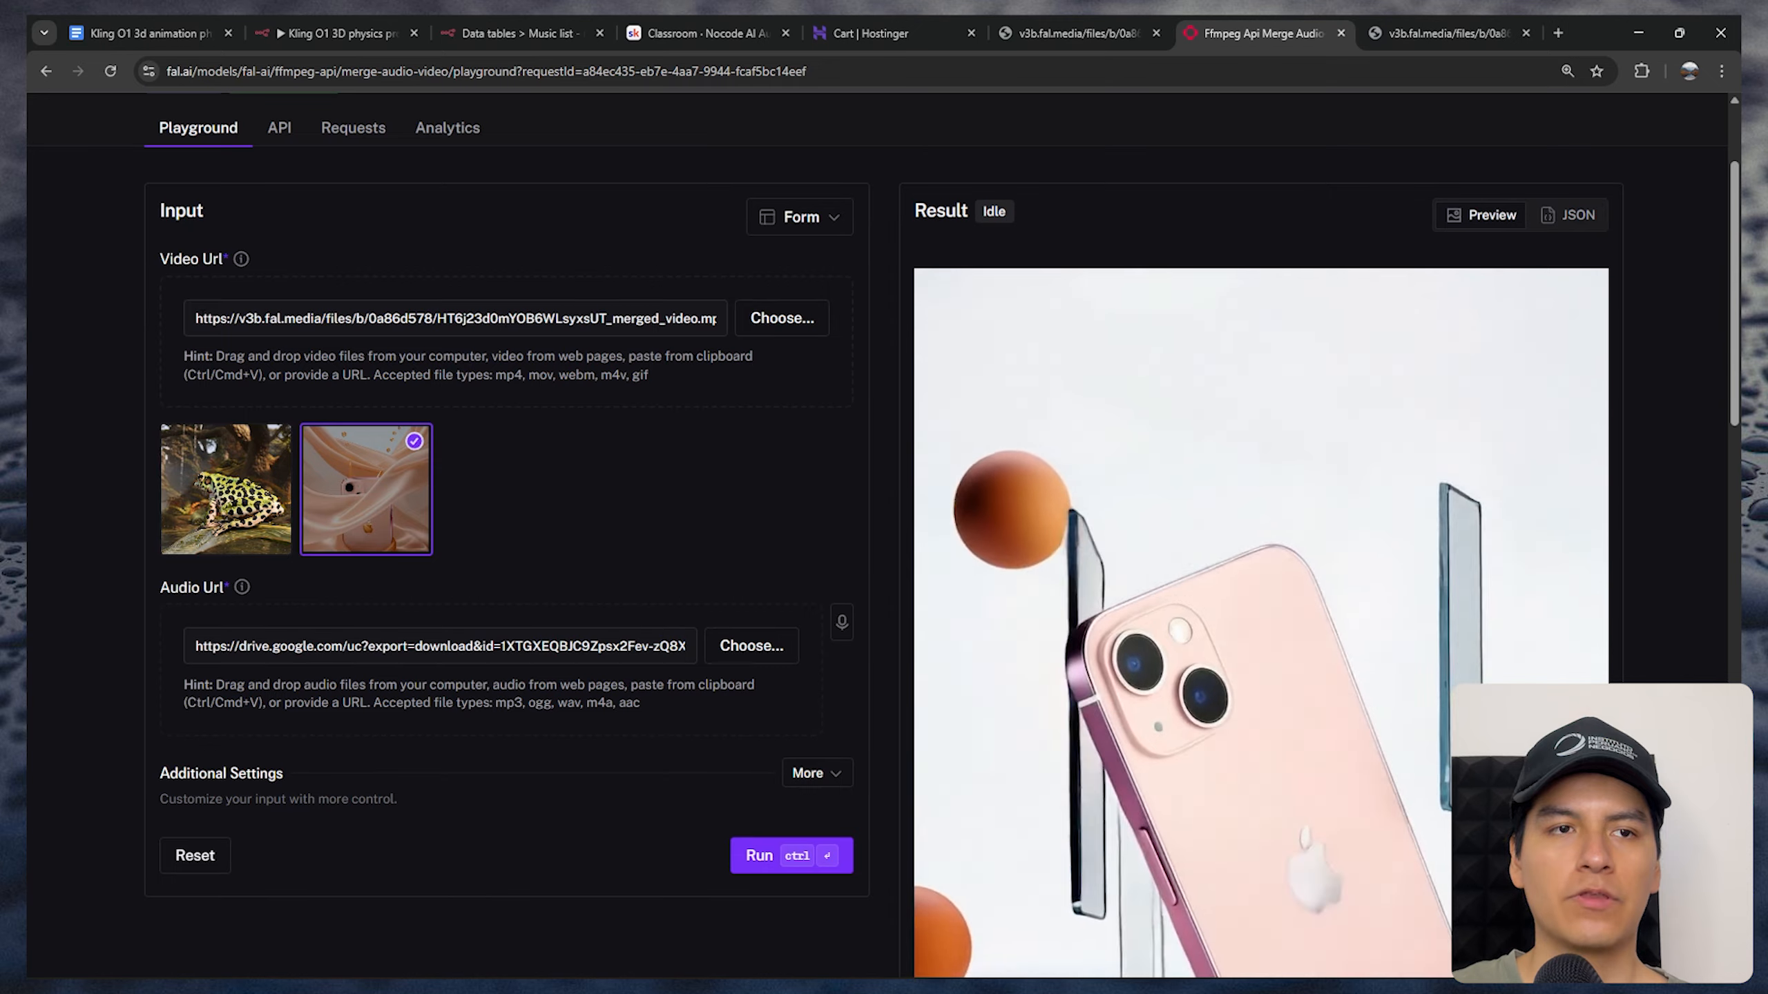
drag(202, 319, 625, 319)
click(77, 415)
drag(195, 646, 669, 646)
Check the merge request's cost per second beneath the playground's result preview
scroll(27, 658, down, 10)
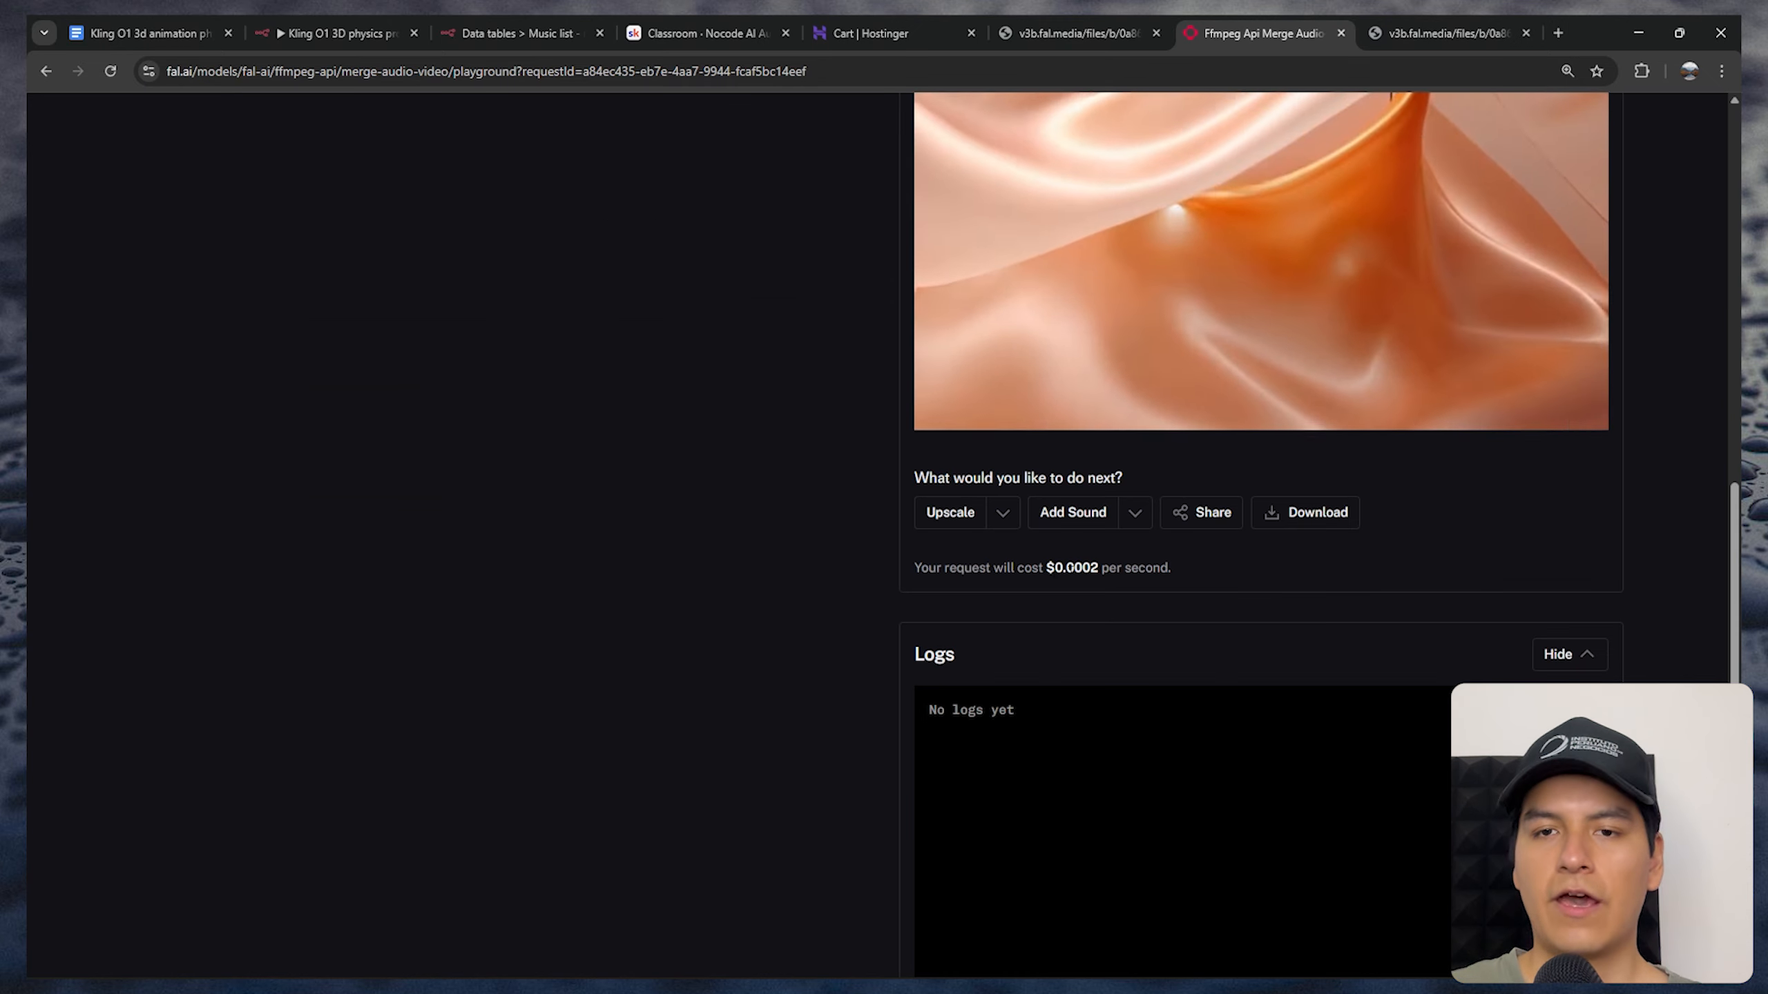
drag(1046, 568, 1099, 568)
click(1222, 576)
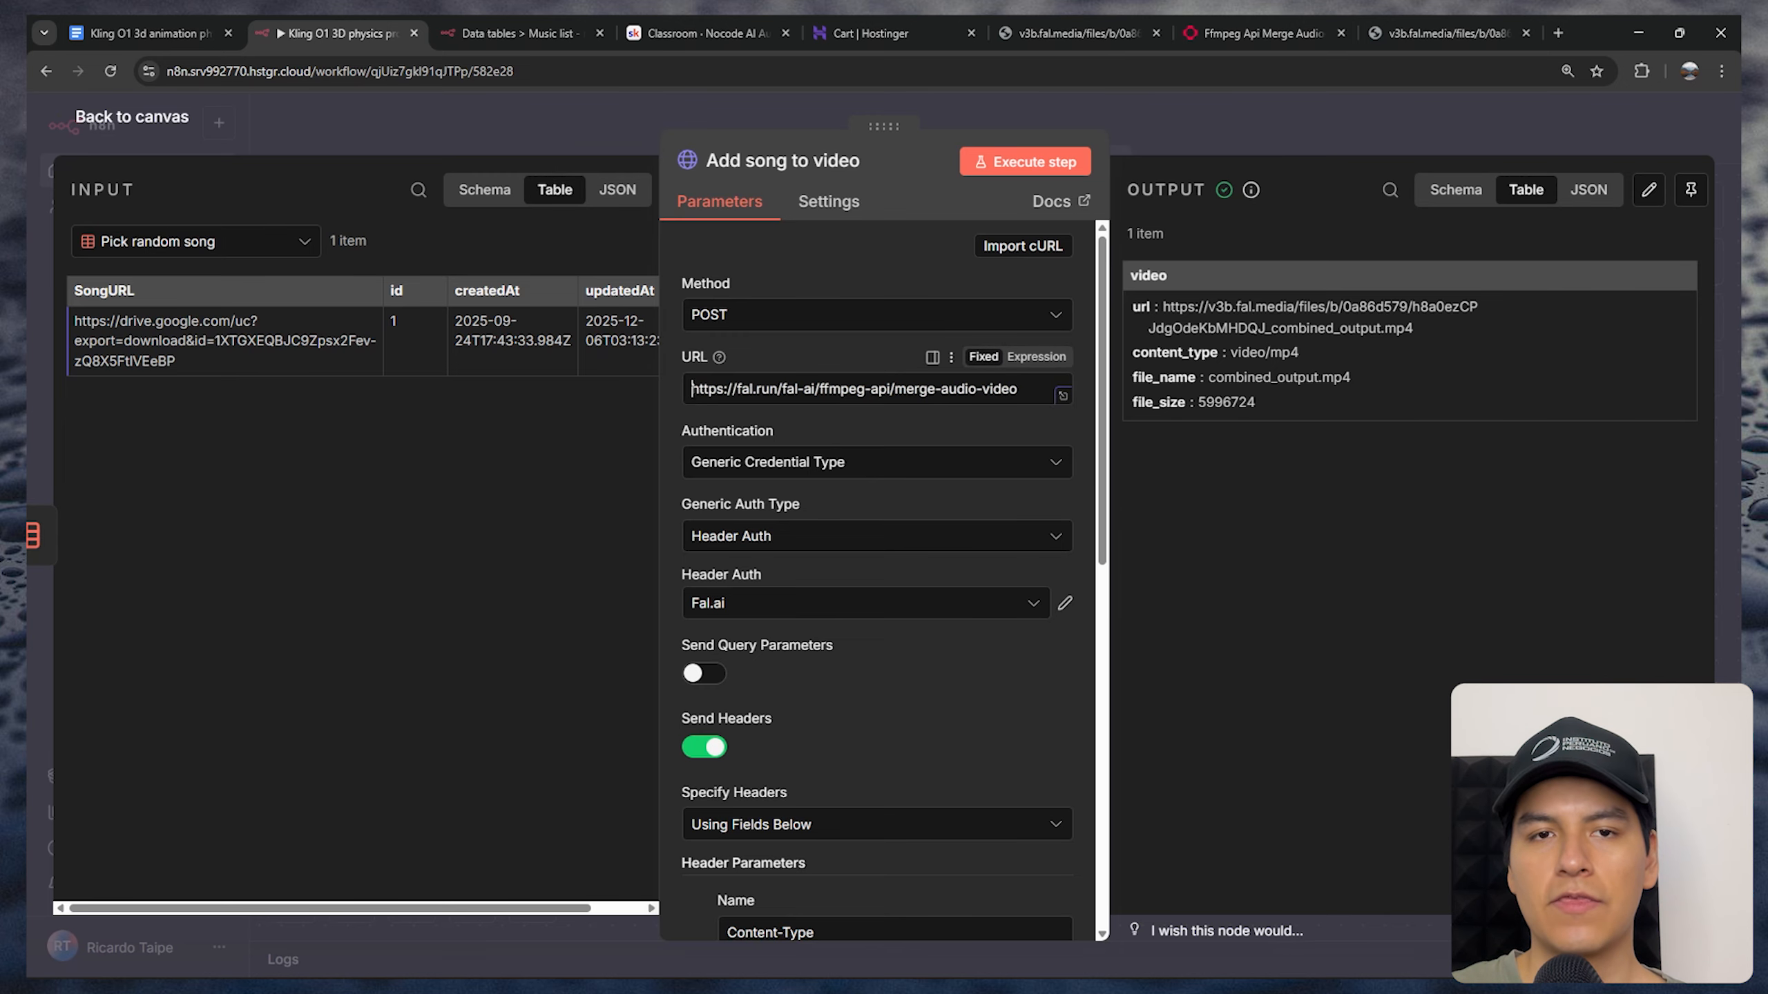
In the workflow's Add song to video node, examine the merge-audio-video endpoint URL and the full JSON body expression
drag(691, 390, 1027, 390)
click(905, 421)
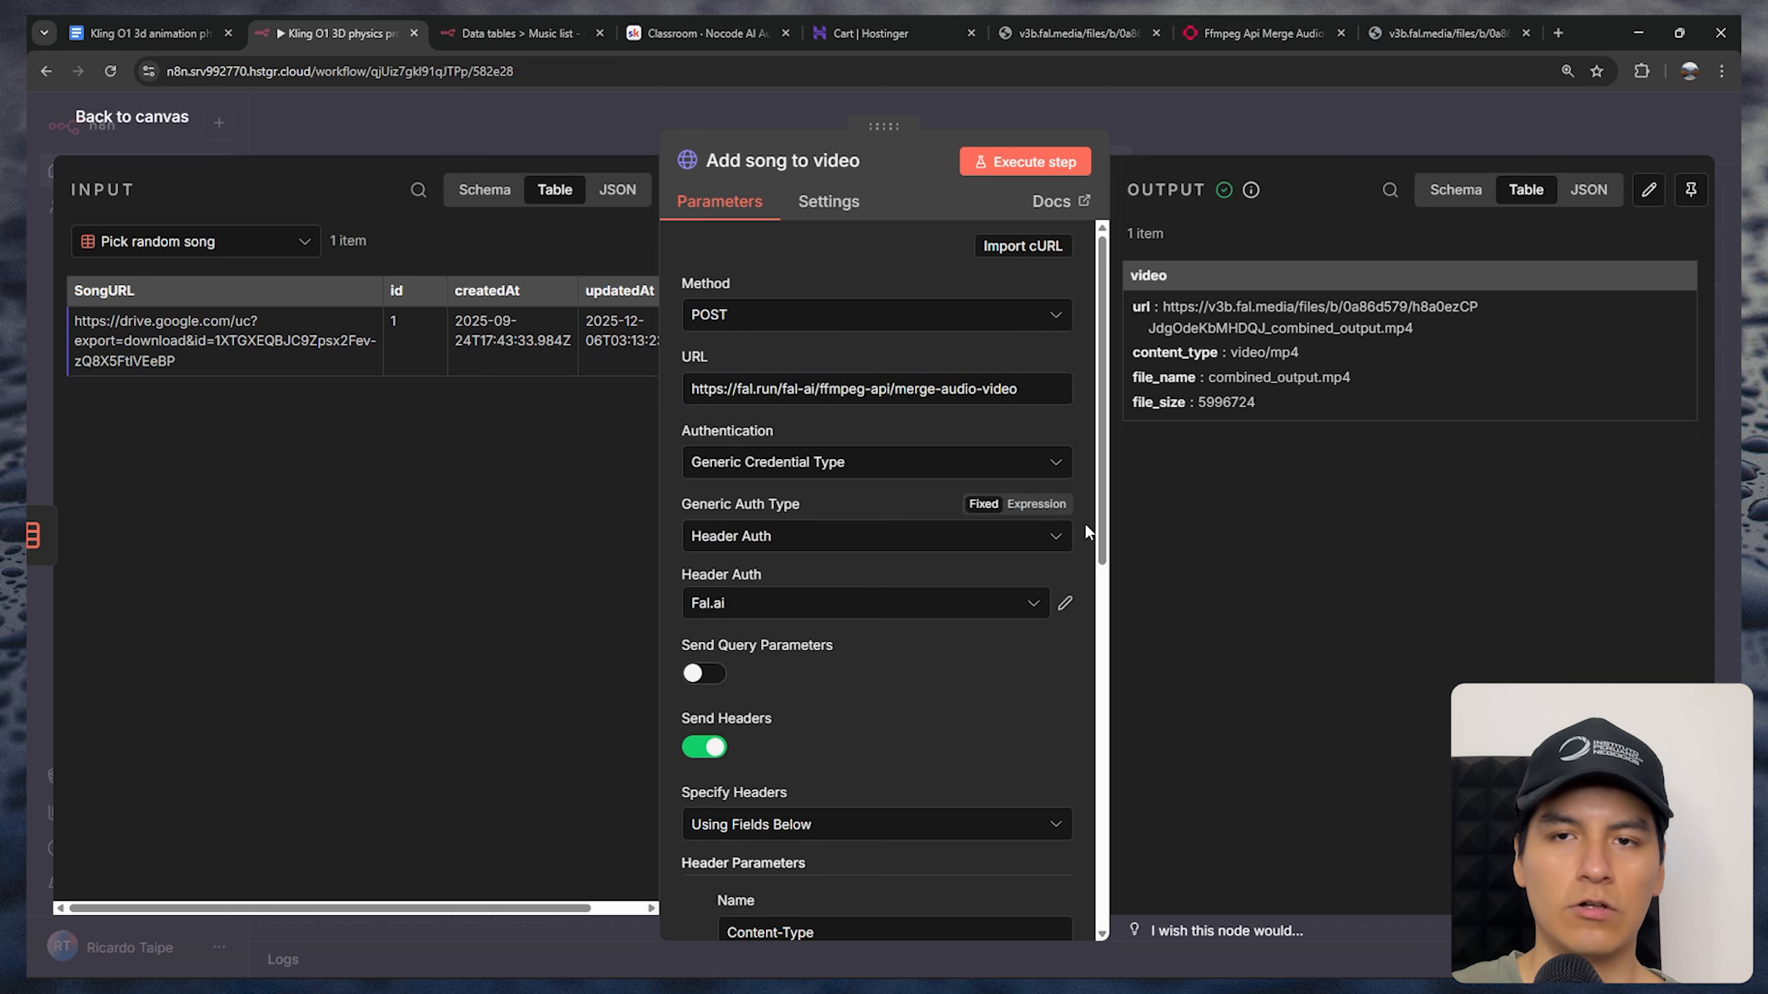
scroll(1087, 527, down, 10)
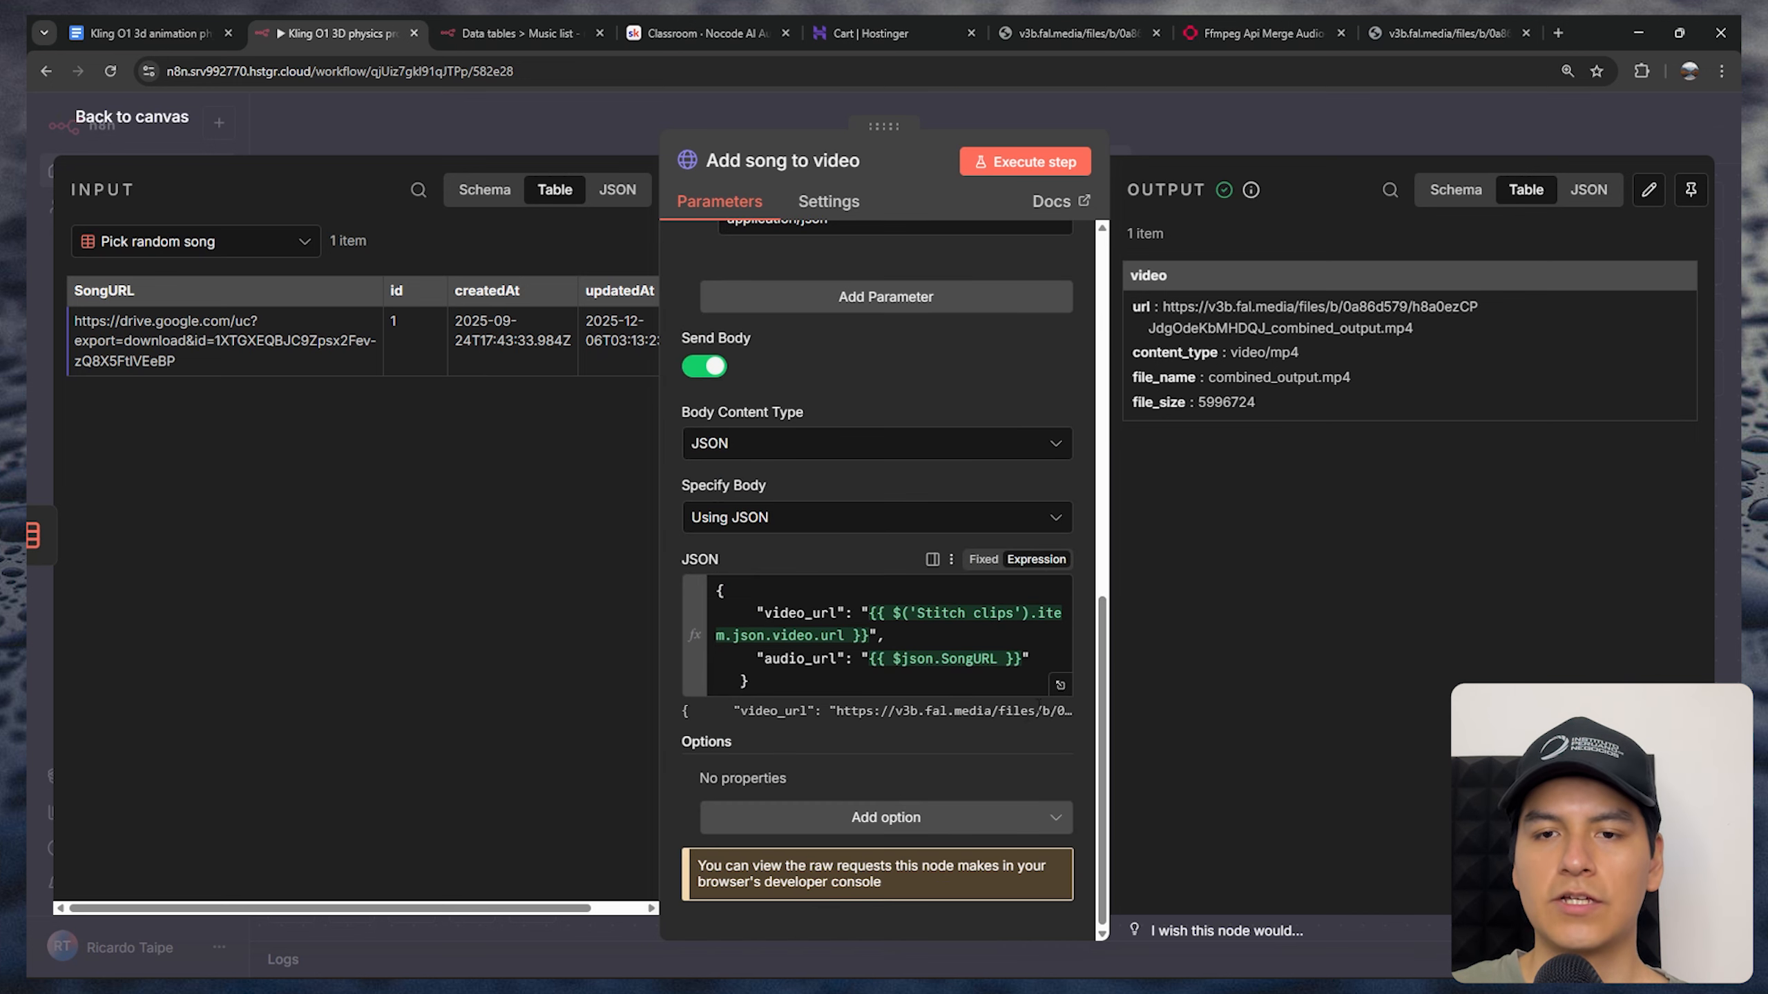
click(1059, 685)
drag(549, 310, 508, 241)
click(643, 354)
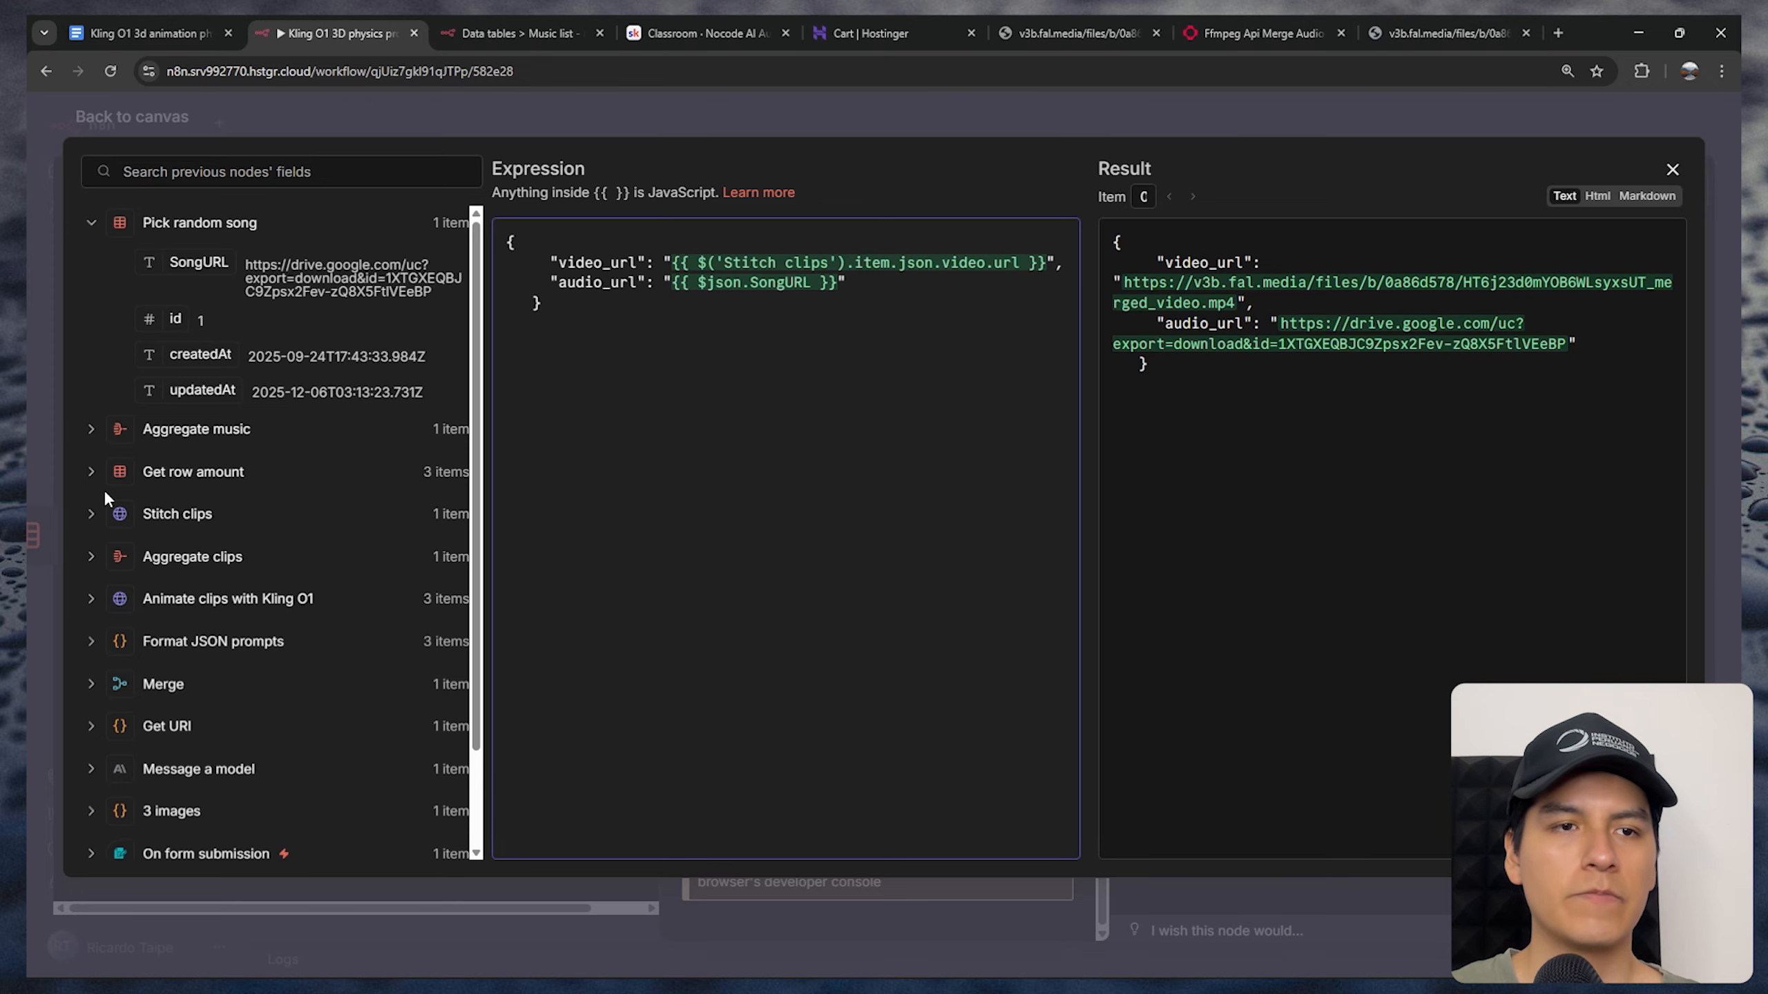
In the JSON body expression, trace the Stitch clips video URL to video_url and Pick random song's SongURL to audio_url
click(91, 513)
scroll(289, 616, down, 1)
drag(203, 500, 732, 255)
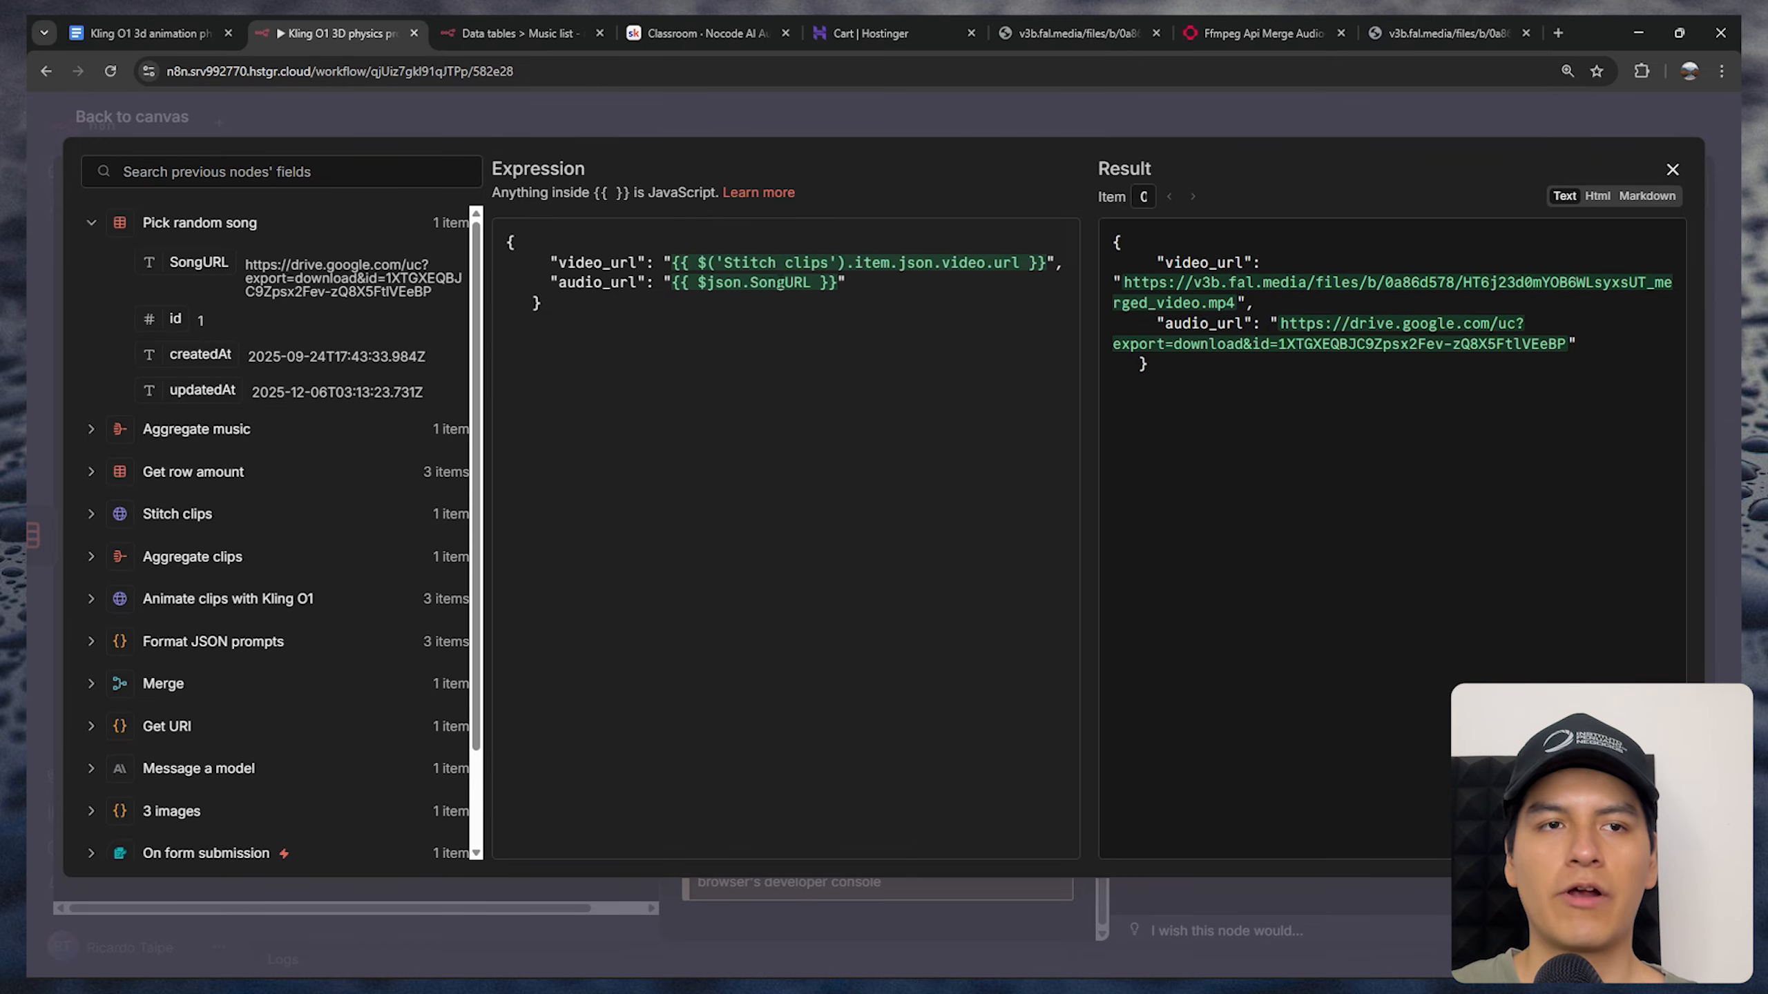
drag(198, 263, 728, 278)
drag(727, 278, 407, 255)
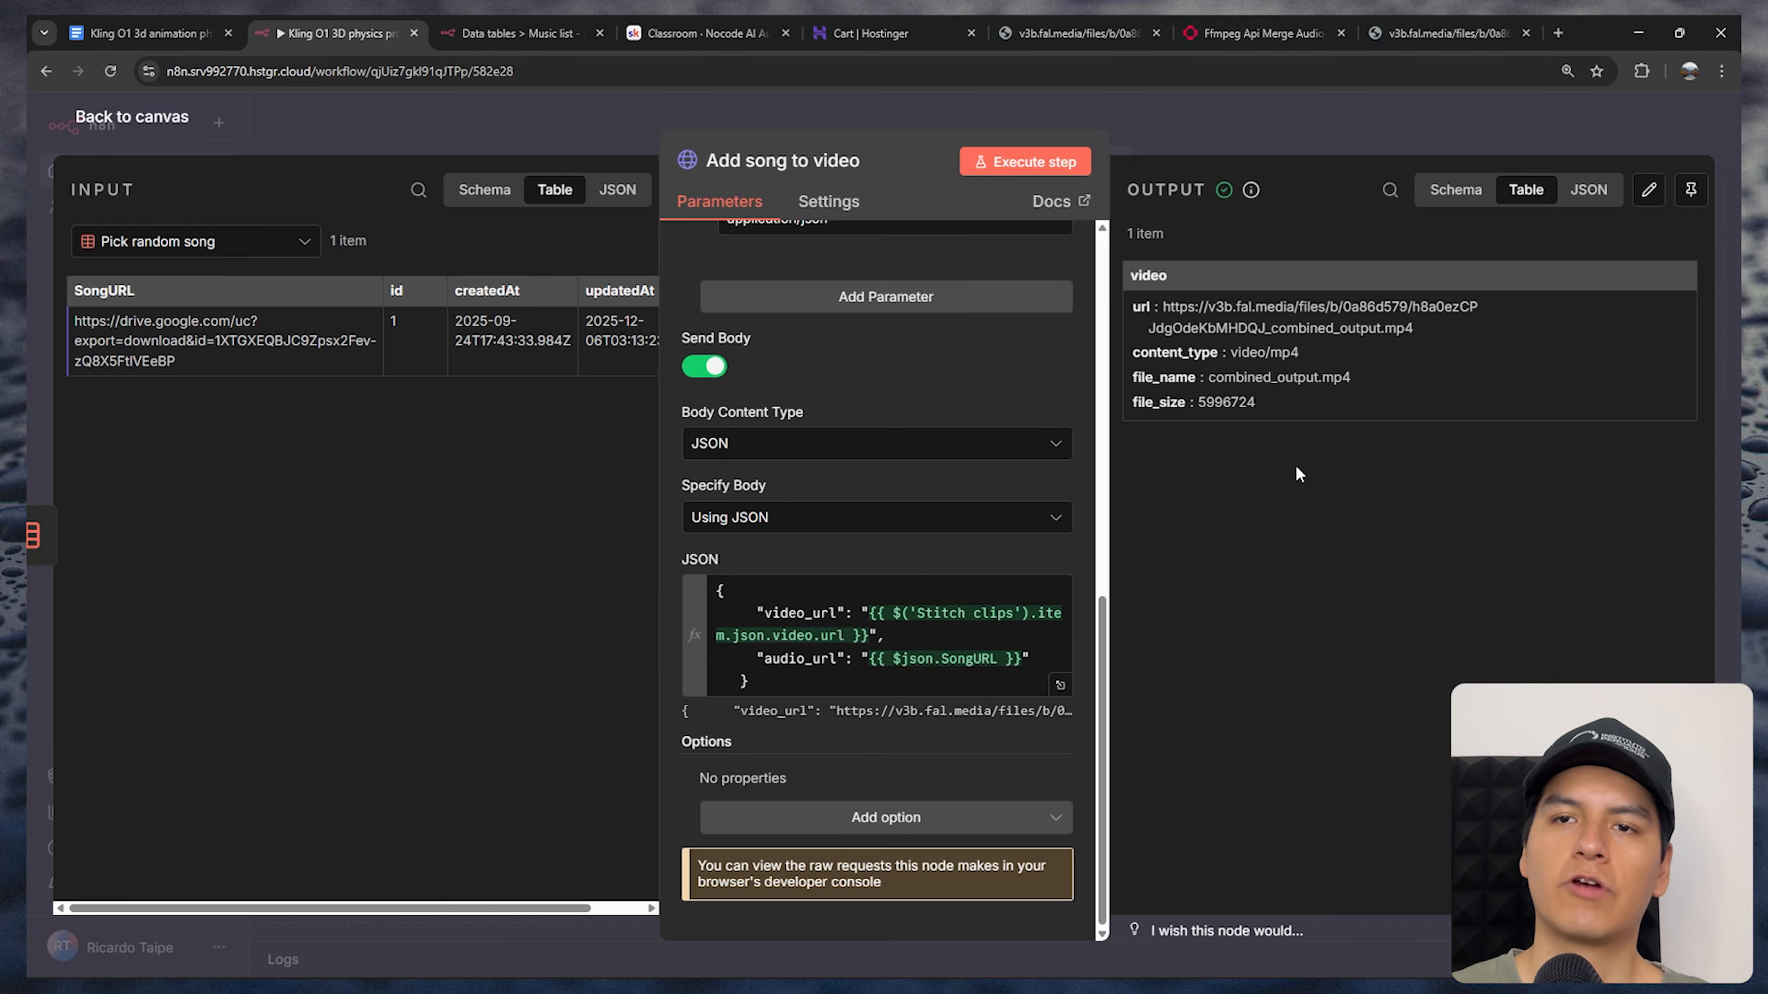
Copy the combined output video URL from the Add song to video output and open it in a new browser tab
drag(1419, 327, 1167, 312)
key(ctrl+c)
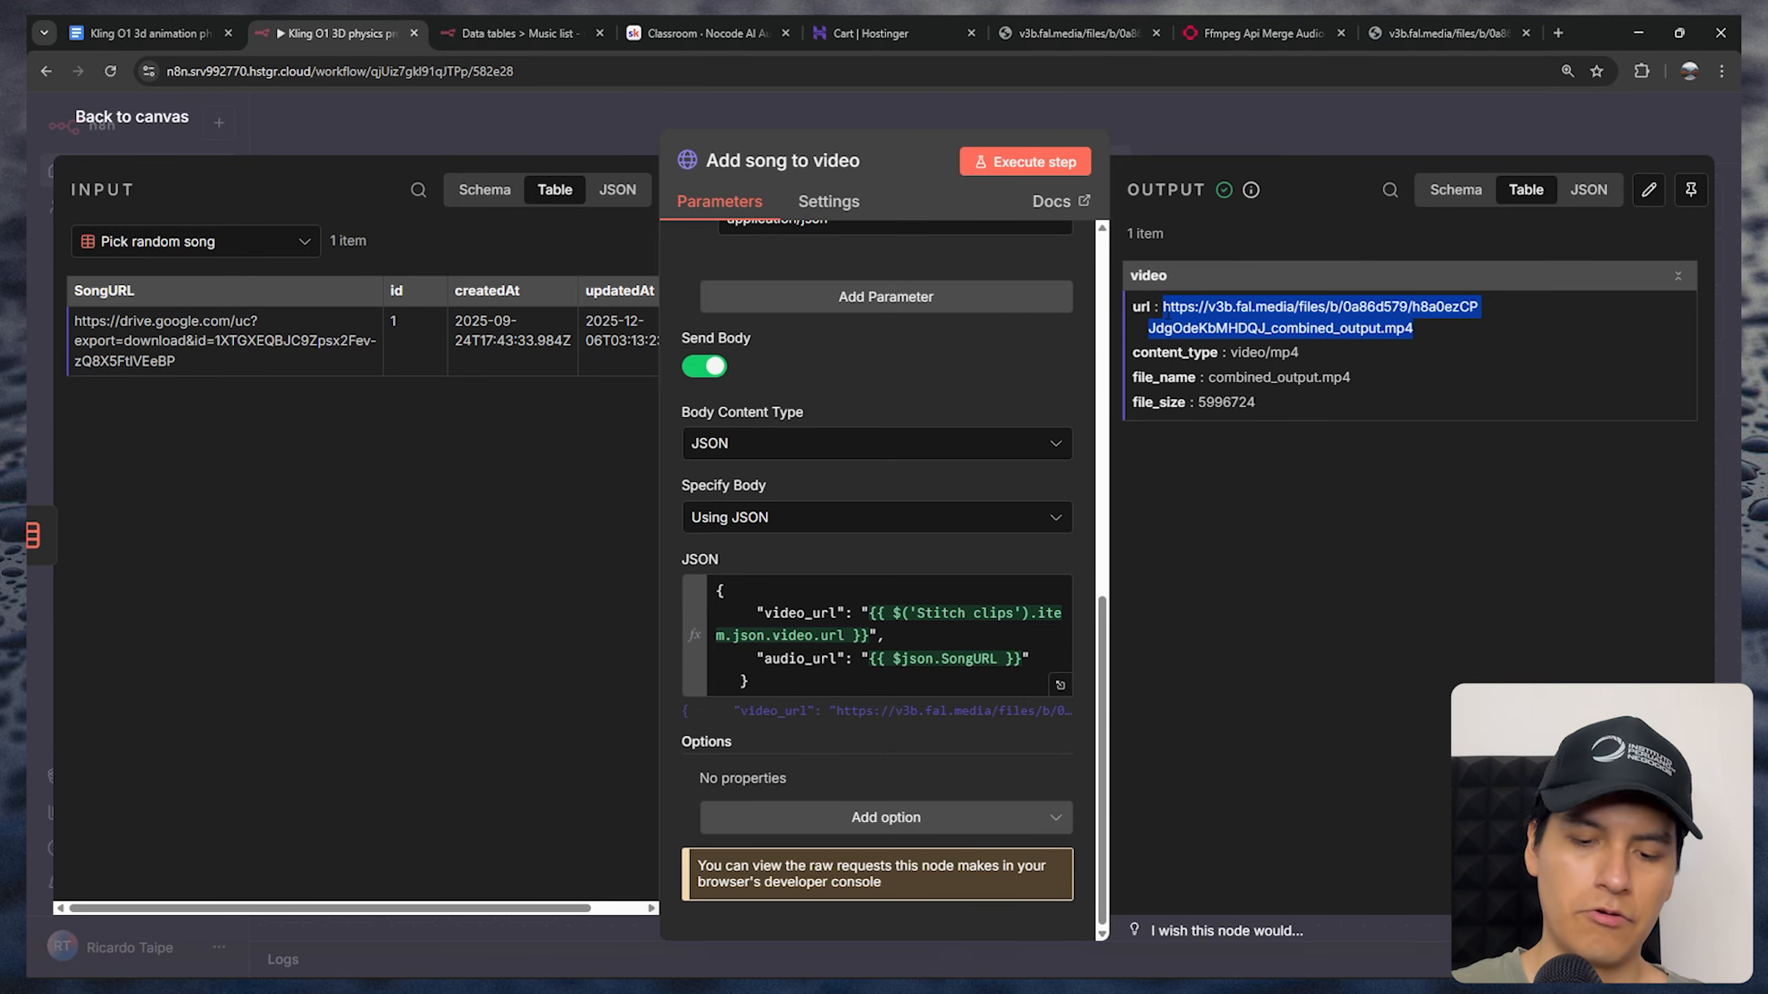
click(1558, 33)
key(ctrl+v)
key(Return)
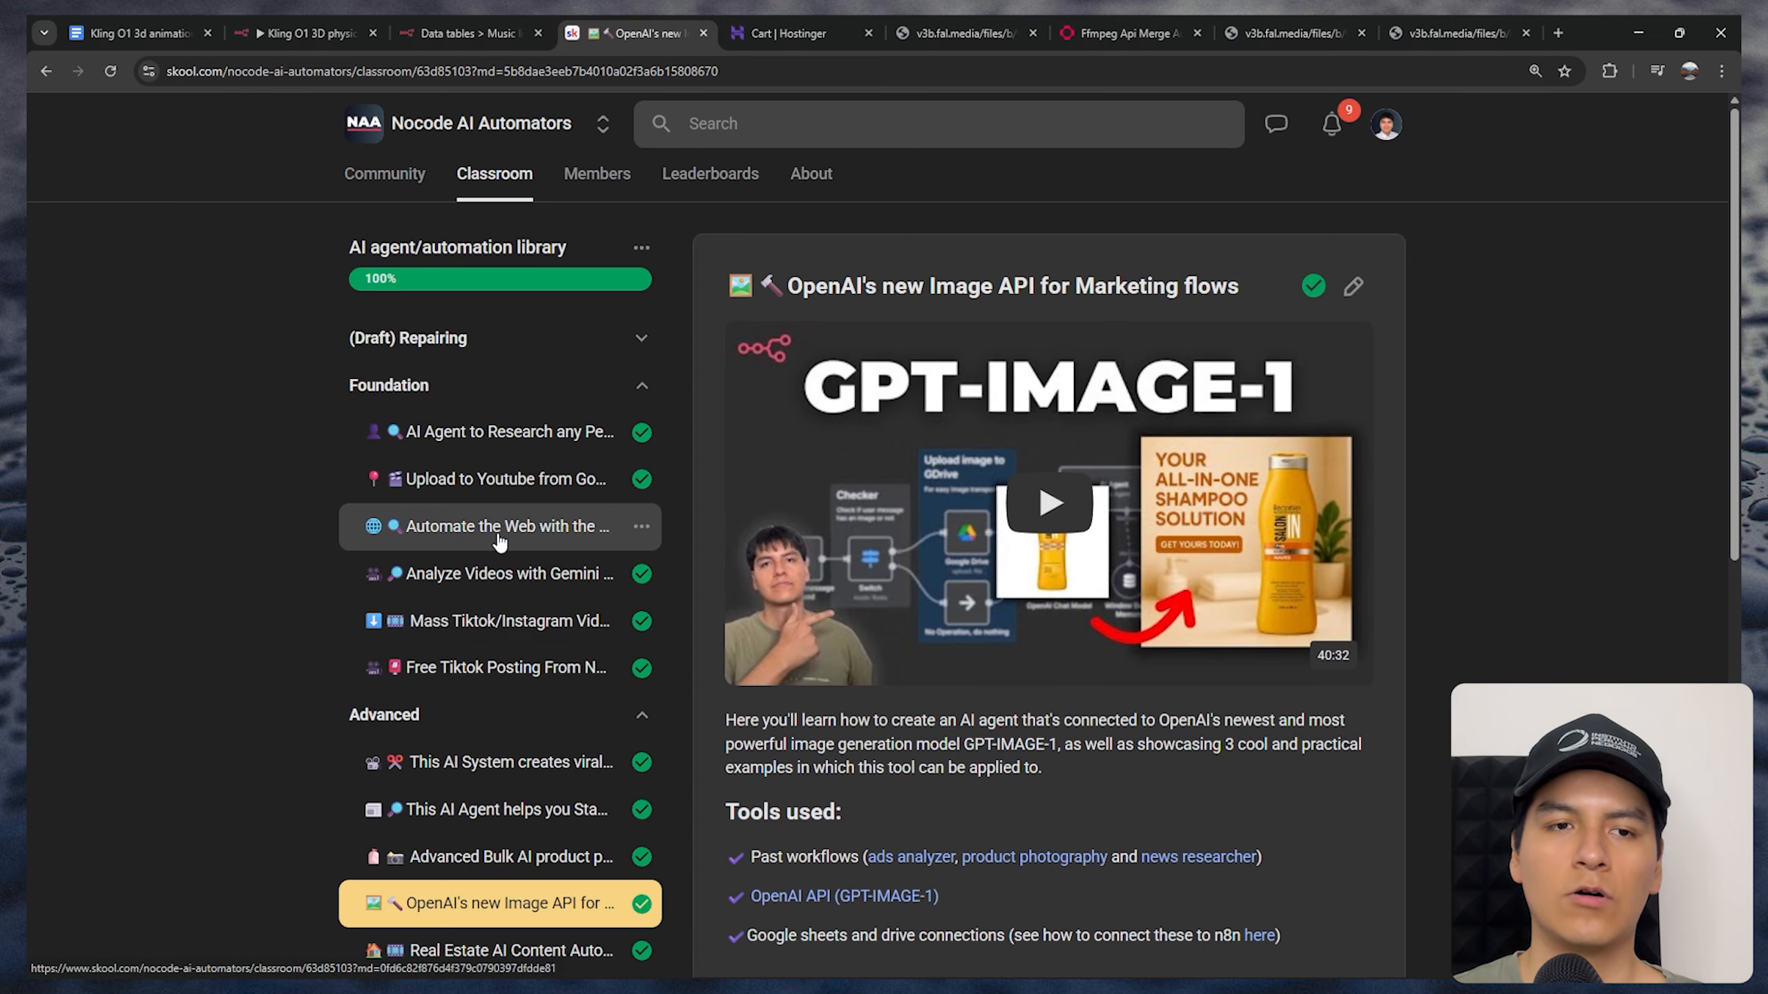
In the Skool classroom, open the Foundation lesson Automate the Web with the GPT Web Search API
click(500, 532)
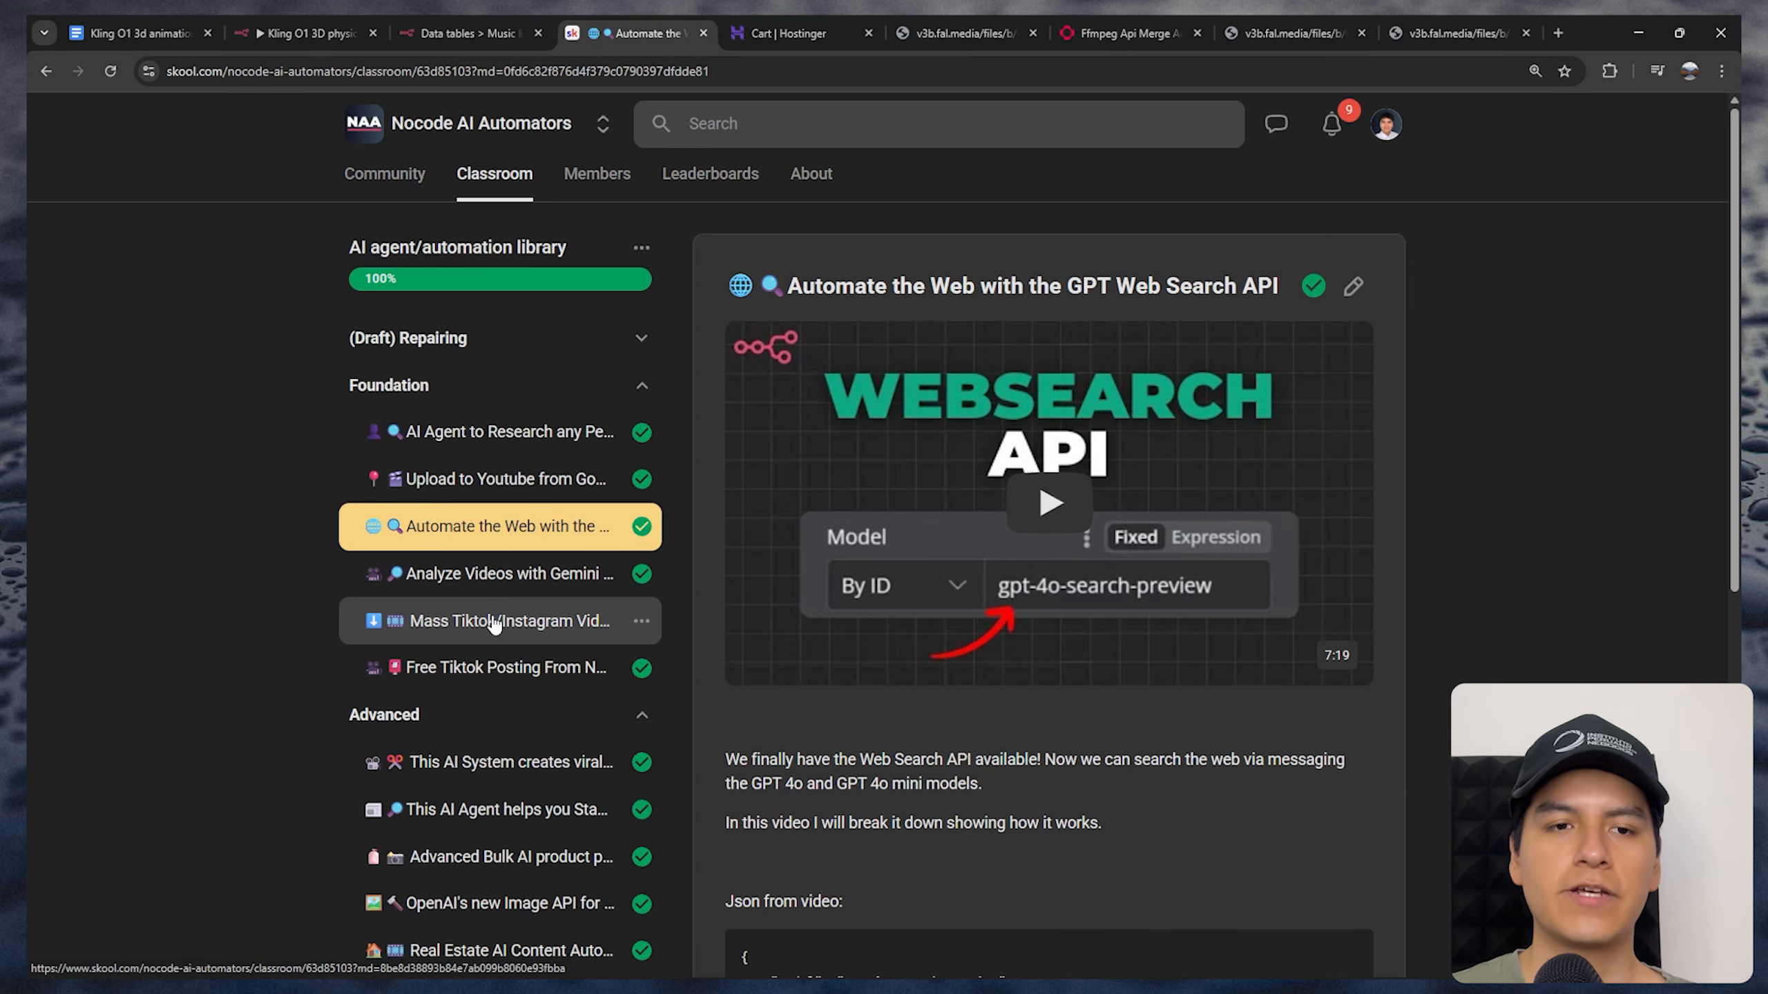